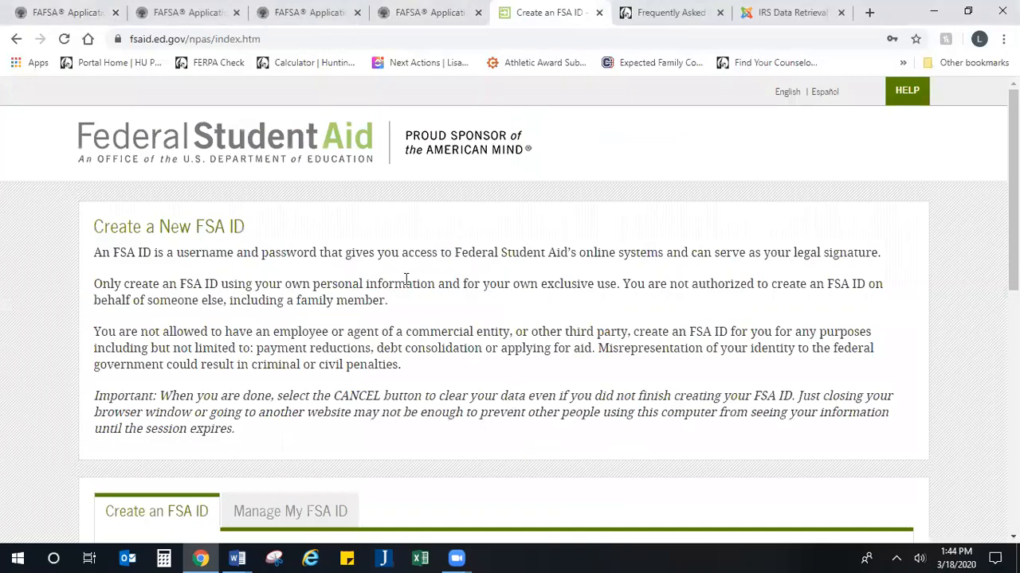
Step: Point out the Federal Student Aid site's web address and scroll through the page
left_click(307, 40)
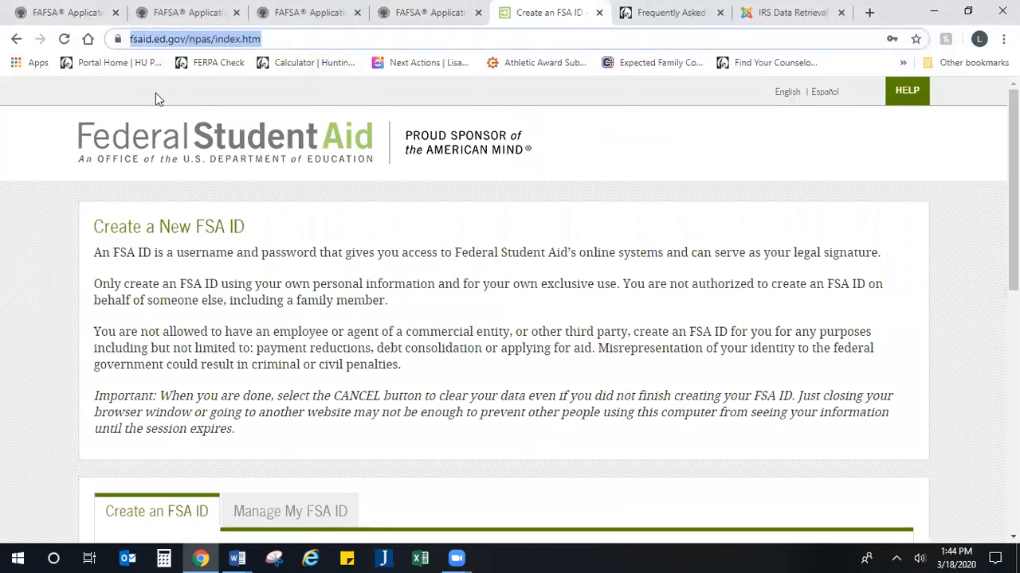
scroll(257, 199, "down", 1)
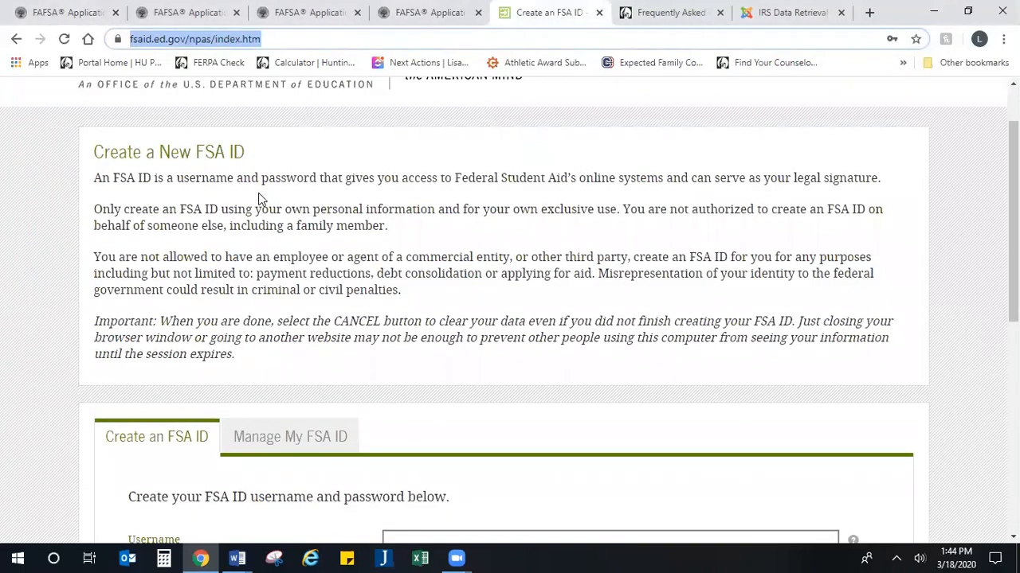
scroll(257, 198, "down", 3)
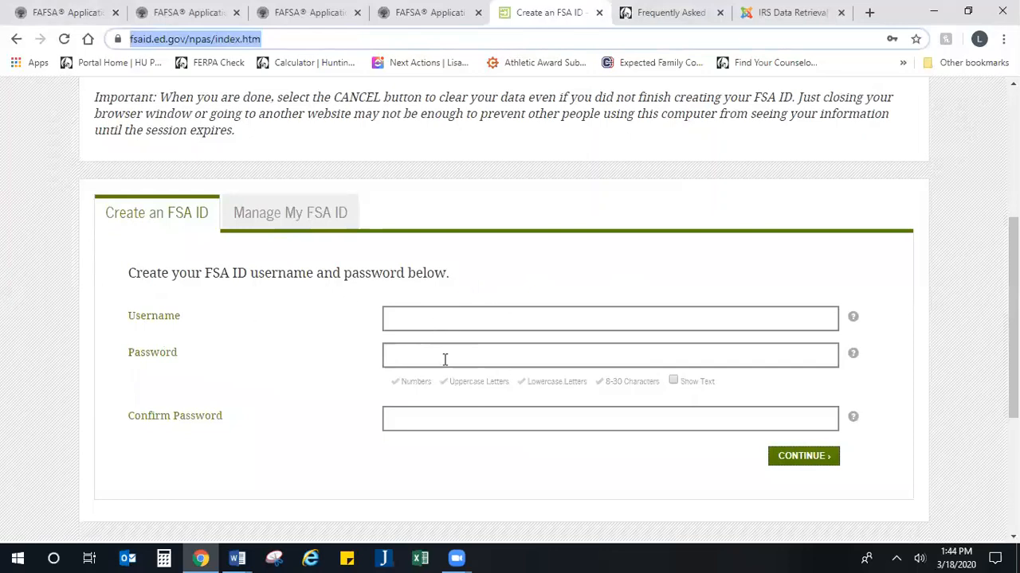
scroll(447, 379, "down", 1)
scroll(447, 379, "down", 1)
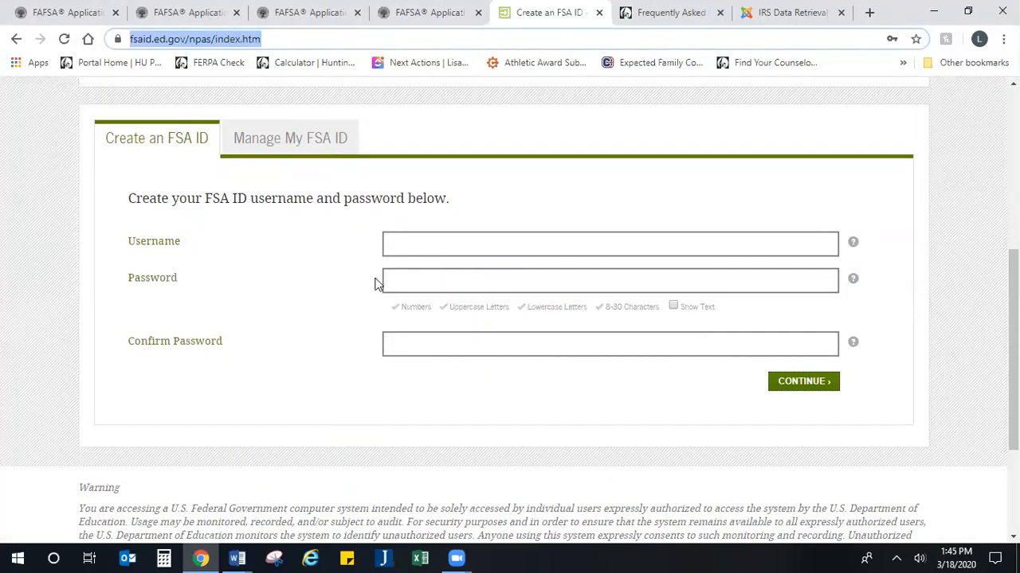
Step: Switch to Manage My FSA ID and point out the Forgot My Username and Forgot My Password links
left_click(334, 142)
scroll(349, 165, "down", 2)
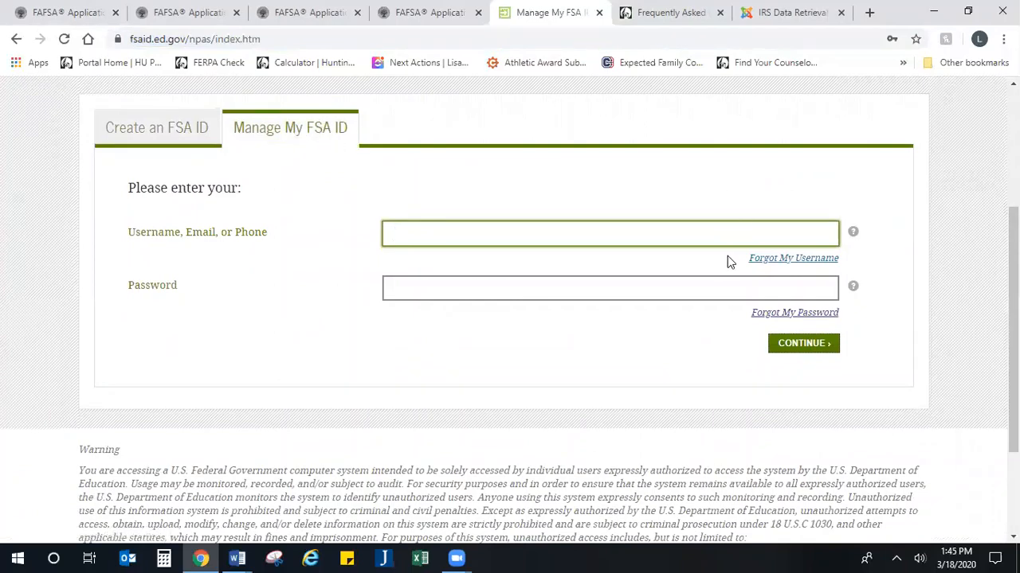
left_click_drag(728, 257, 857, 260)
left_click_drag(735, 327, 853, 321)
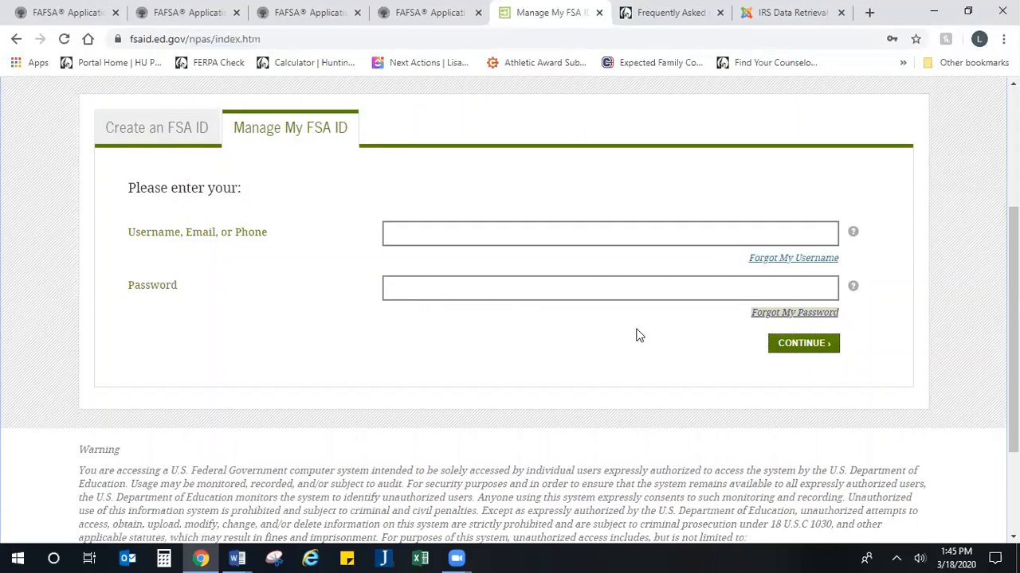
scroll(646, 333, "down", 2)
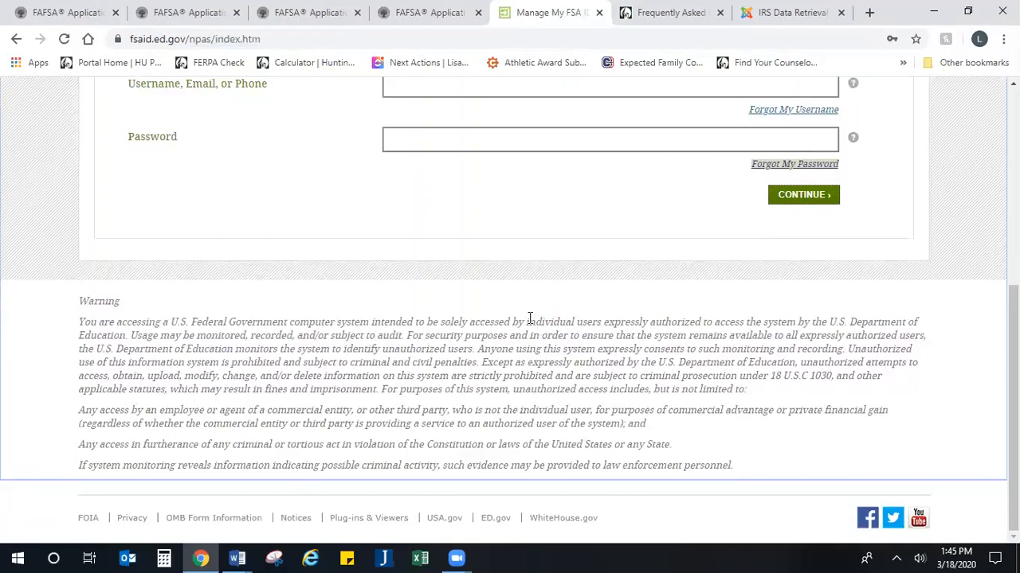
scroll(530, 318, "up", 5)
scroll(528, 319, "down", 1)
scroll(630, 260, "up", 1)
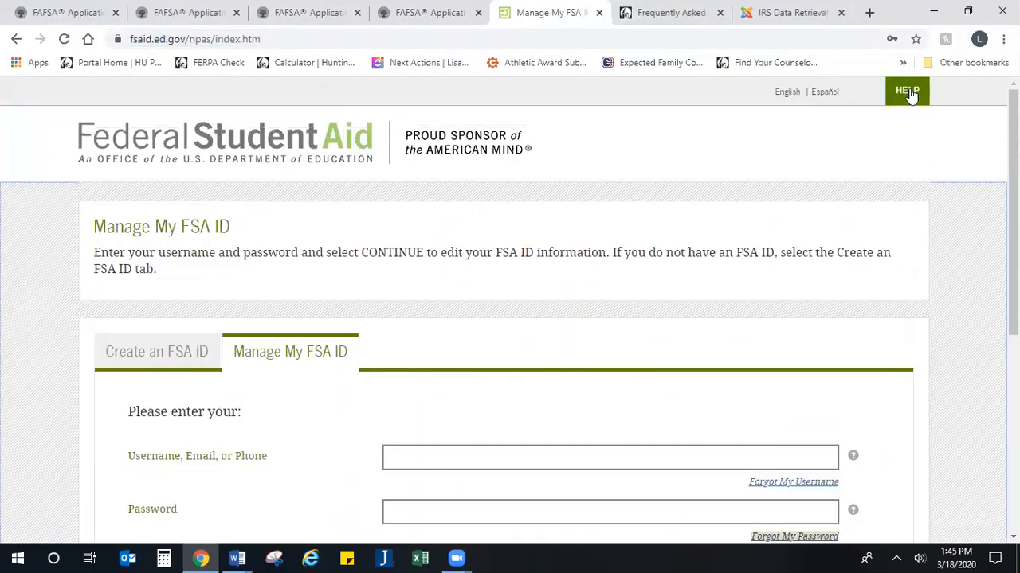
scroll(757, 269, "down", 3)
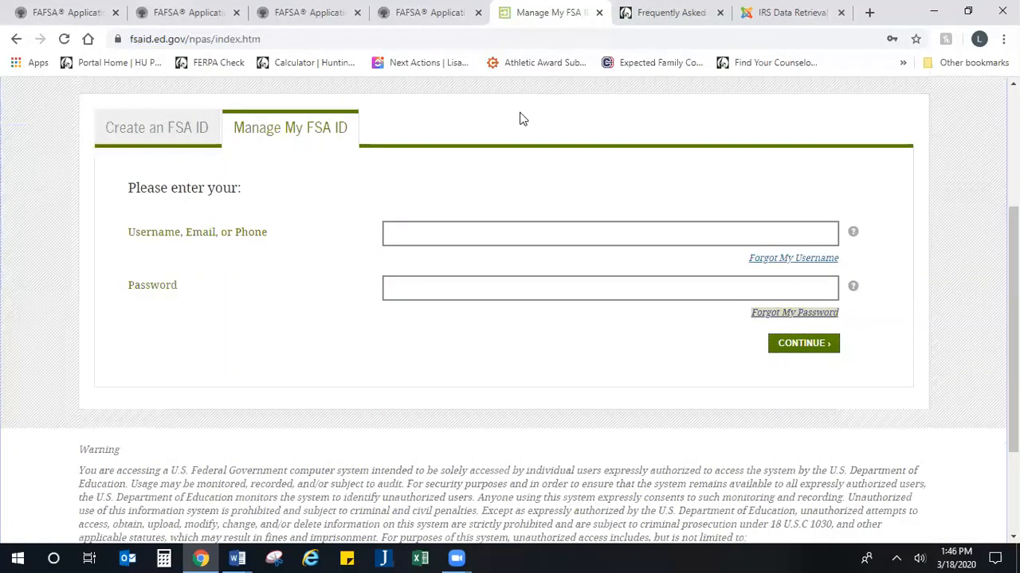
Step: Bring up the Huntington Financial Aid FAQ page and highlight its web address and title
left_click(672, 14)
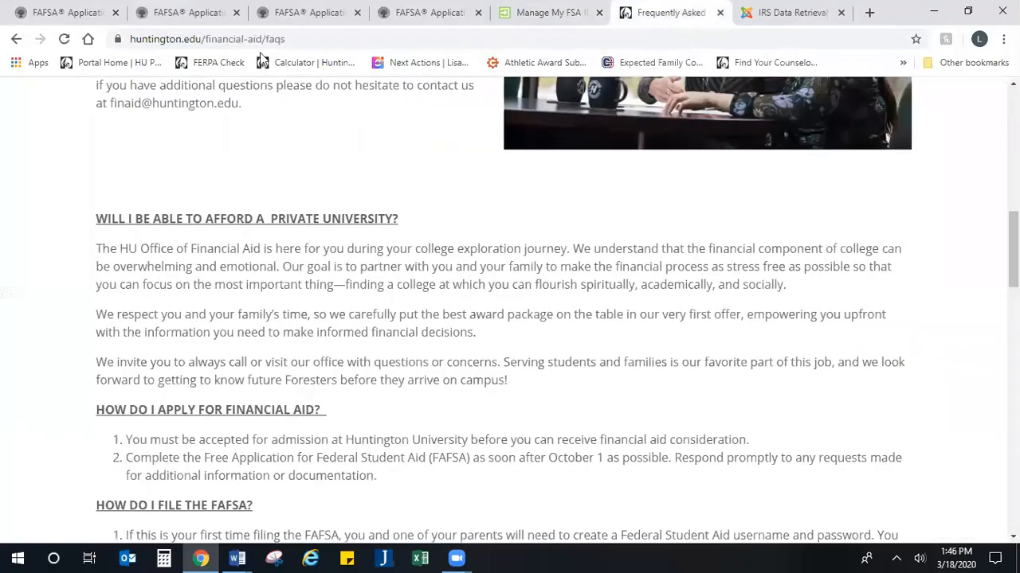
left_click(293, 40)
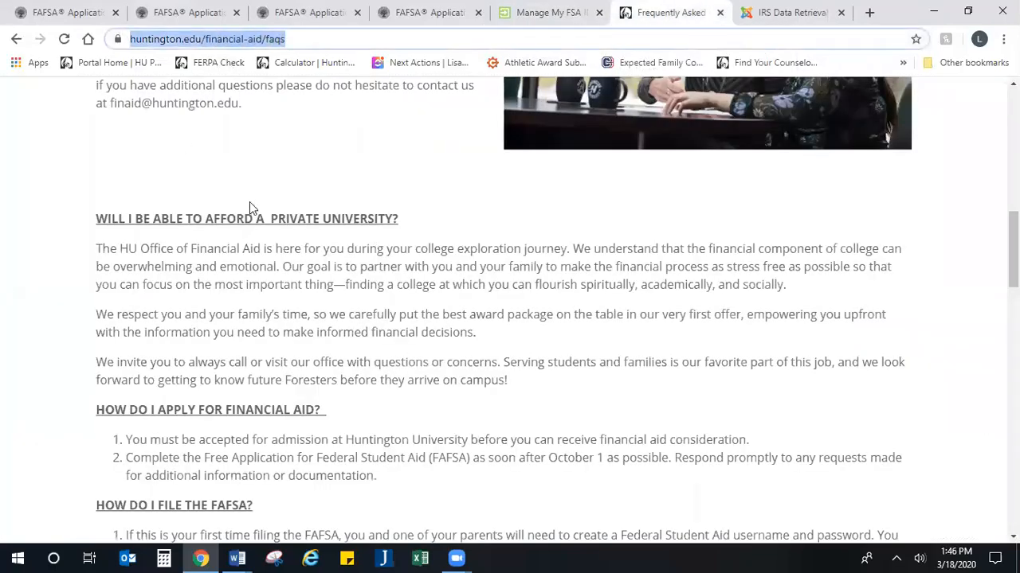
scroll(249, 202, "up", 2)
scroll(260, 204, "up", 1)
triple_click(216, 200)
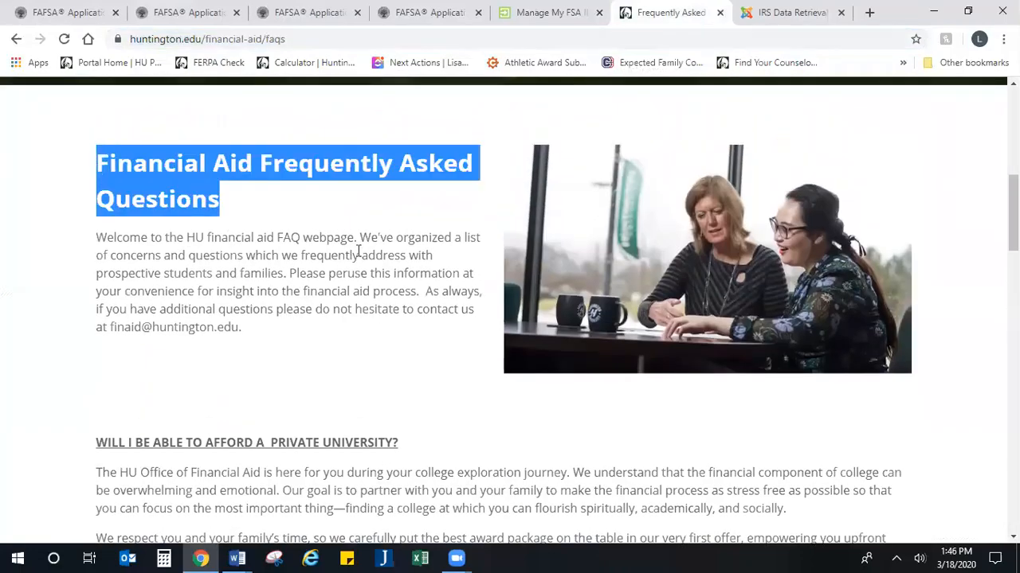
scroll(354, 248, "down", 2)
scroll(354, 251, "down", 3)
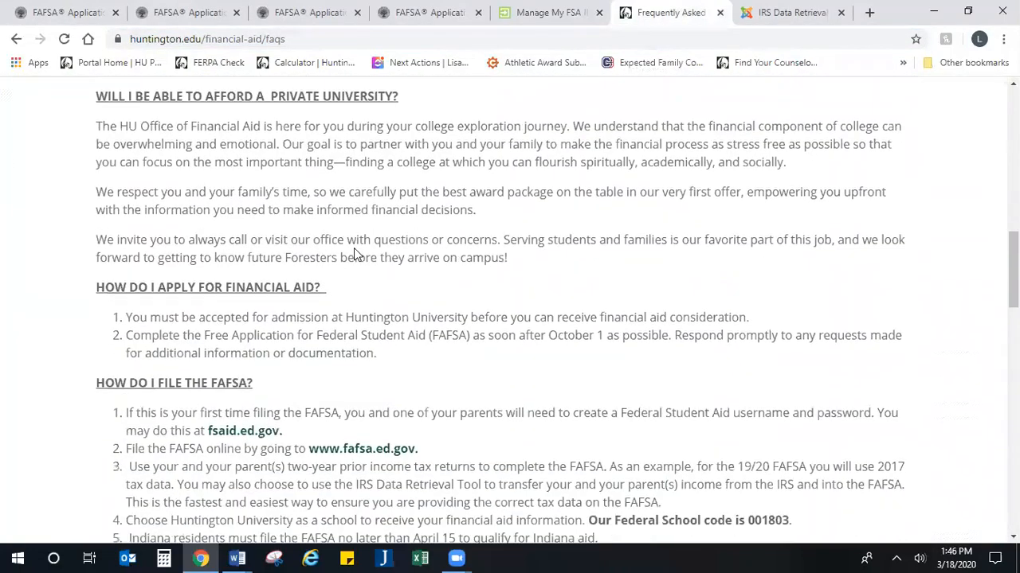
scroll(259, 287, "down", 1)
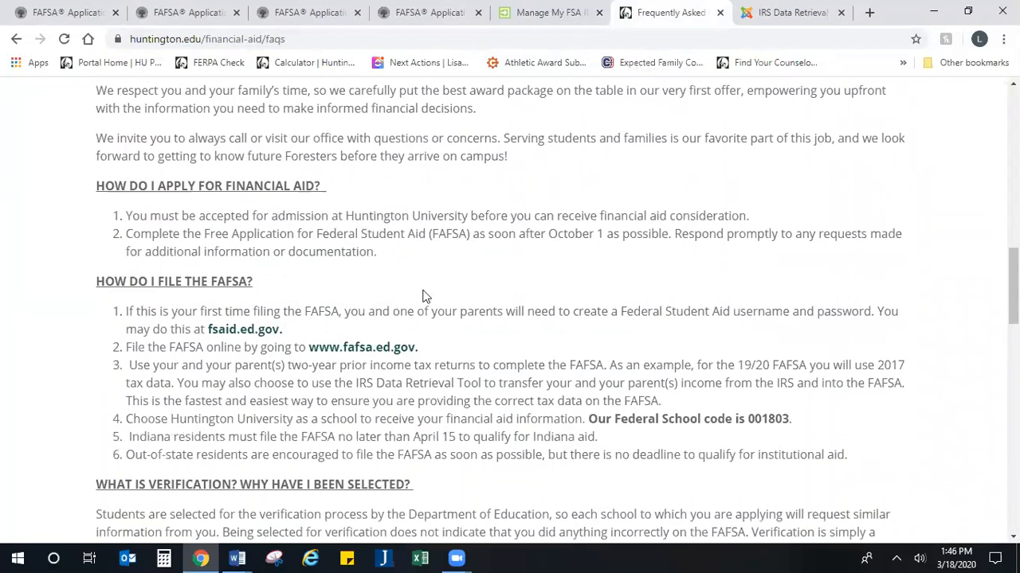
scroll(426, 292, "down", 2)
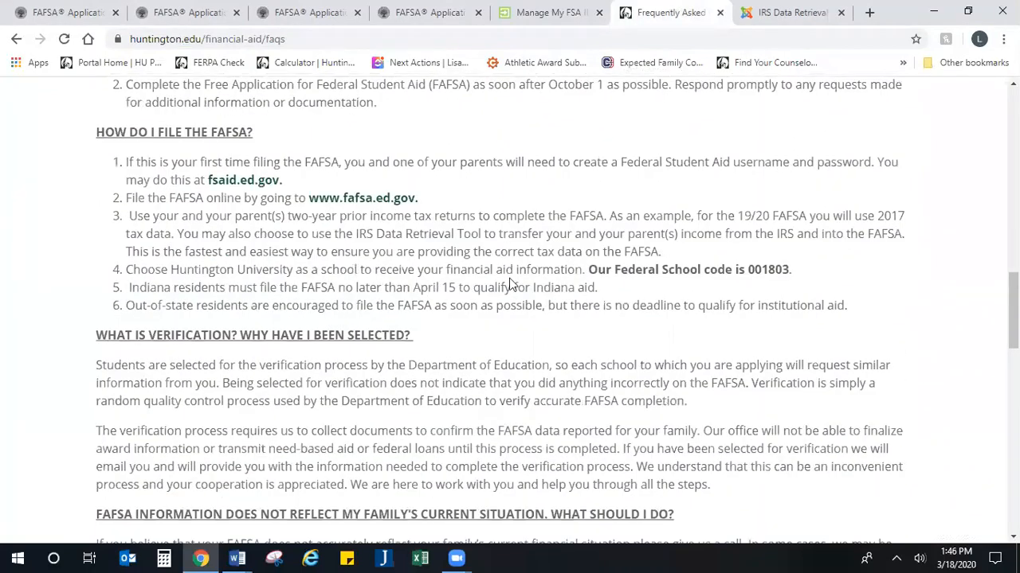
Step: Highlight the federal school code 001803 and the outside scholarships question
left_click_drag(793, 270, 590, 271)
scroll(474, 291, "down", 3)
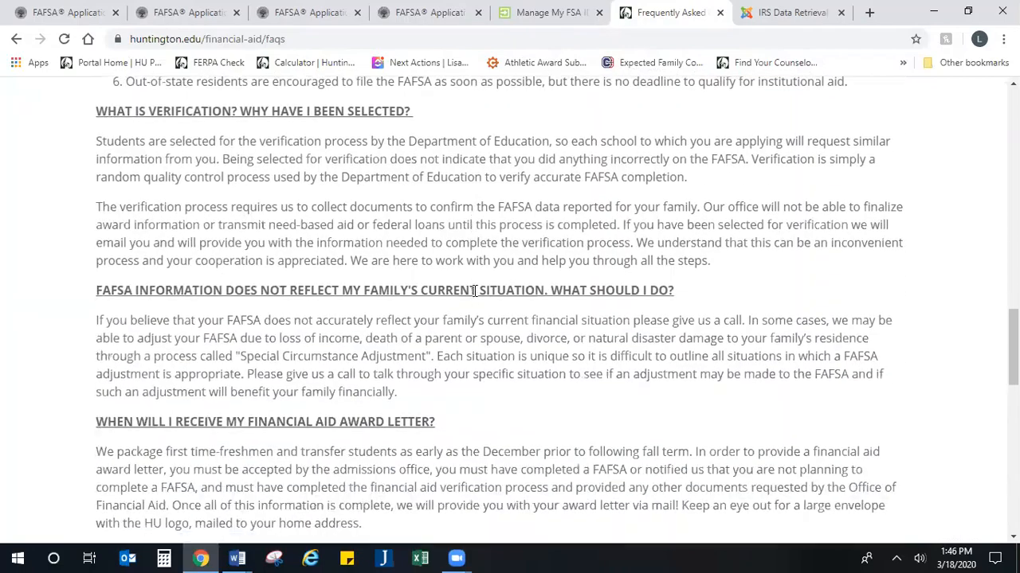
scroll(209, 148, "down", 3)
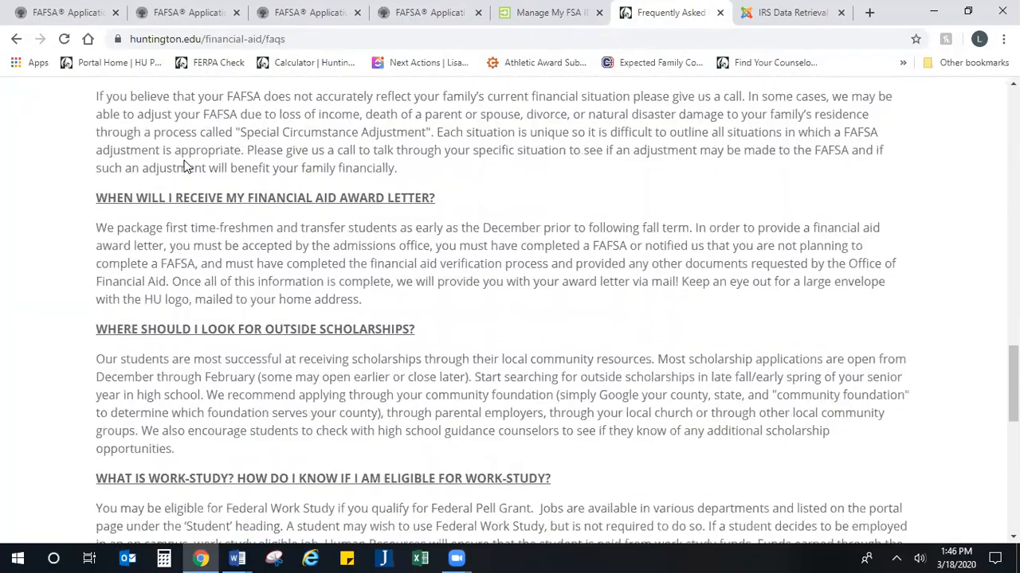
scroll(185, 166, "down", 2)
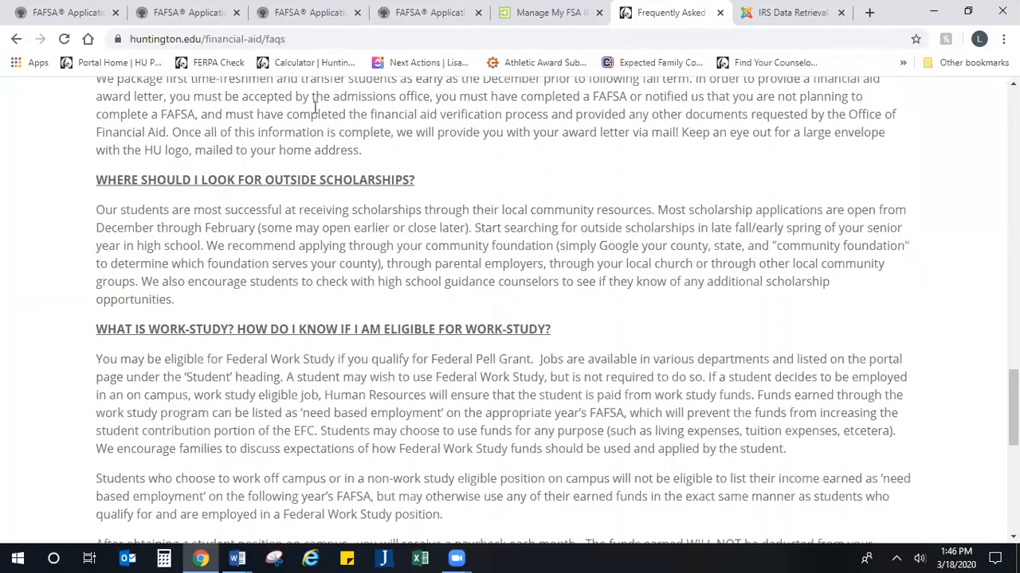
left_click_drag(417, 185, 120, 183)
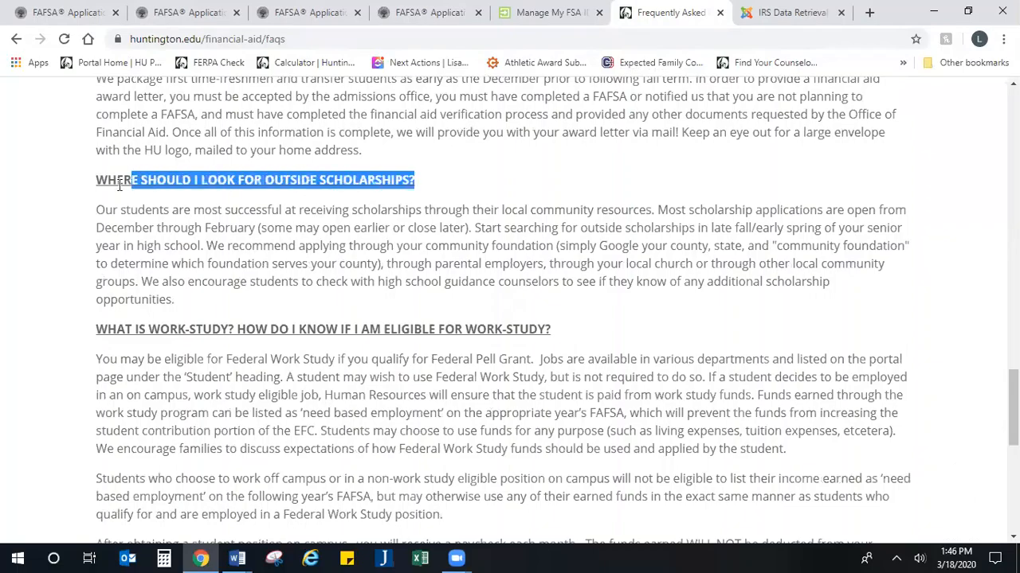
scroll(141, 179, "down", 6)
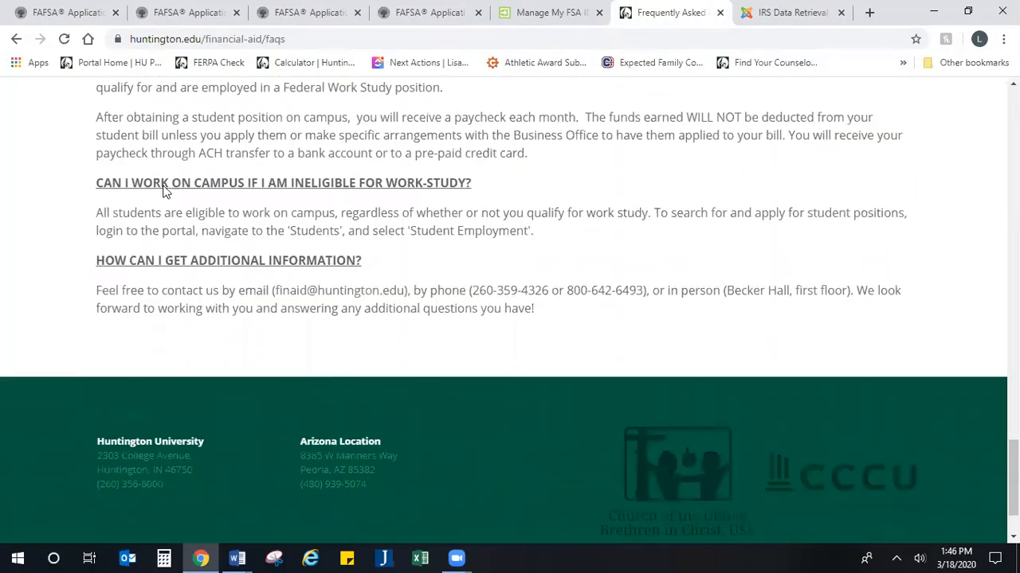
scroll(163, 191, "up", 8)
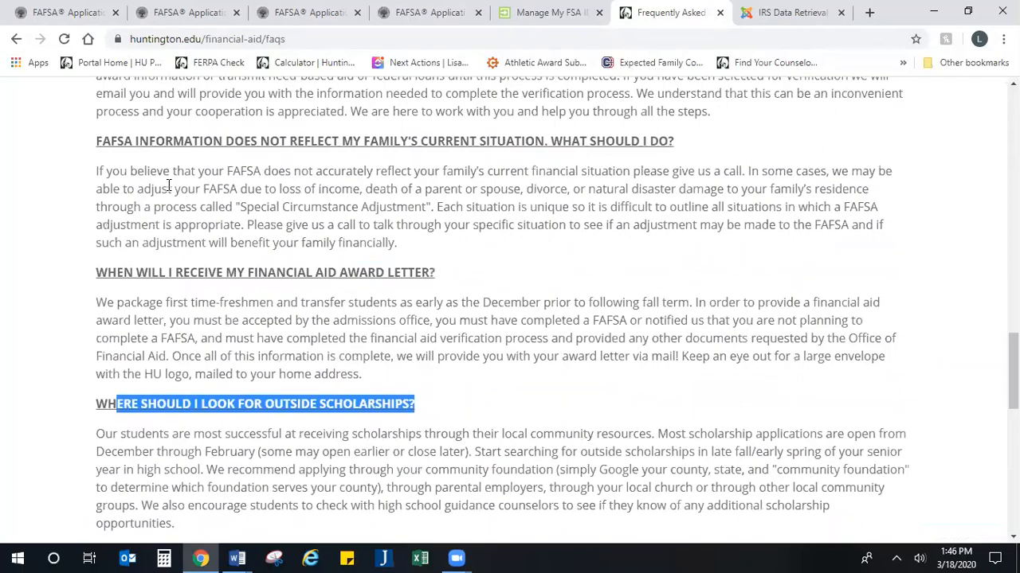
scroll(188, 210, "up", 2)
scroll(188, 210, "up", 5)
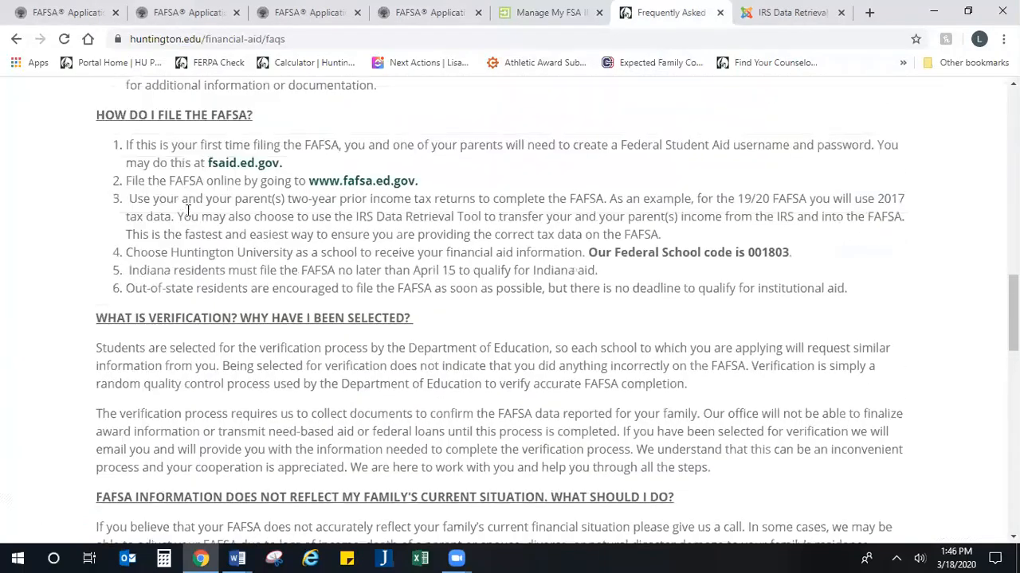
scroll(190, 211, "up", 3)
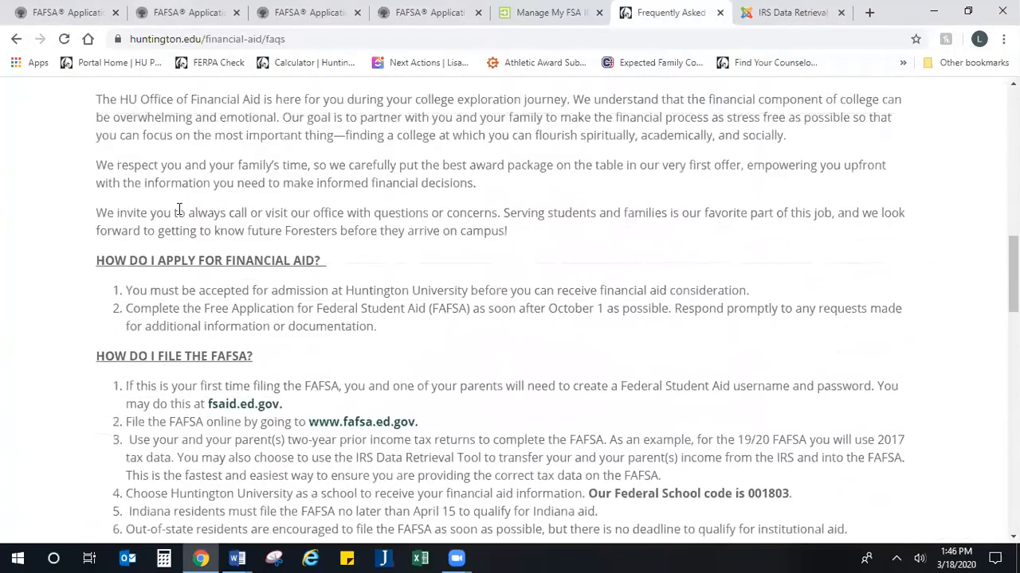
scroll(191, 240, "down", 1)
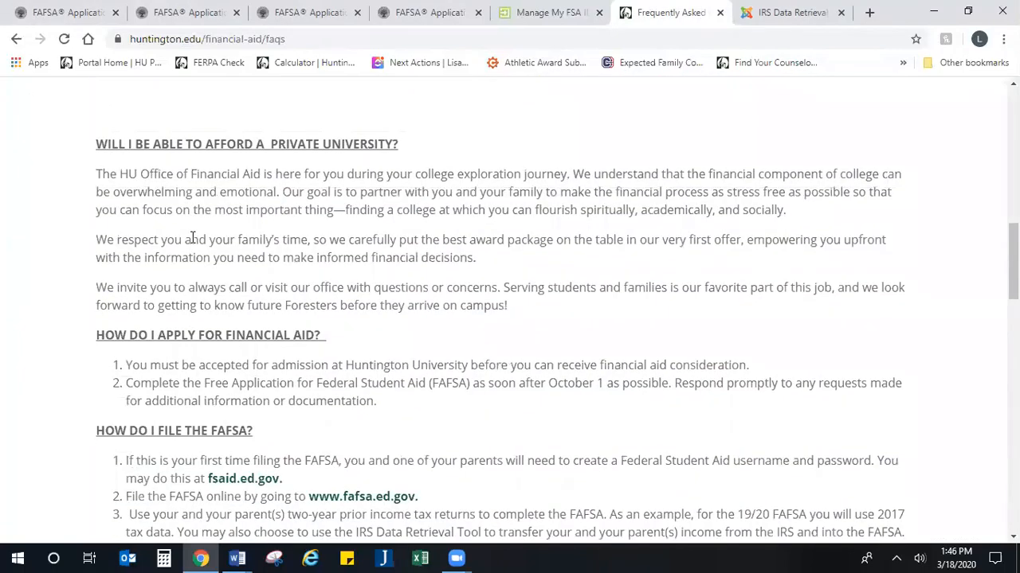
scroll(191, 237, "down", 2)
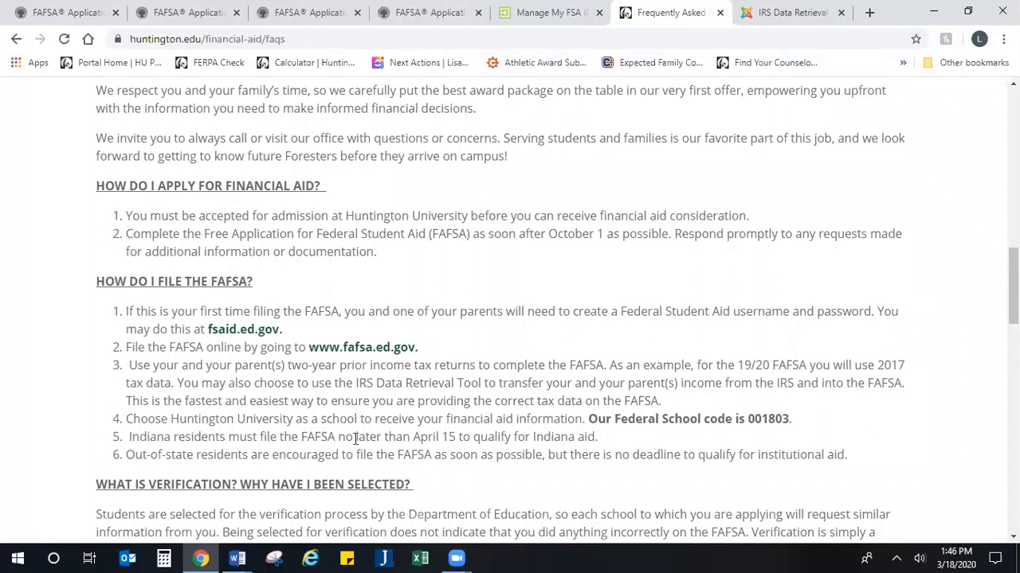
Step: Highlight the Indiana April 15 filing deadline and the out-of-state filing note
left_click_drag(129, 437, 663, 440)
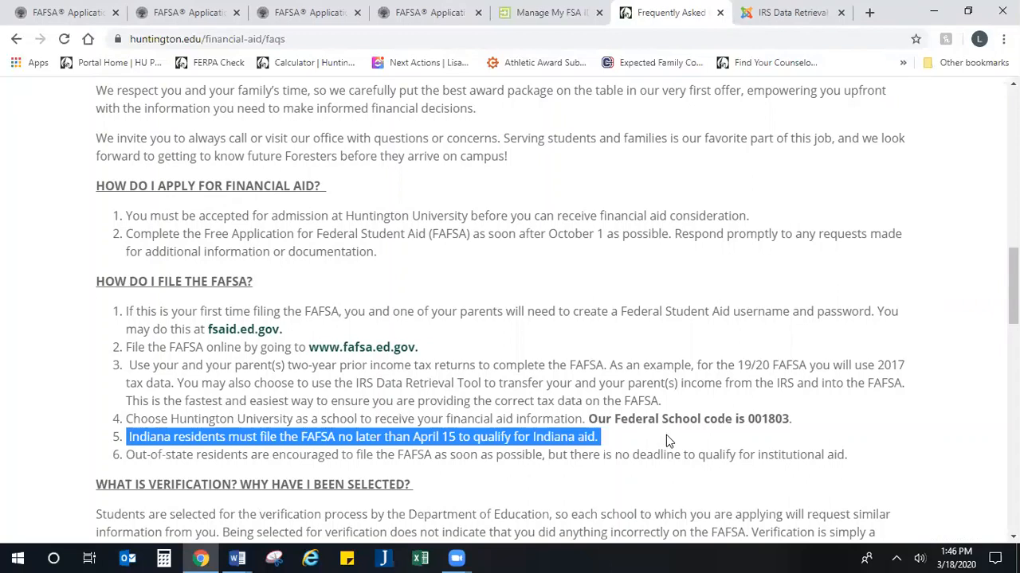
left_click_drag(871, 469, 127, 449)
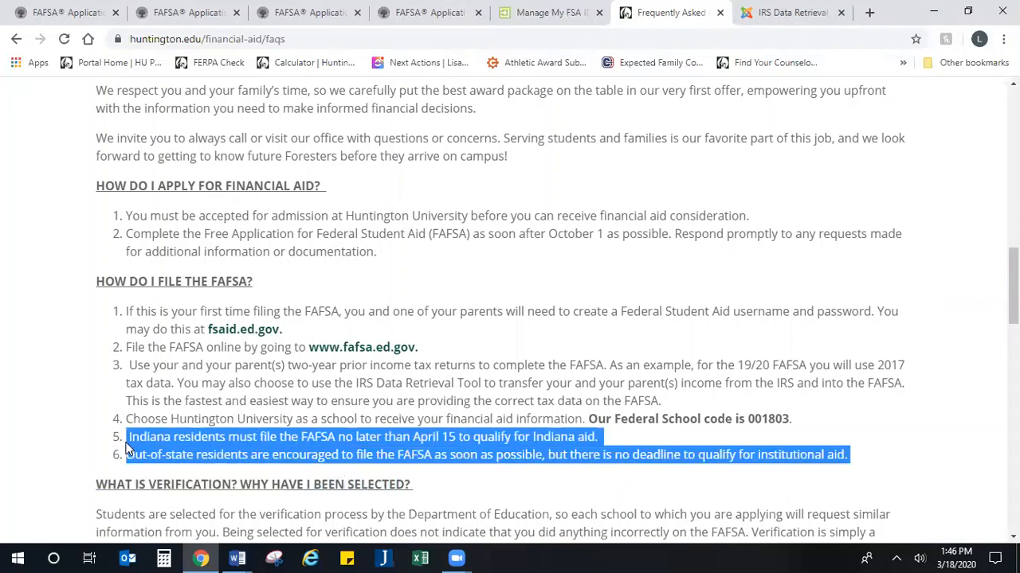
left_click(113, 461)
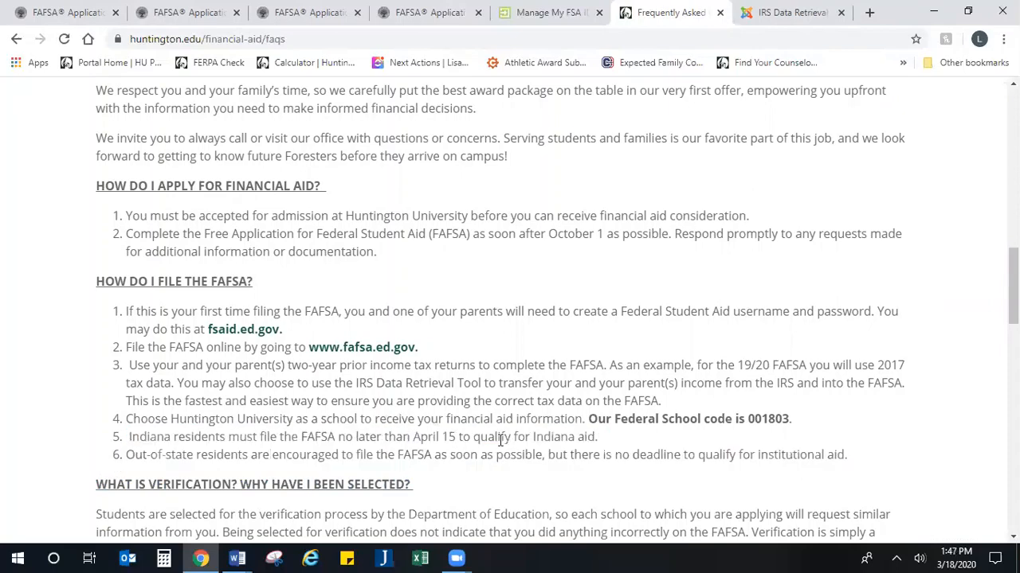
scroll(374, 413, "down", 1)
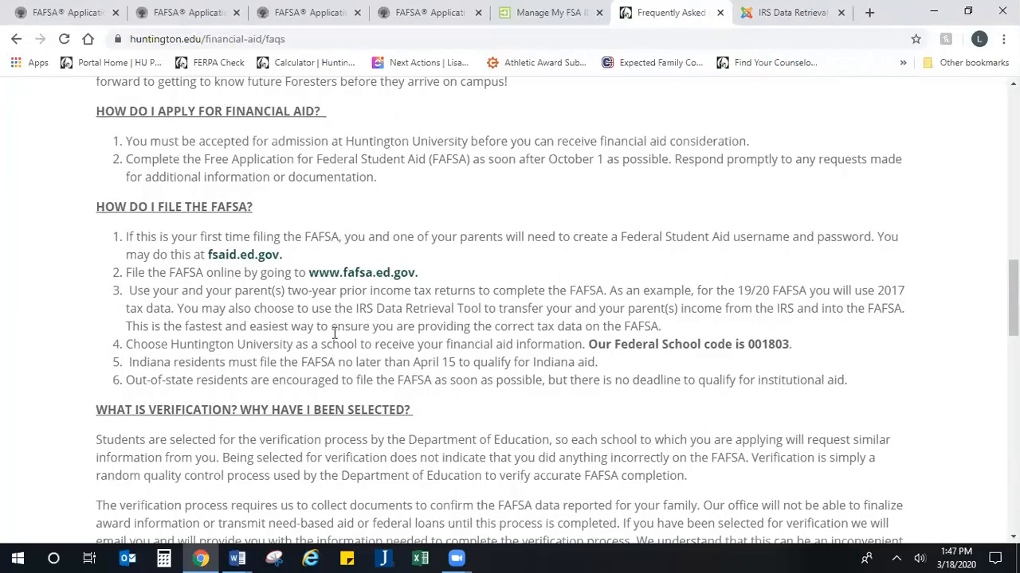
scroll(335, 333, "down", 3)
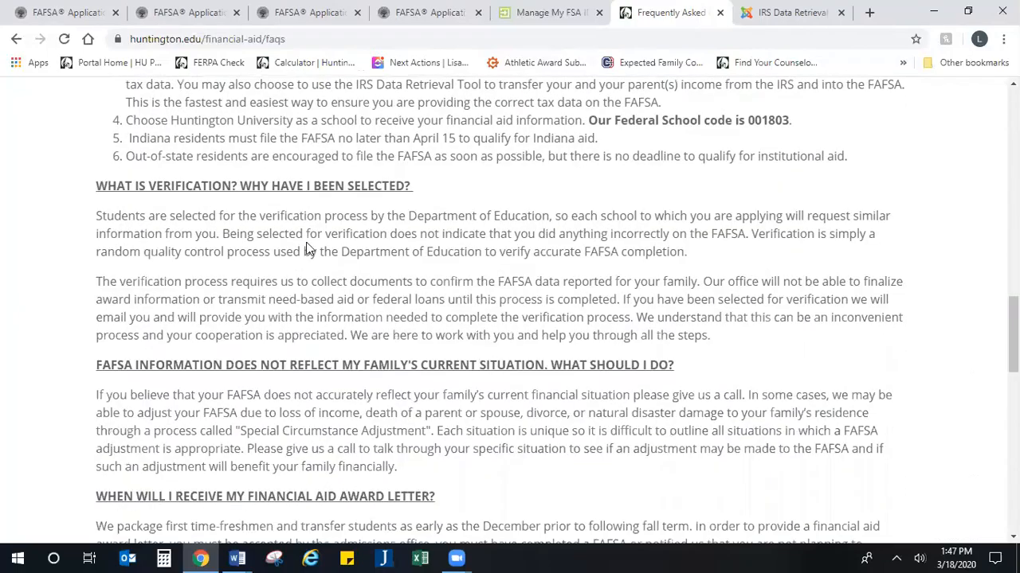
scroll(414, 370, "up", 10)
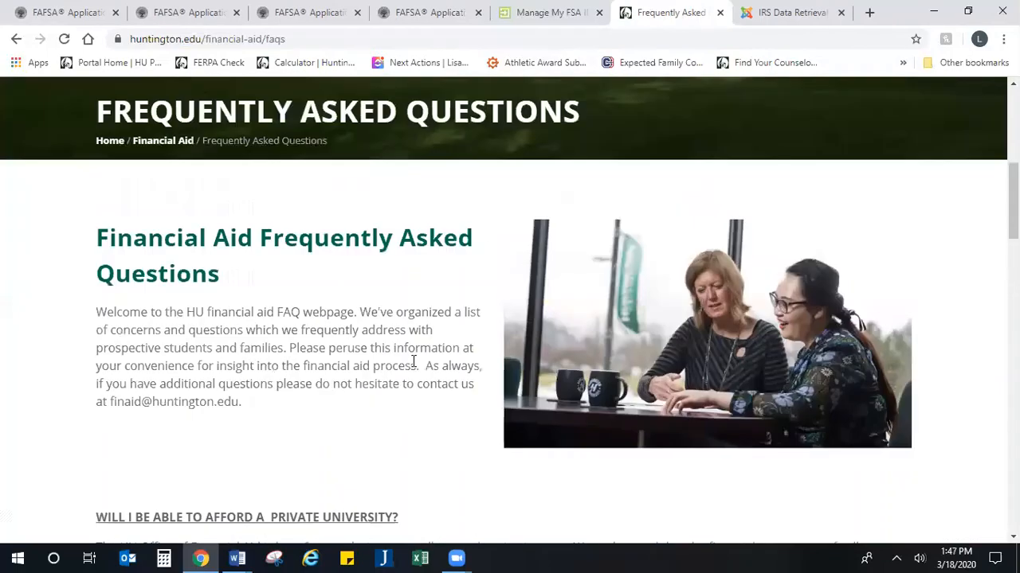
Step: Close the three duplicate FAFSA tabs and start a new FAFSA from studentaid.gov
left_click(326, 12)
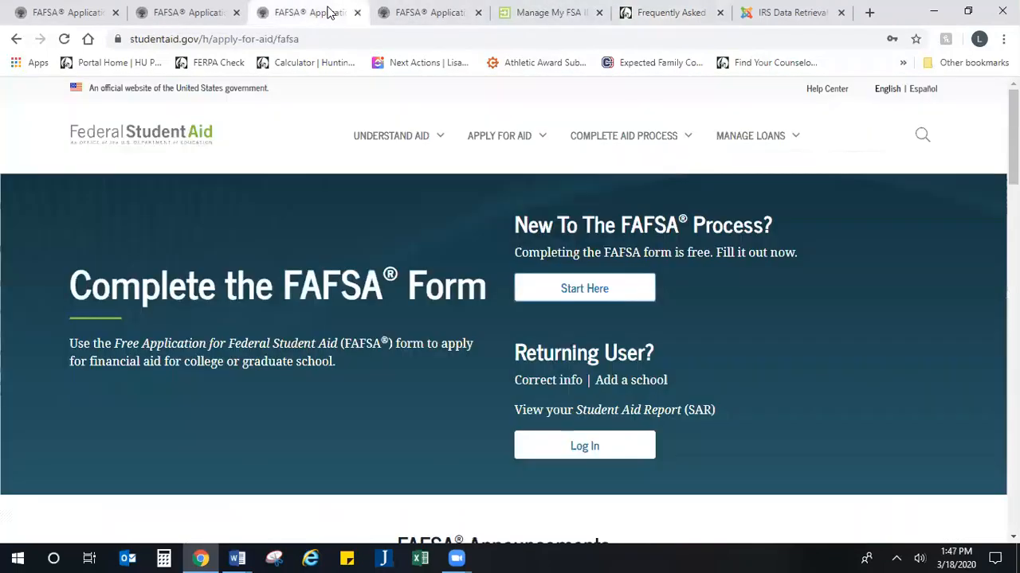
mouse_move(399, 135)
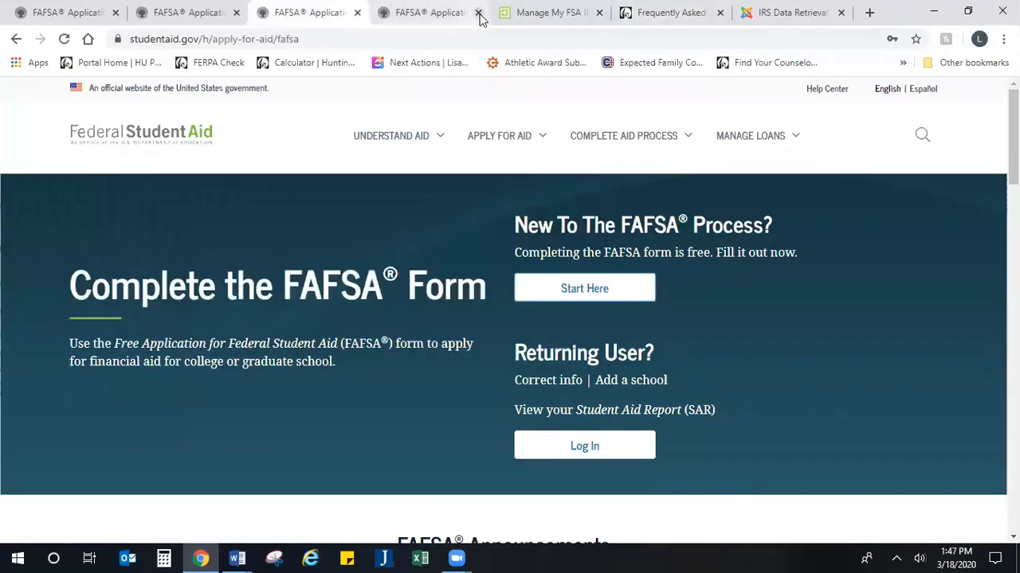
left_click(477, 12)
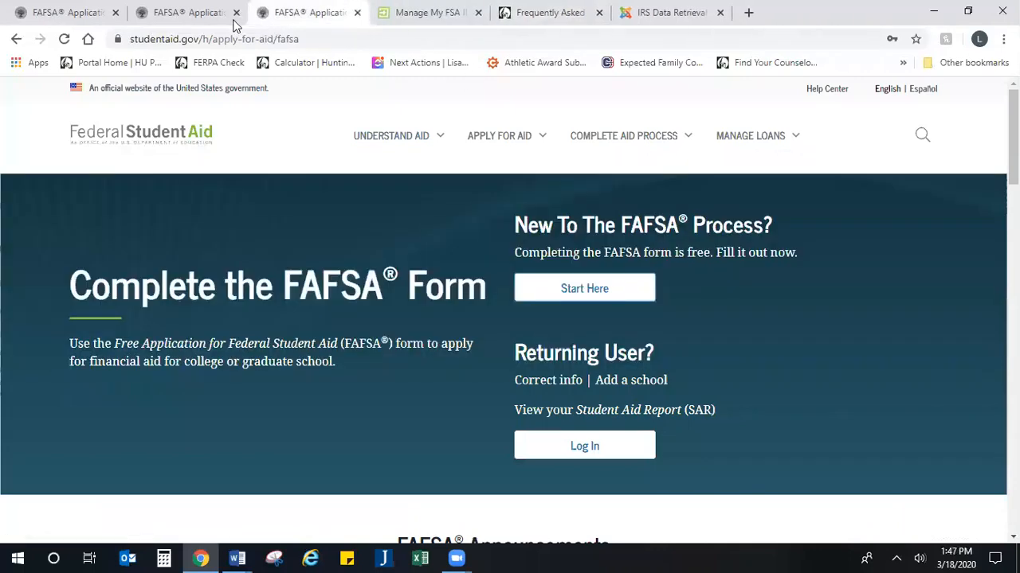
left_click(236, 12)
left_click(116, 12)
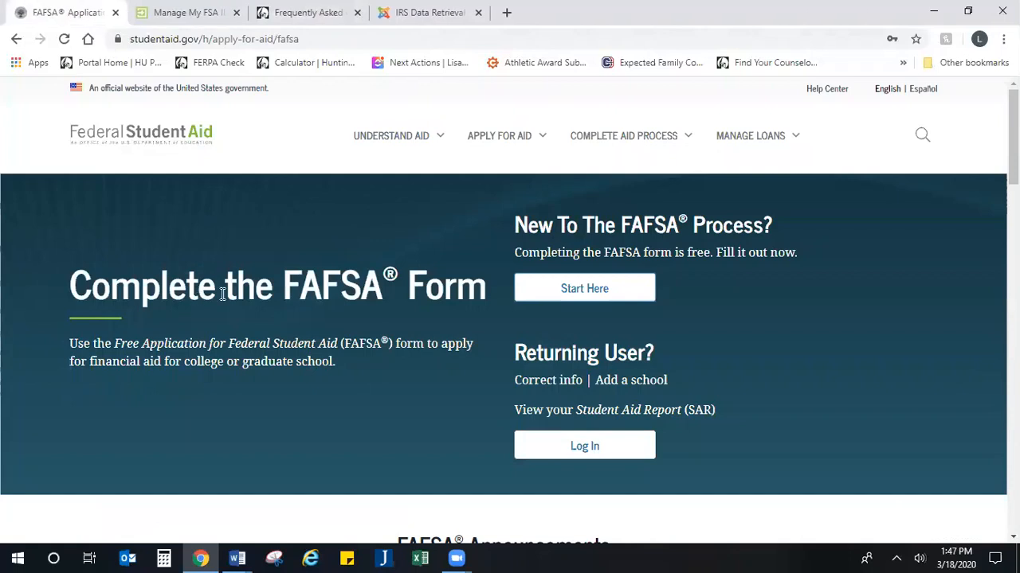
left_click(580, 292)
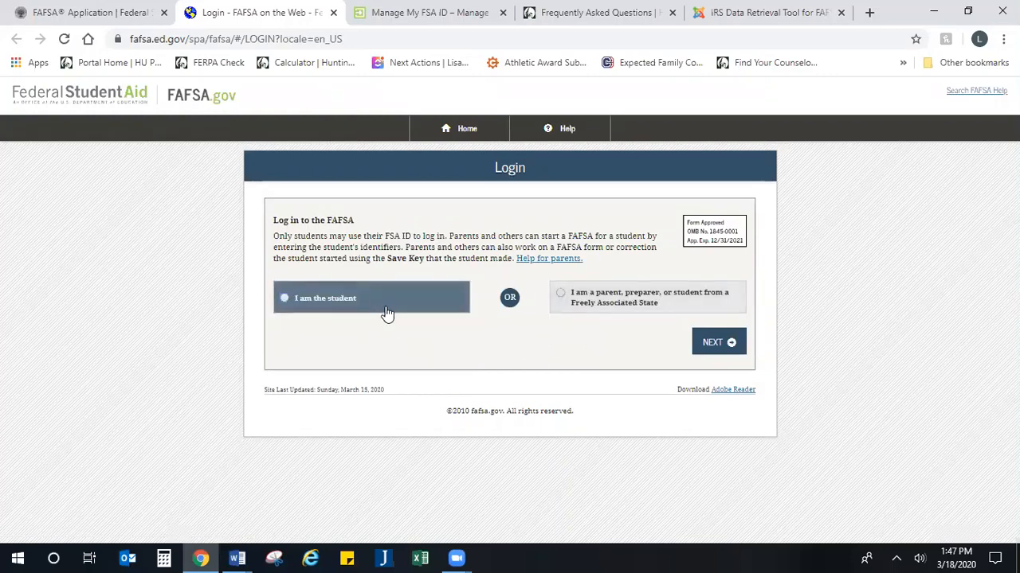
Step: Log in as a parent and enter the student's first name, last name and Social Security Number
left_click(658, 310)
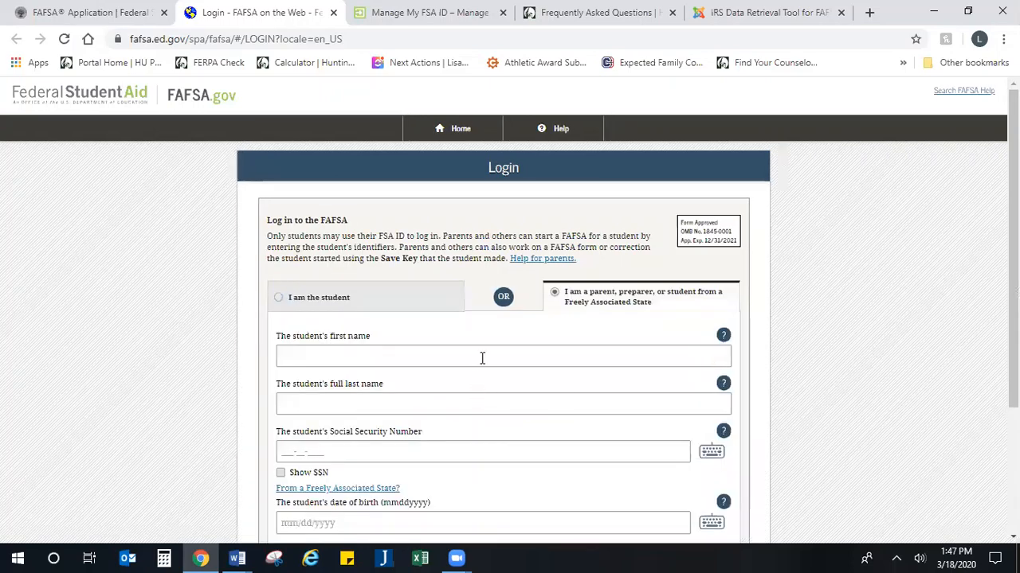
left_click(481, 358)
type("HUNT")
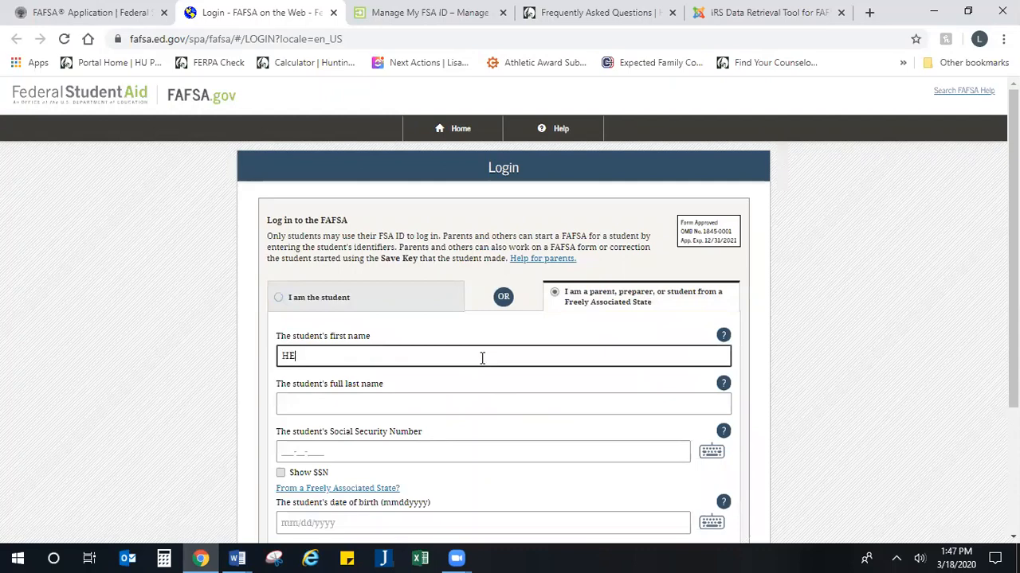
key("BackSpace")
key("BackSpace")
key("BackSpace")
key("BackSpace")
type("Helen")
key("Tab")
key("Tab")
type("Lastname")
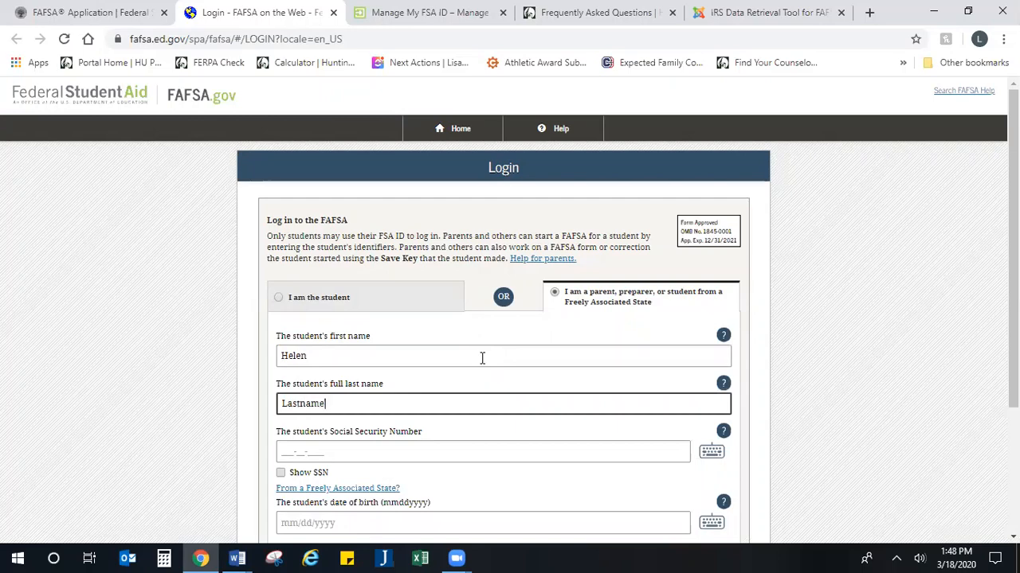
key("Tab")
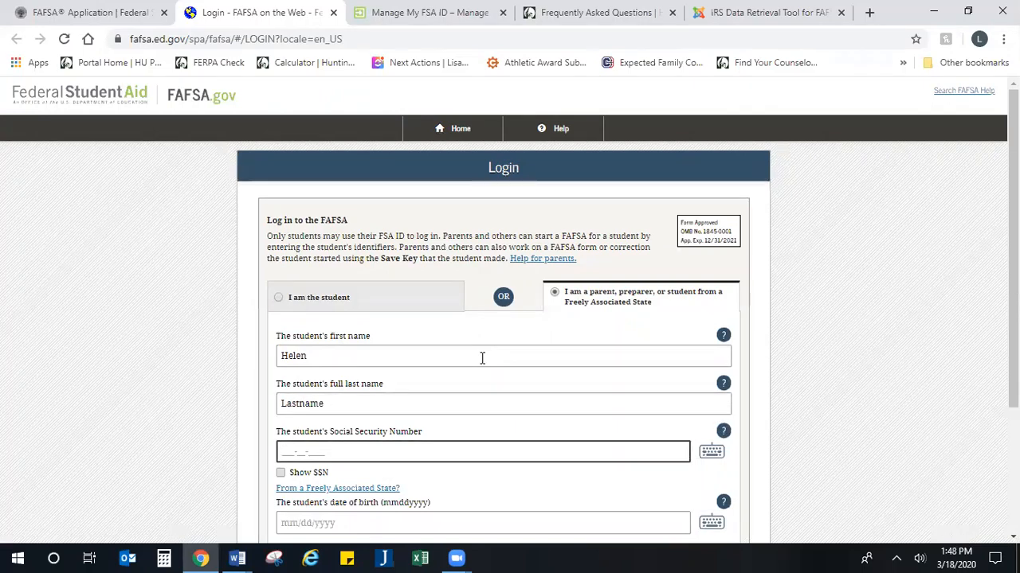
type("123456789")
key("Tab")
key("Tab")
key("Tab")
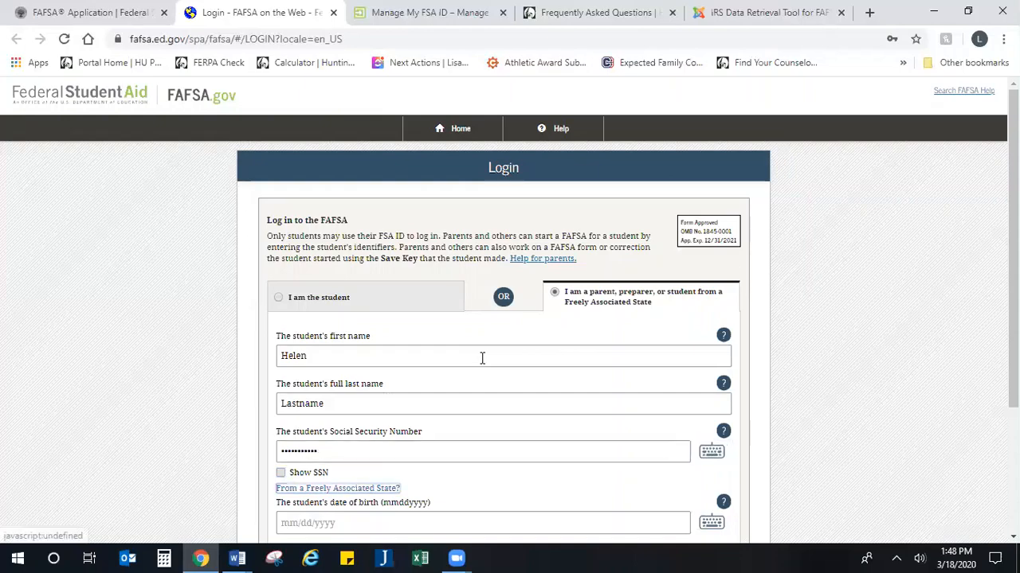
Step: Enter the student's date of birth and submit the login details
scroll(481, 374, "down", 3)
left_click(434, 376)
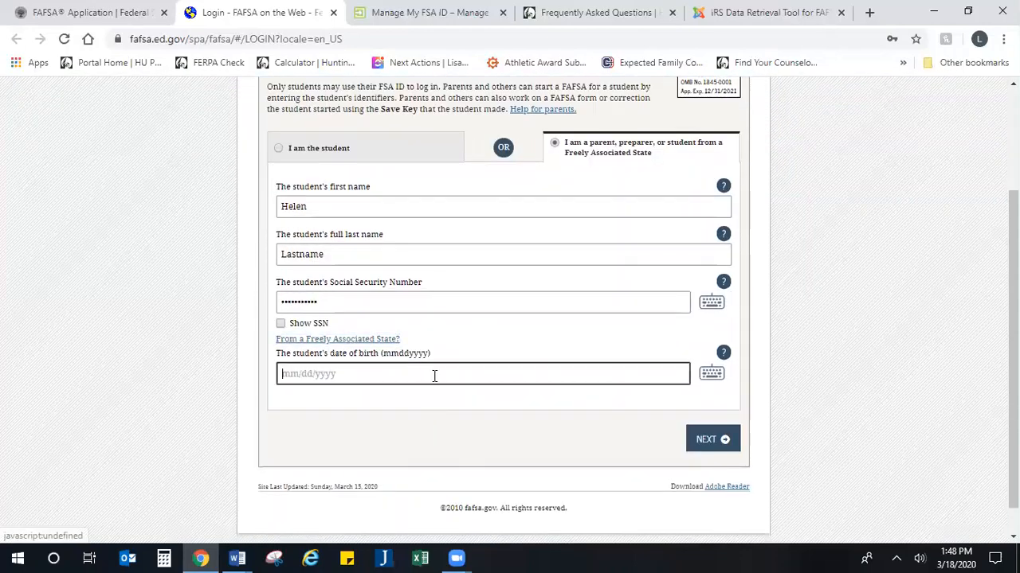
type("04192001")
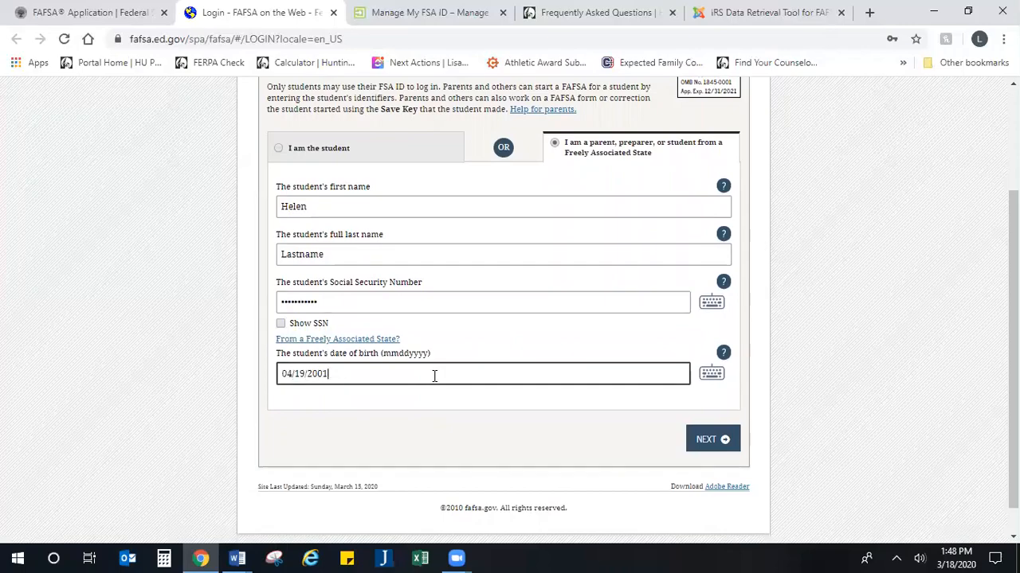
left_click(700, 450)
scroll(585, 447, "up", 2)
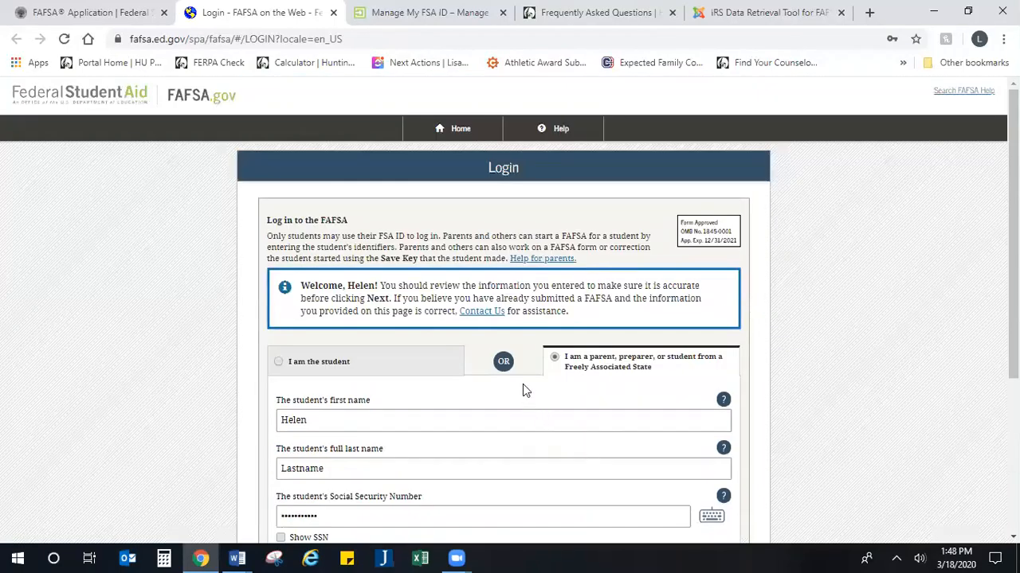
scroll(524, 387, "down", 1)
scroll(523, 384, "down", 2)
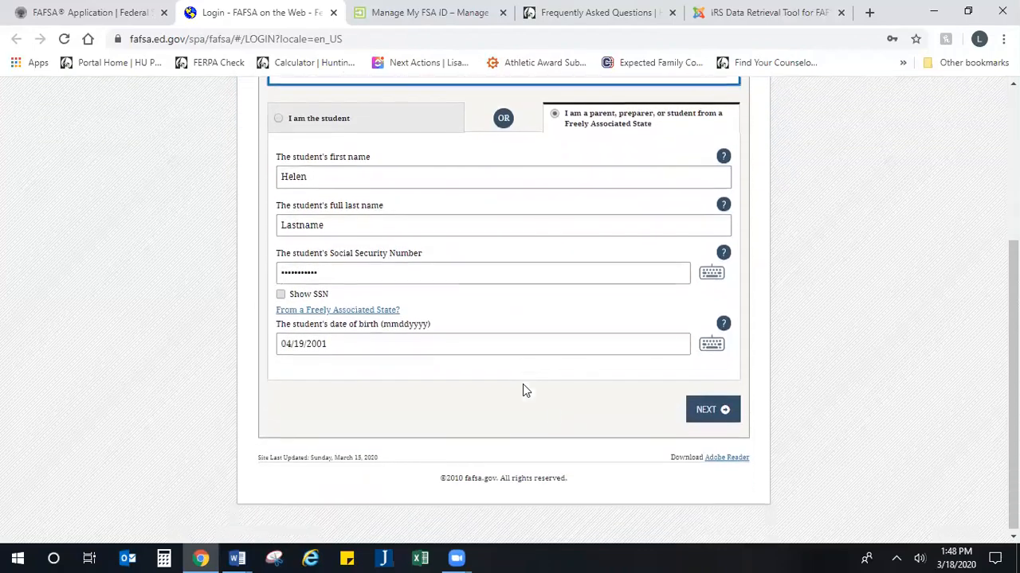
left_click(693, 416)
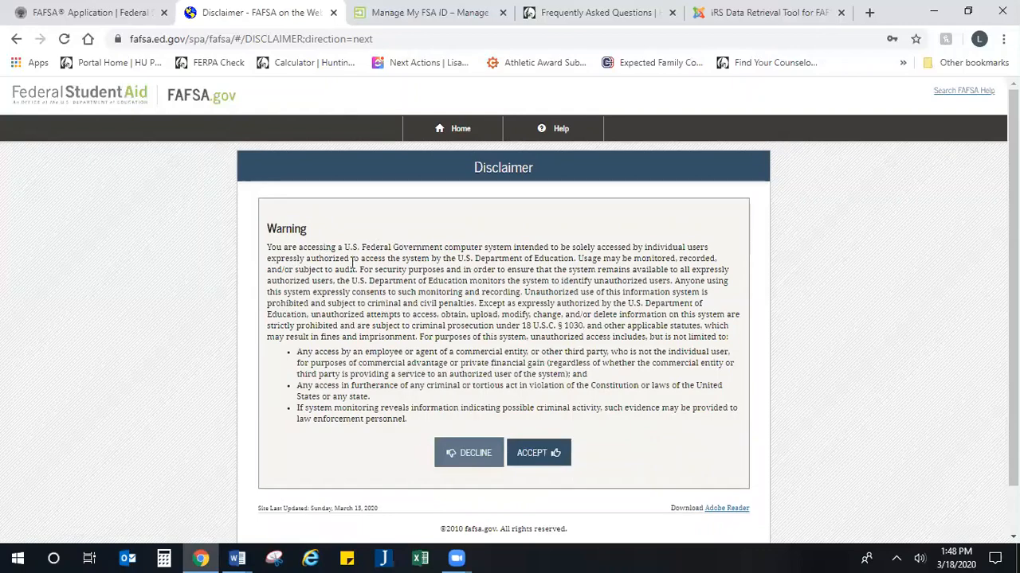
Step: Read through the disclaimer warning, including its statute reference, and accept it
left_click_drag(301, 248, 557, 325)
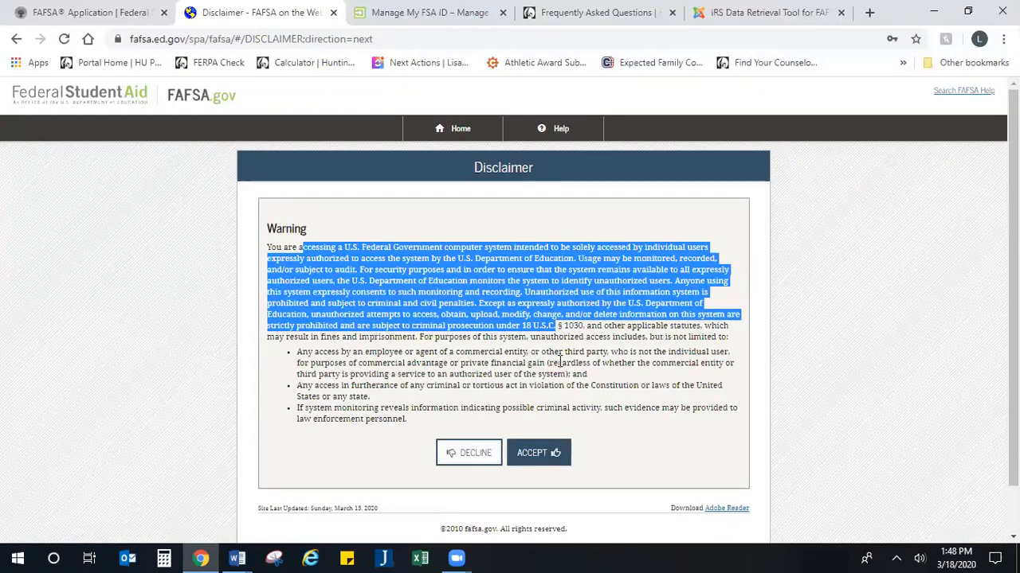
left_click(562, 362)
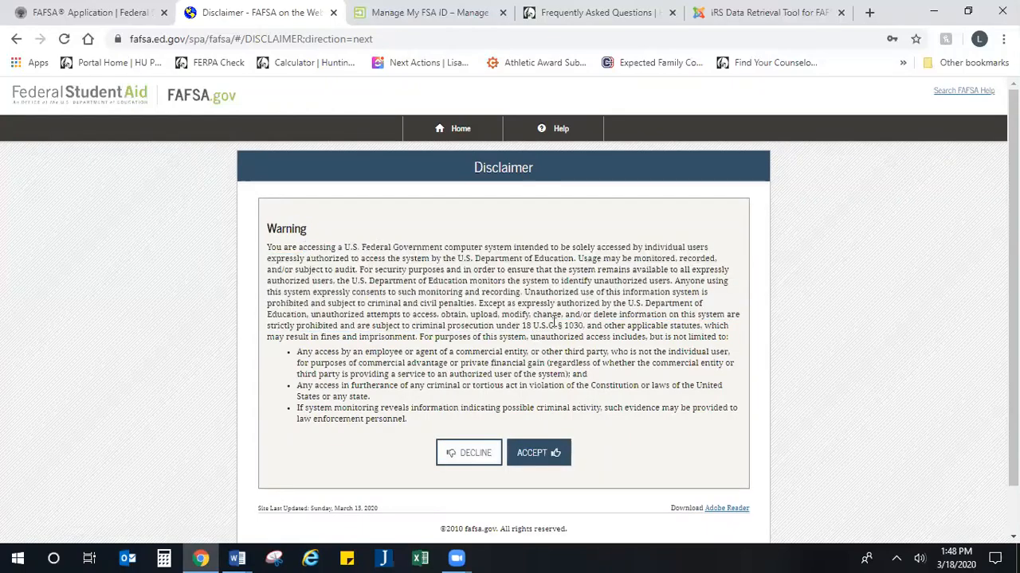
left_click_drag(518, 327, 716, 359)
left_click(638, 400)
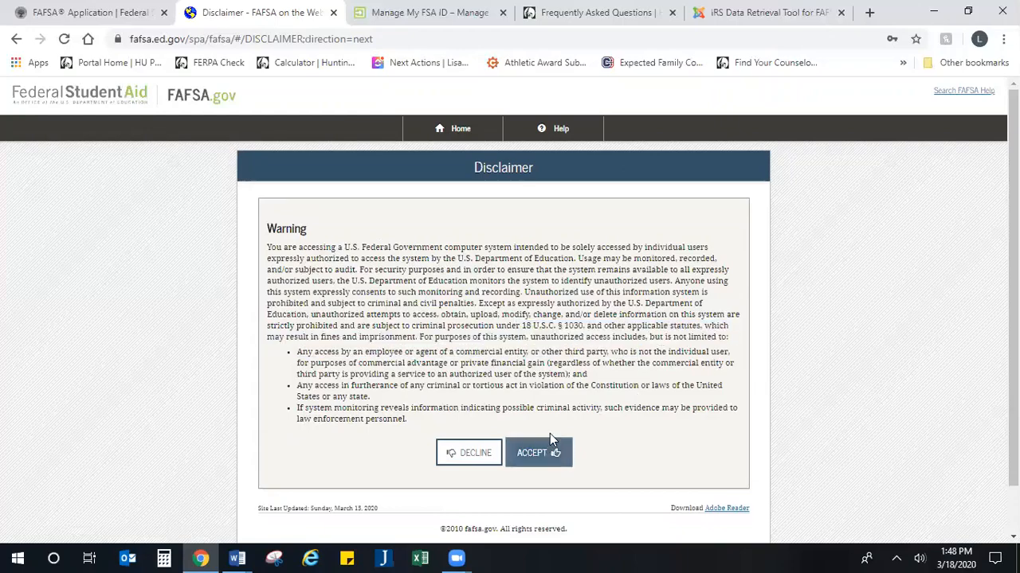
scroll(550, 434, "down", 1)
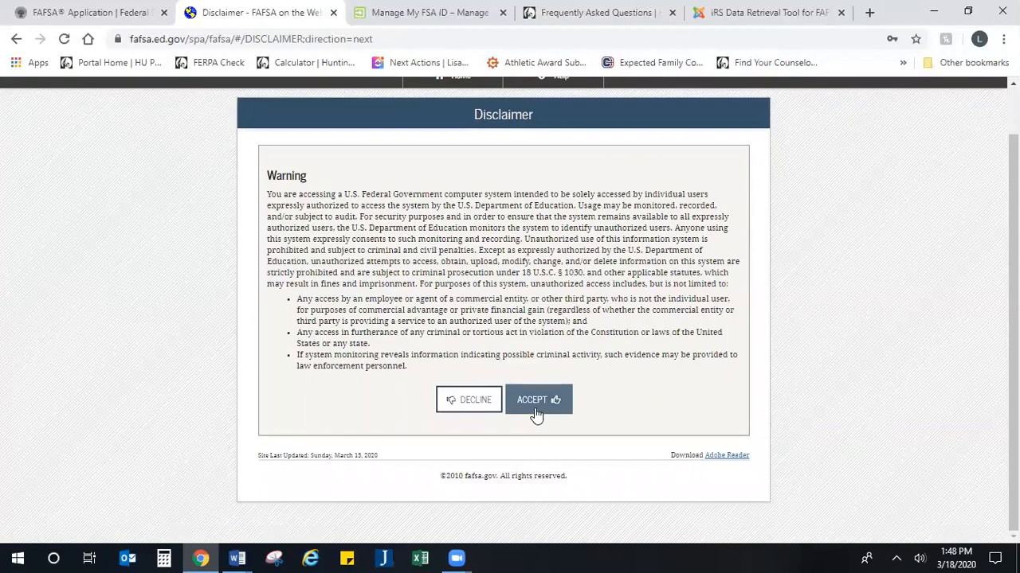
left_click(536, 406)
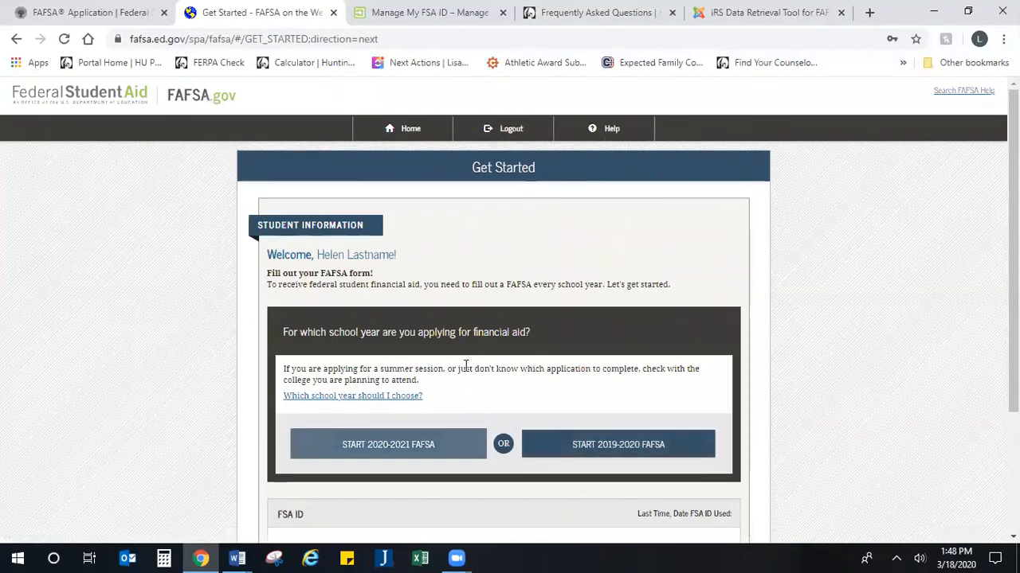
Step: Start the 2020-2021 FAFSA and create a four-digit Save Key, entering it twice
scroll(466, 366, "down", 2)
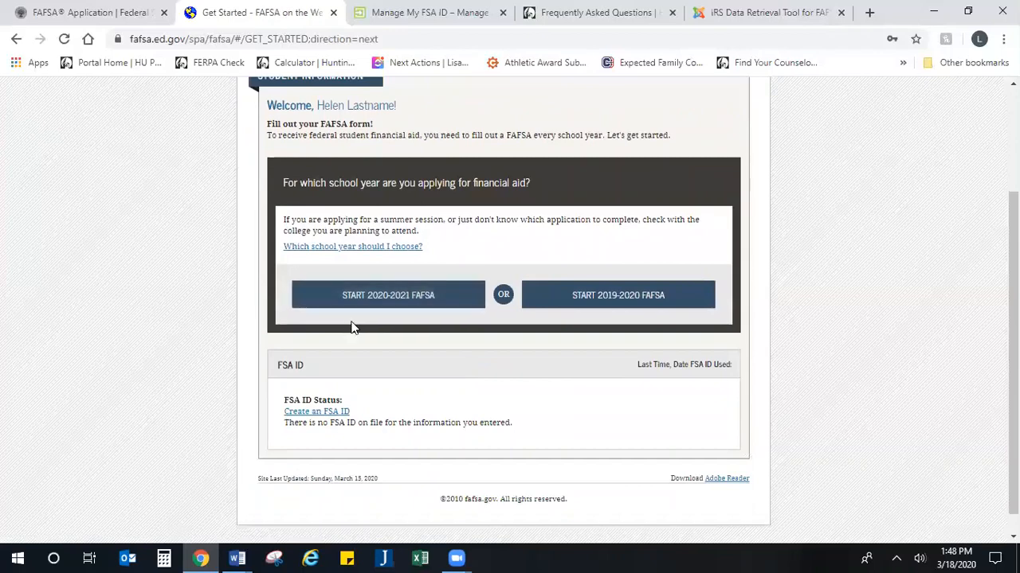
left_click(401, 301)
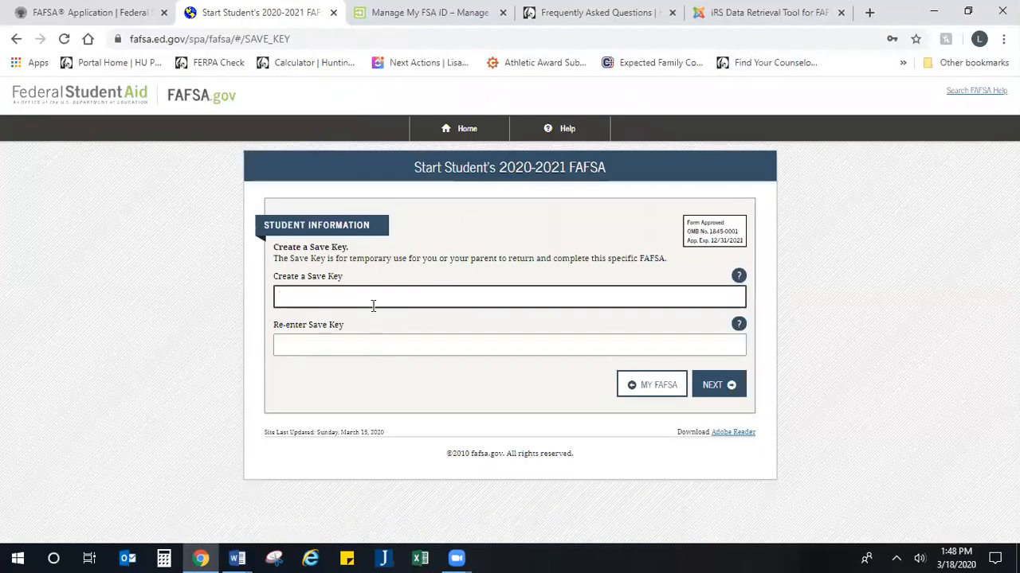
type("1234")
key("Tab")
key("Tab")
type("1234")
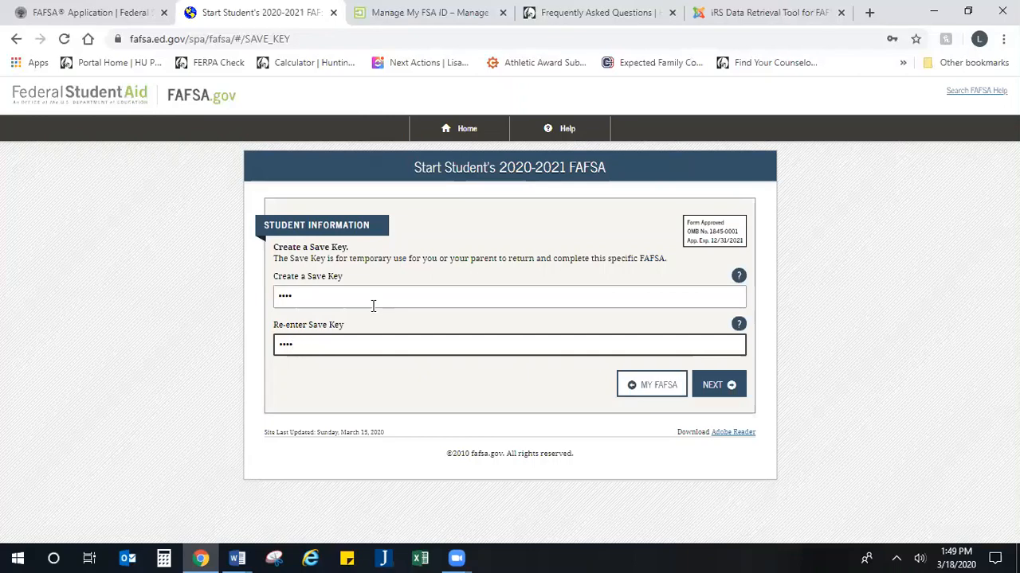
Step: Submit the Save Key and scroll through the 2020-2021 FAFSA Introduction help topics
left_click(721, 388)
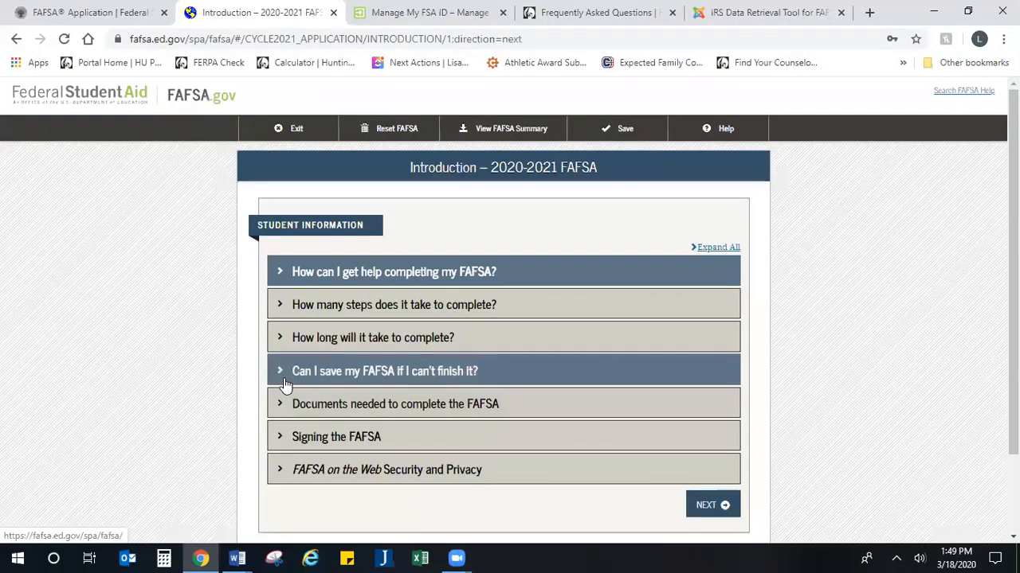
scroll(284, 388, "down", 2)
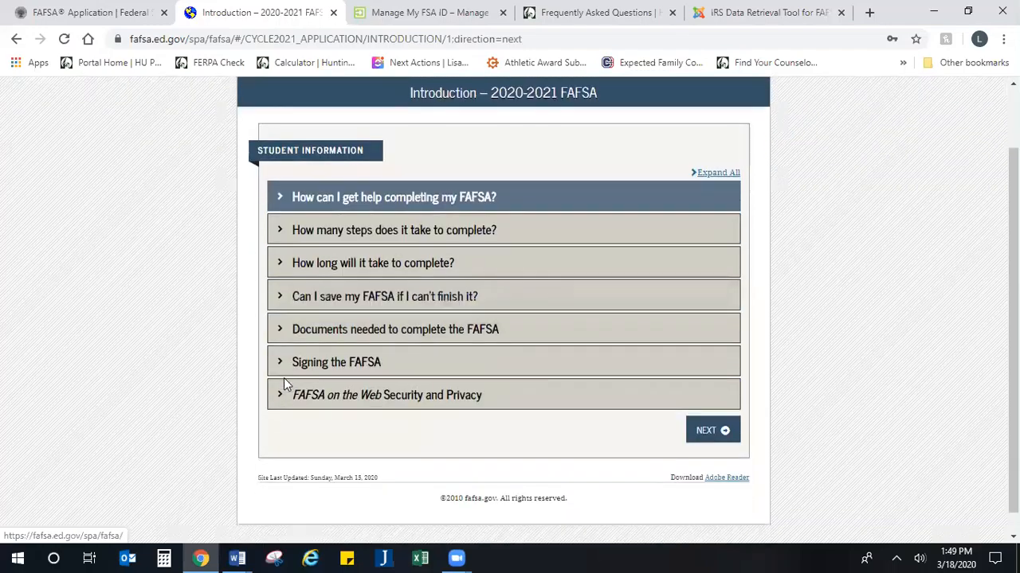
scroll(282, 391, "up", 2)
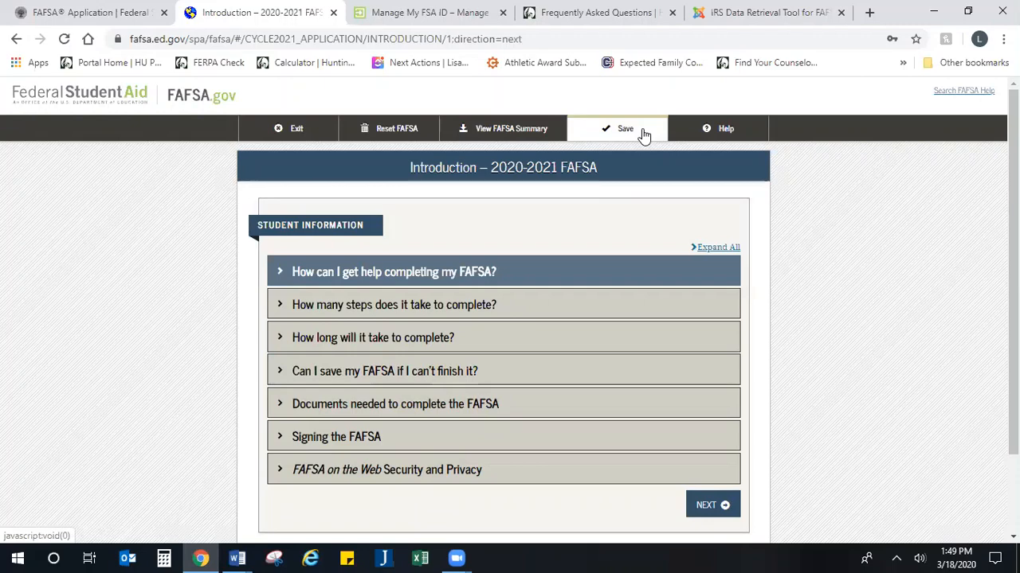
scroll(525, 191, "down", 1)
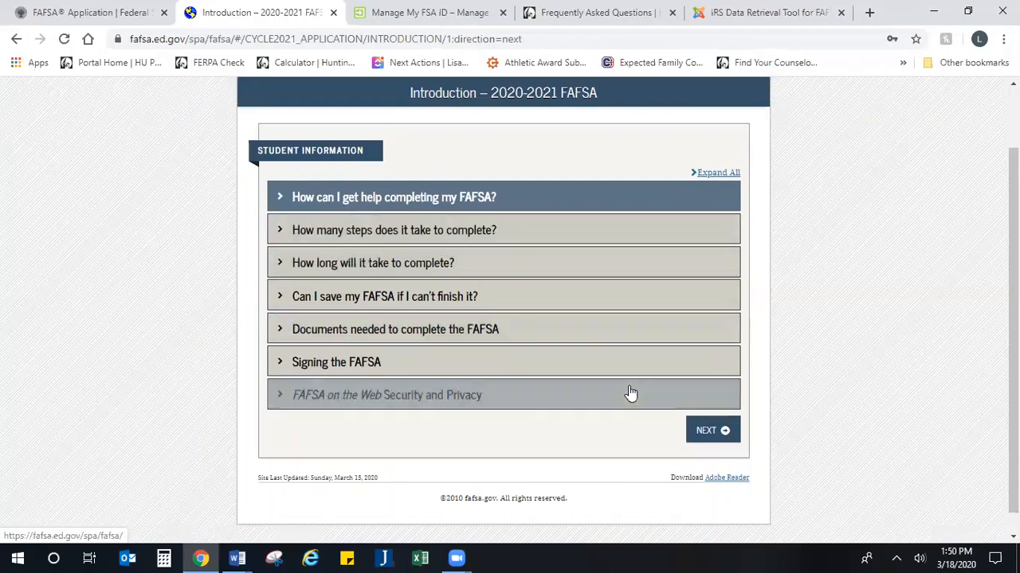
scroll(653, 402, "down", 1)
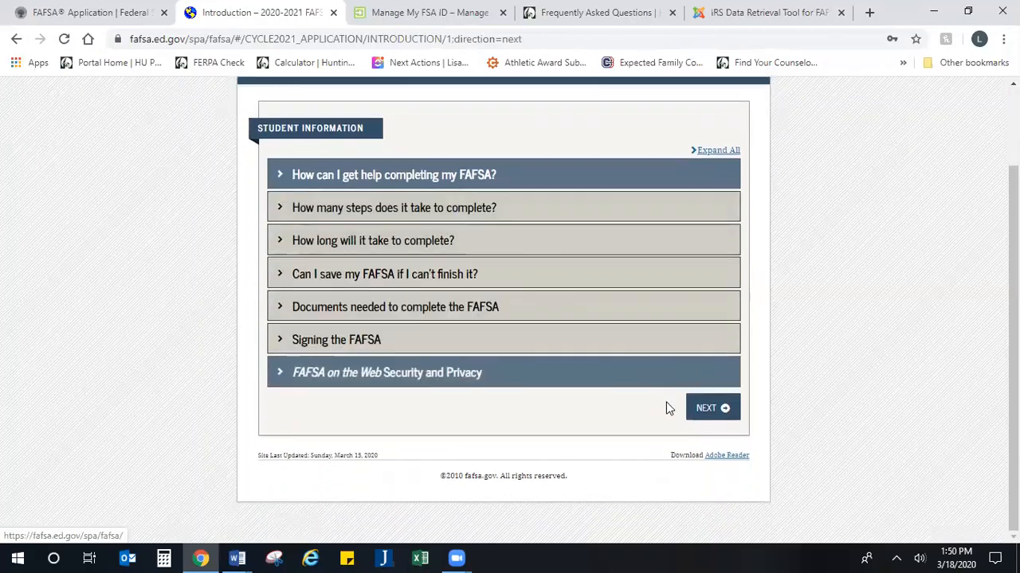
Step: Continue to the student demographics section and review the Personal Information page
left_click(710, 411)
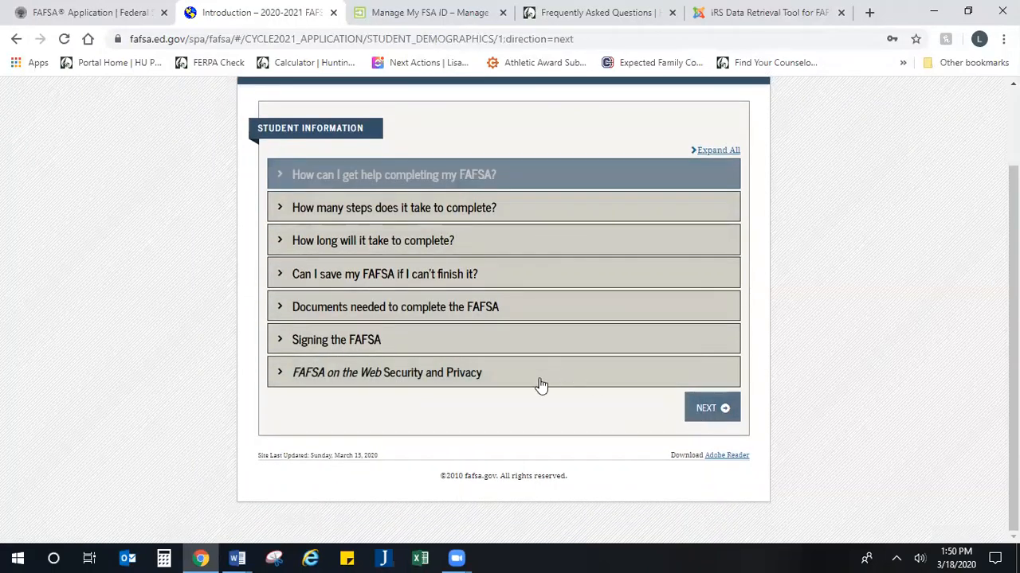
scroll(486, 349, "down", 2)
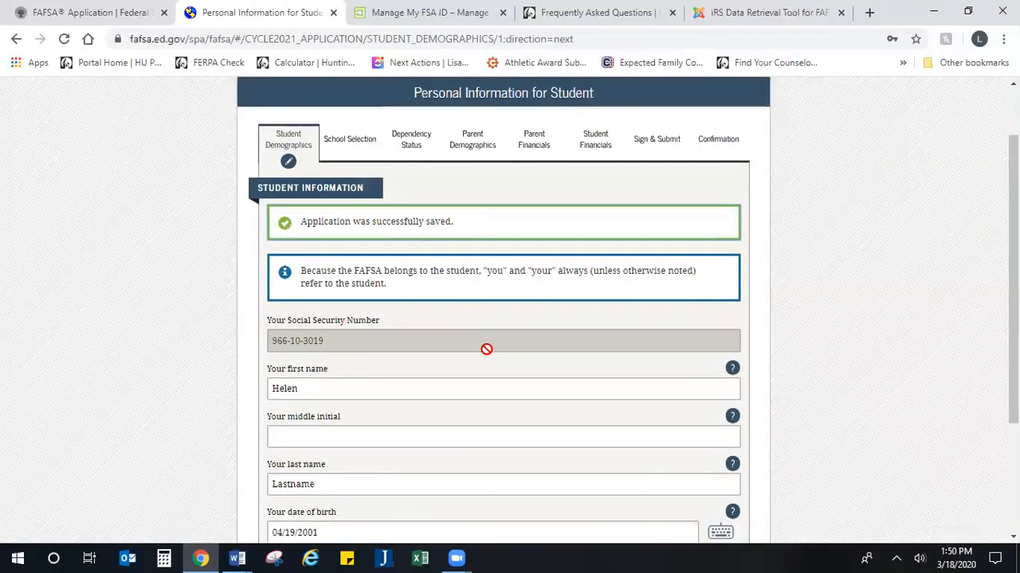
scroll(482, 338, "up", 1)
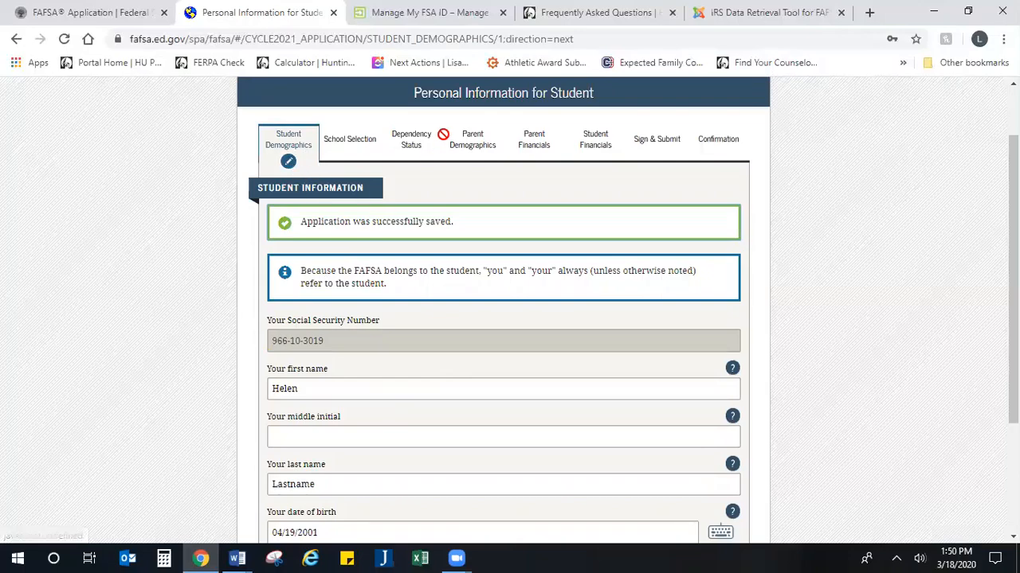
left_click_drag(611, 94, 347, 91)
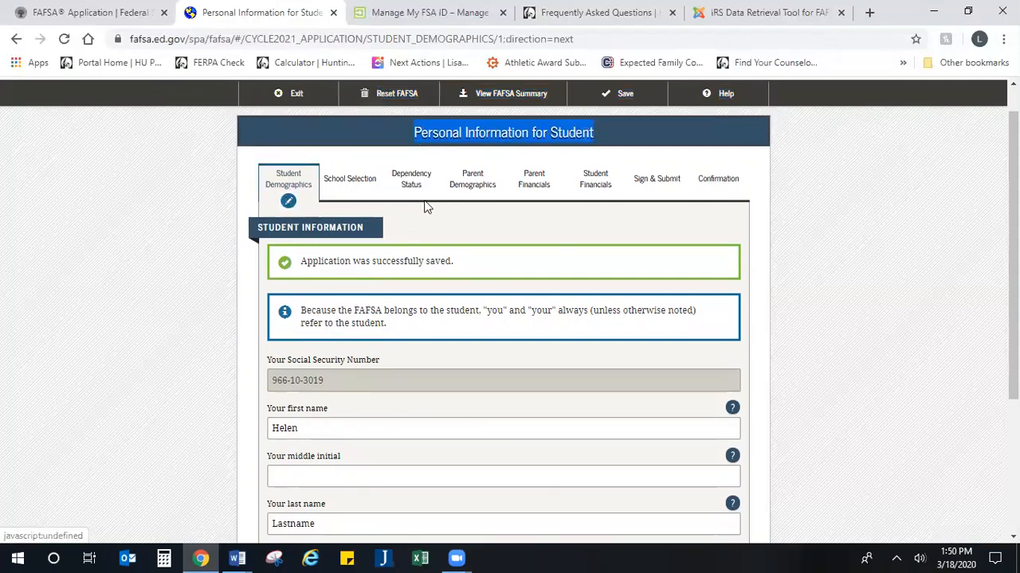
scroll(318, 316, "down", 1)
scroll(318, 316, "down", 2)
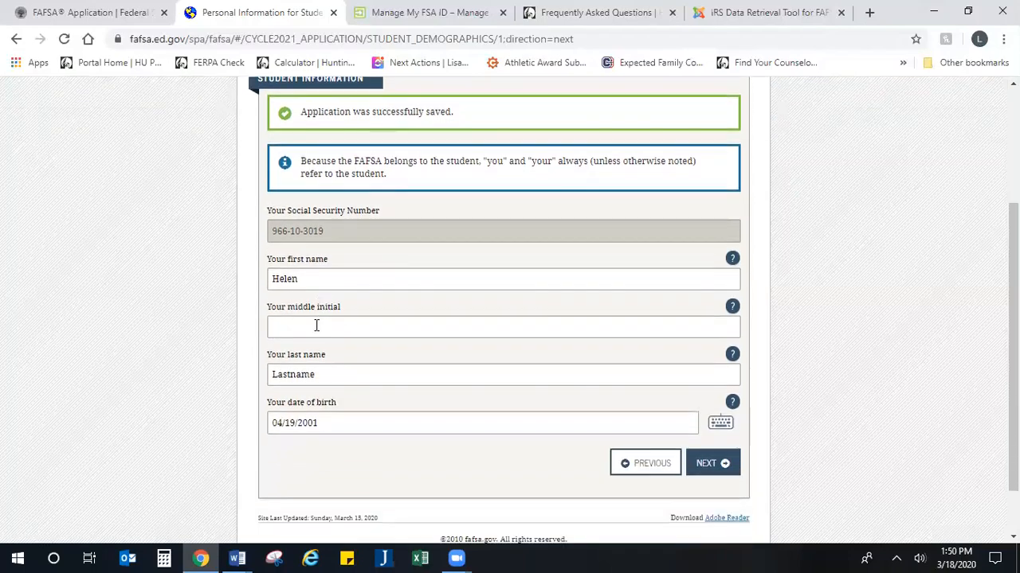
Step: Add M as the student's middle initial and continue
left_click(347, 267)
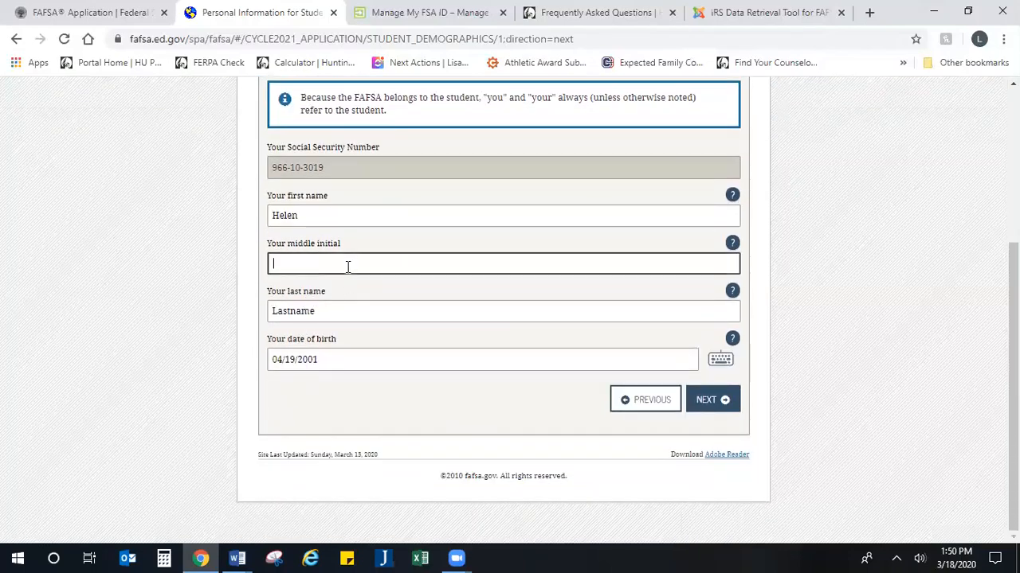
type("M")
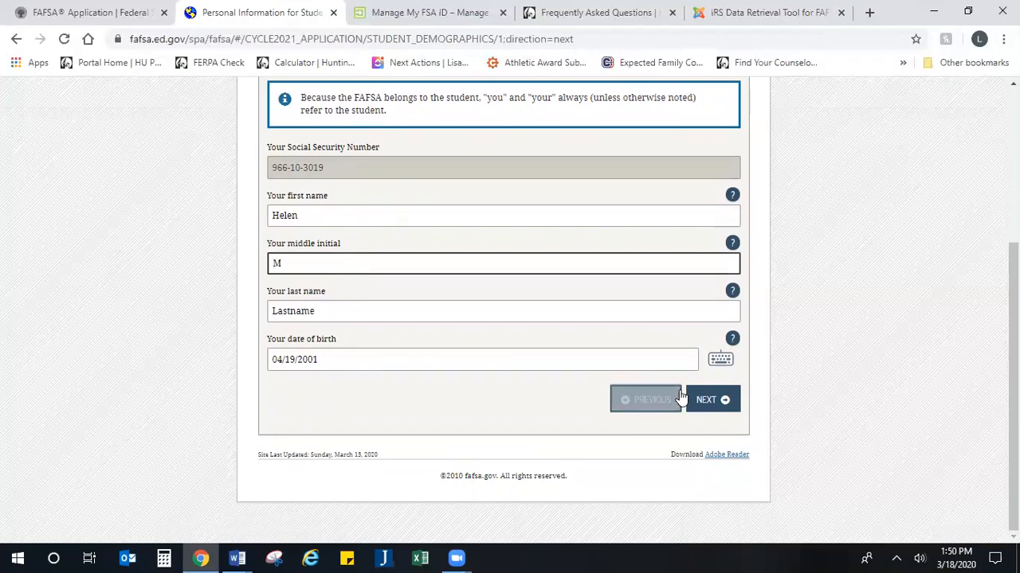
left_click(716, 403)
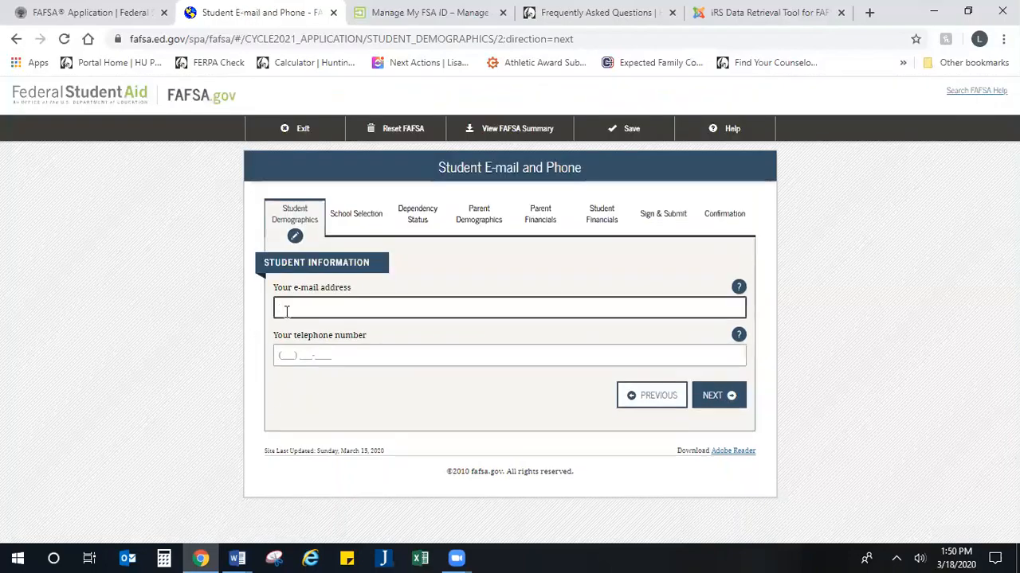
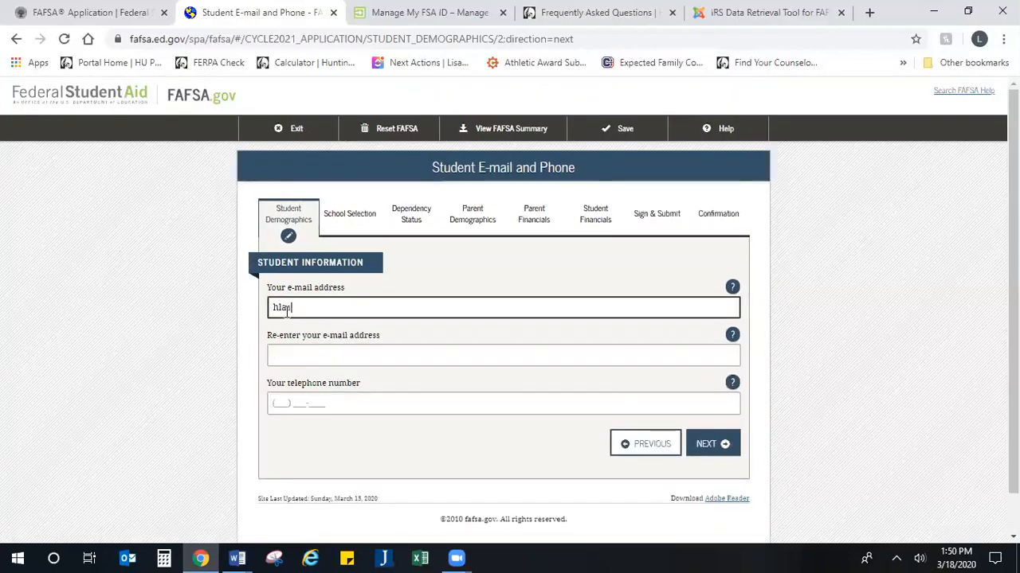
Step: Enter and confirm the student's e-mail address, then fill in the telephone number
key("Tab")
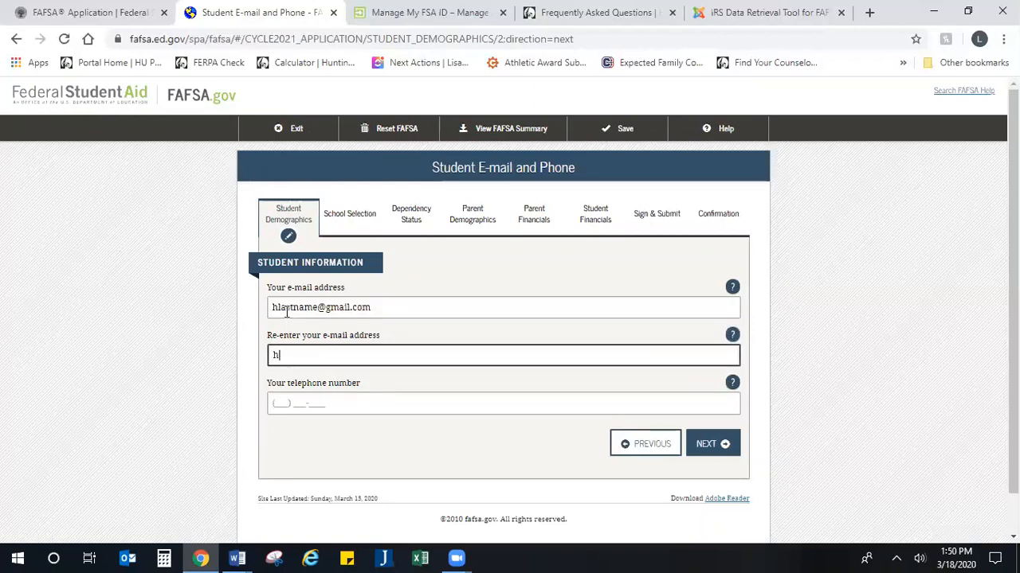
key("Tab")
key("Tab")
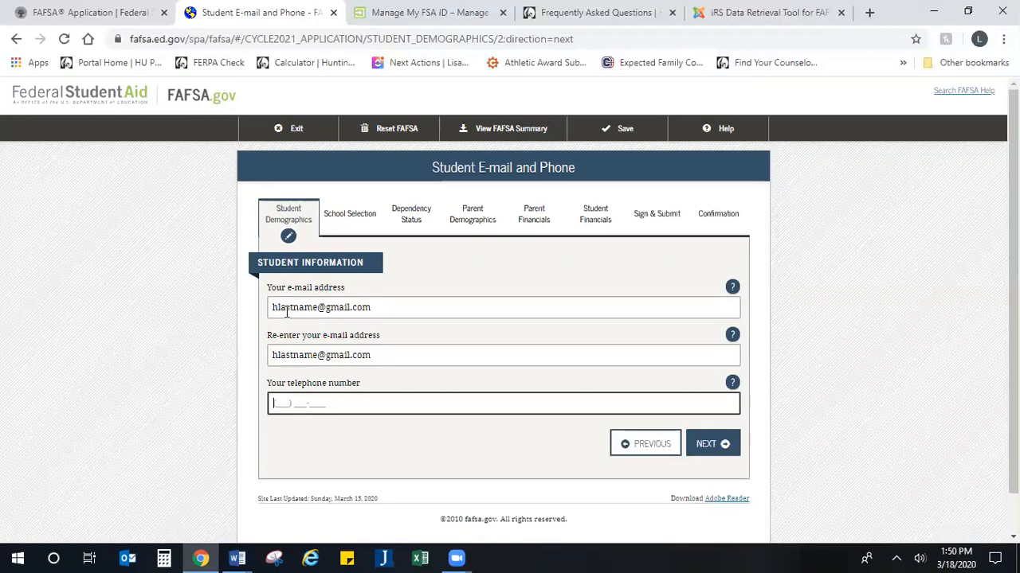
type("555) 123-4567")
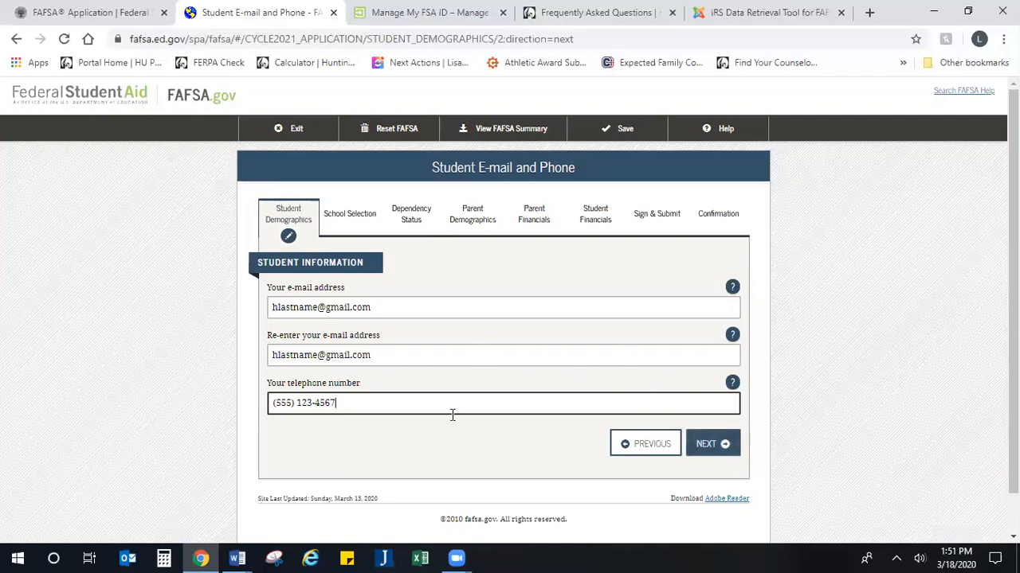
Step: Enter the student's street address, city, state Indiana and ZIP code
left_click(703, 448)
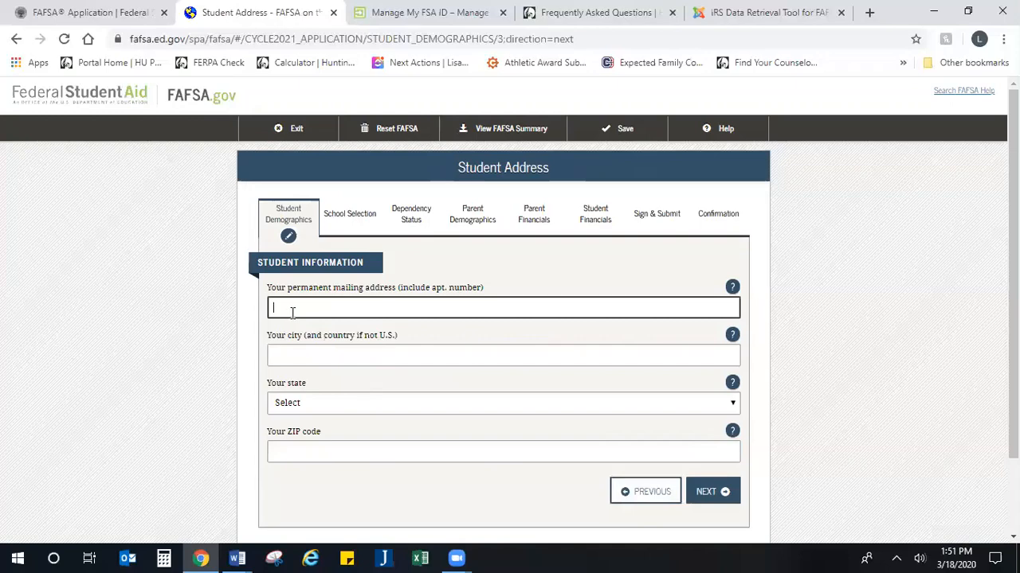
type("96")
key("BackSpace")
key("BackSpace")
key("BackSpace")
type("1234 Main Street")
key("Tab")
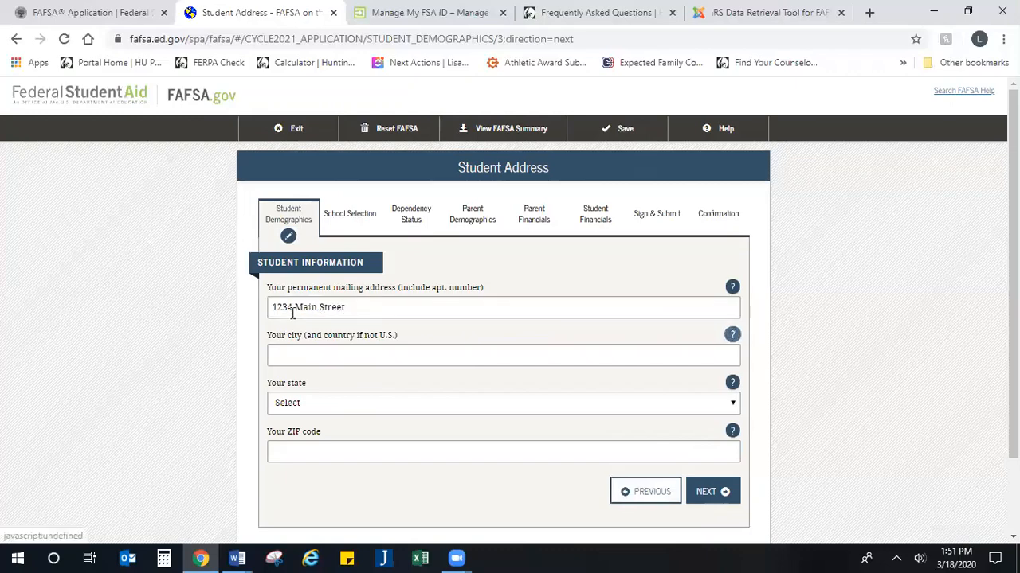
type("Indianapolis")
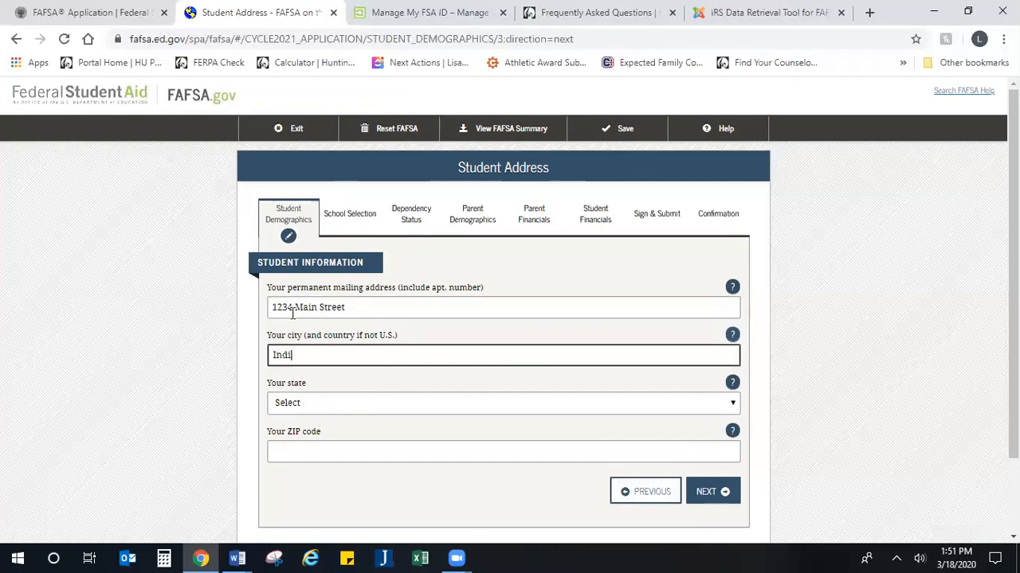
key("Tab")
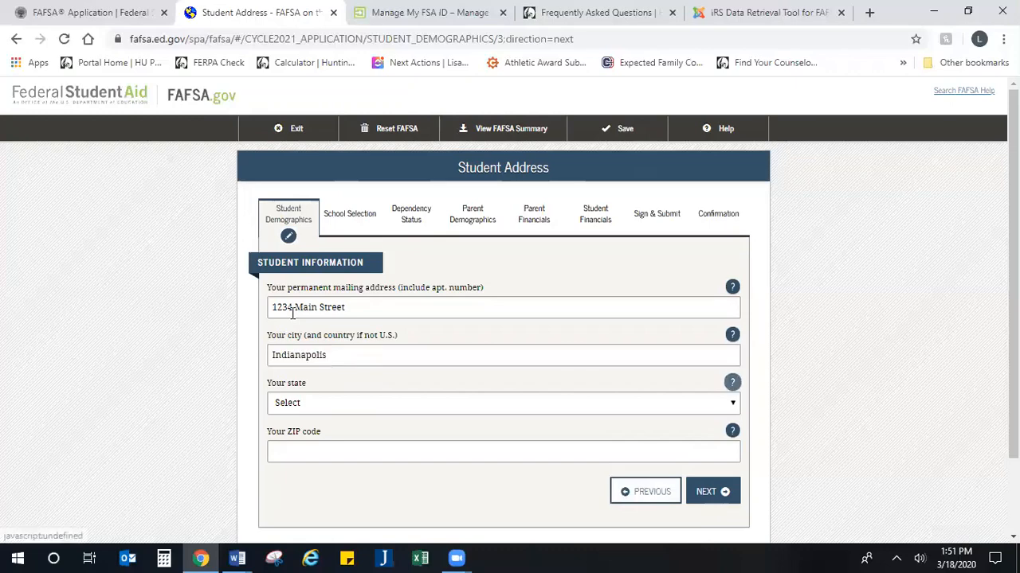
key("Tab")
type("in")
key("Tab")
key("Tab")
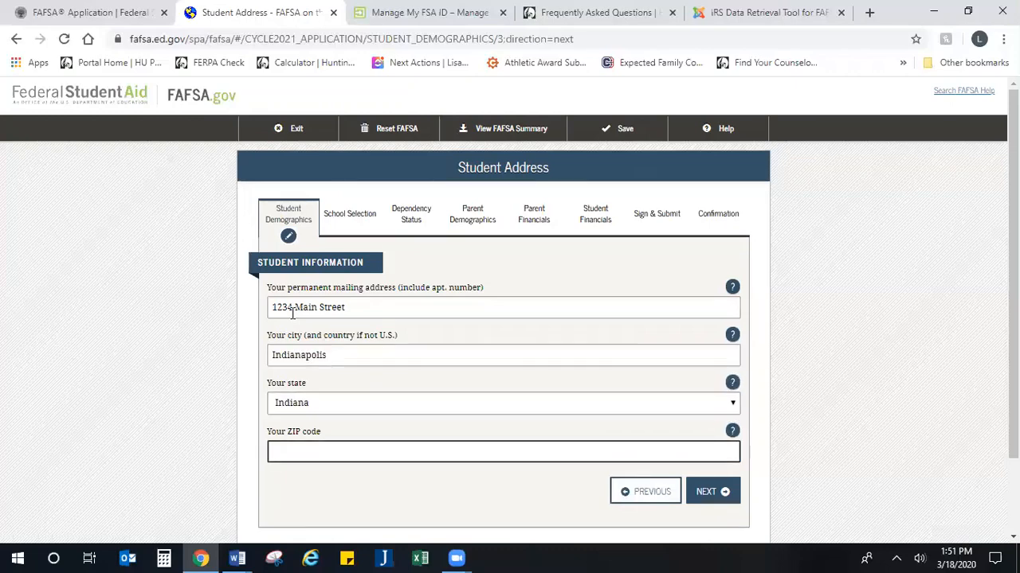
type("46750")
key("Tab")
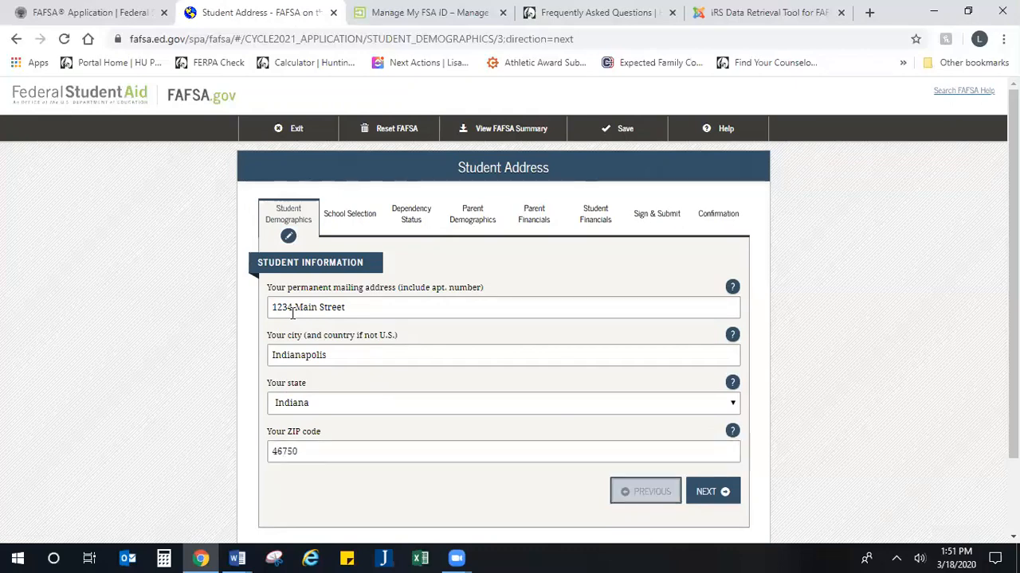
scroll(292, 313, "down", 1)
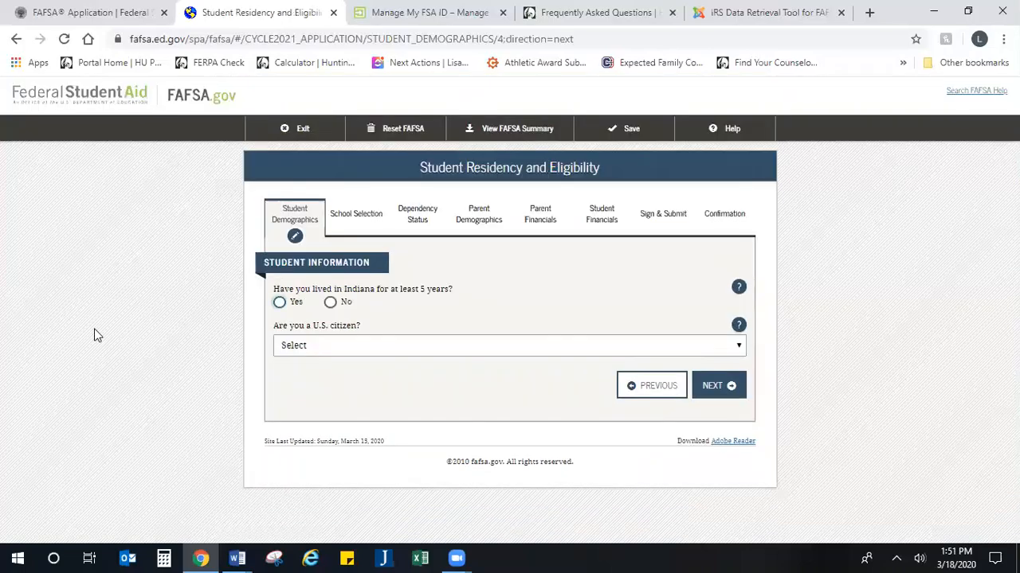
Step: Answer Yes to the student having lived in Indiana for at least five years
left_click(279, 305)
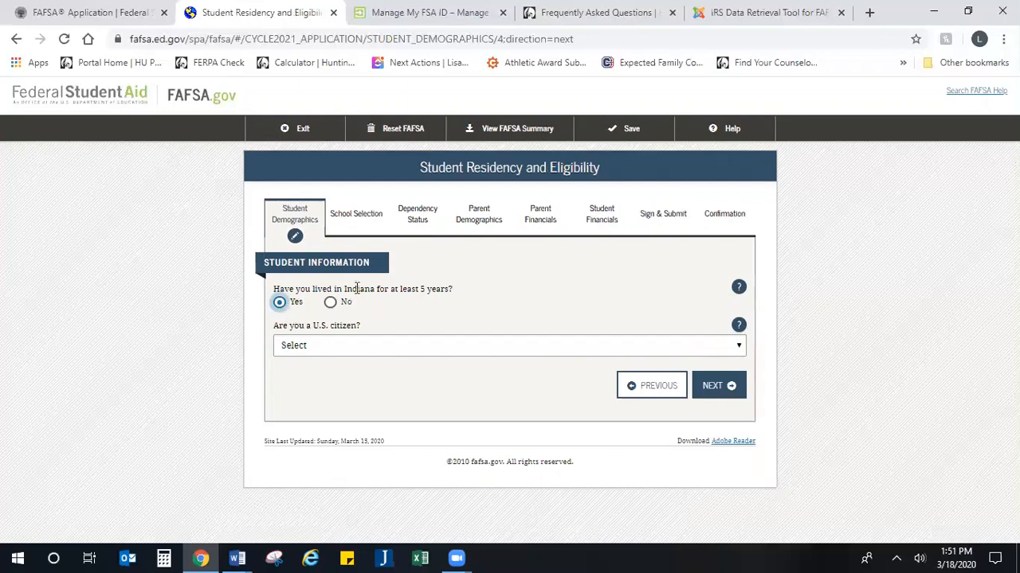
left_click_drag(463, 288, 275, 290)
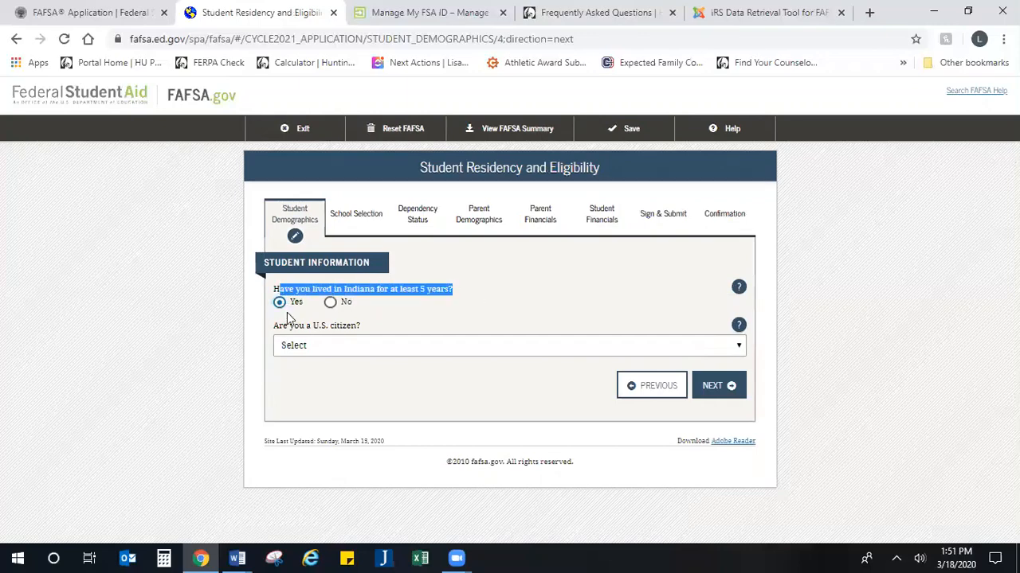
left_click(331, 313)
left_click(331, 309)
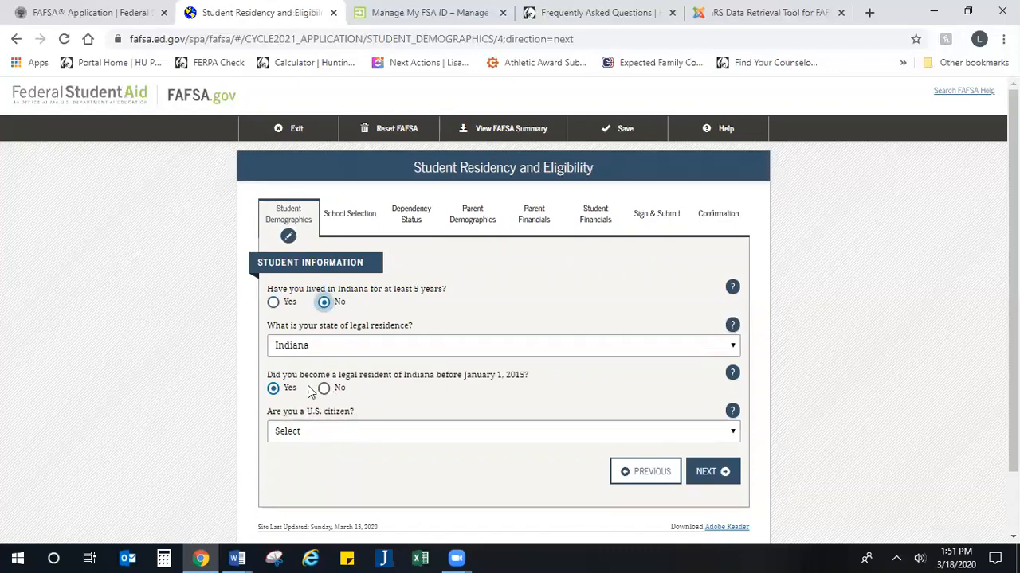
left_click(272, 303)
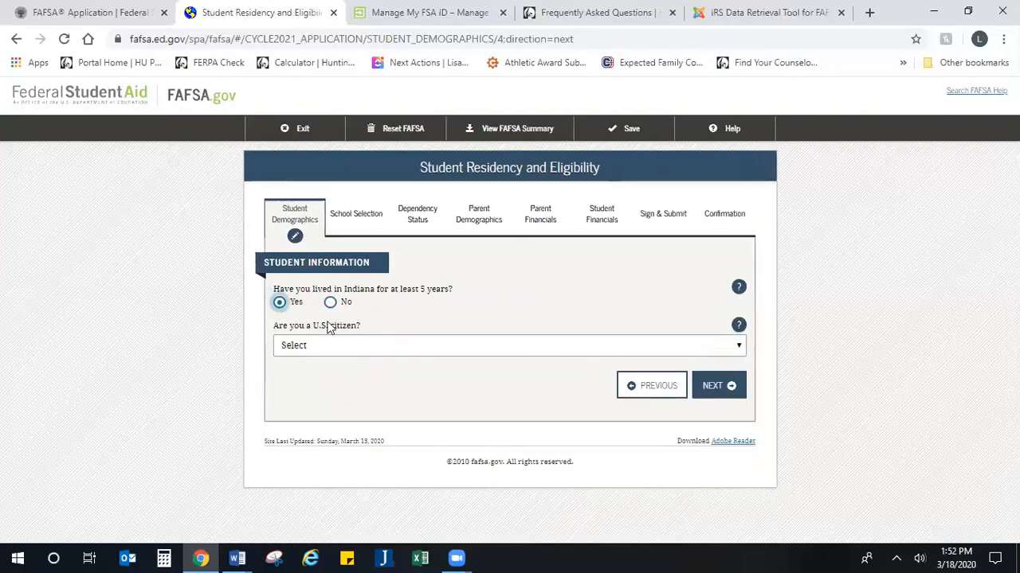
Step: Set citizenship status to 'Yes, I am a U.S. citizen (or U.S. national)'
left_click(361, 347)
left_click(363, 393)
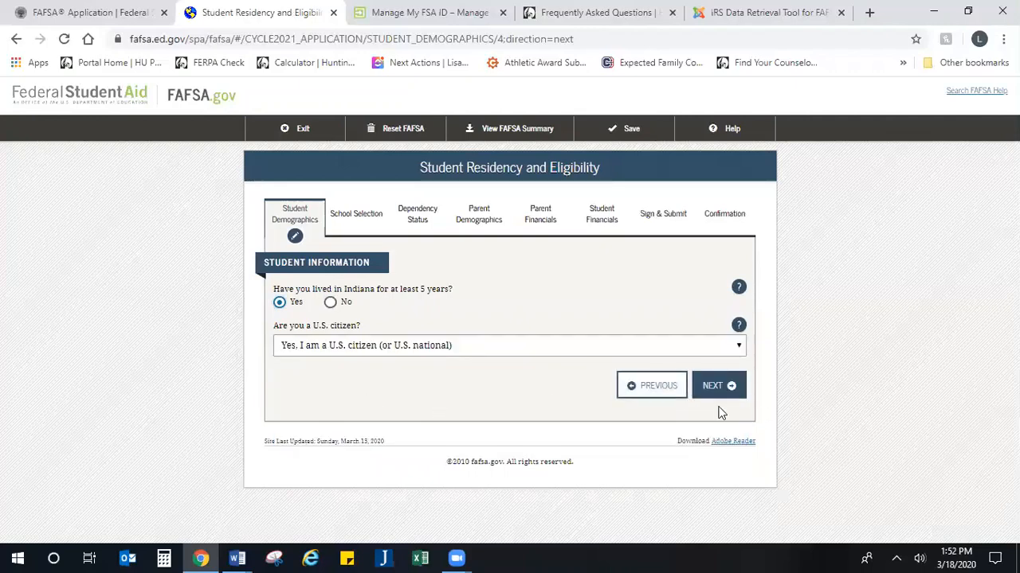
left_click(486, 351)
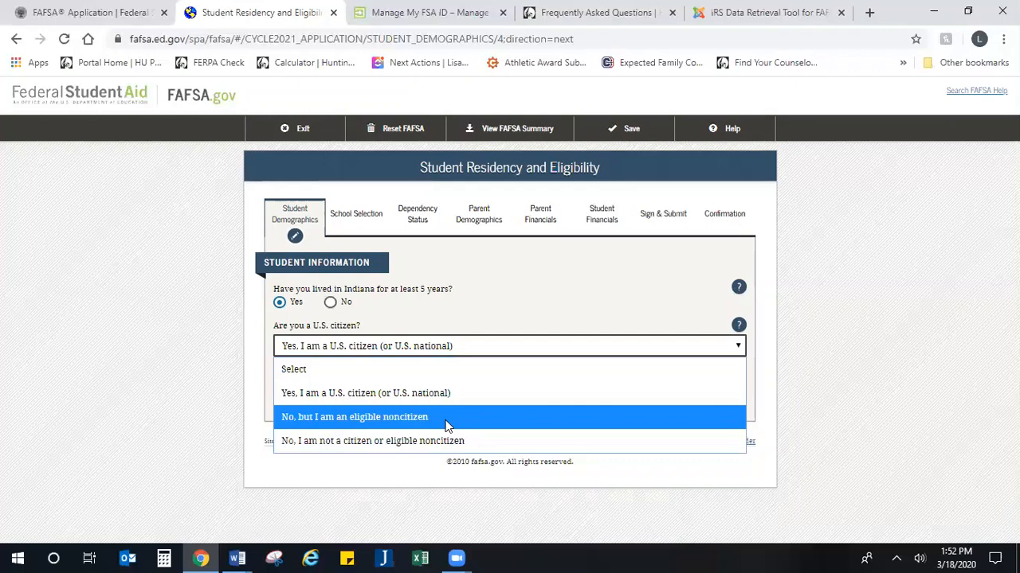
left_click(454, 392)
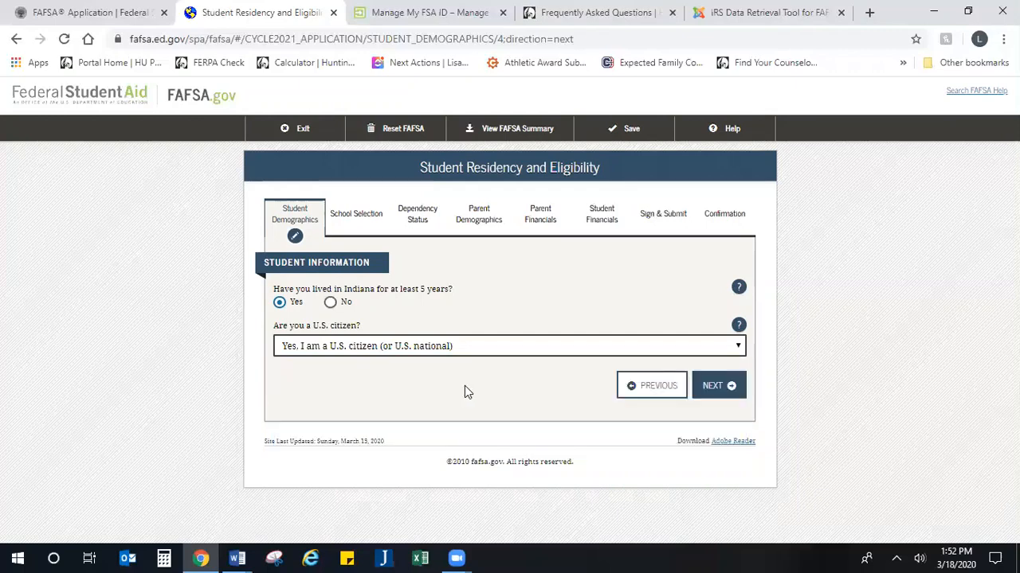
Step: Set the student's high school completion status to High school diploma
left_click(717, 387)
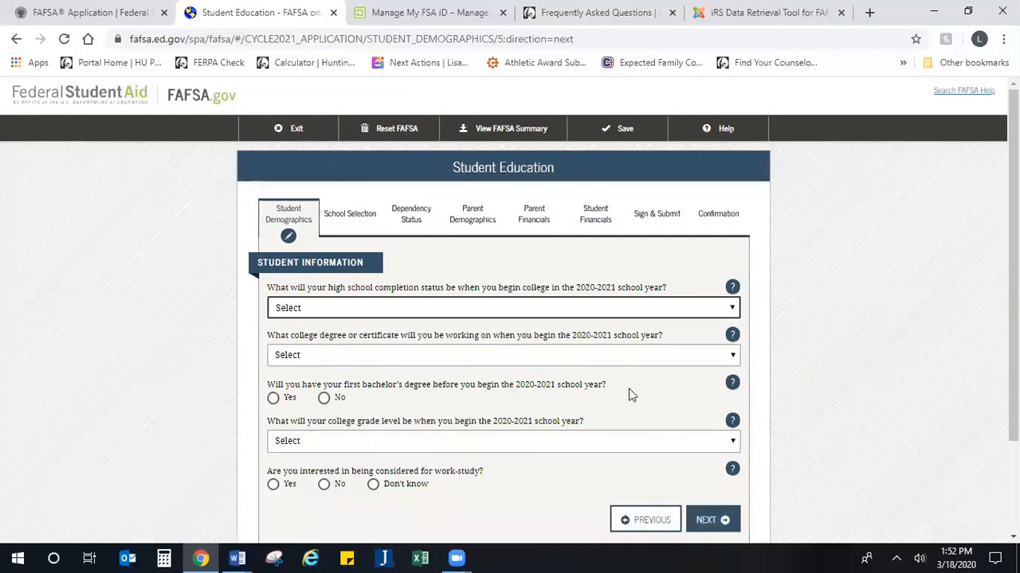
scroll(353, 393, "down", 1)
scroll(352, 393, "down", 1)
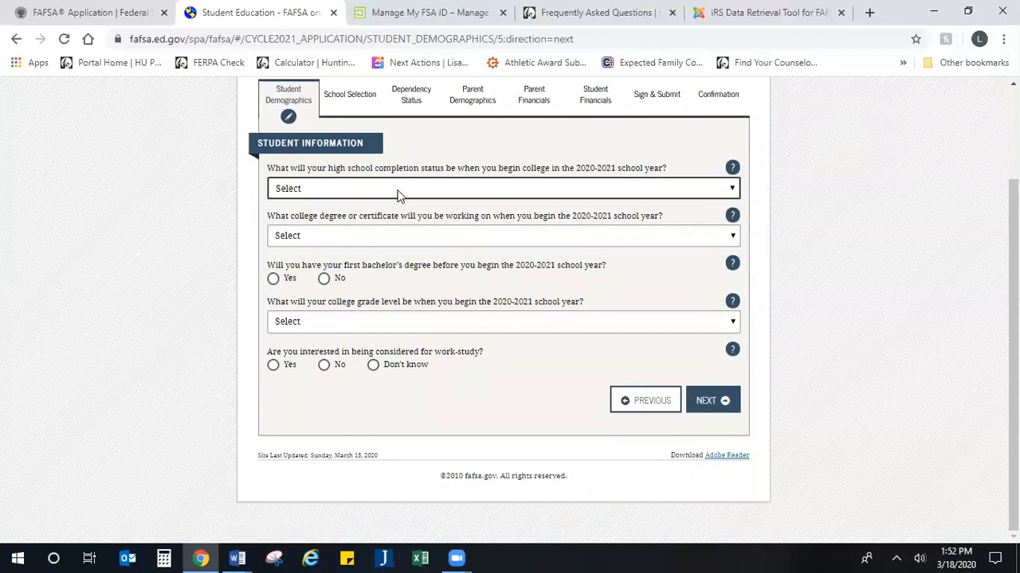
left_click(397, 190)
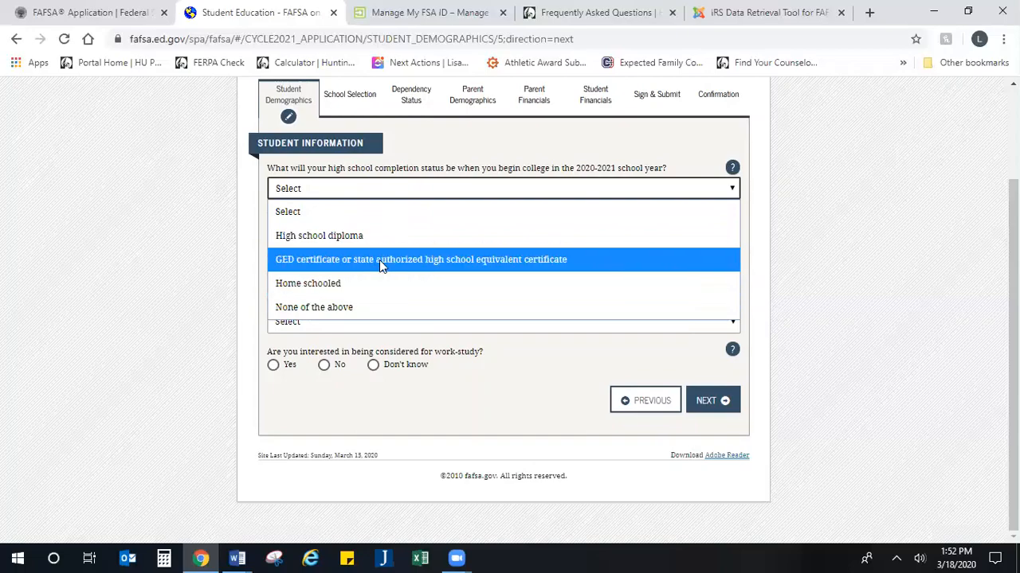
left_click(331, 237)
Step: Choose 1st bachelor's degree, keep No, and set grade level to Never attended college/1st yr
left_click(331, 238)
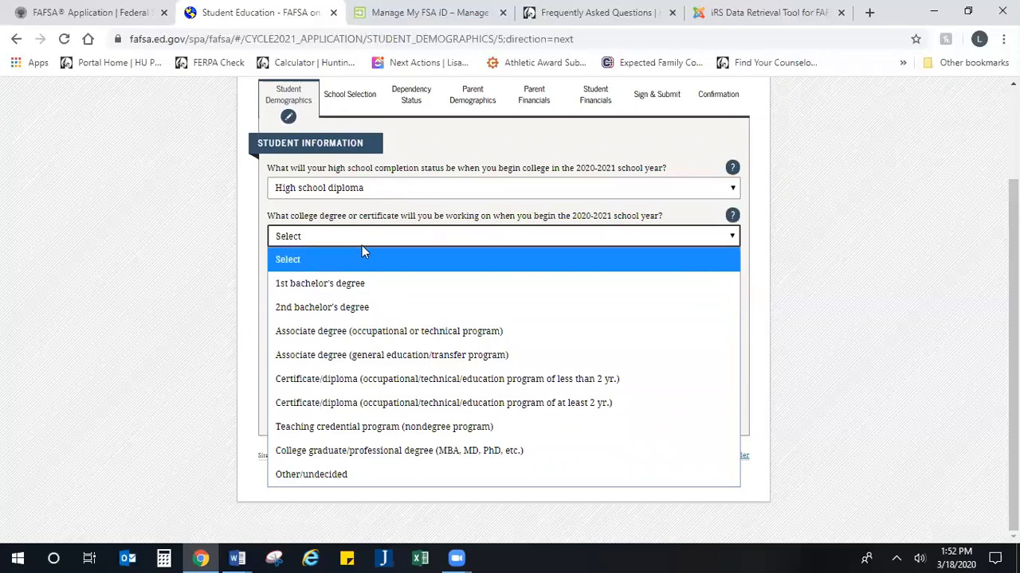
left_click(358, 287)
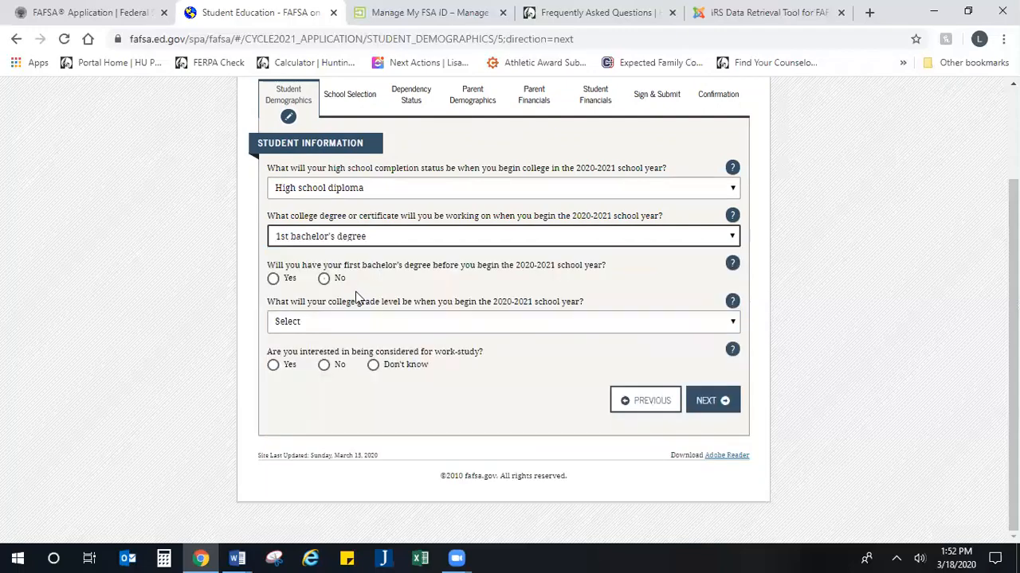
left_click(325, 278)
left_click(343, 238)
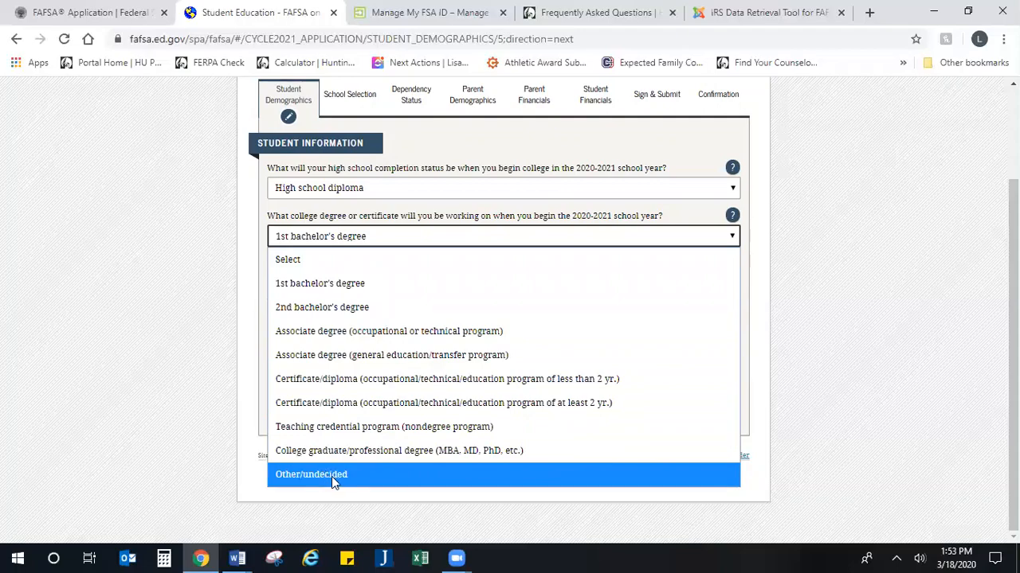
left_click(337, 284)
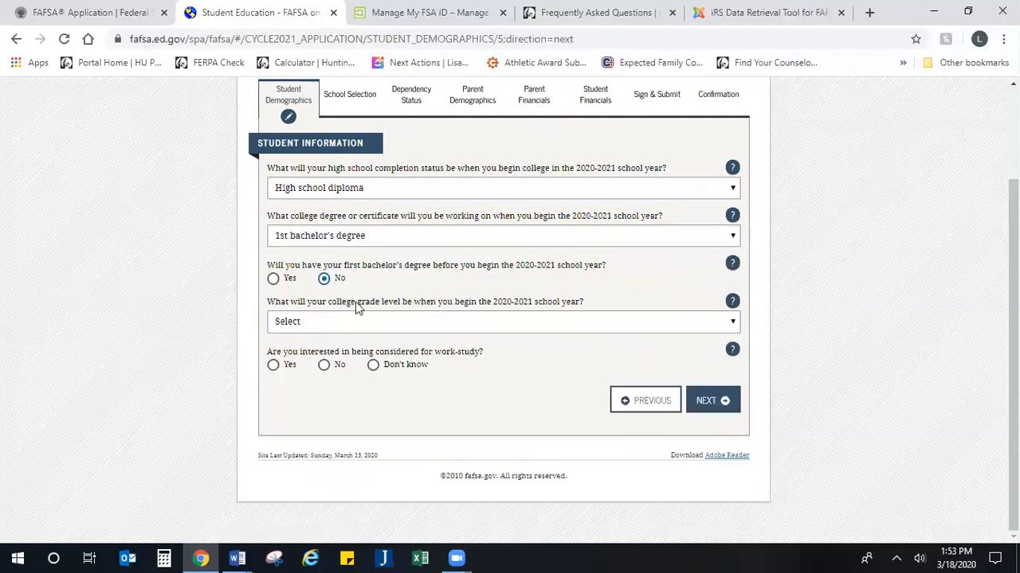
left_click_drag(370, 266, 560, 279)
left_click(561, 283)
left_click(323, 278)
left_click(368, 326)
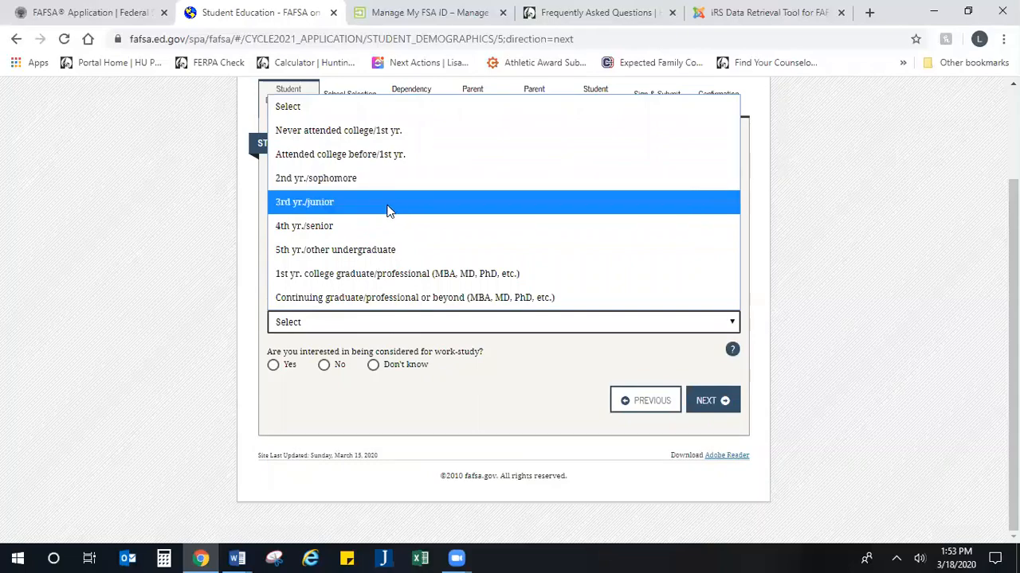
left_click(426, 137)
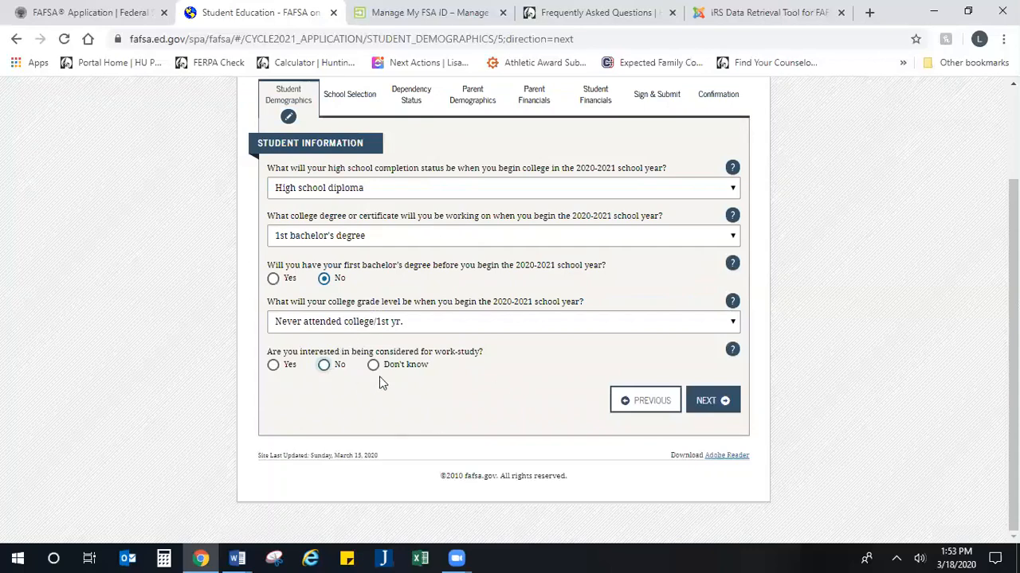
Step: Answer Yes to interest in work-study and submit the education page
left_click_drag(422, 368, 234, 342)
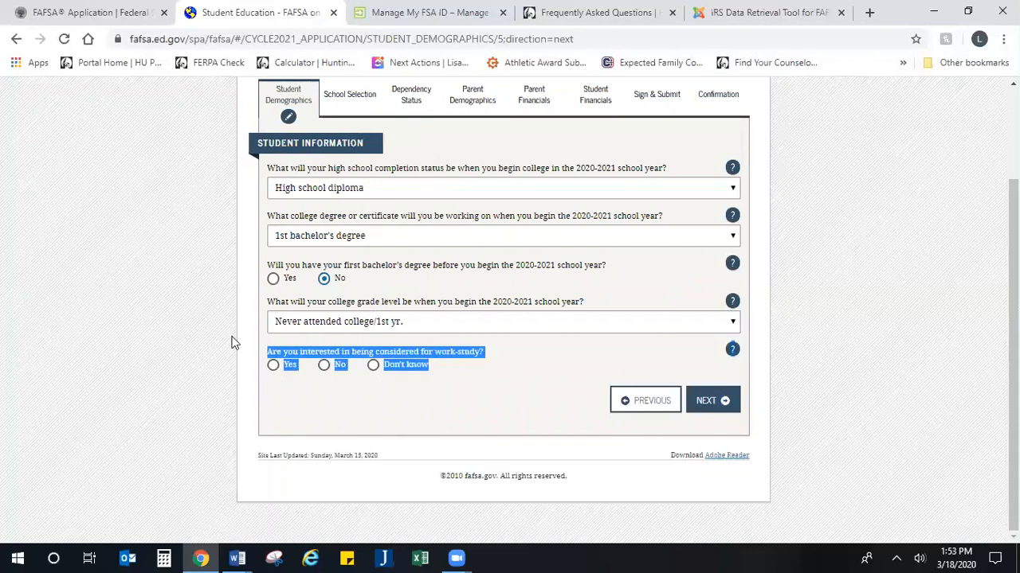
left_click(353, 391)
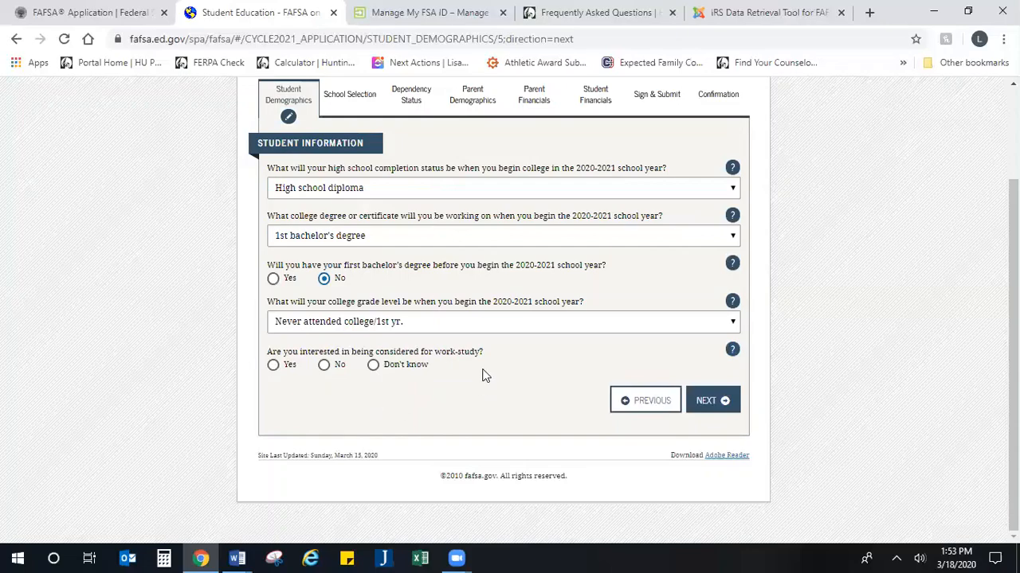
left_click_drag(464, 369, 267, 348)
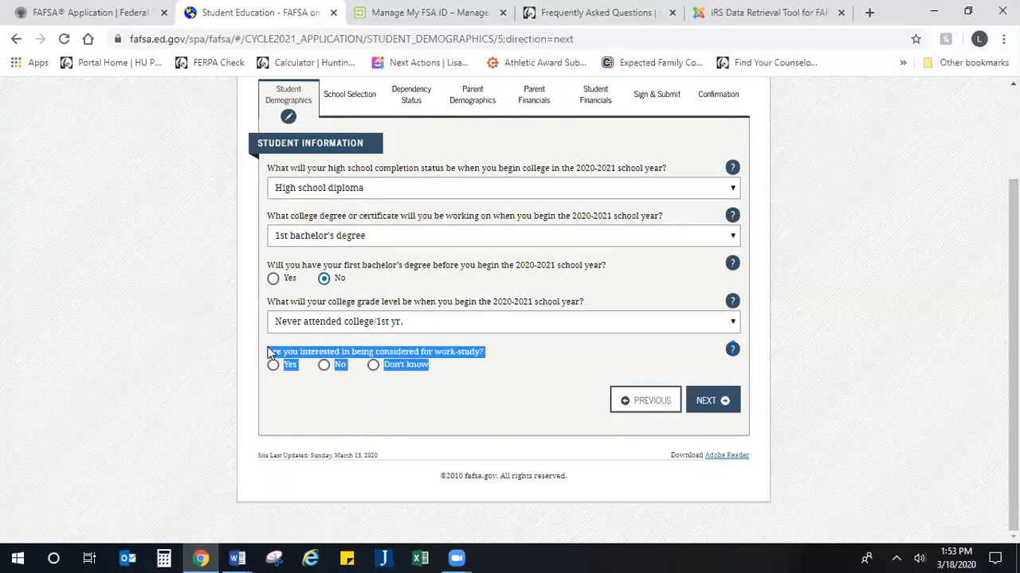
left_click(564, 8)
scroll(226, 347, "down", 15)
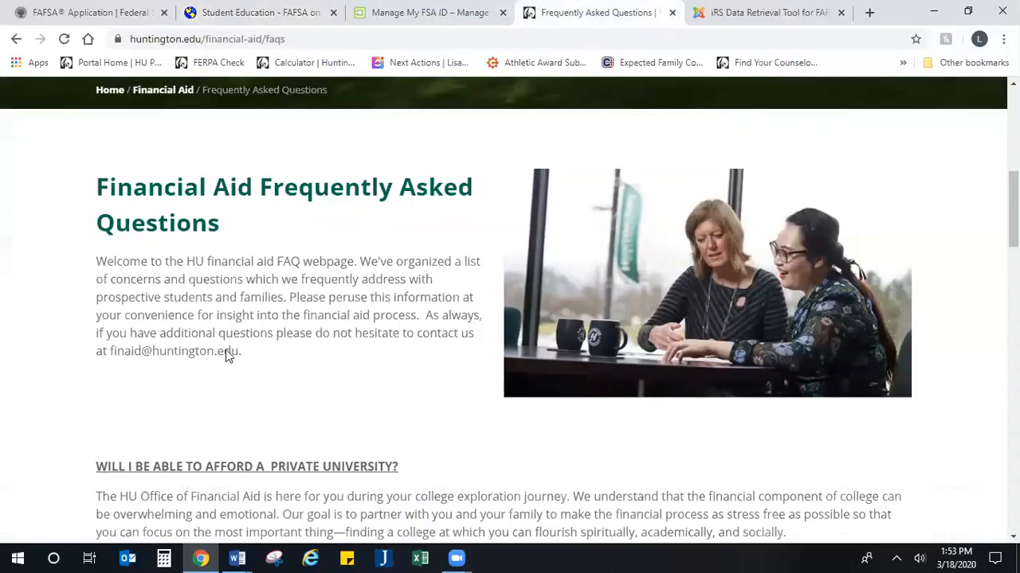
scroll(226, 345, "down", 6)
scroll(224, 343, "up", 3)
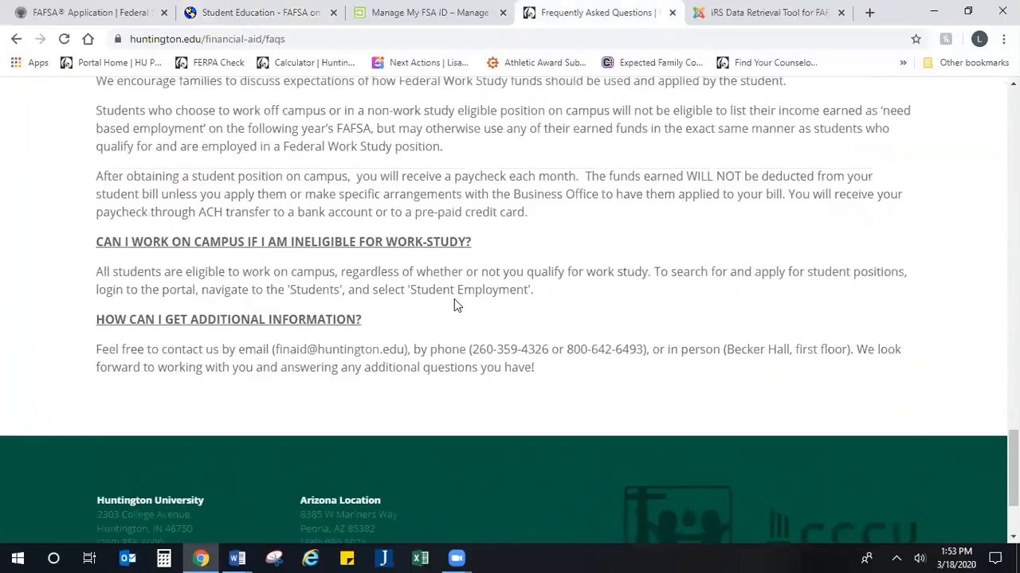
scroll(279, 257, "up", 2)
scroll(281, 259, "up", 1)
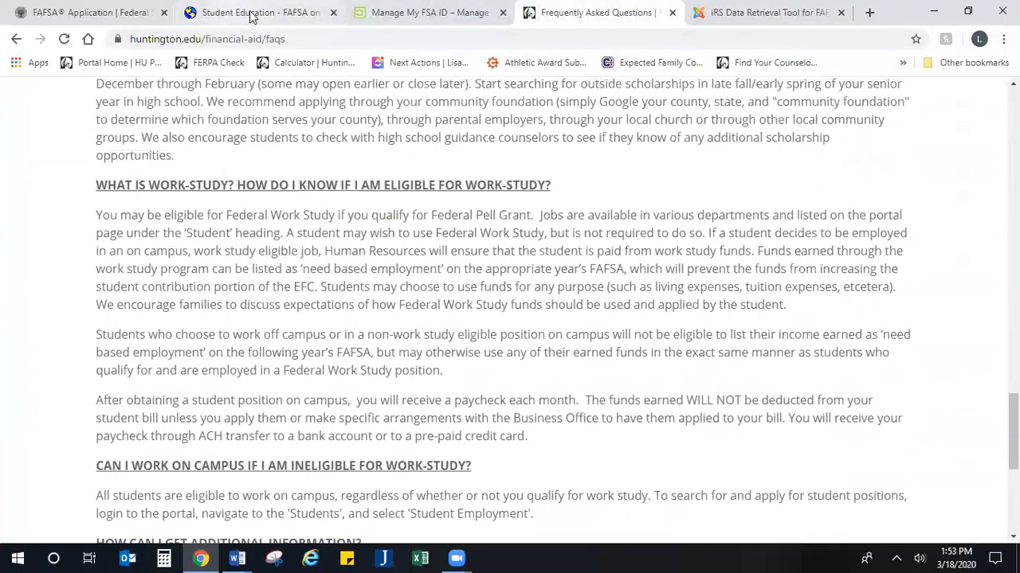
left_click(254, 13)
left_click(504, 378)
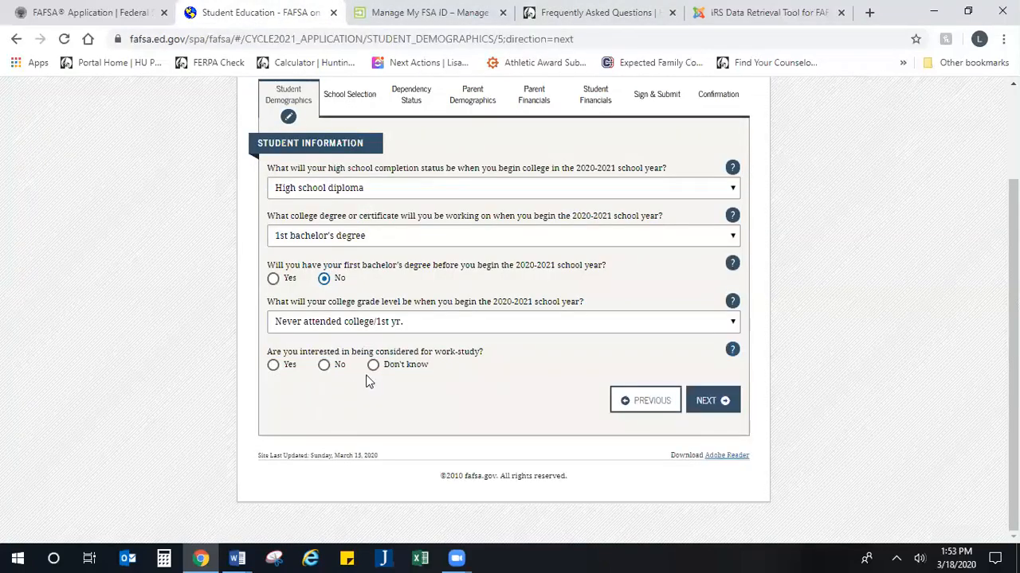
left_click(273, 367)
left_click(706, 406)
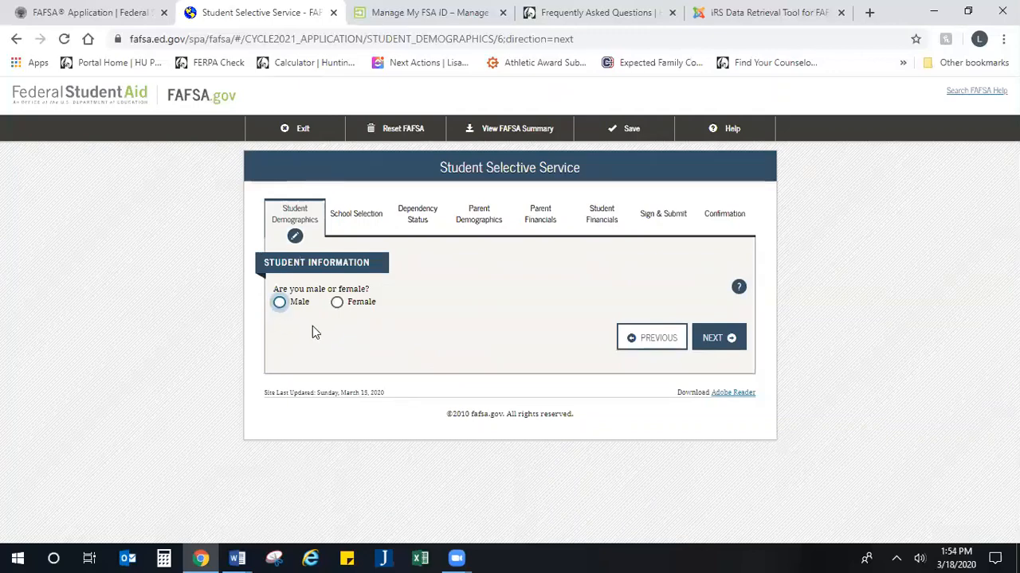
Step: Record the student as Female, then enter the driver's license number with Indiana as its state
left_click(337, 303)
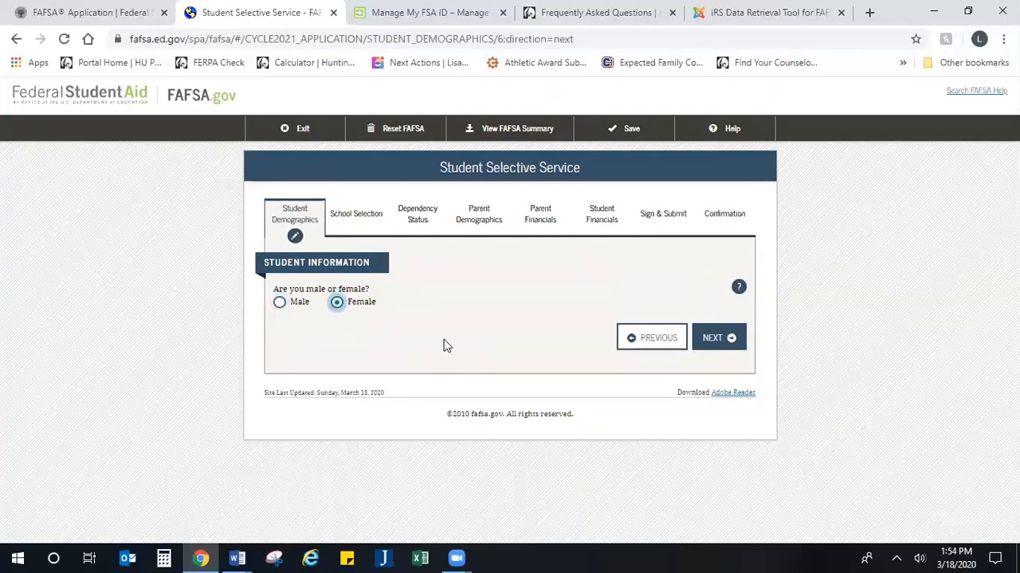
left_click(707, 341)
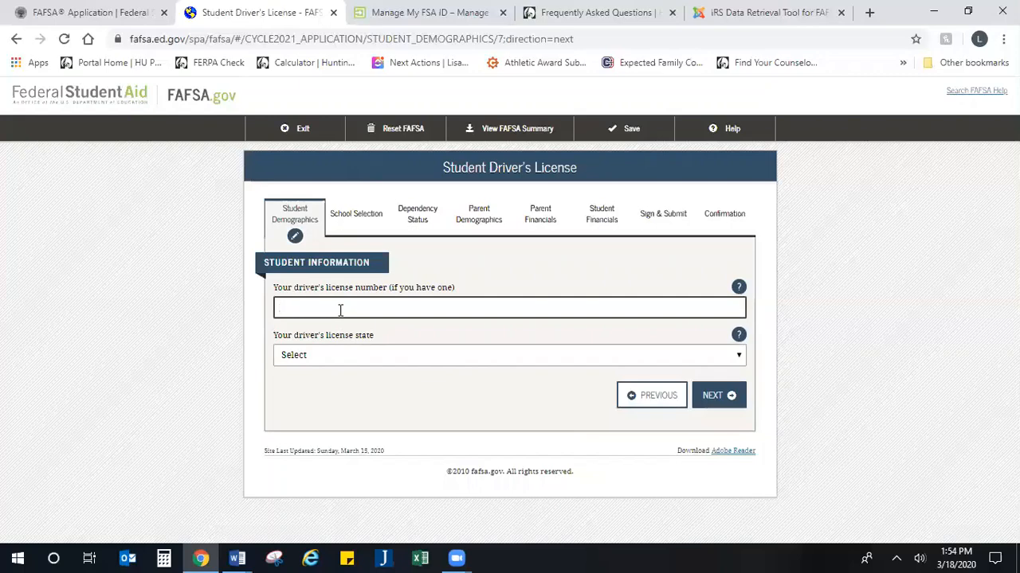
type("1234567890")
left_click(333, 360)
scroll(341, 264, "down", 3)
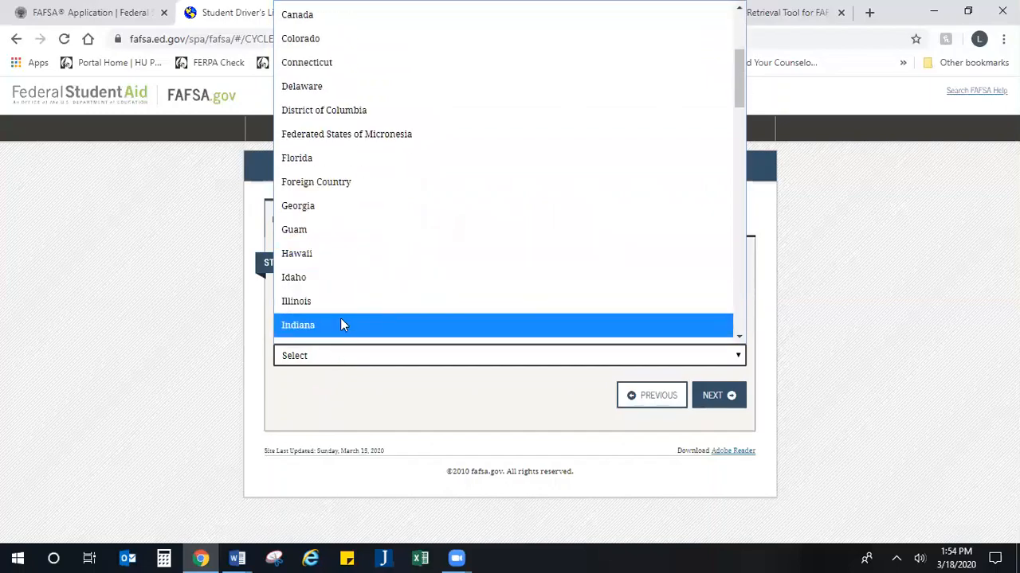
left_click(340, 325)
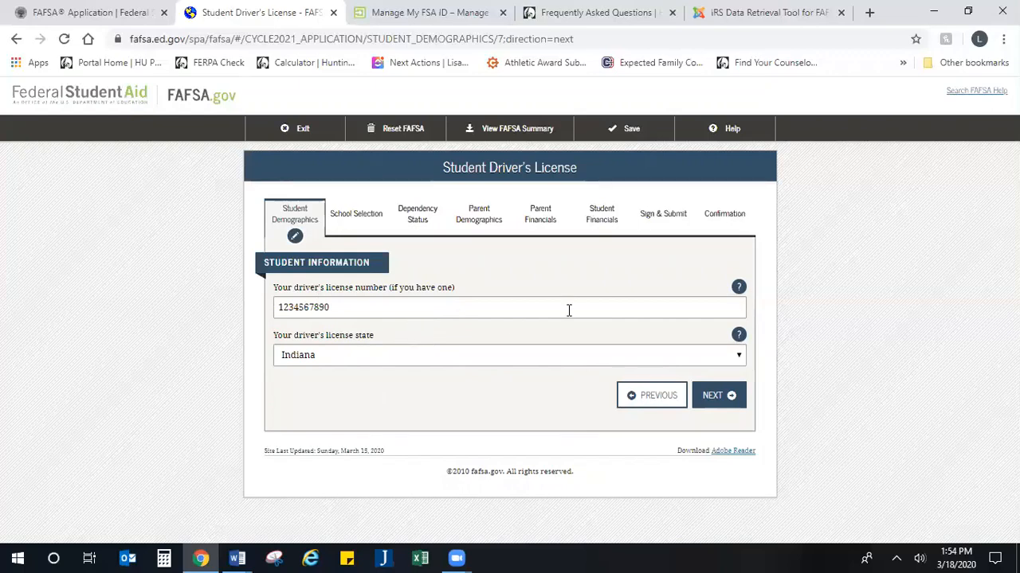
left_click(714, 402)
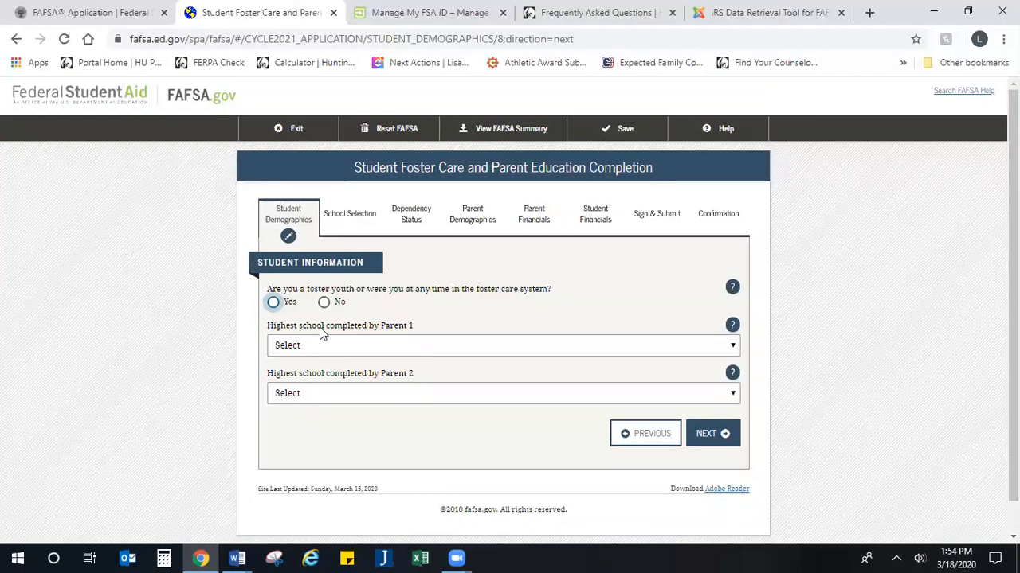
Step: Answer No to foster care; set Parent 1 to College or beyond, Parent 2 to High School
left_click_drag(377, 289, 326, 292)
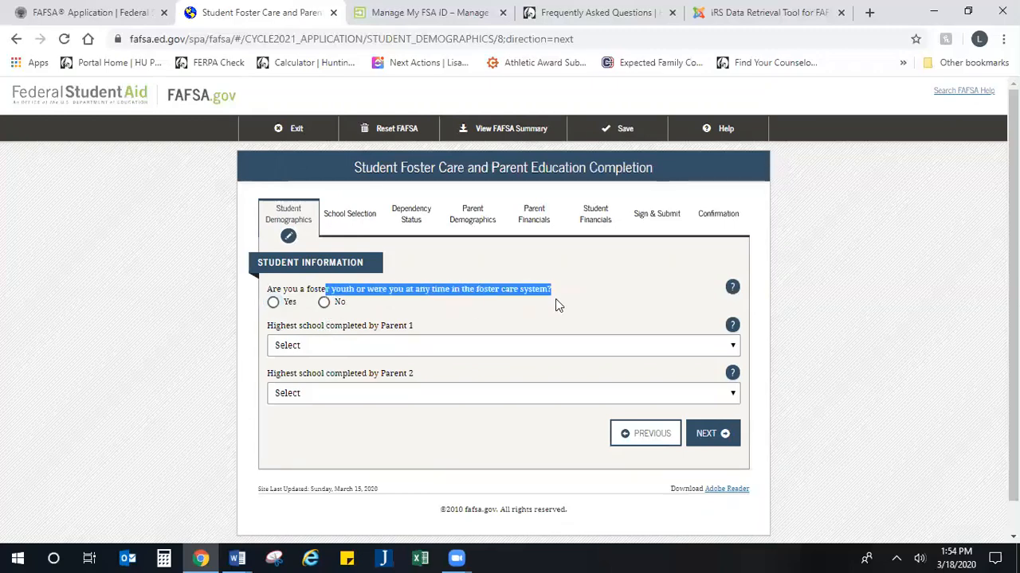
left_click(557, 301)
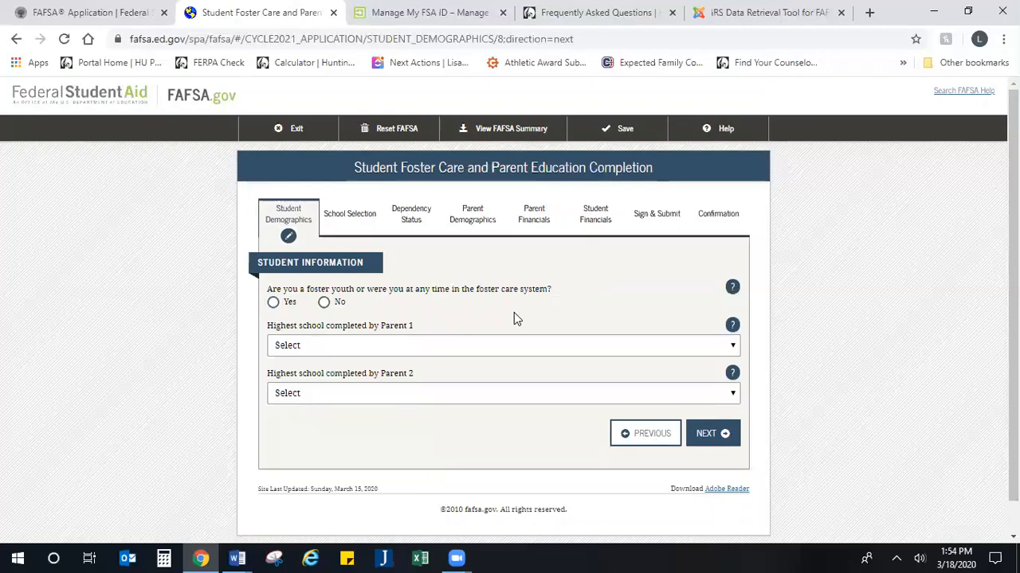
left_click(324, 303)
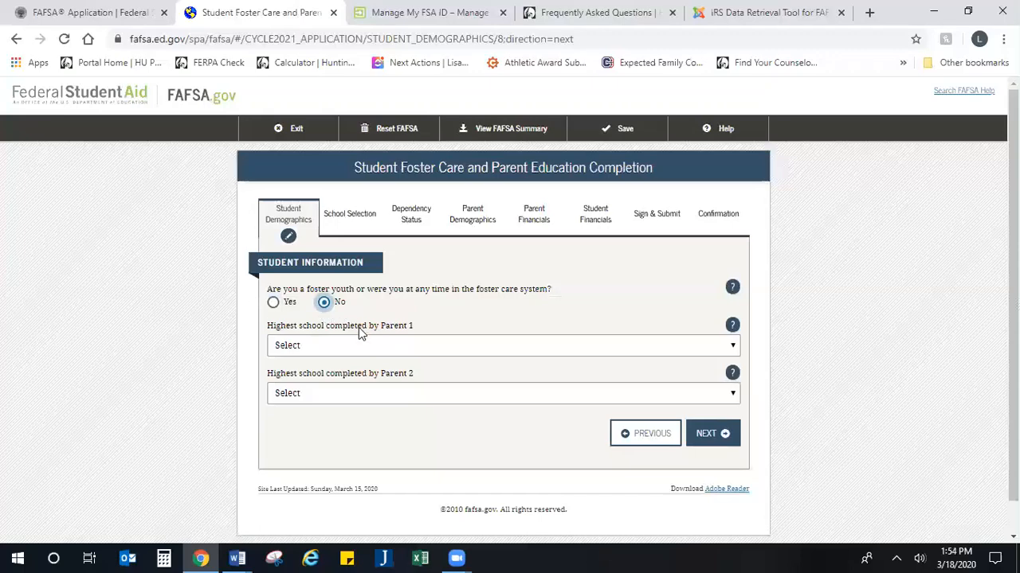
scroll(359, 327, "down", 1)
left_click(355, 310)
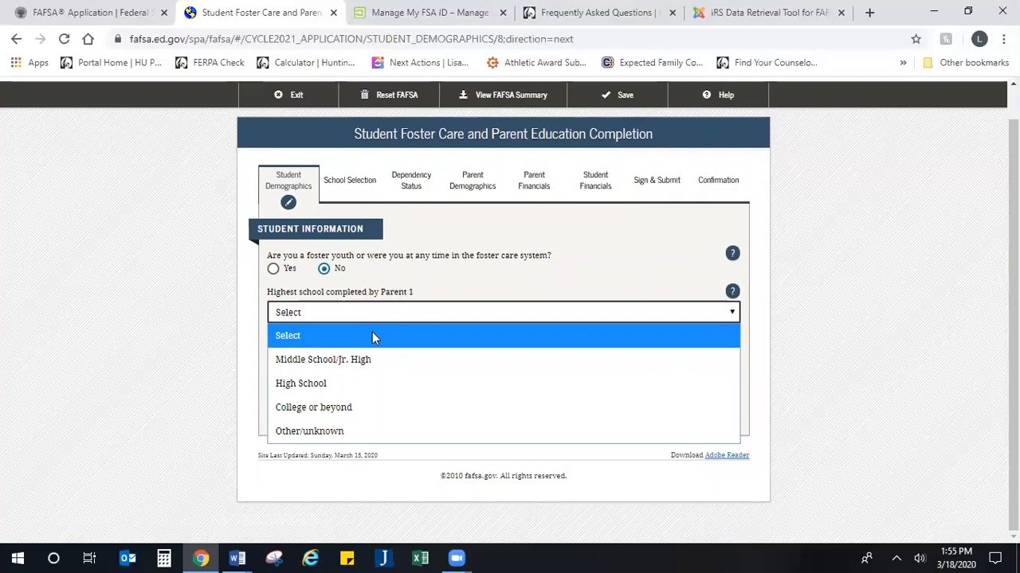
left_click(353, 407)
left_click(359, 364)
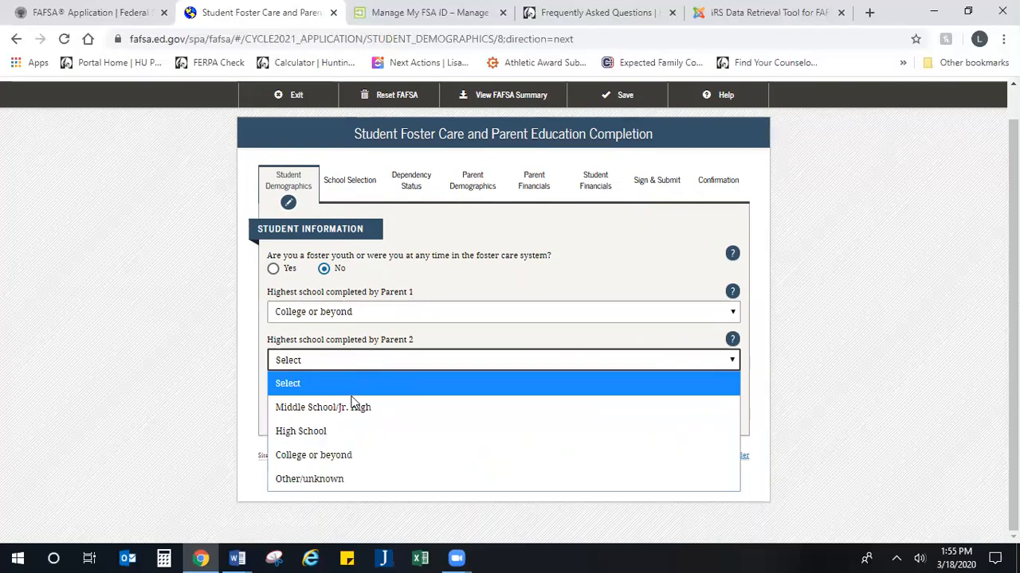
left_click(344, 431)
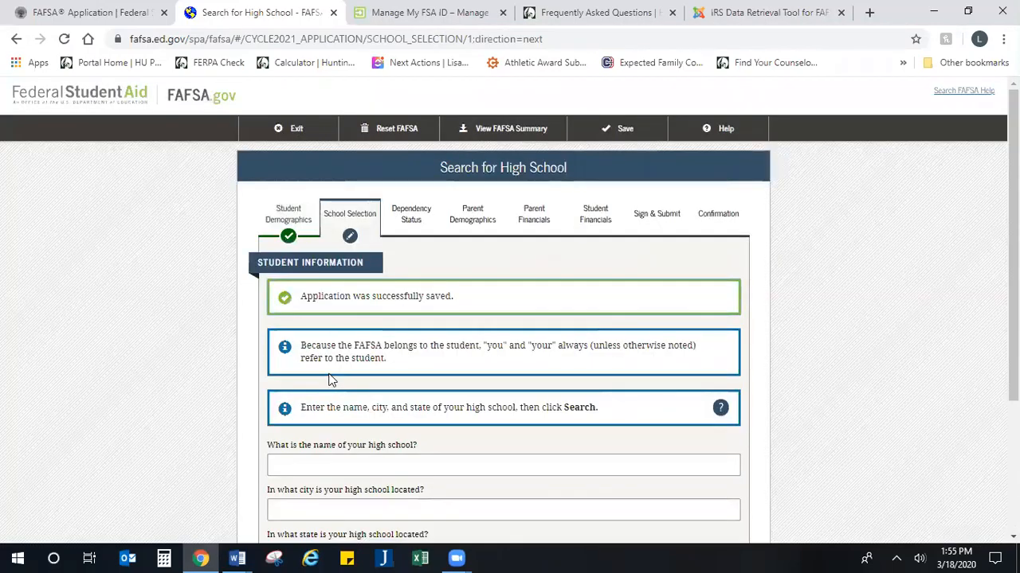
Step: Enter Central High School, Indianapolis, Indiana as the student's high school and submit it
scroll(331, 380, "down", 3)
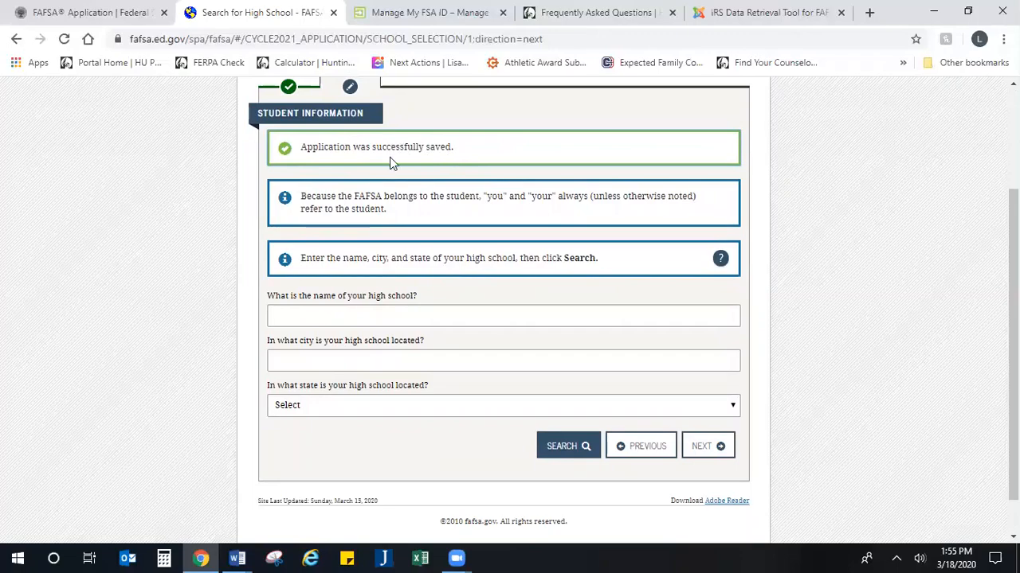
scroll(646, 253, "up", 3)
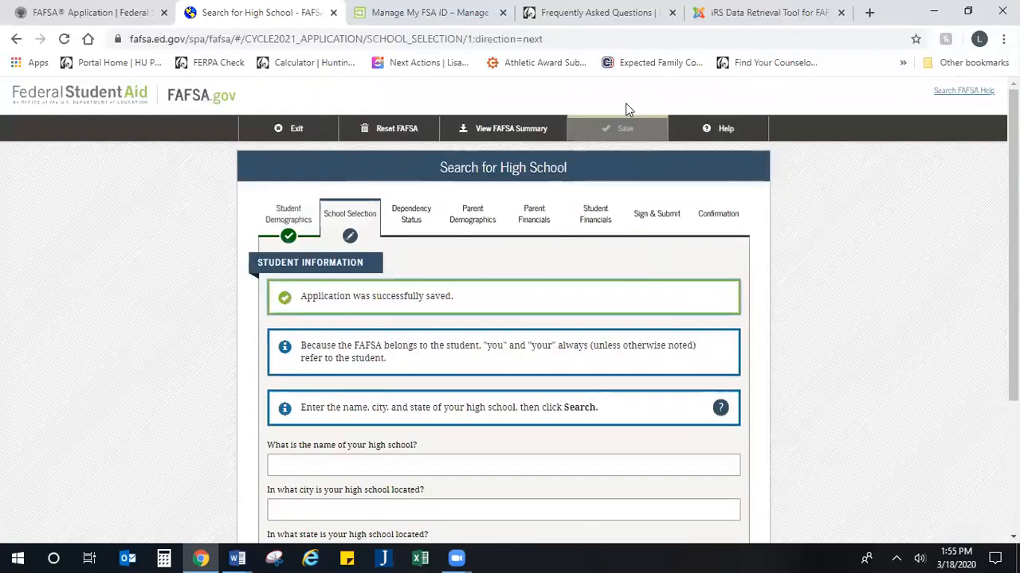
scroll(359, 330, "down", 3)
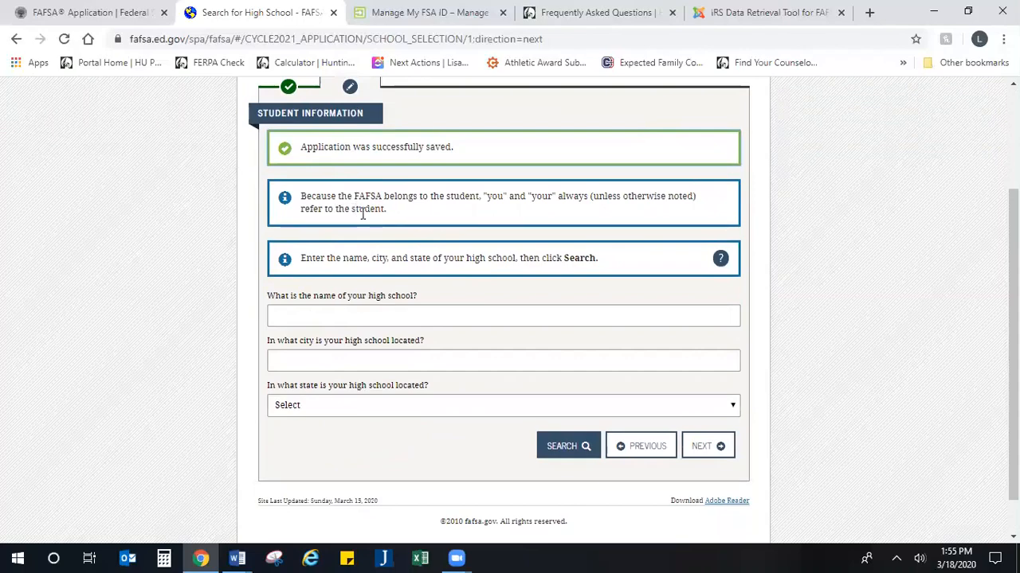
left_click_drag(458, 195, 560, 217)
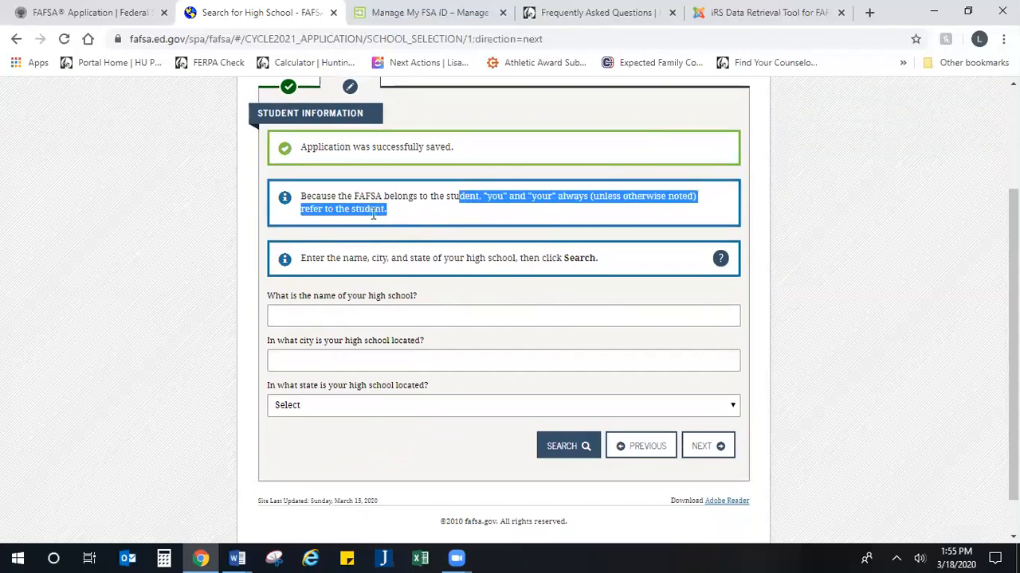
scroll(373, 213, "down", 1)
left_click(354, 273)
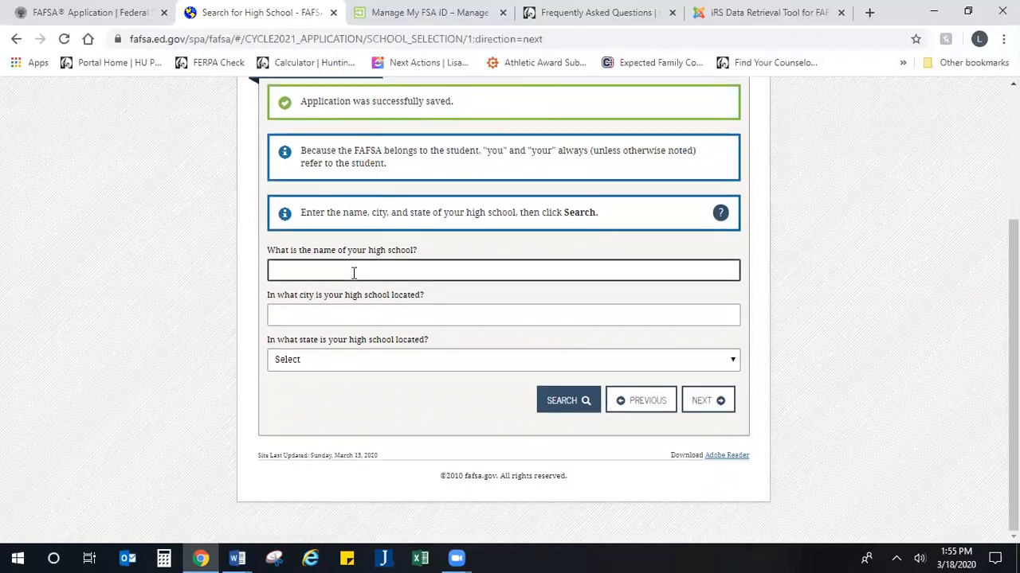
type("Cent")
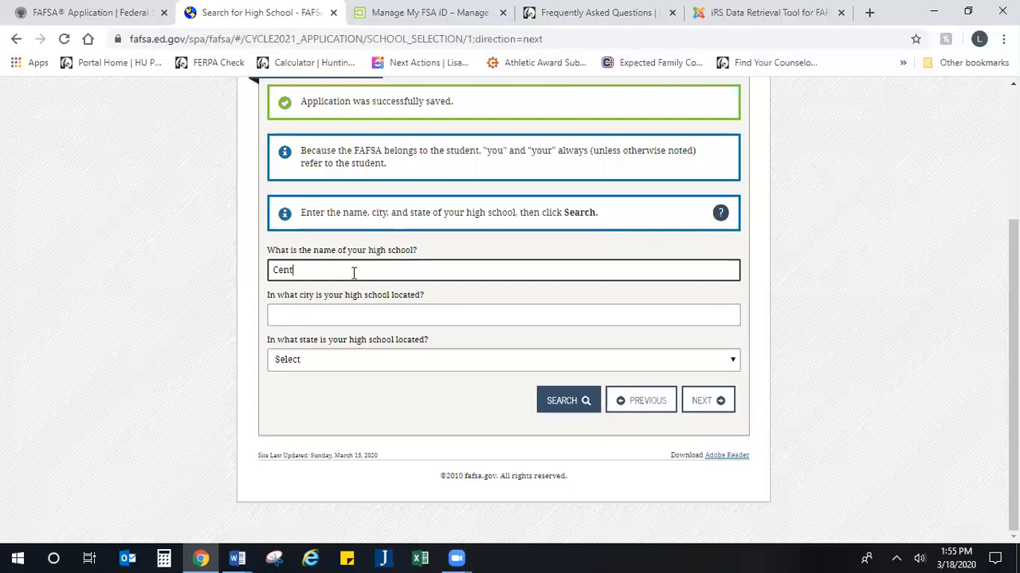
type("ral High School")
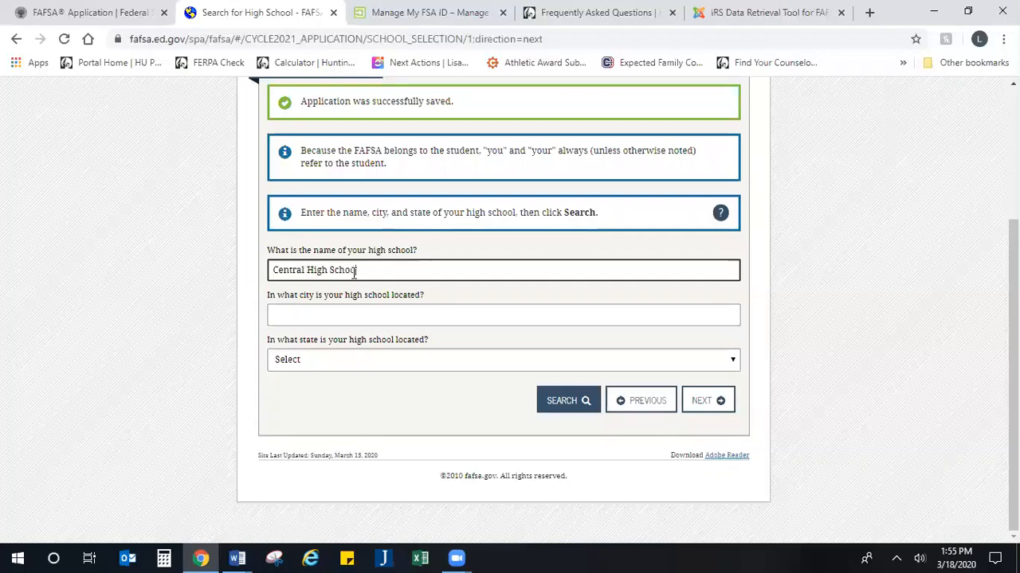
key("Tab")
type("Indianapolis")
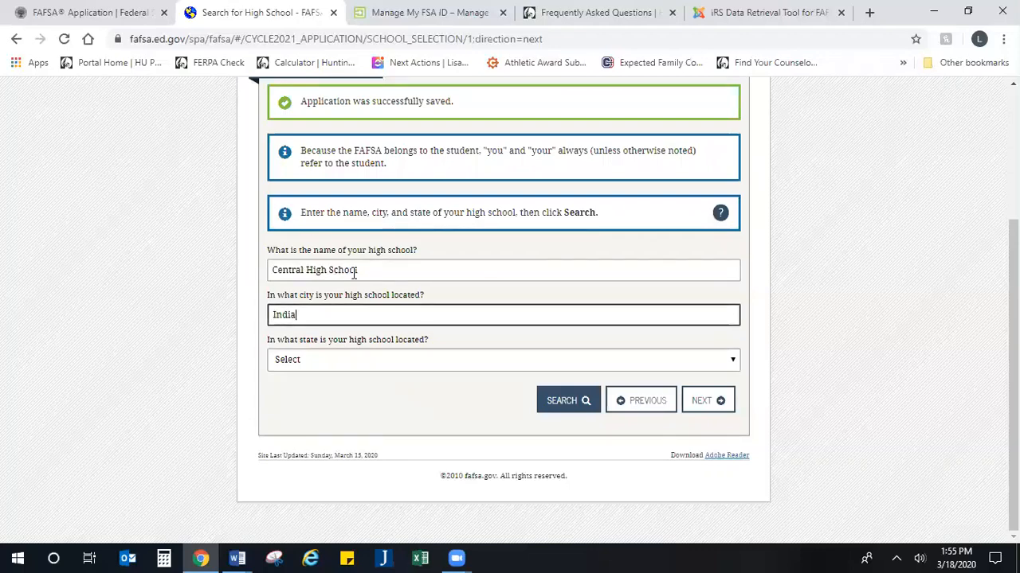
key("Tab")
type("Indiana")
key("Tab")
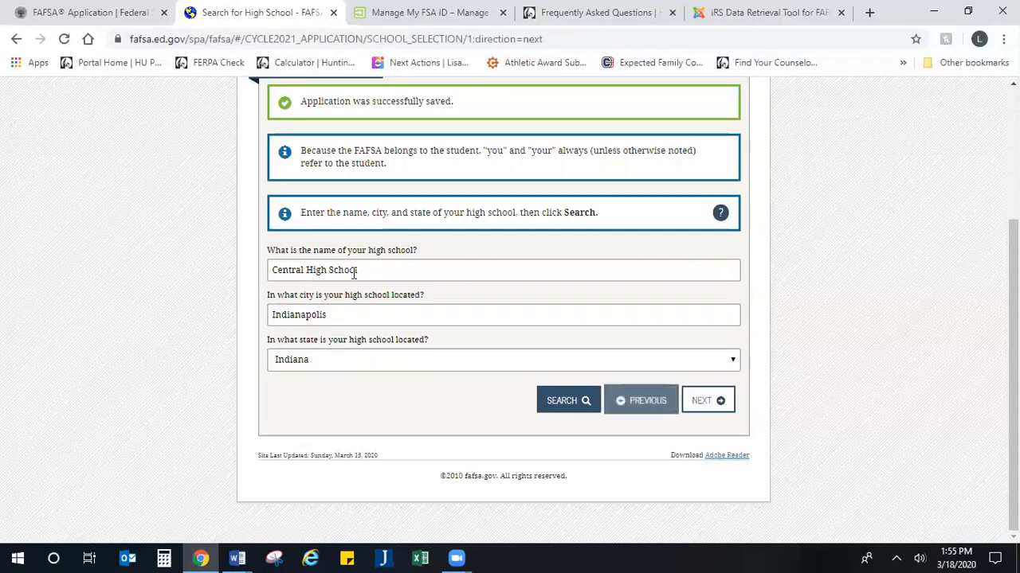
left_click(703, 403)
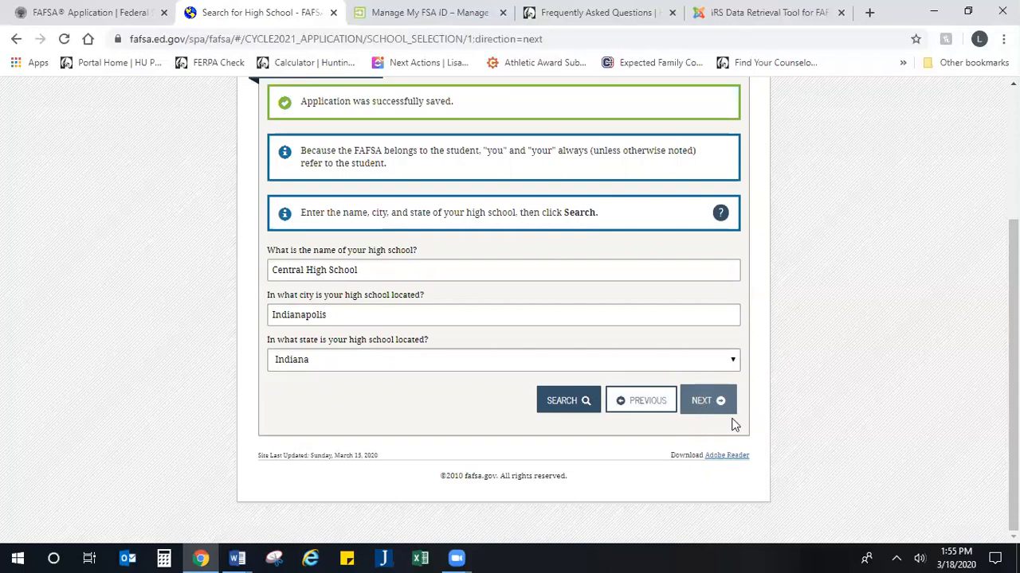
Step: Set the college search state to Indiana
left_click(706, 417)
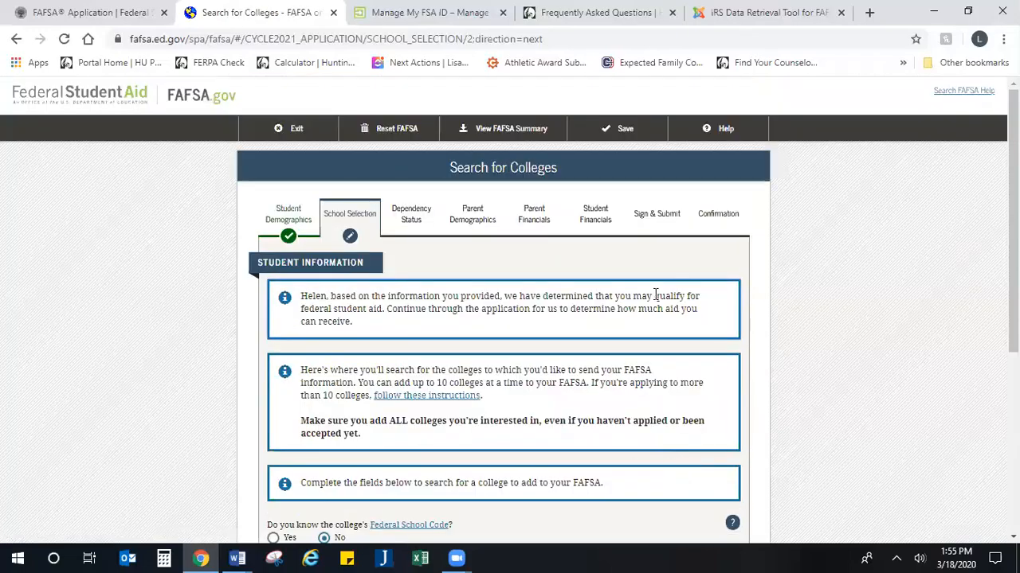
scroll(637, 263, "down", 2)
scroll(637, 266, "down", 1)
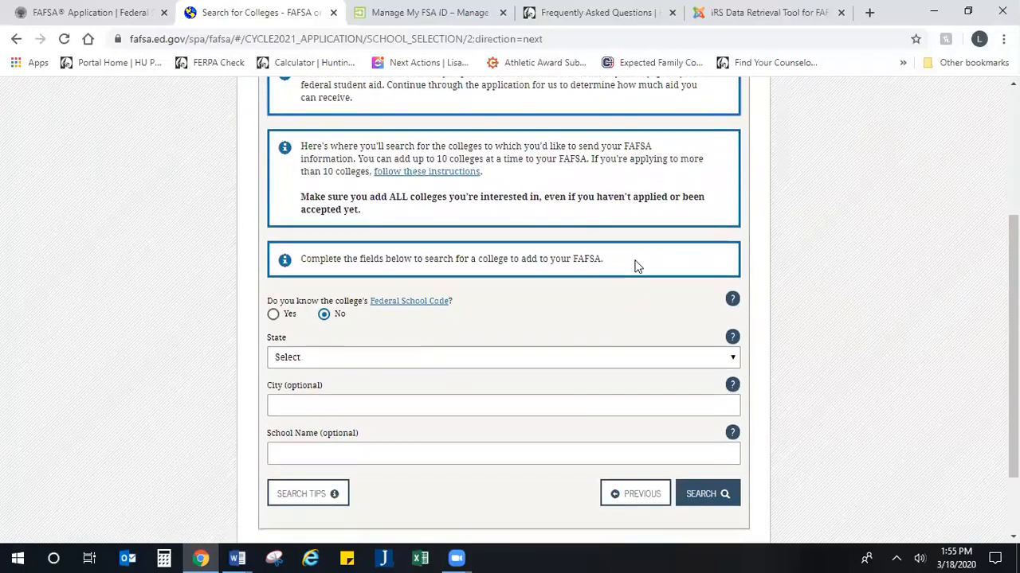
scroll(638, 266, "up", 1)
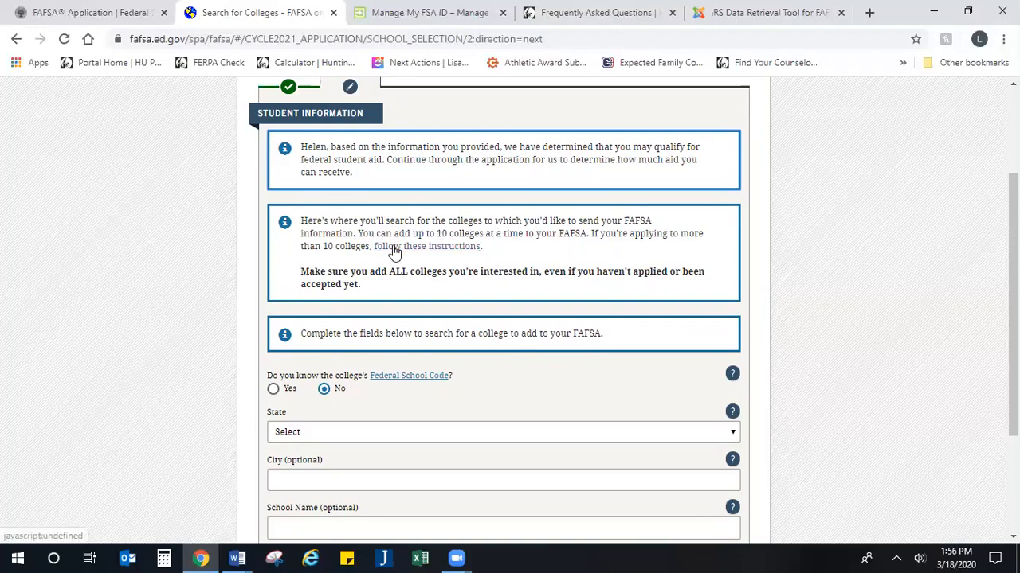
scroll(533, 335, "down", 3)
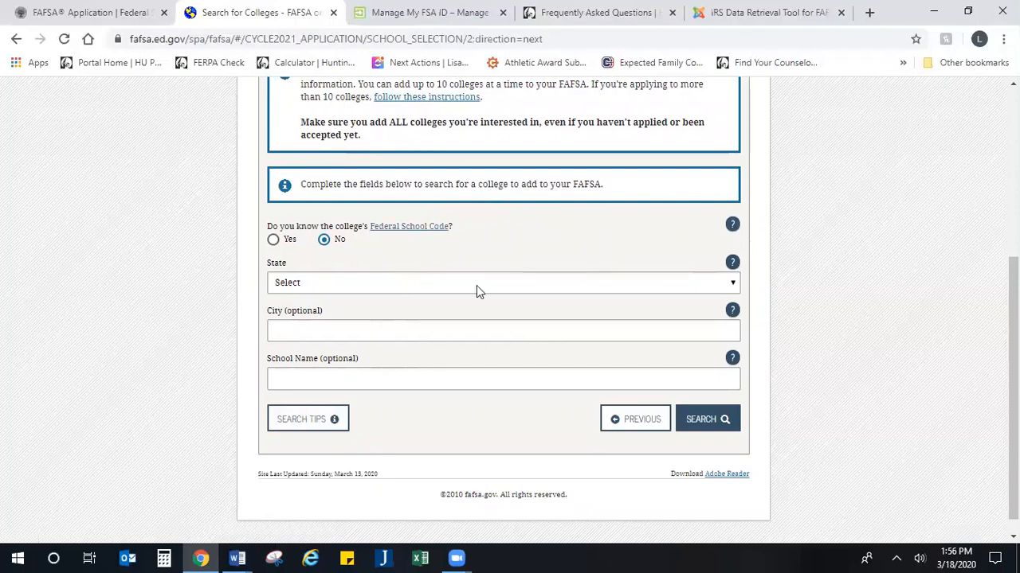
left_click(315, 288)
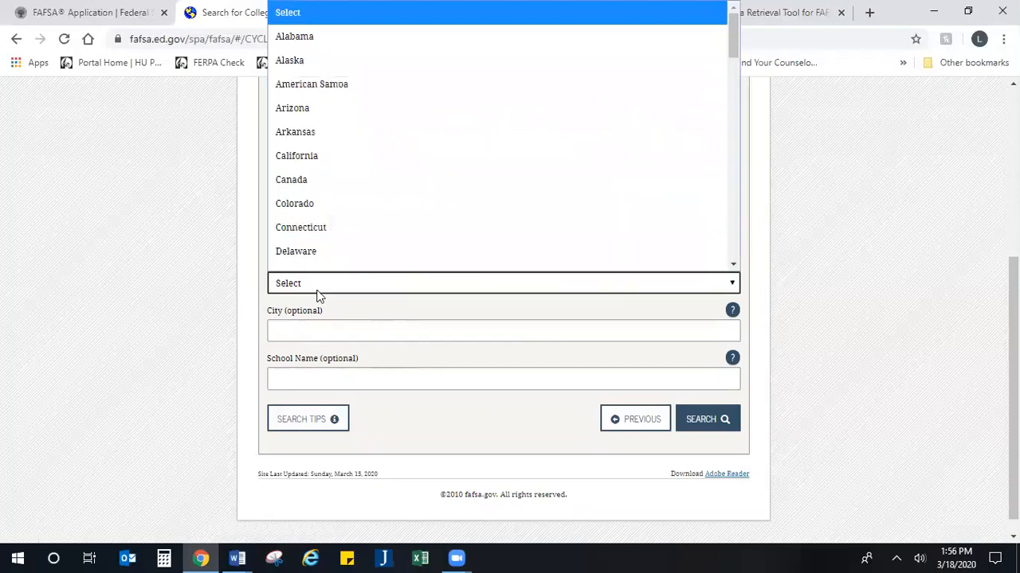
scroll(343, 223, "down", 3)
scroll(357, 216, "down", 2)
scroll(319, 152, "up", 2)
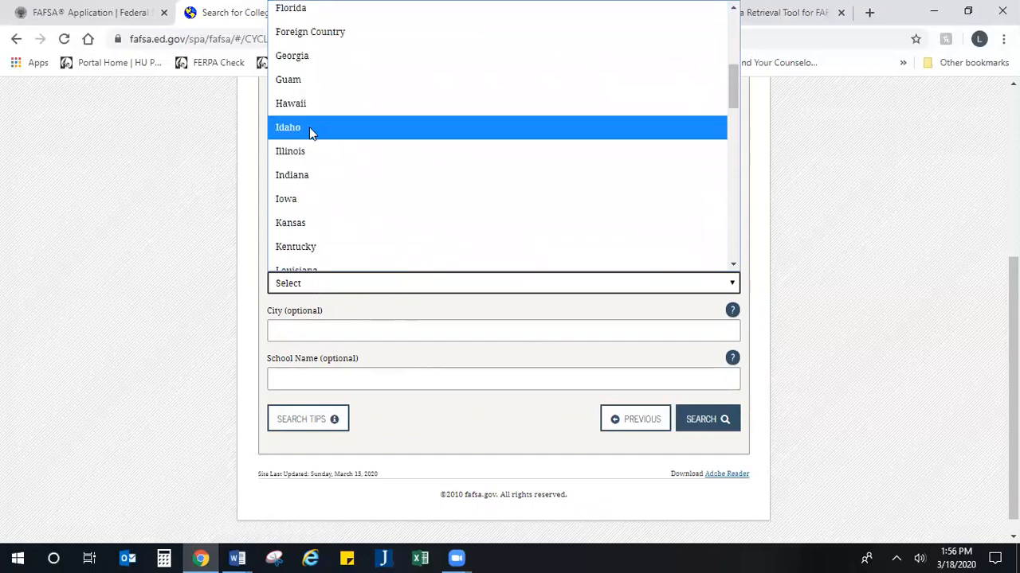
left_click(311, 175)
Step: Search colleges in Huntington and select Huntington University (code 001803)
left_click(358, 330)
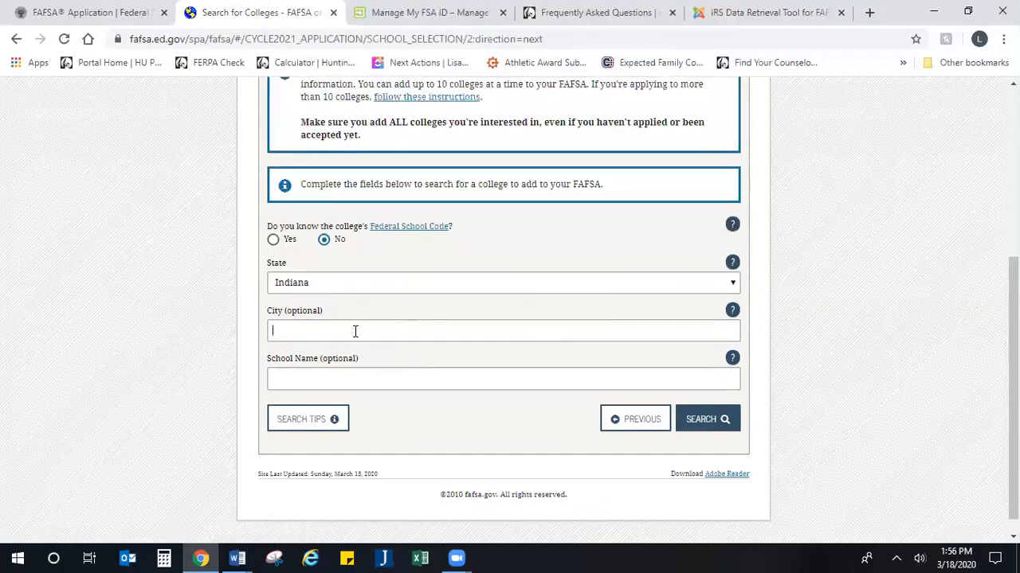
type("Huntington")
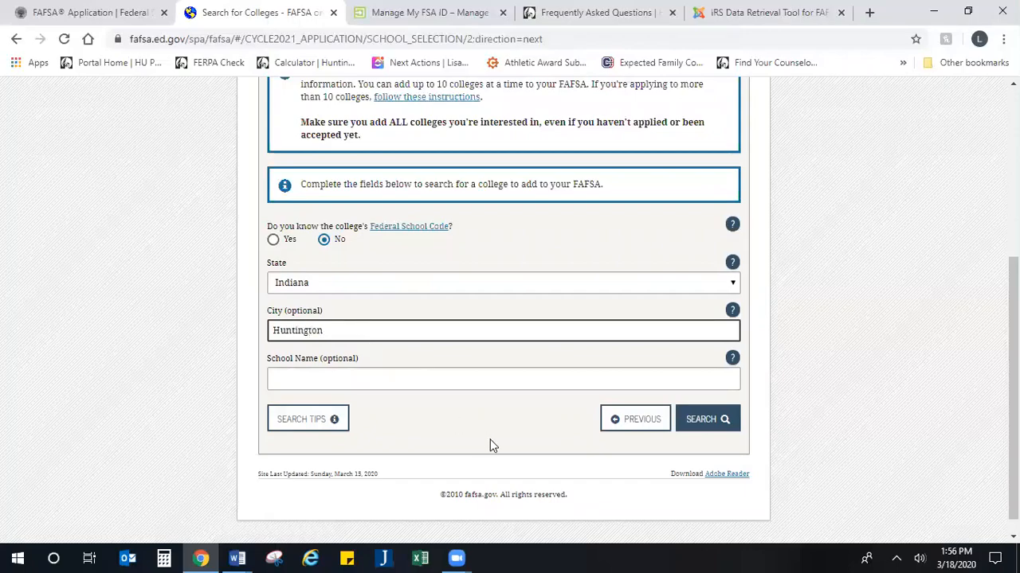
left_click(694, 421)
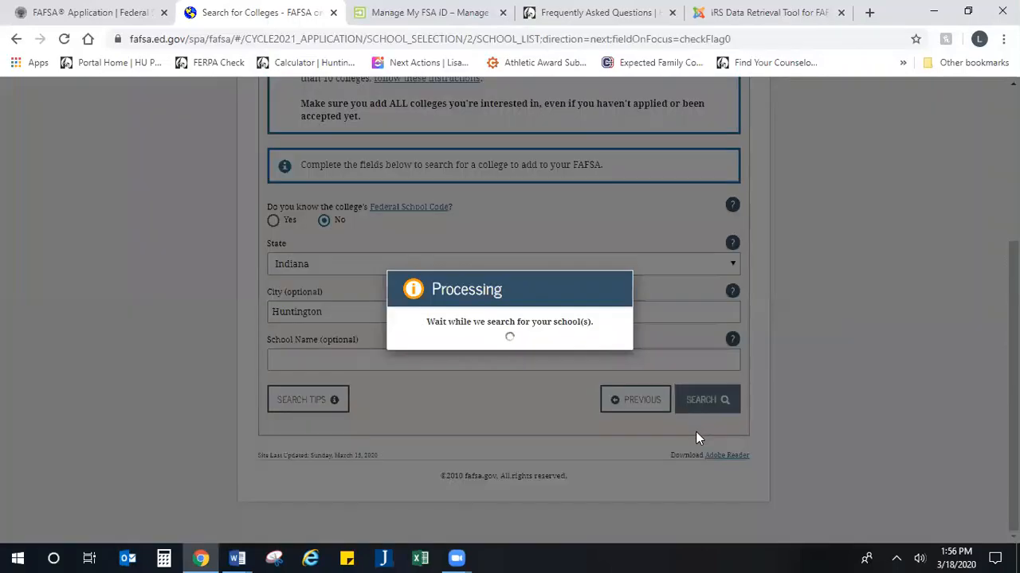
scroll(460, 414, "down", 3)
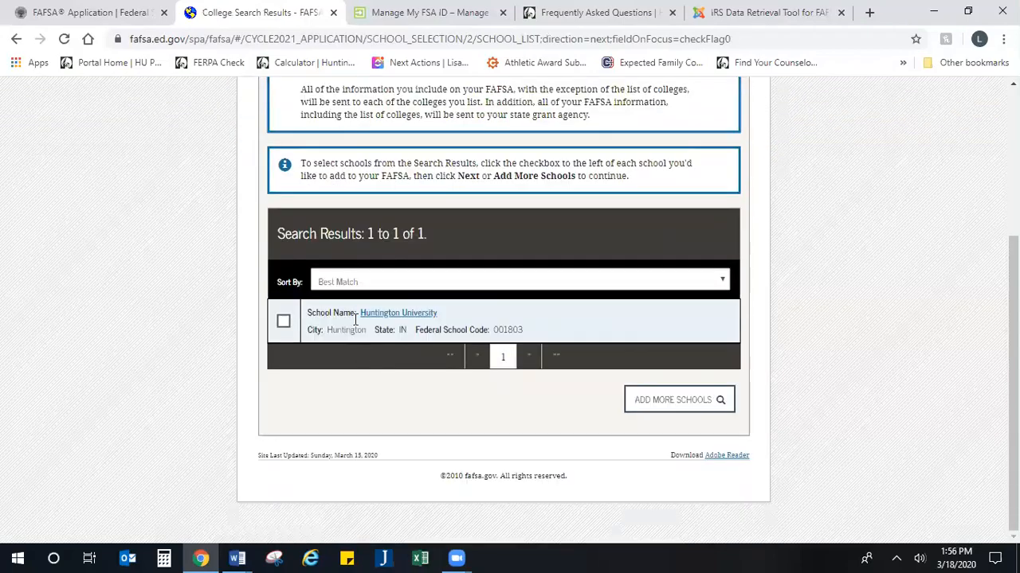
left_click_drag(526, 334, 419, 333)
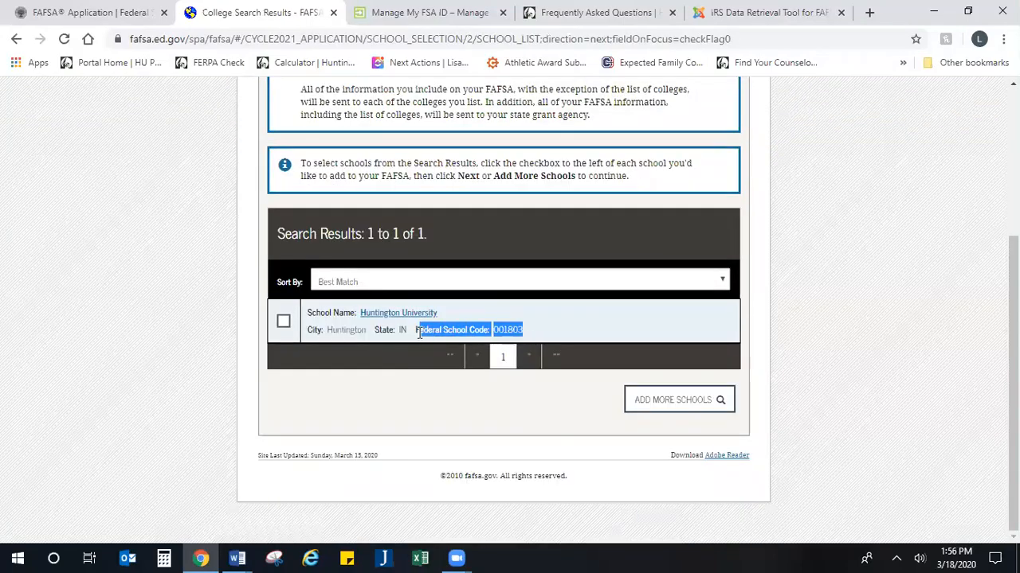
left_click(284, 323)
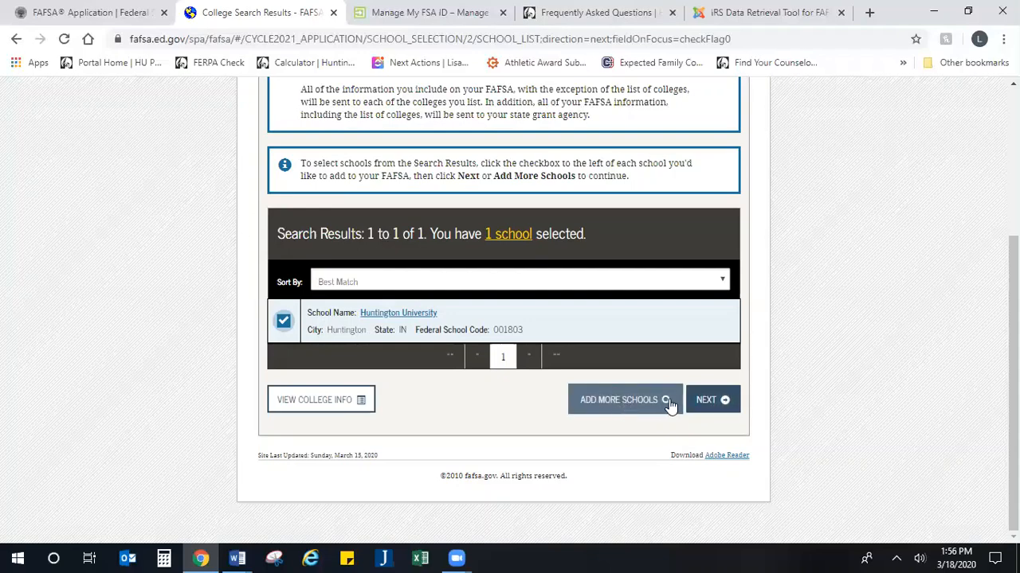
left_click(717, 409)
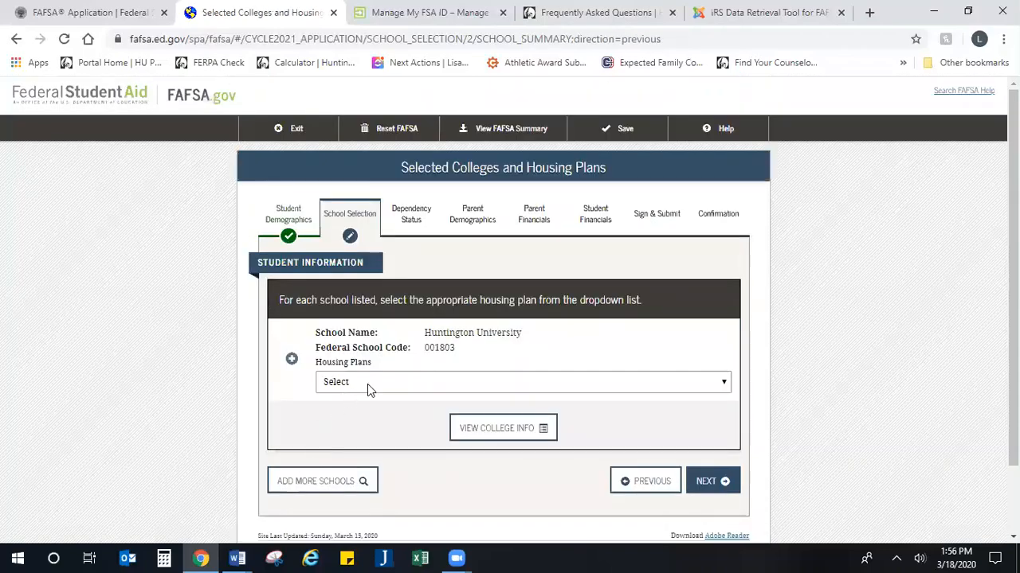
Step: Set Huntington University's housing plan to On Campus and continue
scroll(367, 384, "down", 1)
left_click(427, 313)
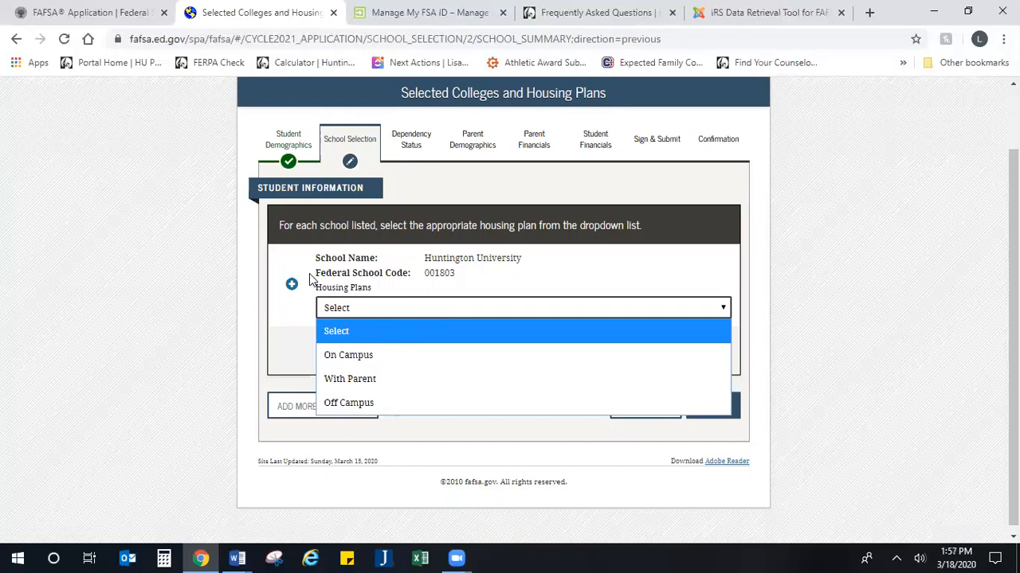
left_click(341, 360)
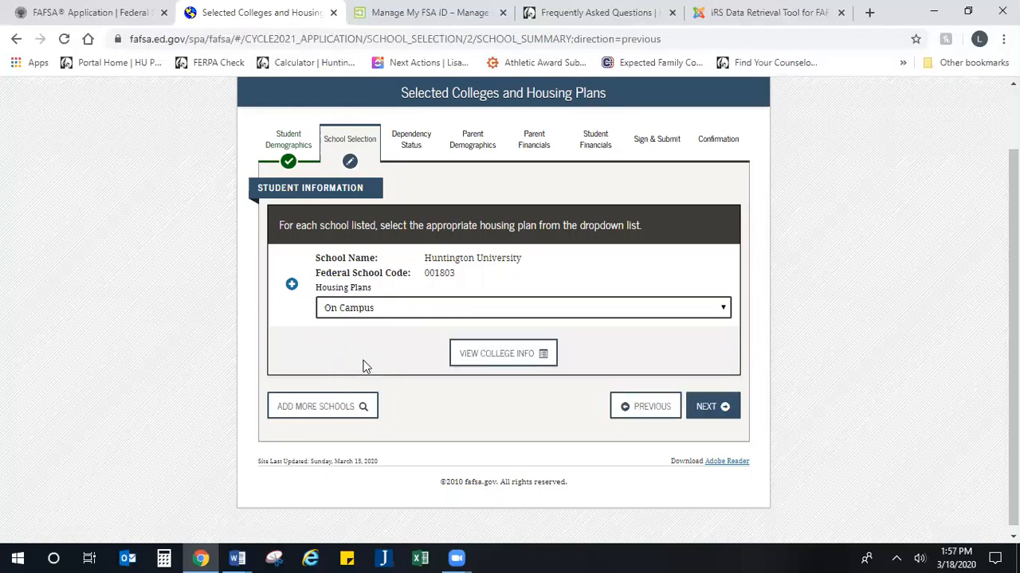
left_click(706, 421)
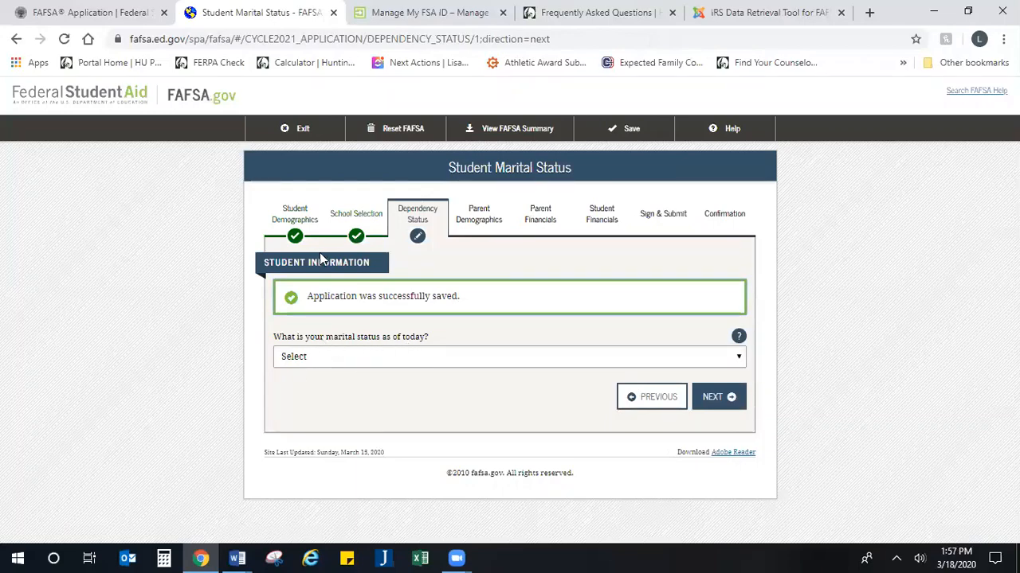
Step: Select 'I am single' as the student's marital status and continue
left_click_drag(398, 267, 230, 275)
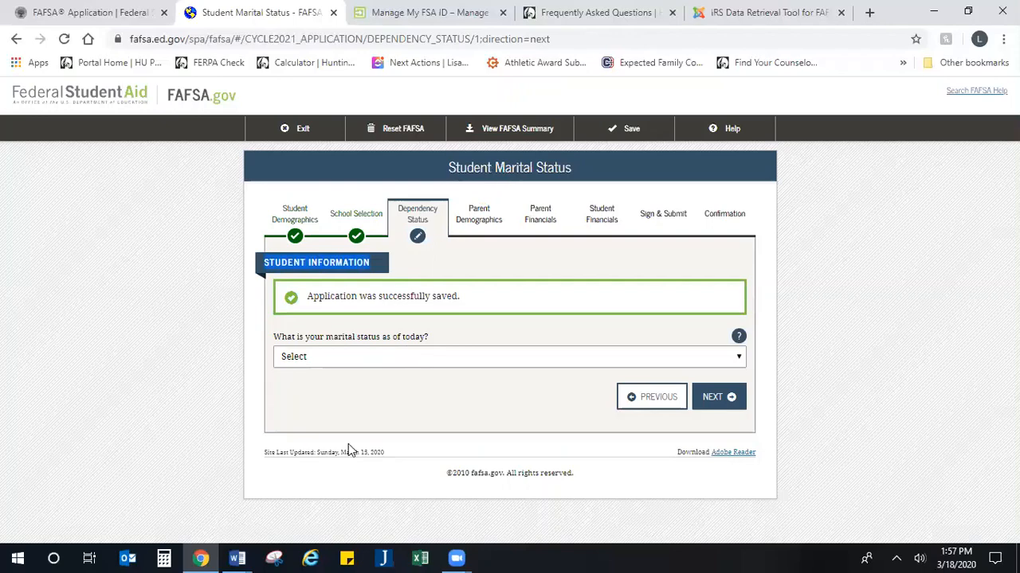
left_click(400, 359)
left_click(382, 404)
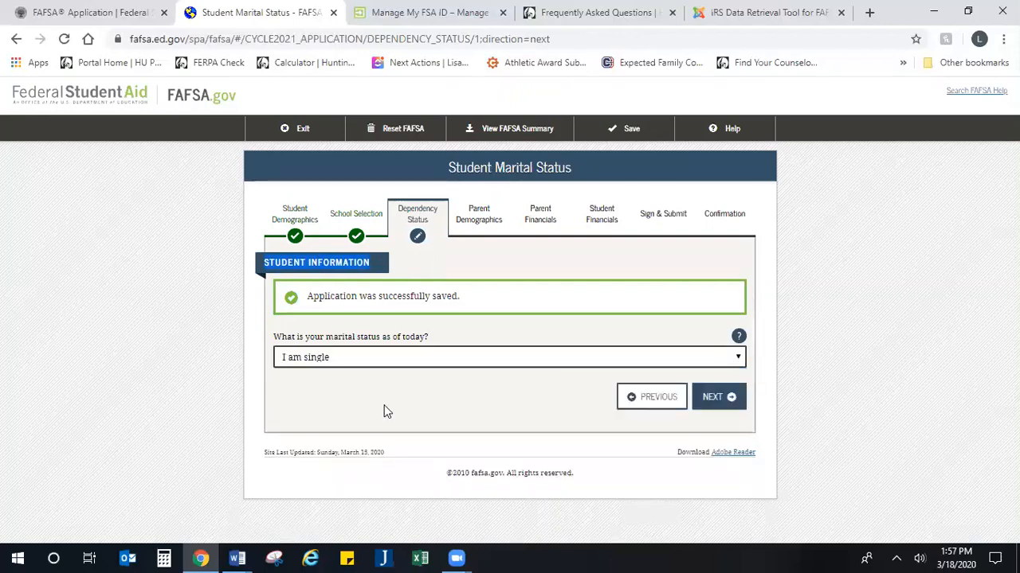
left_click(448, 397)
left_click(713, 405)
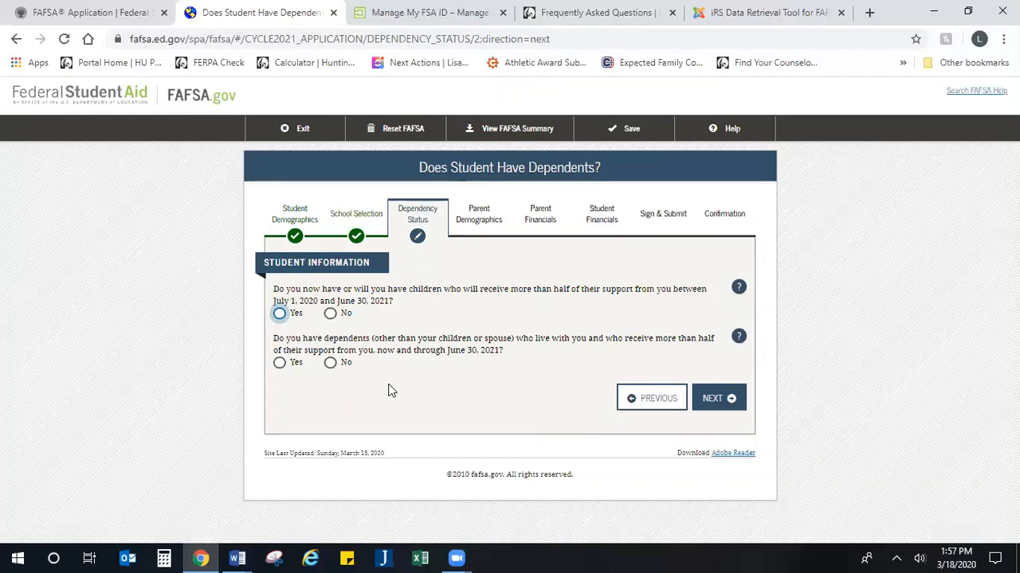
Step: Answer No to supporting children and to having other dependents, then submit
left_click(330, 313)
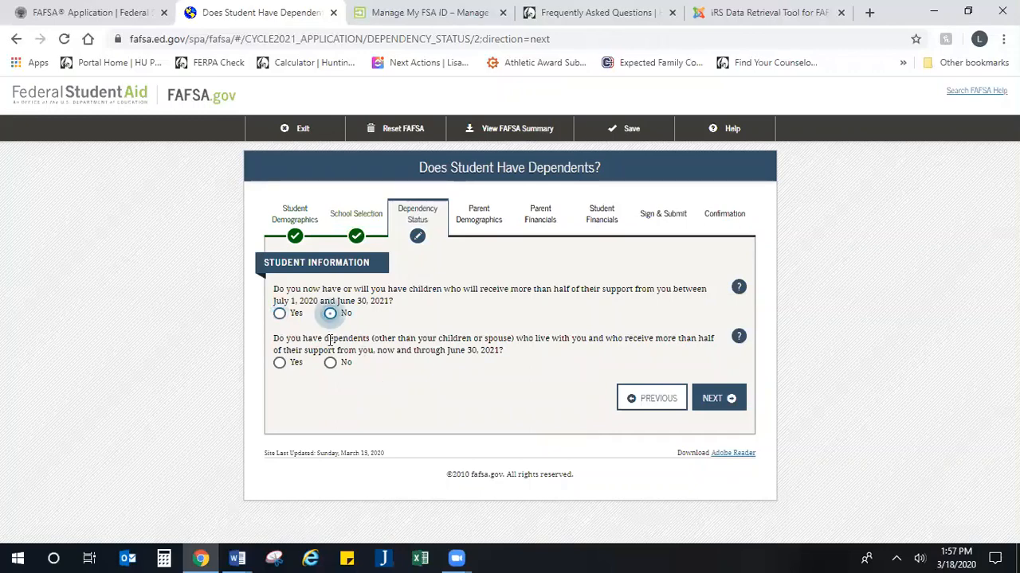
left_click(329, 362)
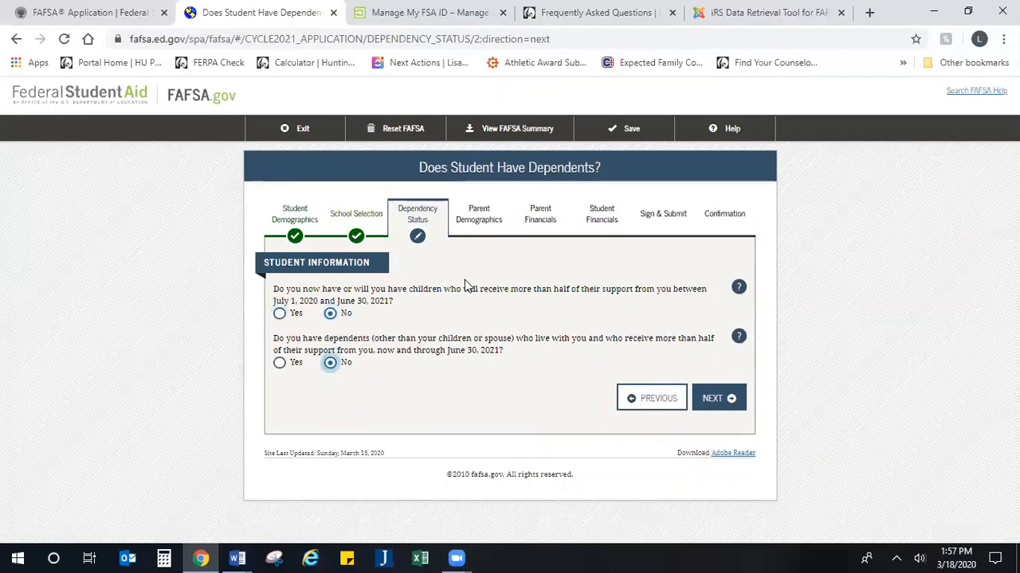
left_click(612, 313)
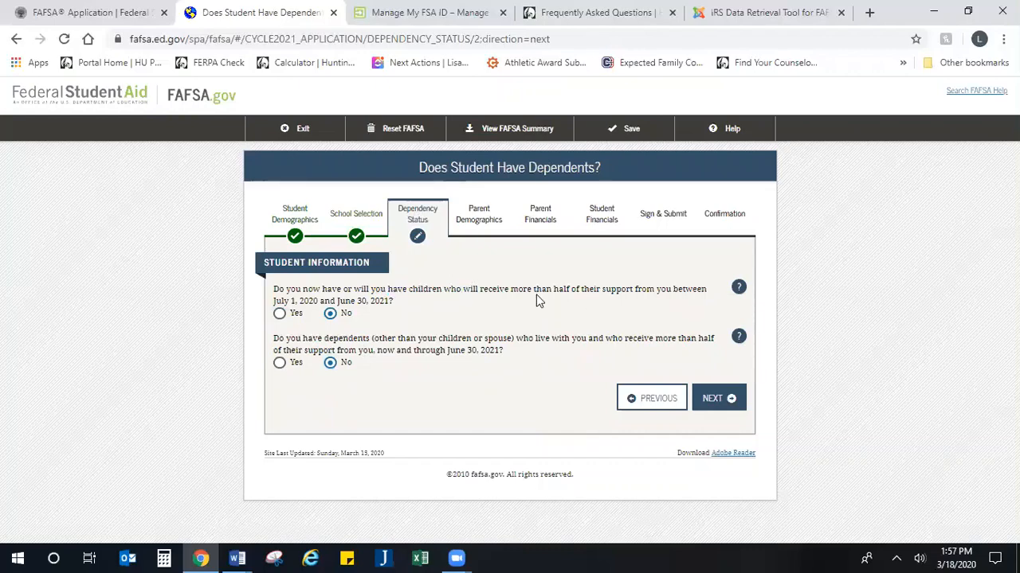
left_click_drag(535, 290, 704, 288)
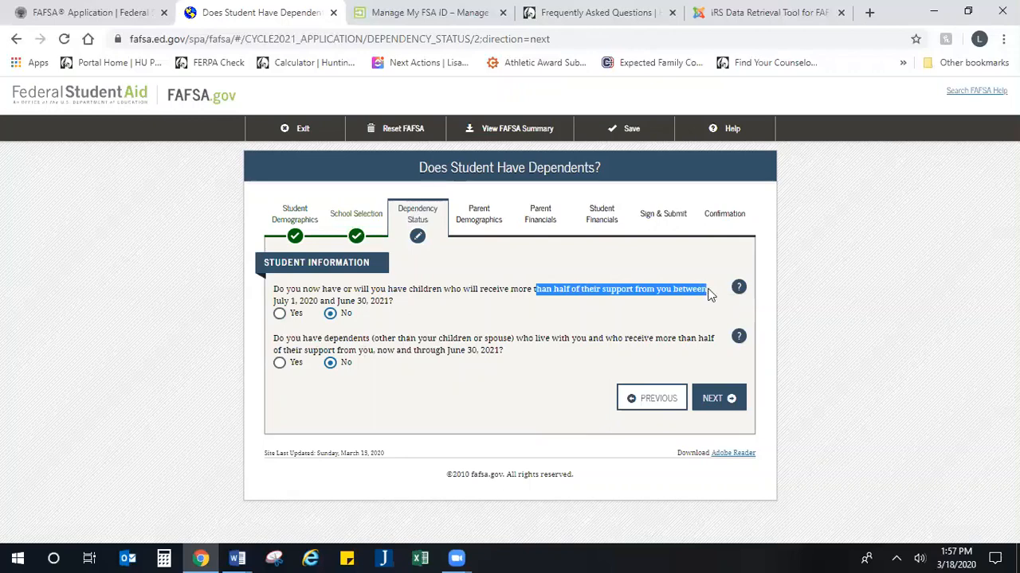
left_click(701, 303)
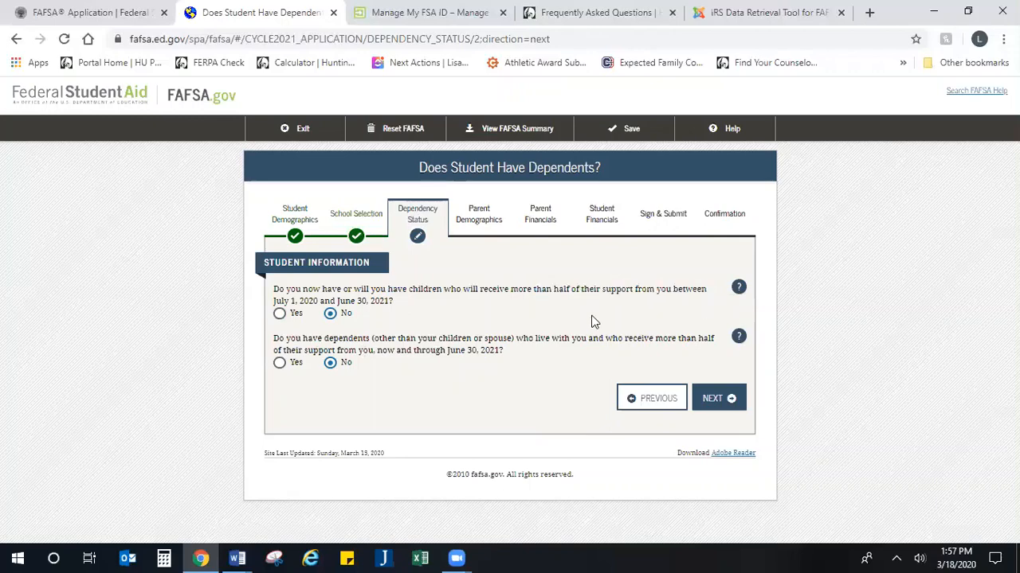
left_click(511, 291, "shift")
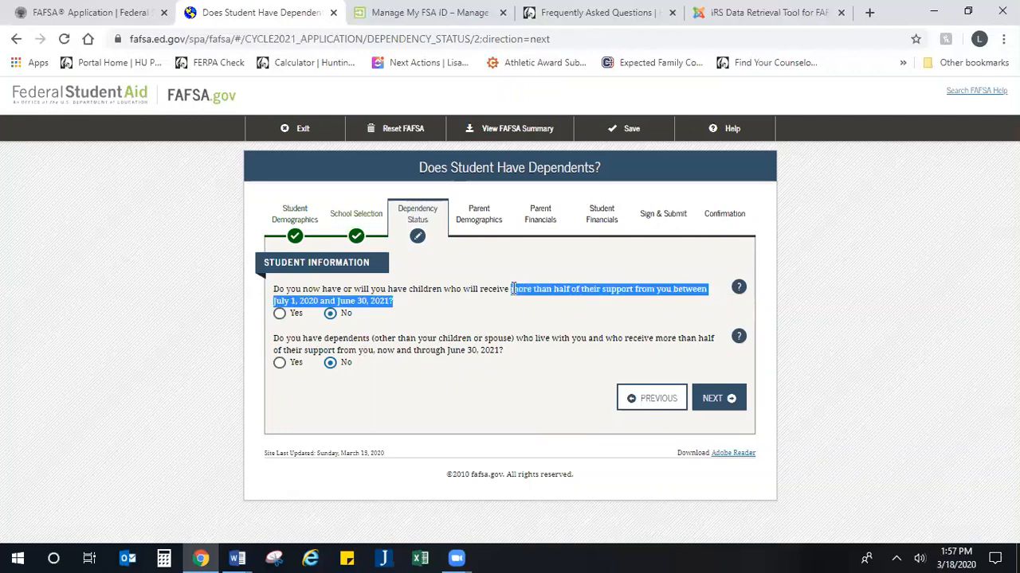
left_click(406, 317)
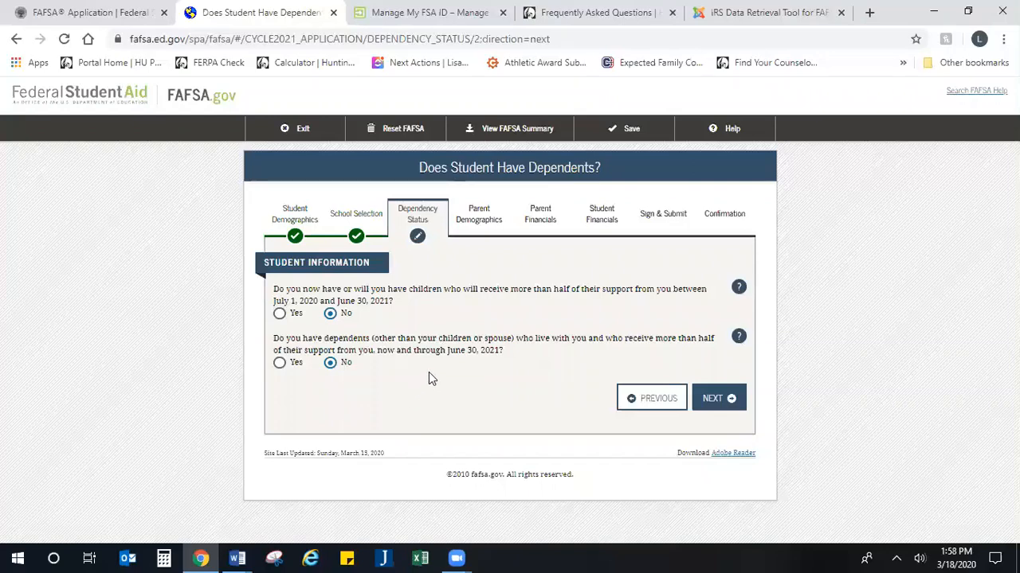
left_click(714, 402)
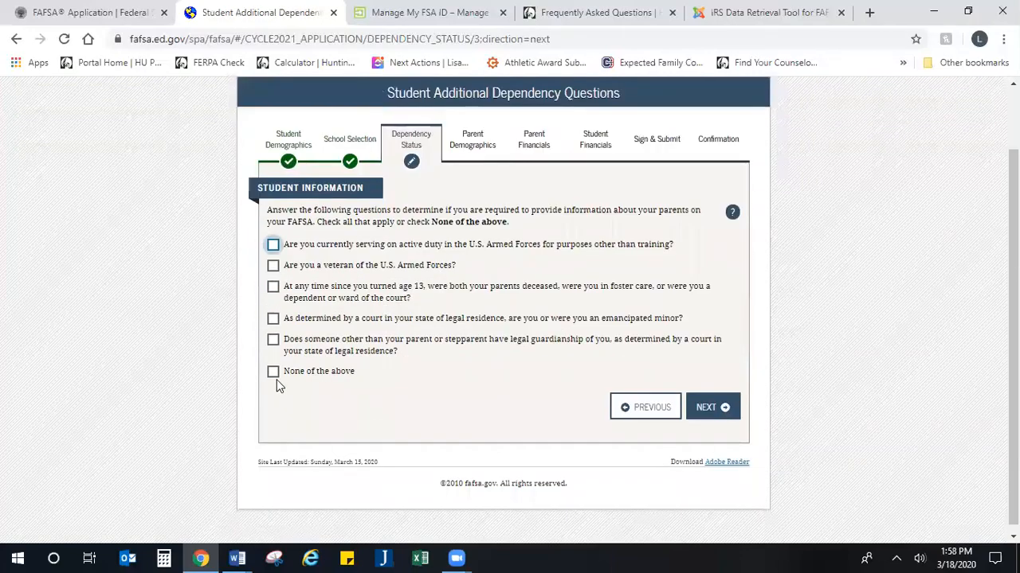
Step: Mark None of the above for the additional dependency situations and continue
left_click(273, 371)
left_click(707, 411)
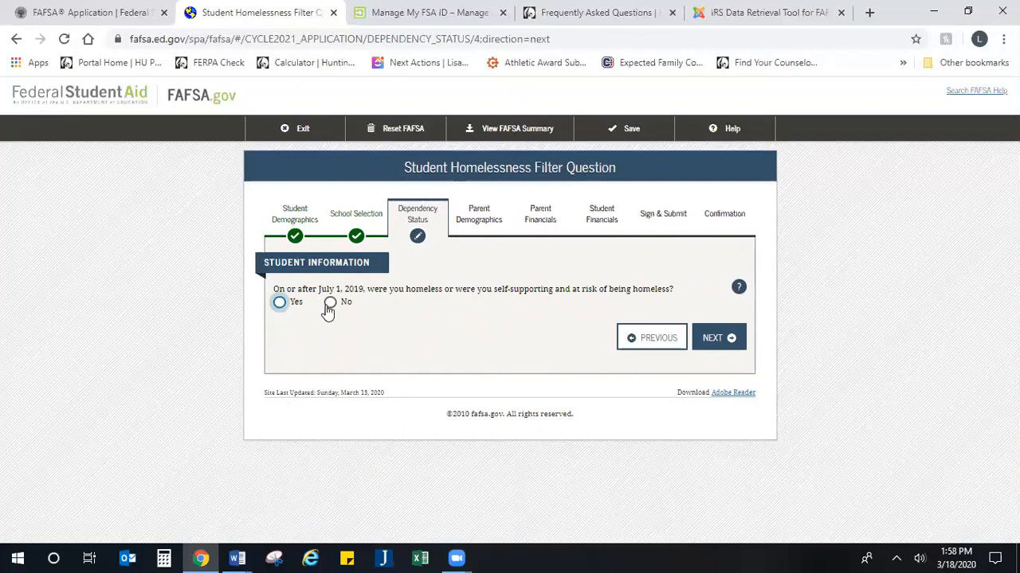
left_click_drag(423, 290, 674, 284)
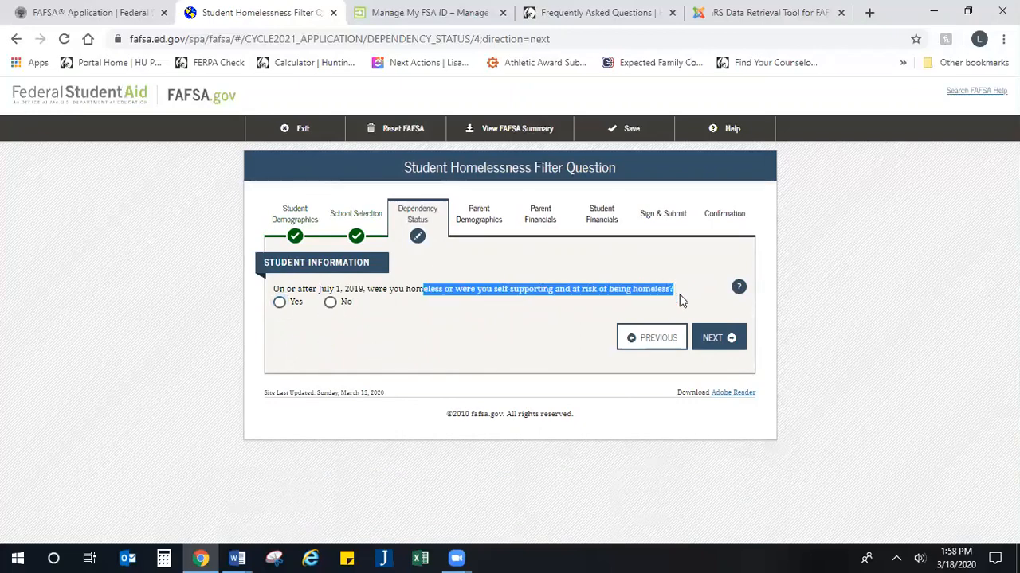
left_click(681, 300)
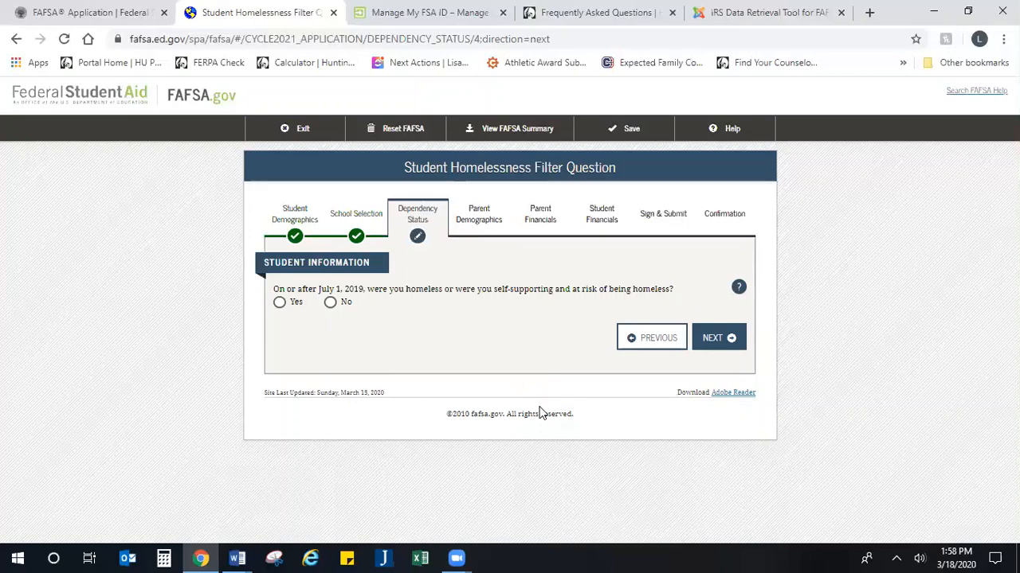
Step: Answer No to the homelessness question and continue to the Dependent Student page
left_click(280, 307)
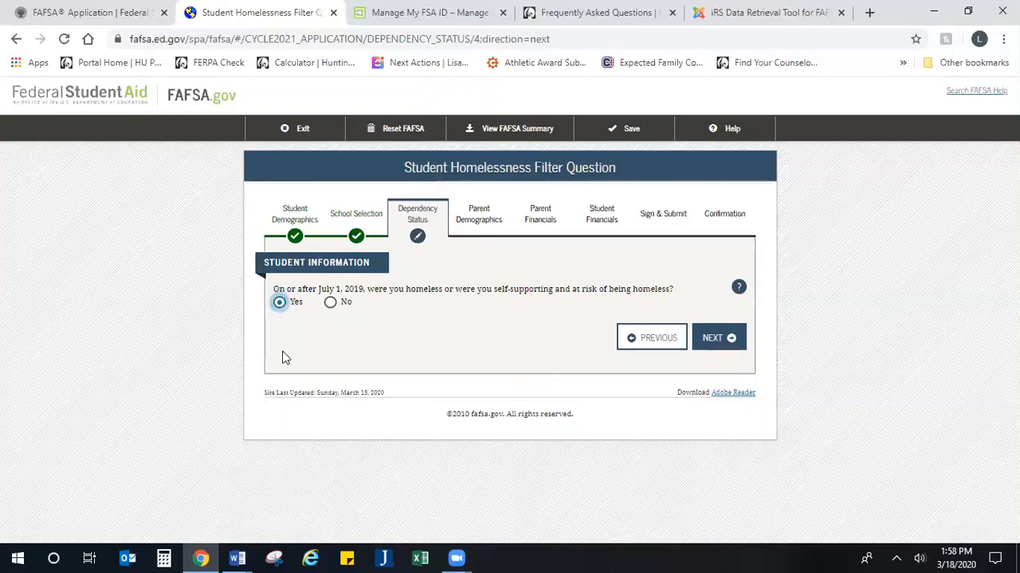
left_click(331, 305)
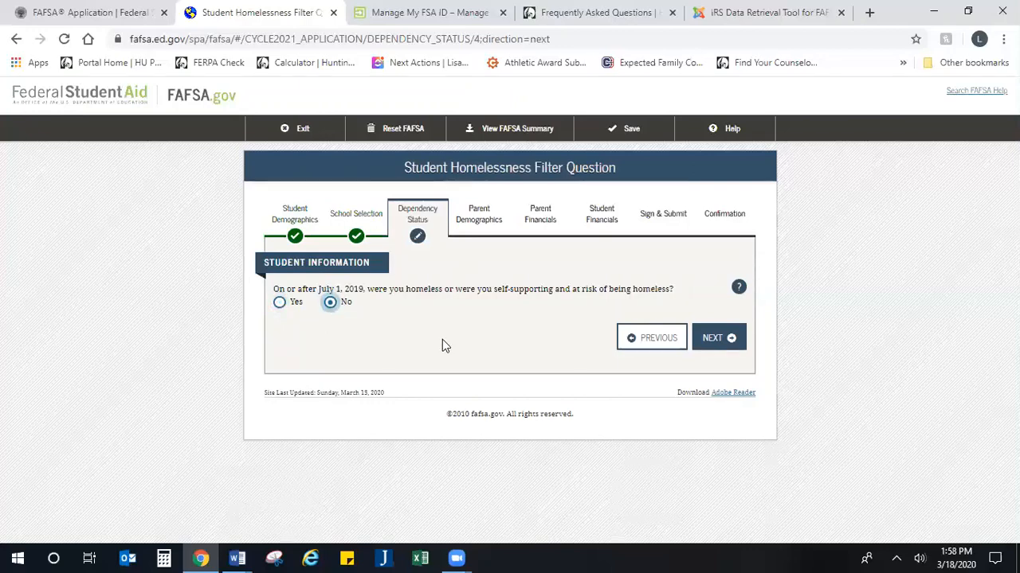
left_click(718, 342)
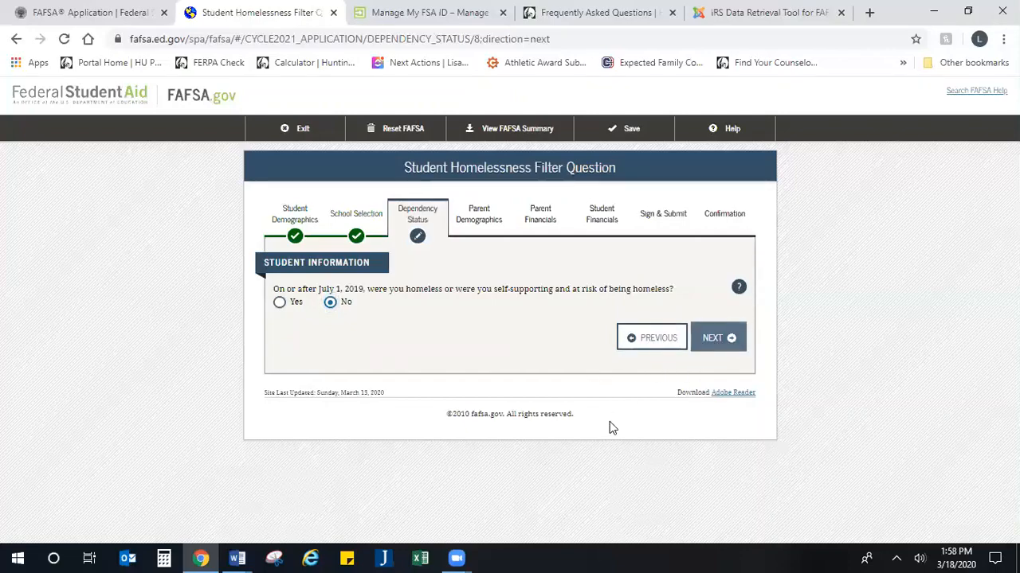
scroll(435, 347, "down", 1)
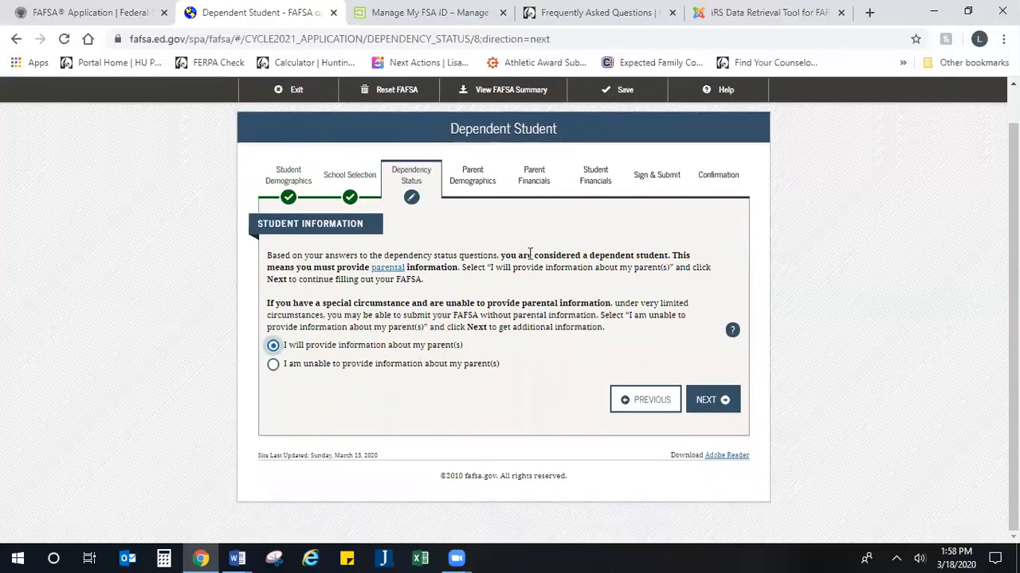
Step: Choose the option 'I will provide information about my parent(s)'
left_click_drag(528, 255, 673, 271)
left_click(657, 299)
left_click_drag(301, 349, 484, 351)
left_click(482, 351)
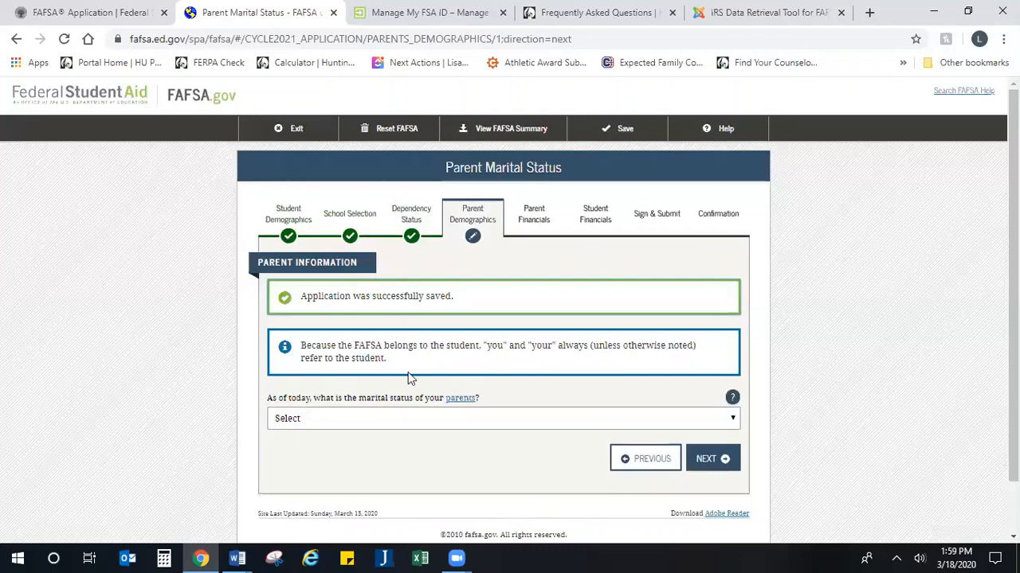
scroll(355, 408, "down", 1)
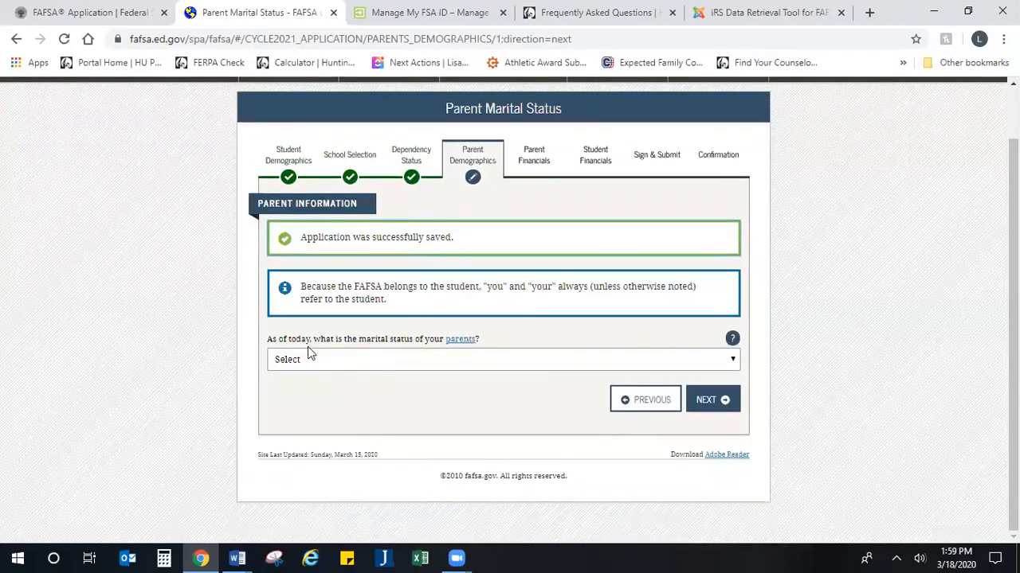
left_click_drag(314, 338, 509, 345)
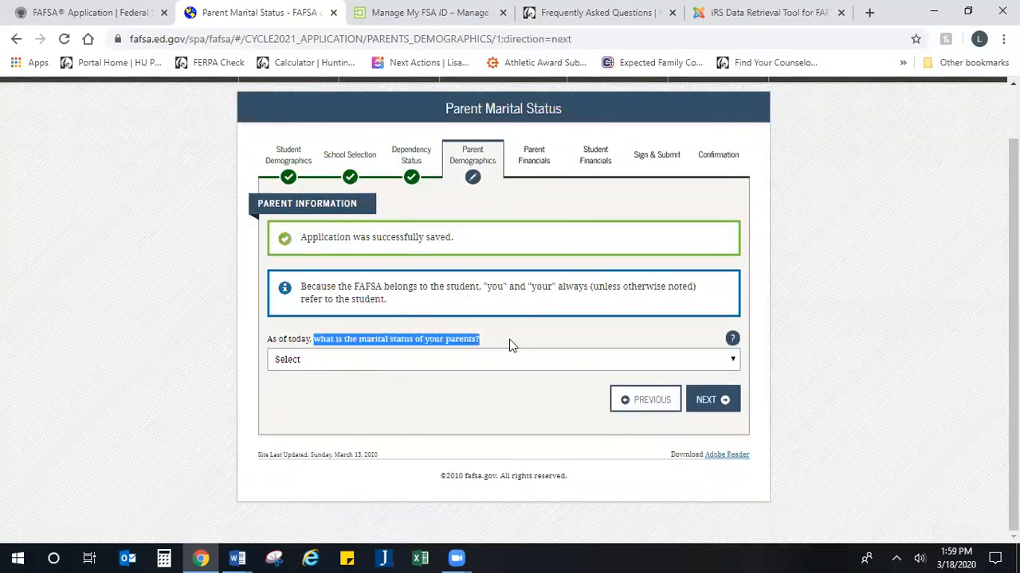
left_click(473, 364)
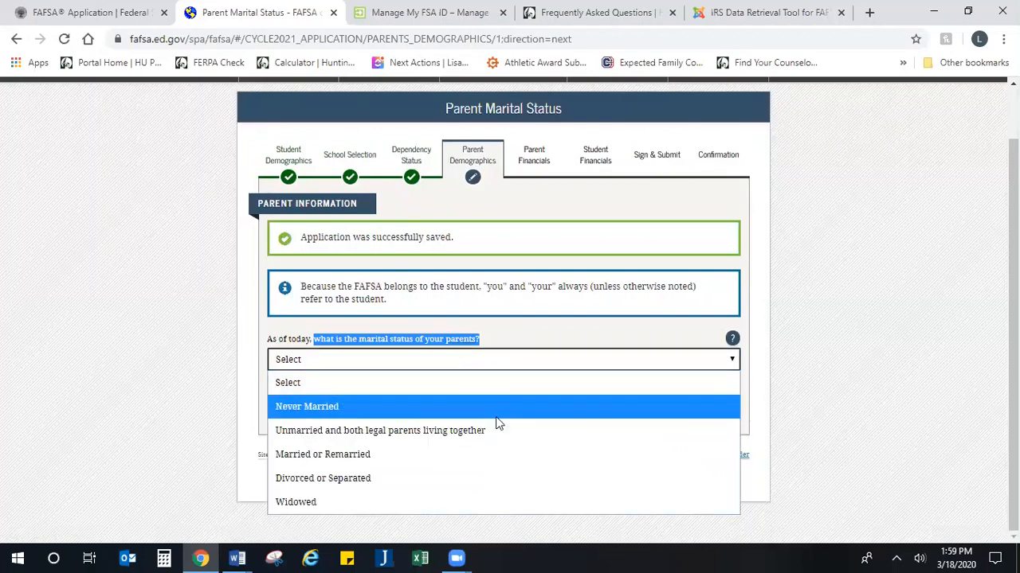
left_click(866, 387)
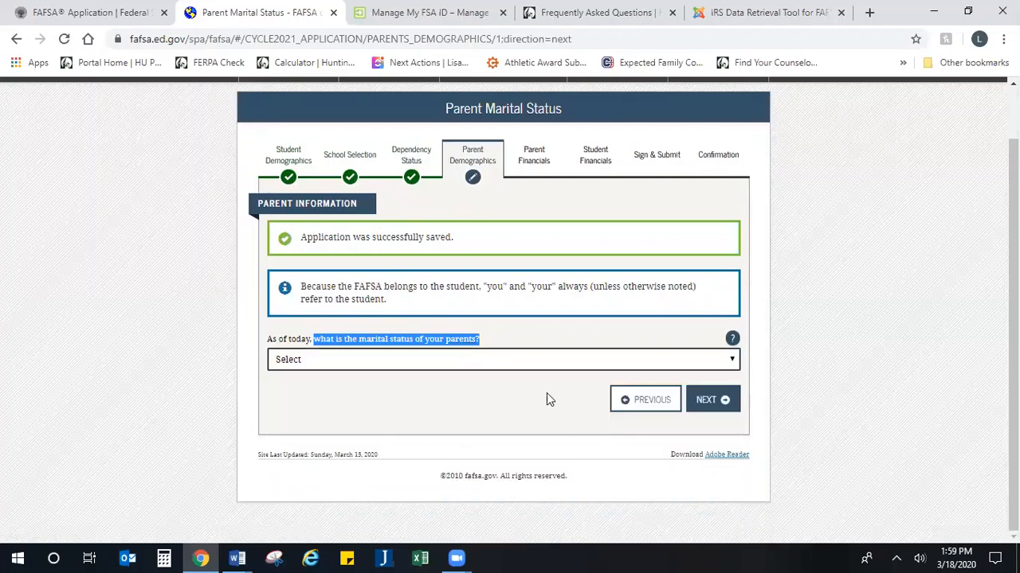
left_click(544, 365)
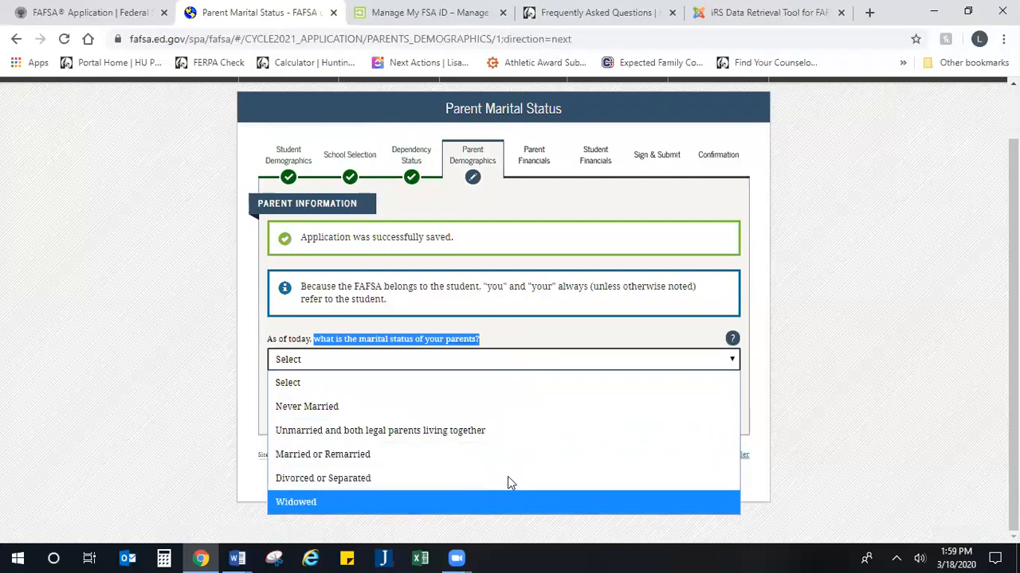
left_click(418, 356)
left_click(409, 364)
left_click(410, 367)
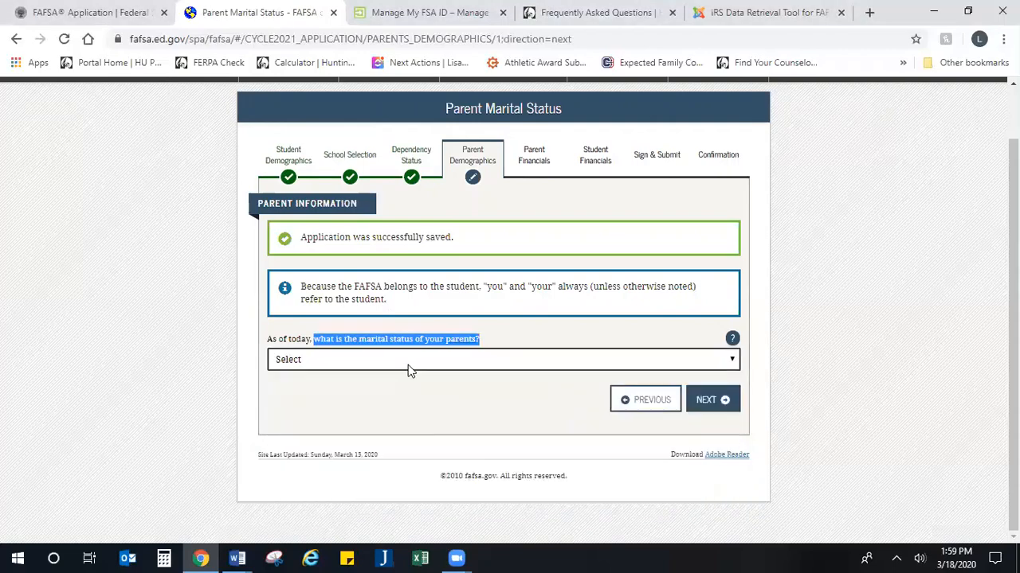
left_click(411, 367)
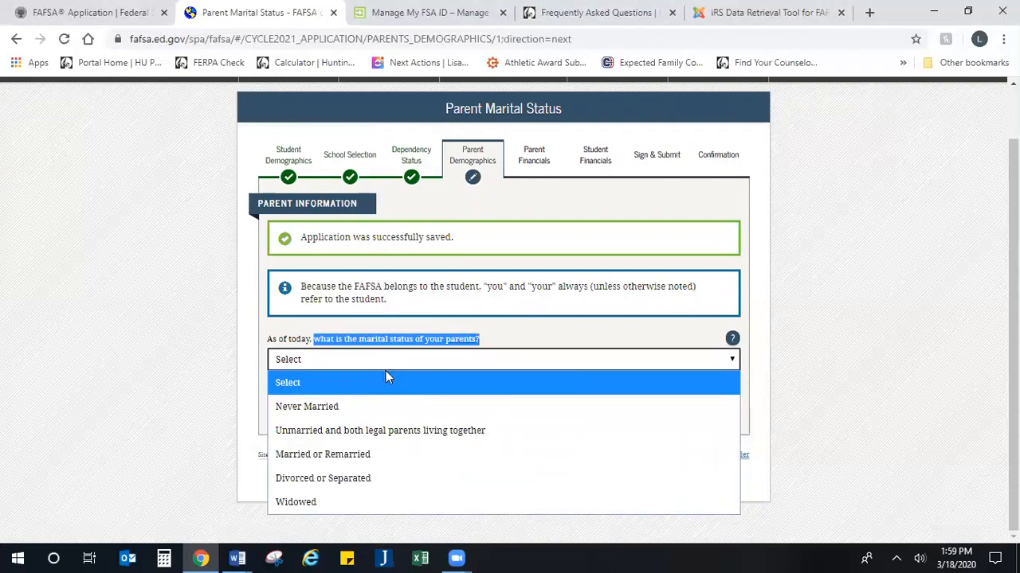
left_click(748, 350)
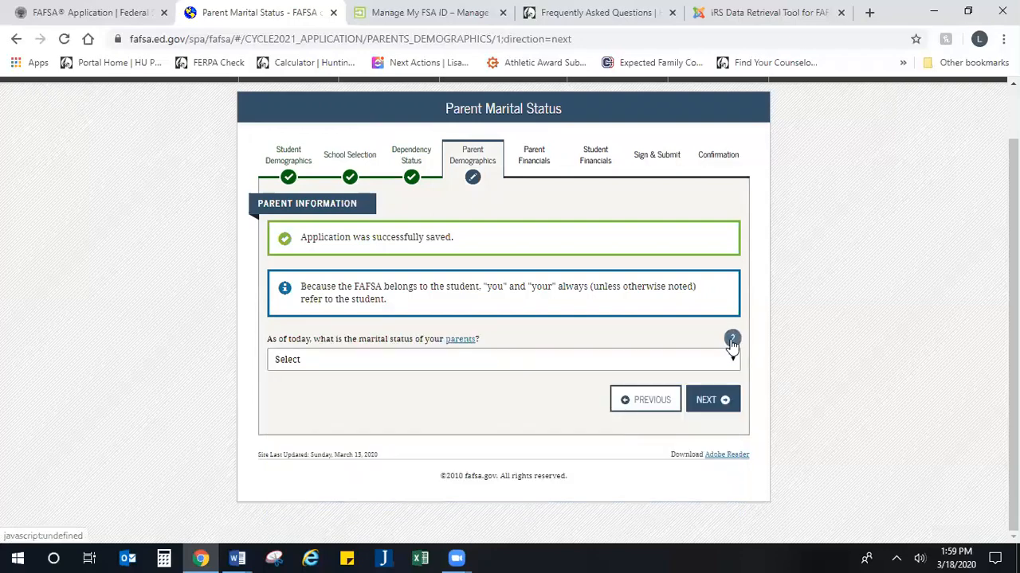
left_click(731, 341)
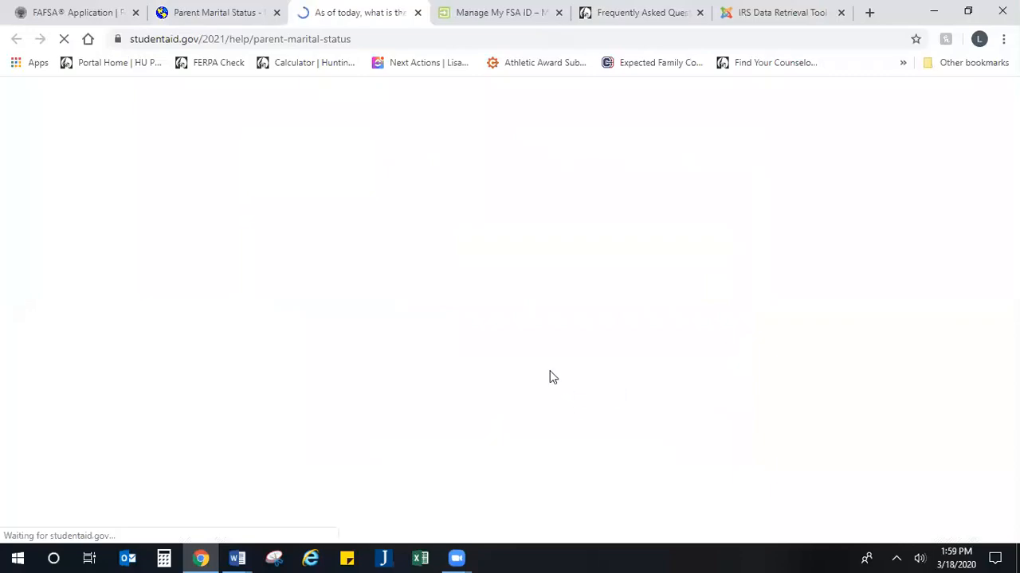
scroll(188, 215, "down", 3)
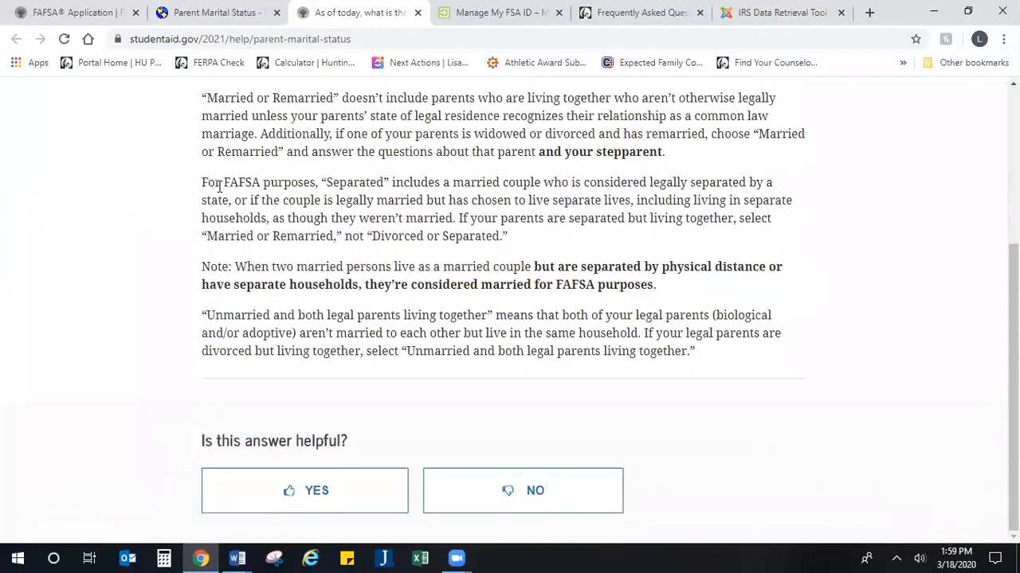
scroll(239, 263, "up", 2)
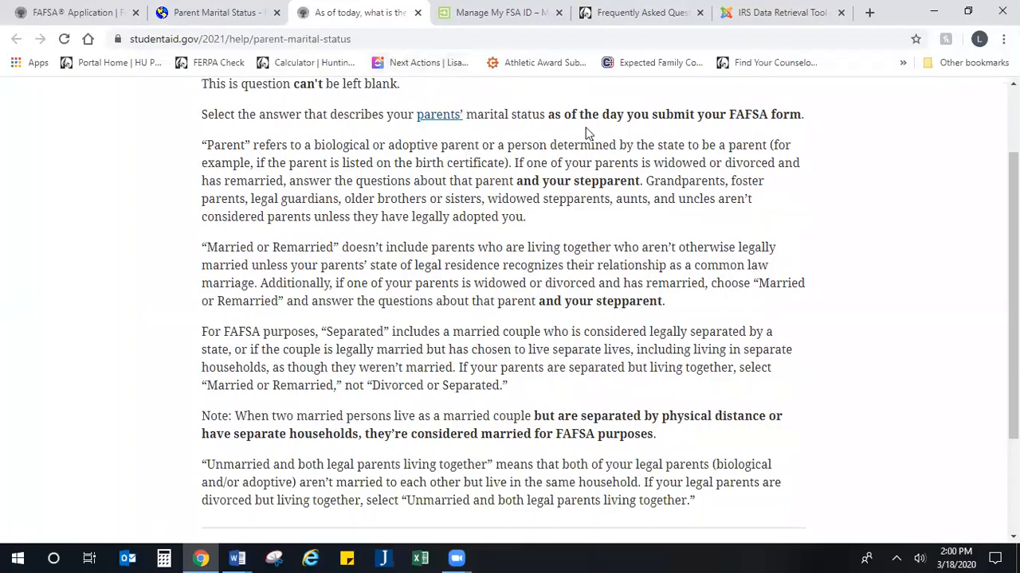
left_click(417, 12)
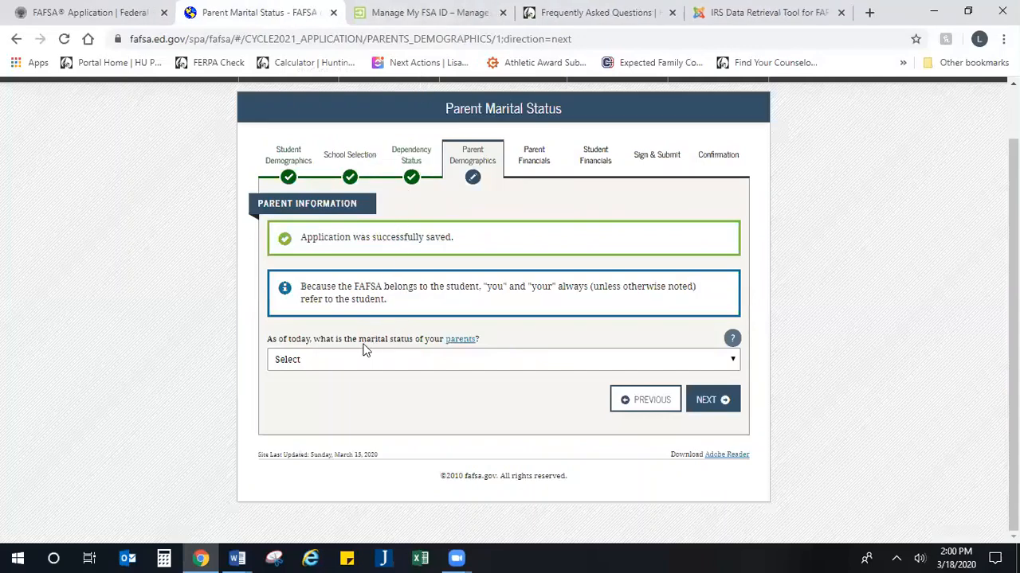
Step: Set the parents' marital status to Married or Remarried as of 04/1999 and continue
left_click(340, 364)
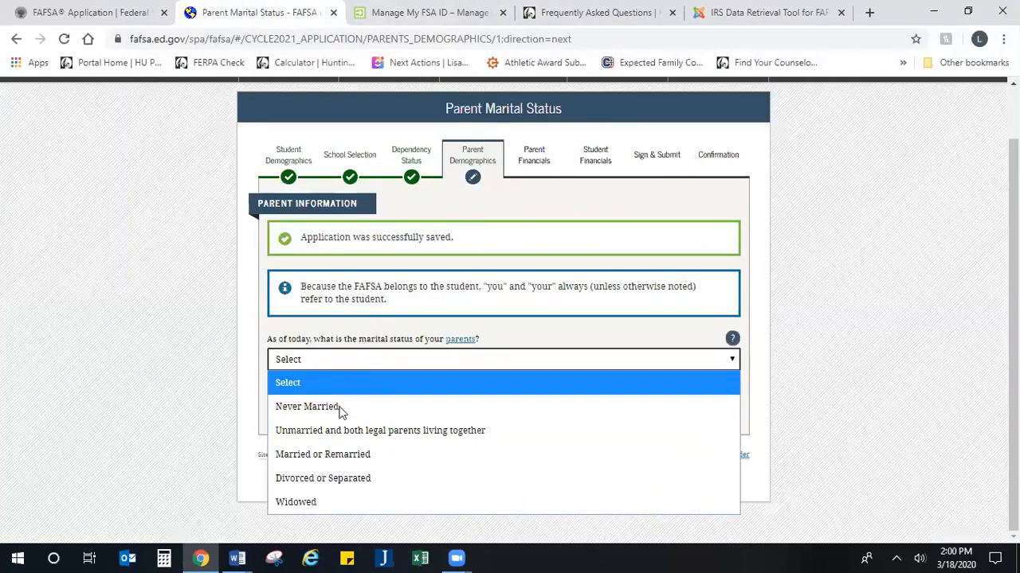
left_click(340, 452)
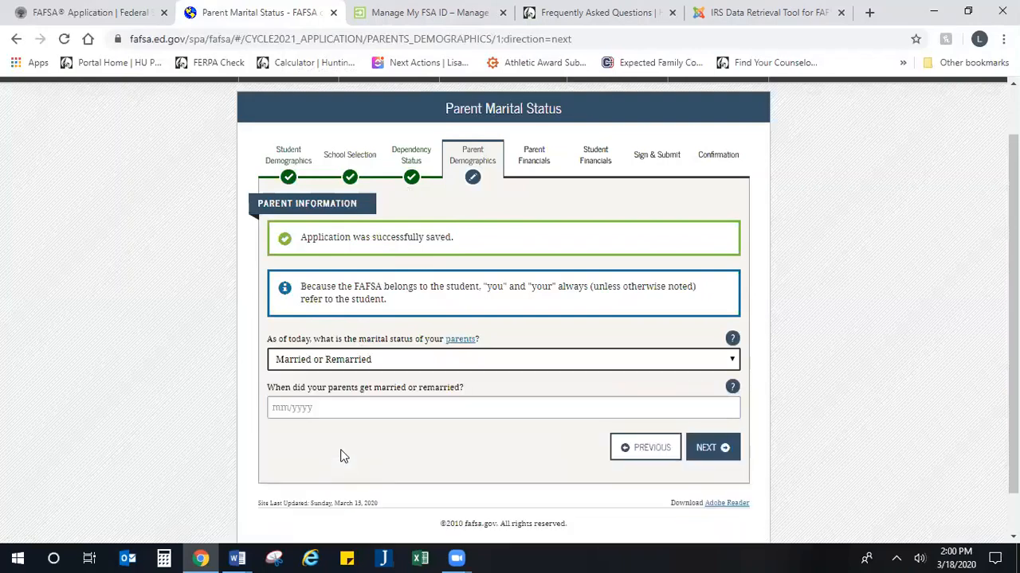
left_click(360, 408)
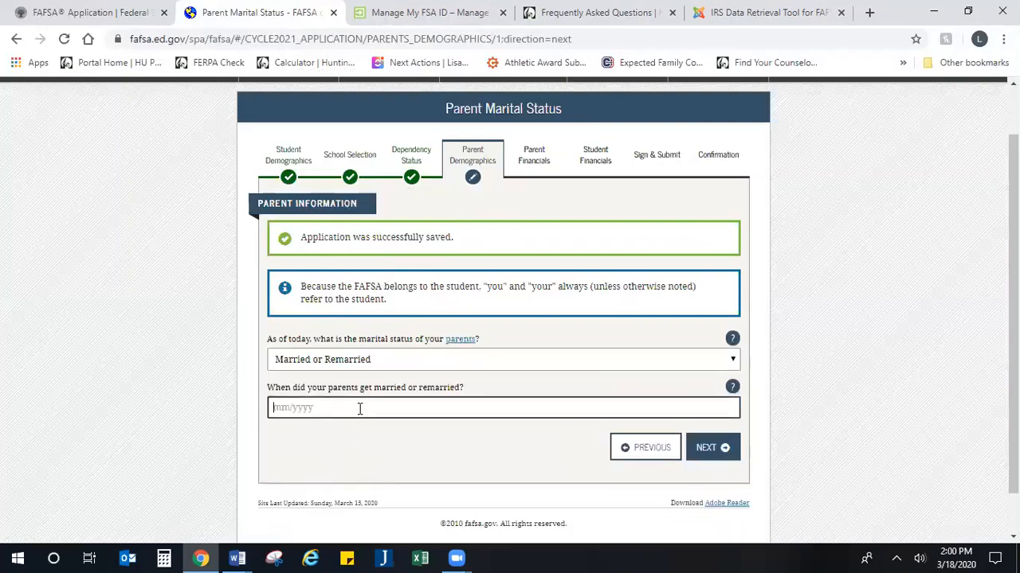
type("04/1999")
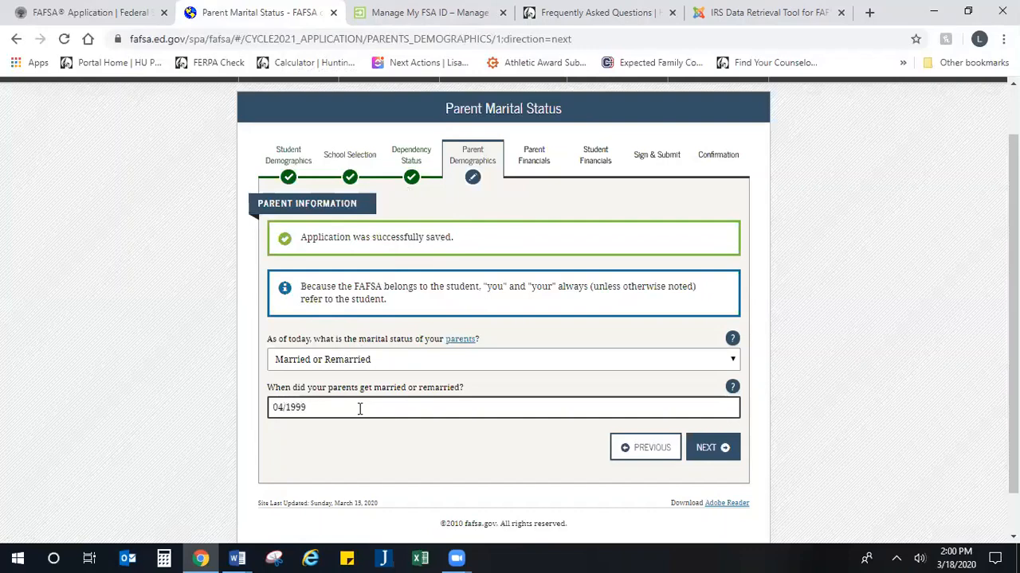
left_click(702, 450)
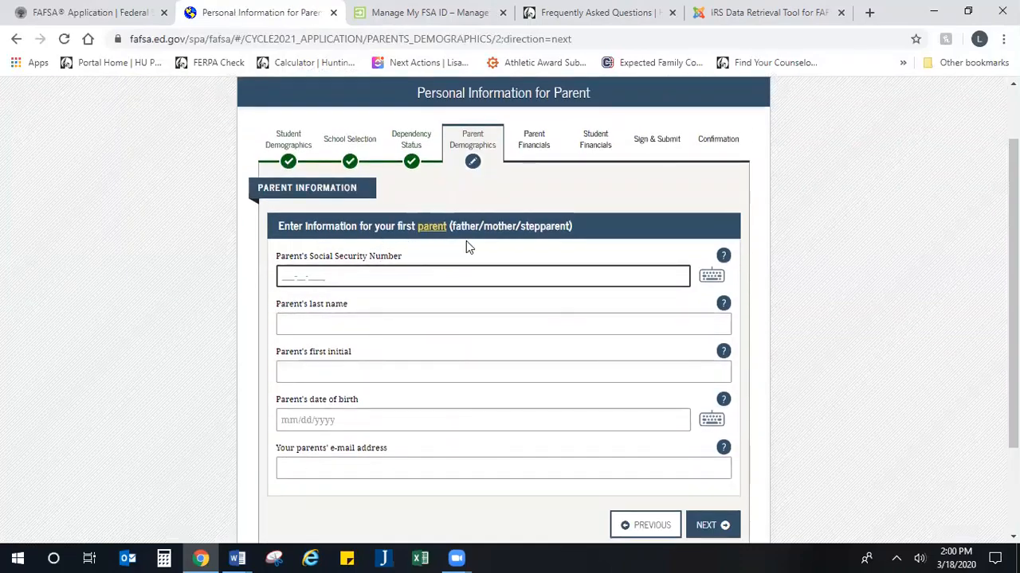
Step: Enter the first parent's Social Security number and last name
left_click_drag(586, 236, 468, 231)
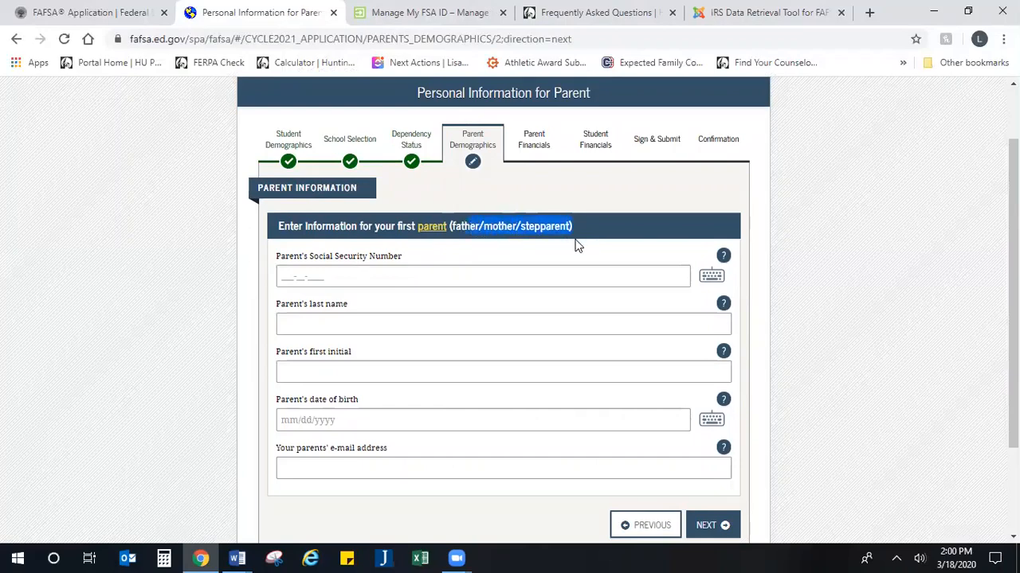
left_click(576, 252)
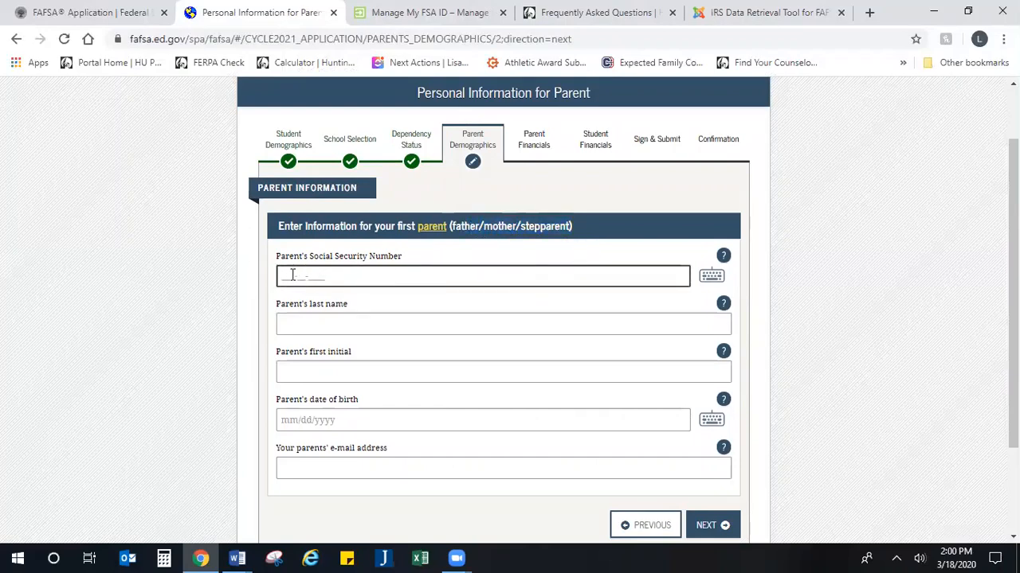
type("123456789")
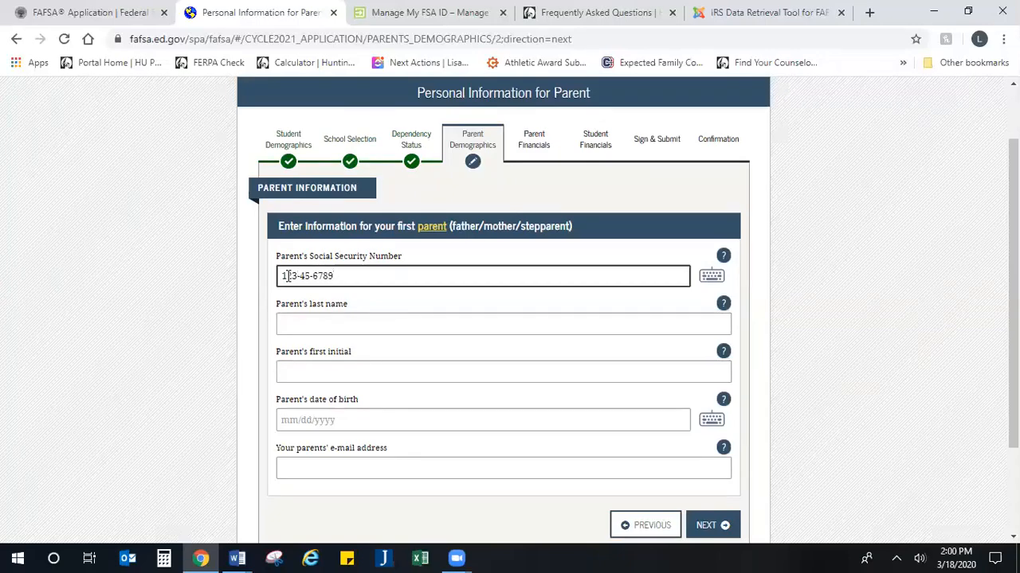
key("Tab")
key("Tab")
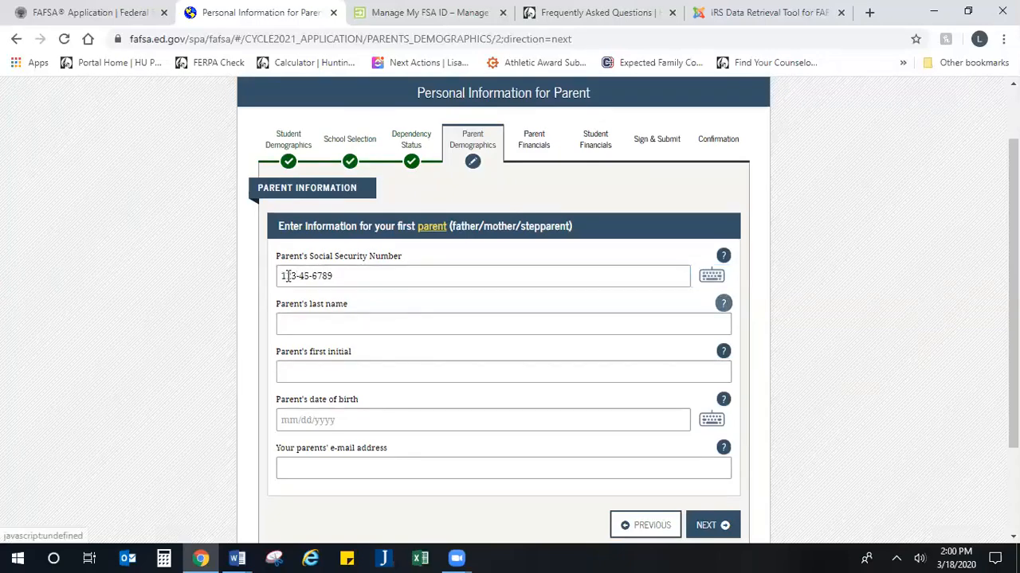
left_click(391, 323)
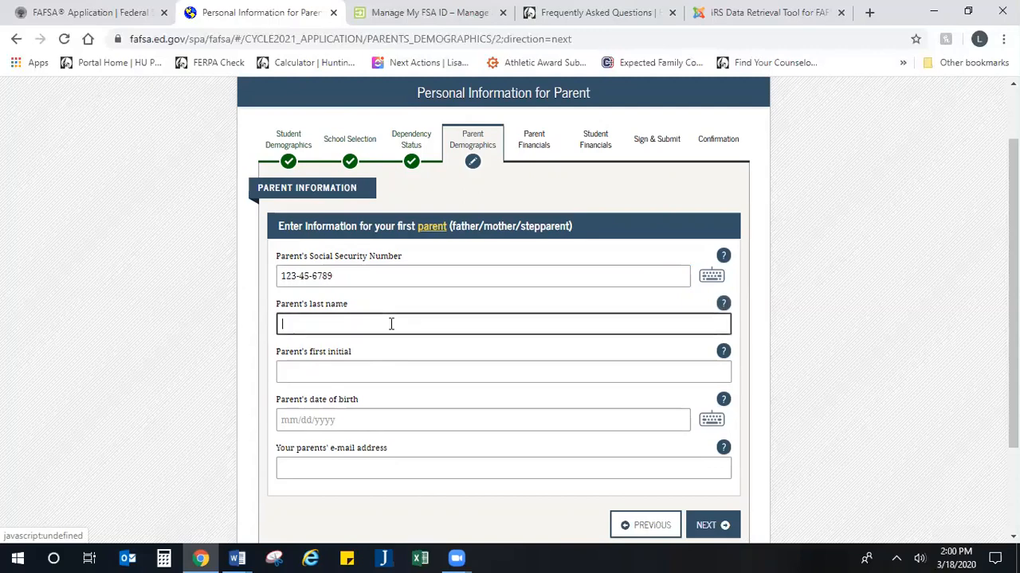
type("Las")
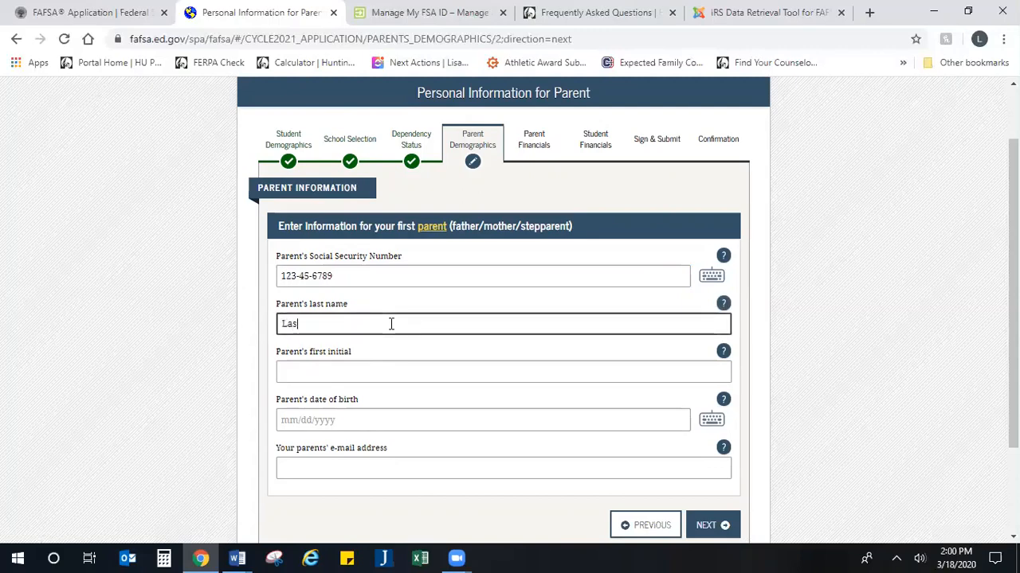
key("Tab")
key("Tab")
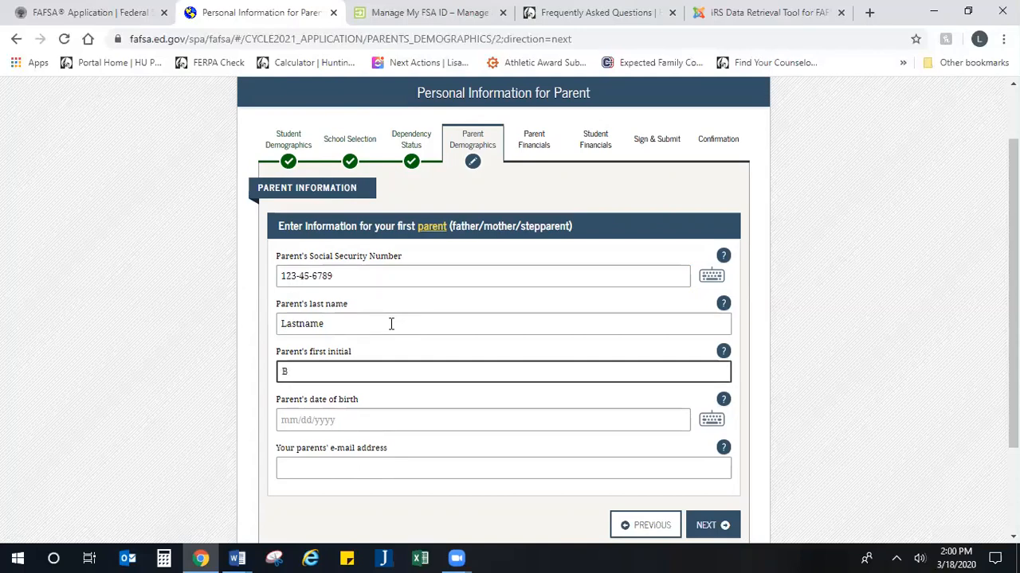
Step: Enter birth date 01/01/1973 and the parent's e-mail, retyping the confirmation to fix the mismatch
left_click(357, 421)
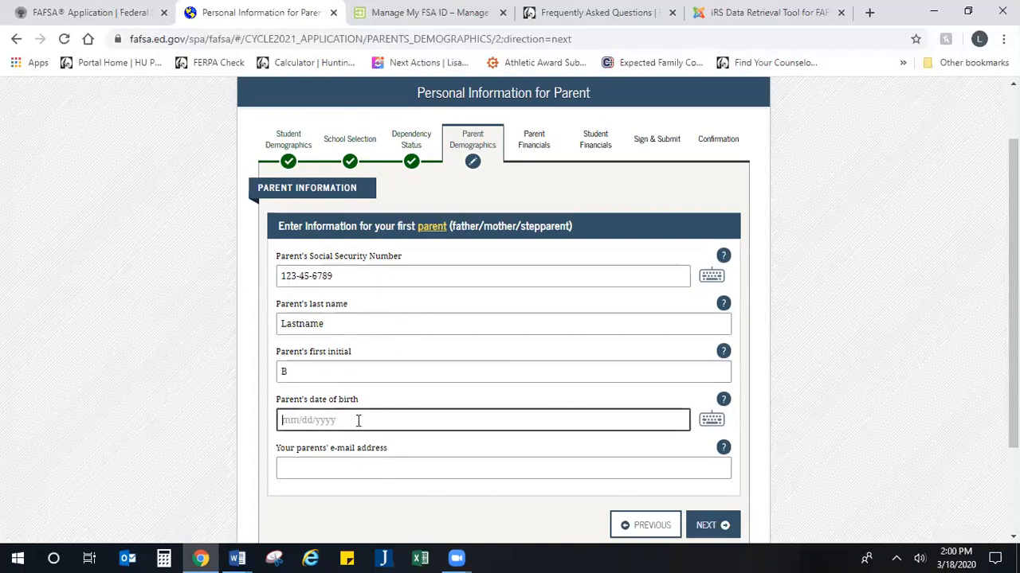
type("01/01/1973")
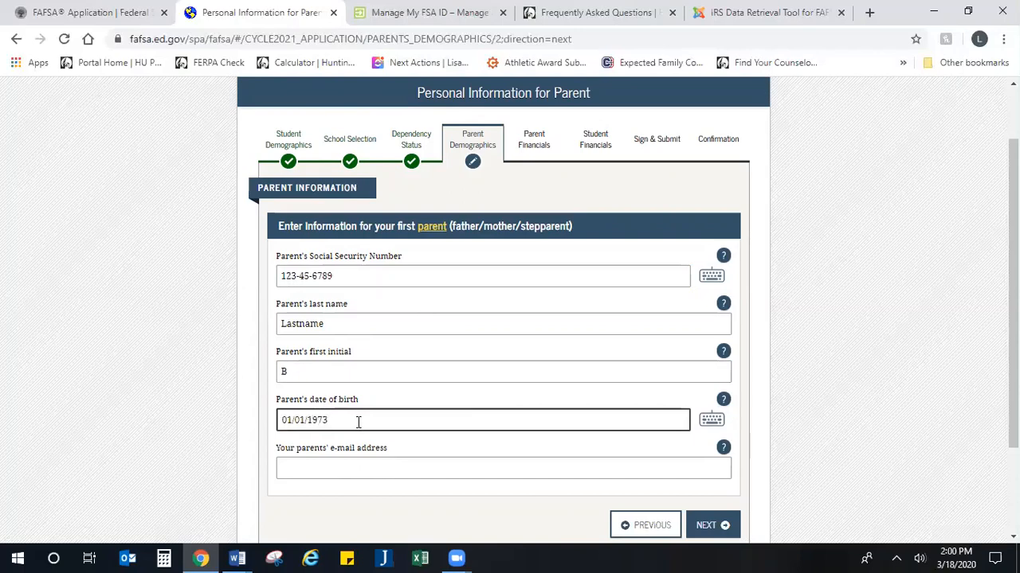
left_click(349, 466)
type("blastn")
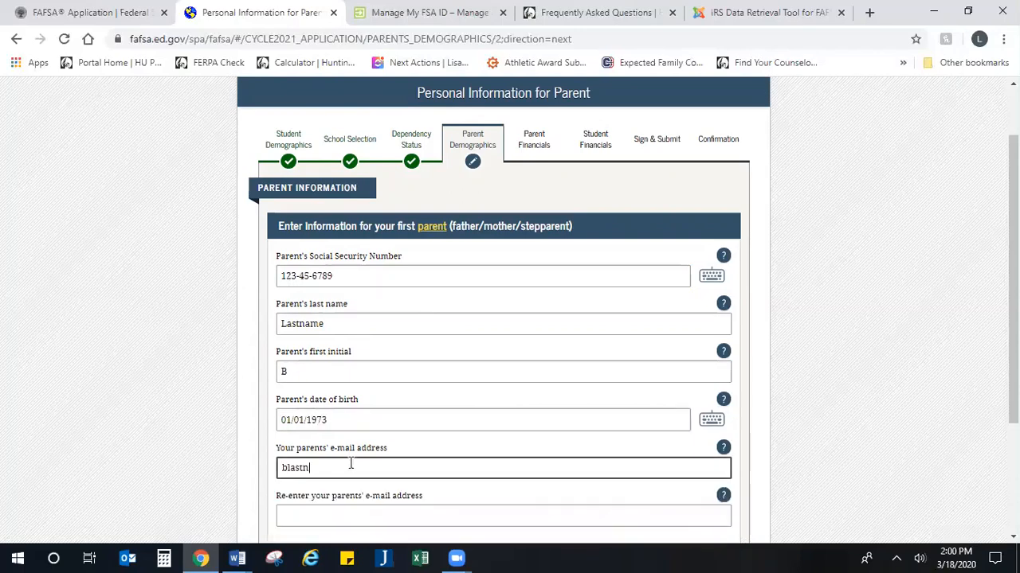
type("ame@huntington")
key("BackSpace")
key("BackSpace")
key("BackSpace")
key("BackSpace")
key("BackSpace")
key("BackSpace")
key("BackSpace")
type("gmail.com")
key("Tab")
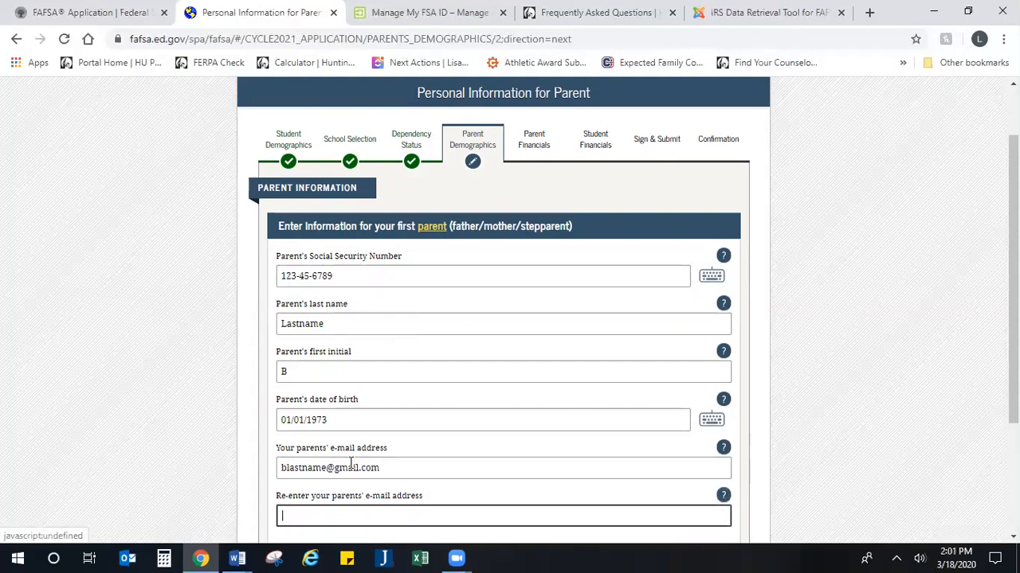
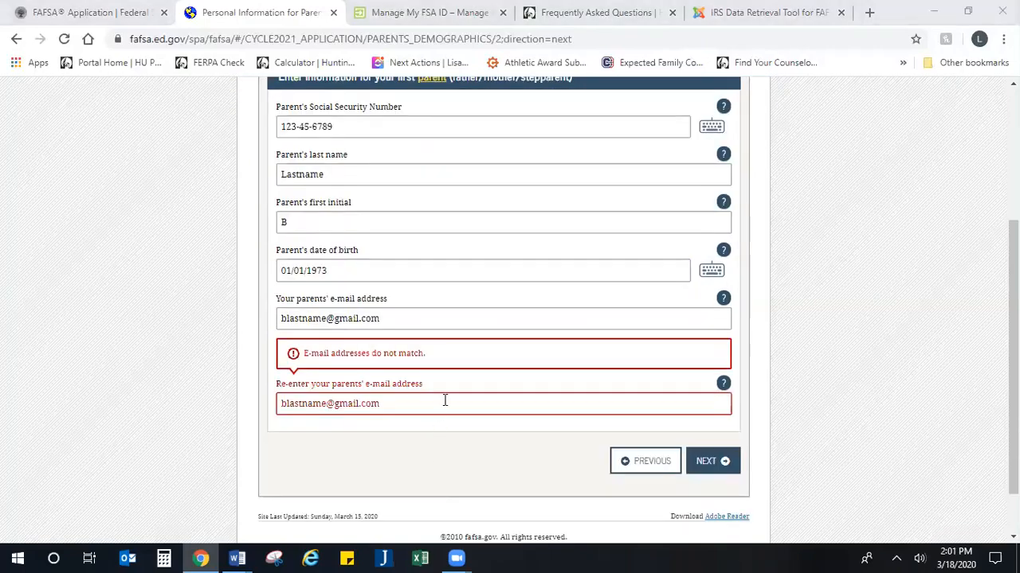
left_click(440, 405)
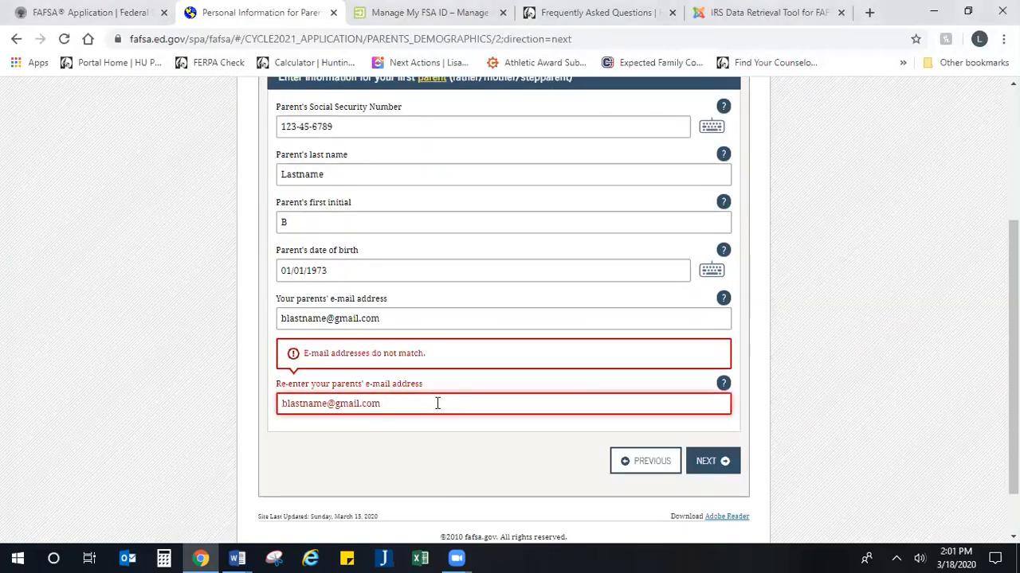
triple_click(437, 404)
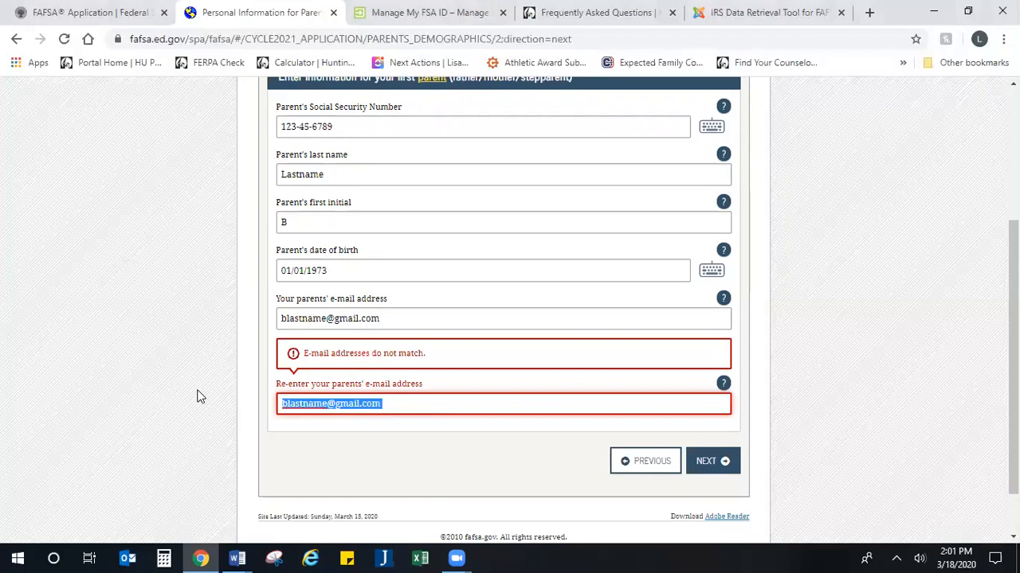
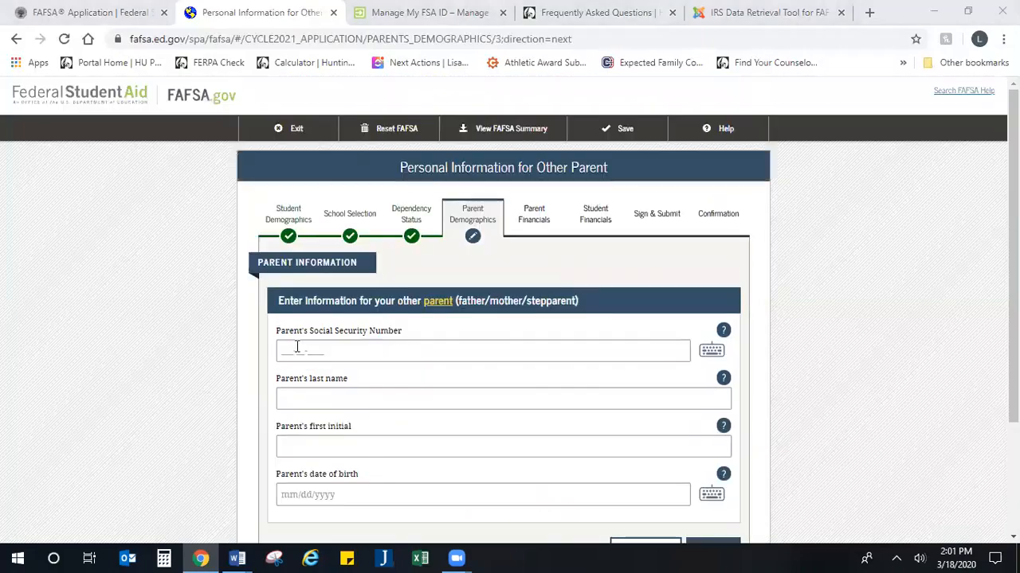
Step: Fill in the other parent's Social Security number, last name, initial M and birth date 01/02/1971
left_click(315, 352)
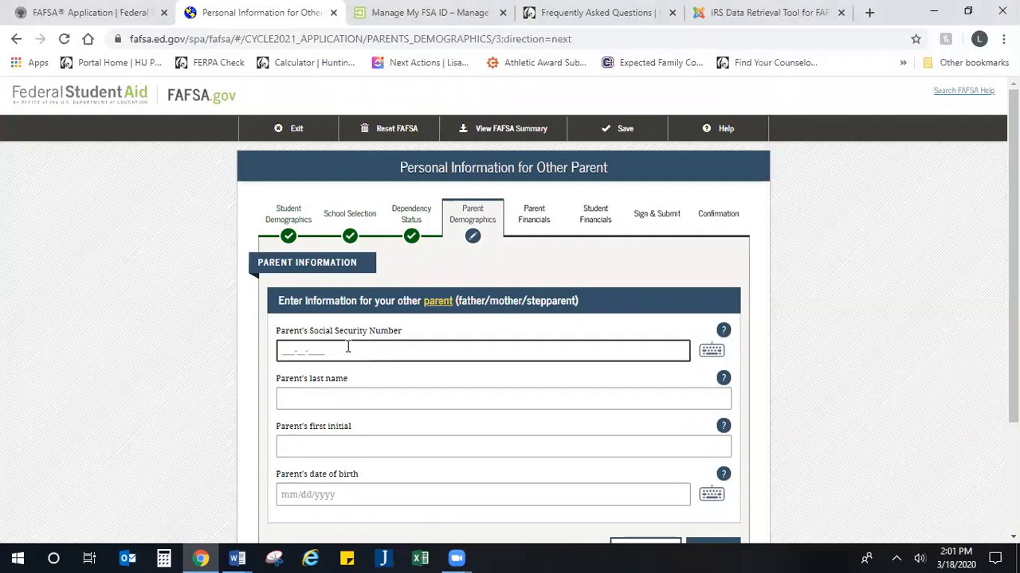
type("111222334")
key("Tab")
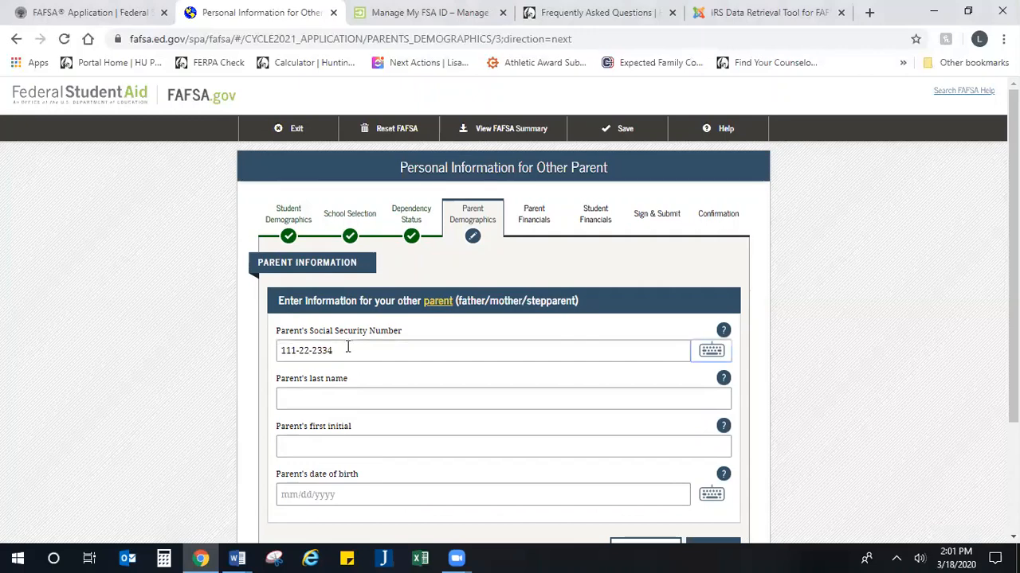
key("Tab")
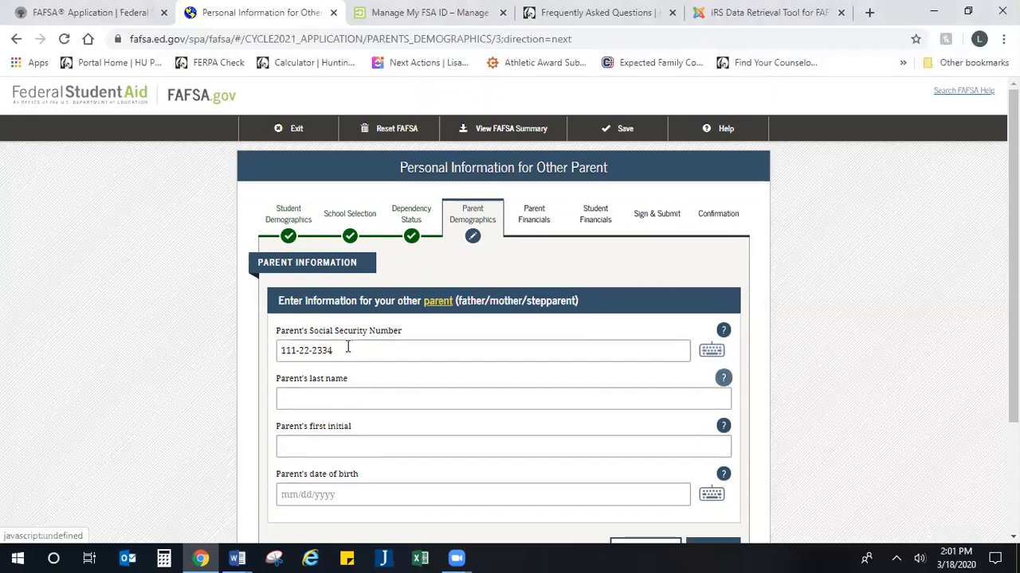
left_click(346, 395)
type("Lastname")
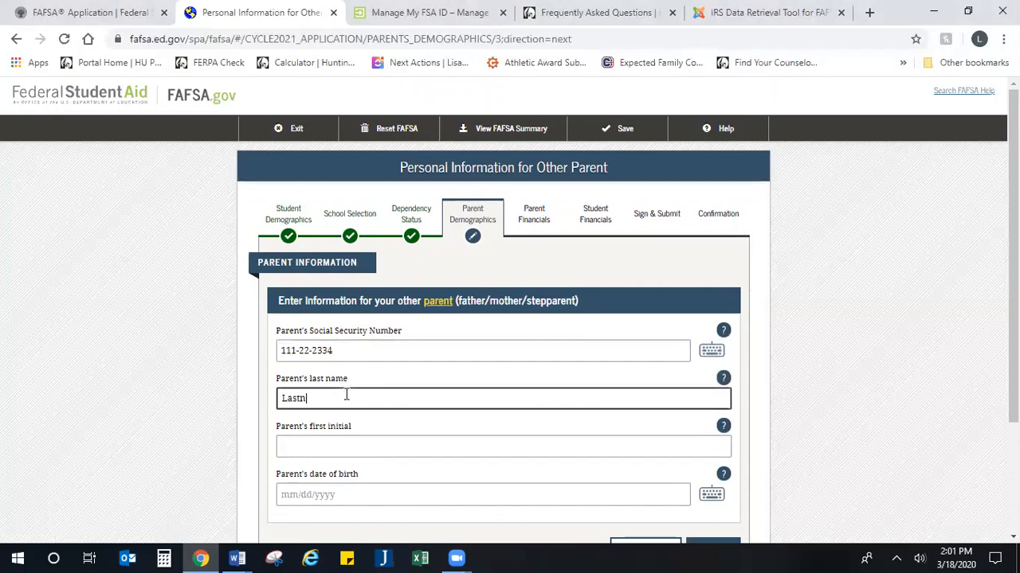
key("Tab")
key("Tab")
type("M")
key("Tab")
key("Tab")
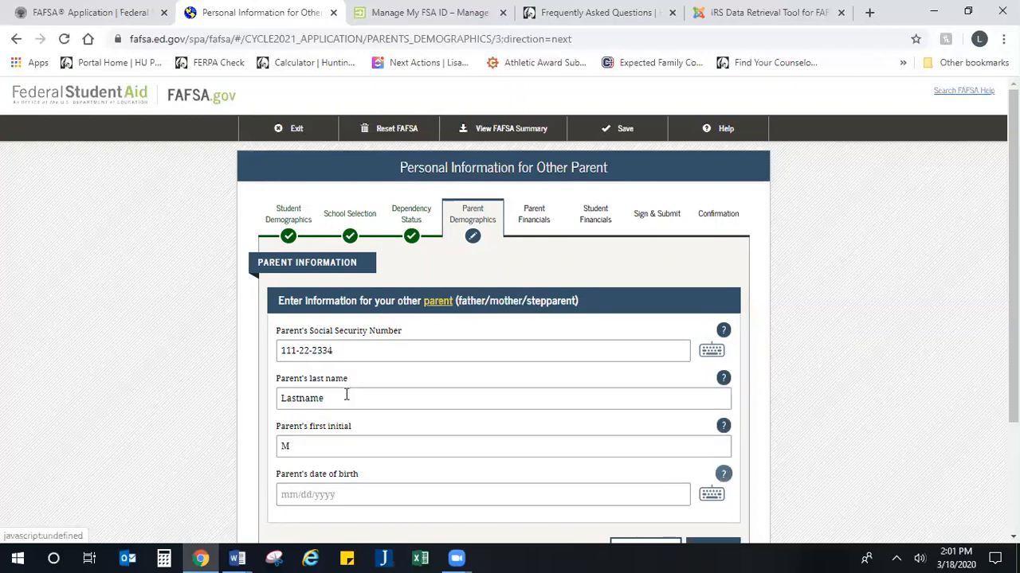
type("01/0")
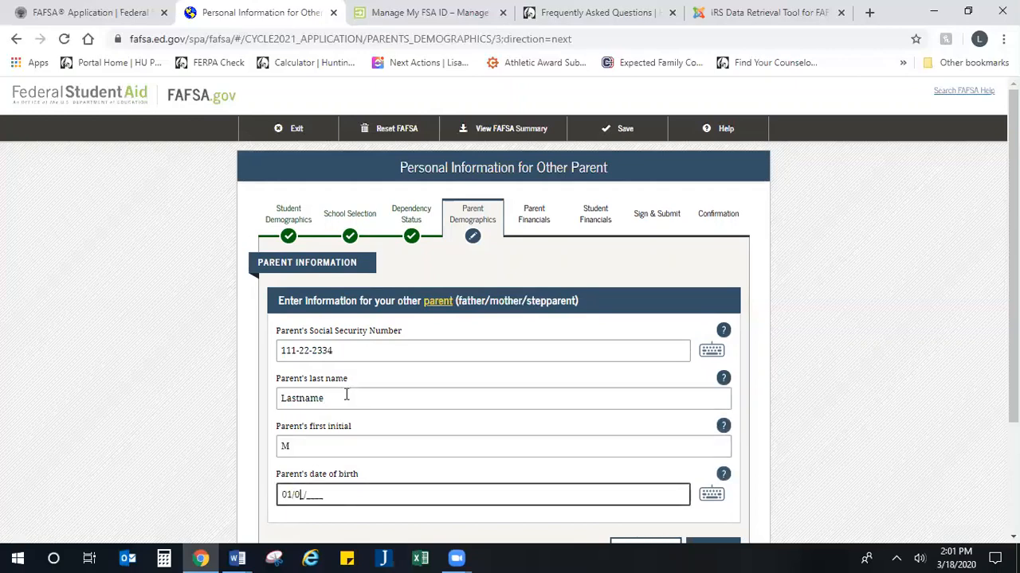
type("2/1971")
scroll(348, 398, "down", 1)
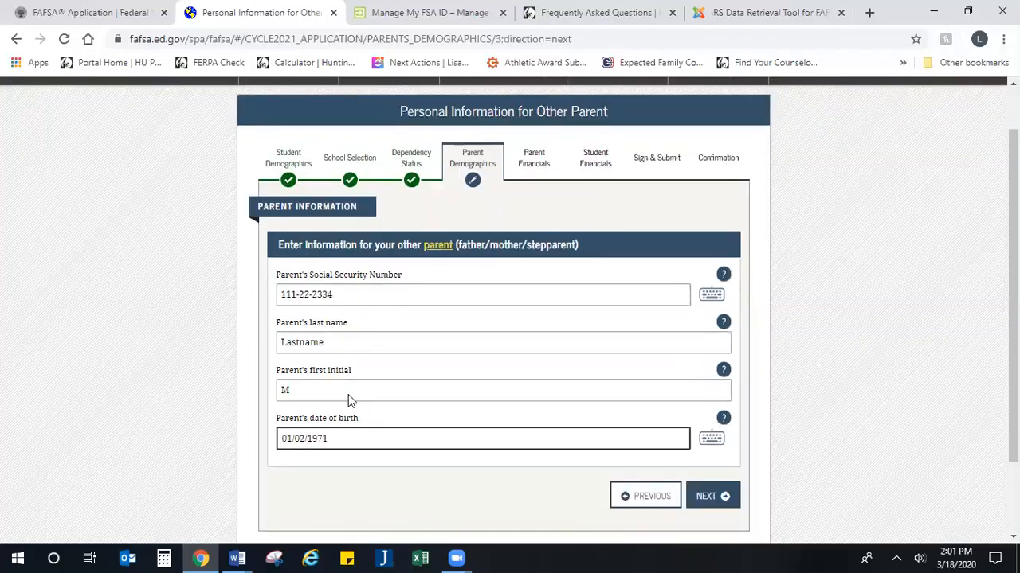
scroll(348, 400, "down", 1)
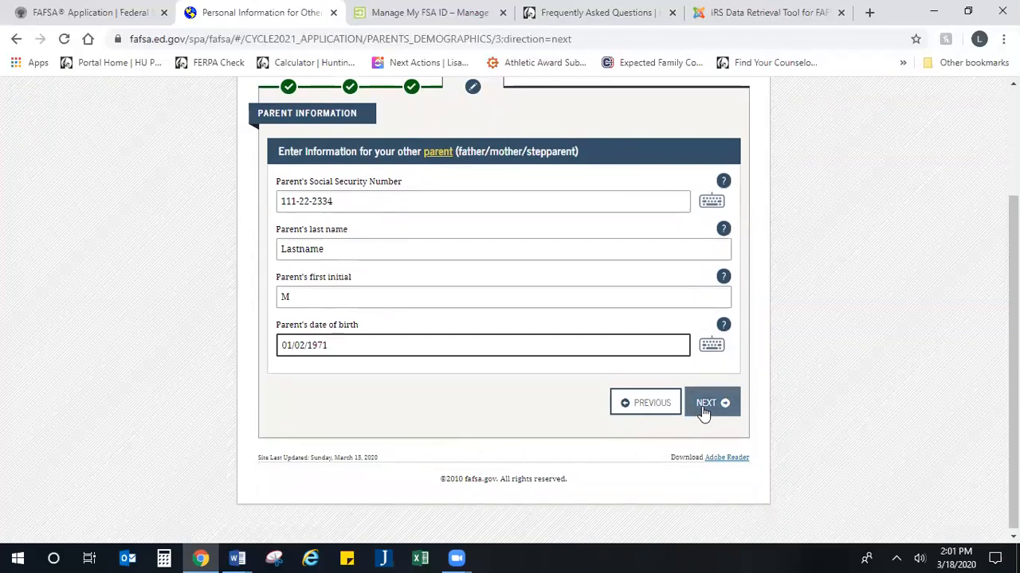
Step: Answer Yes that the parents have lived in Indiana for at least 5 years
left_click(705, 410)
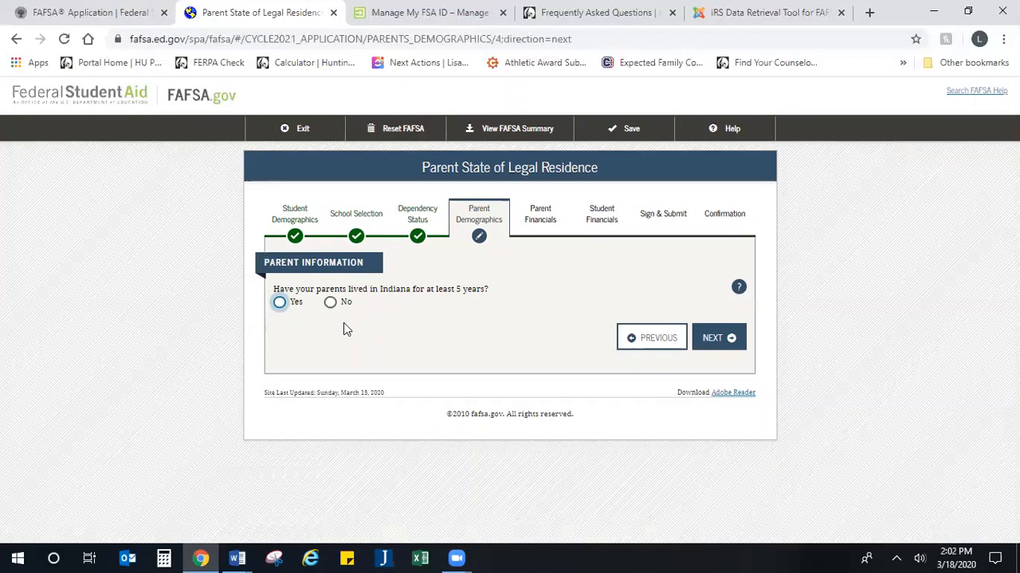
left_click(279, 303)
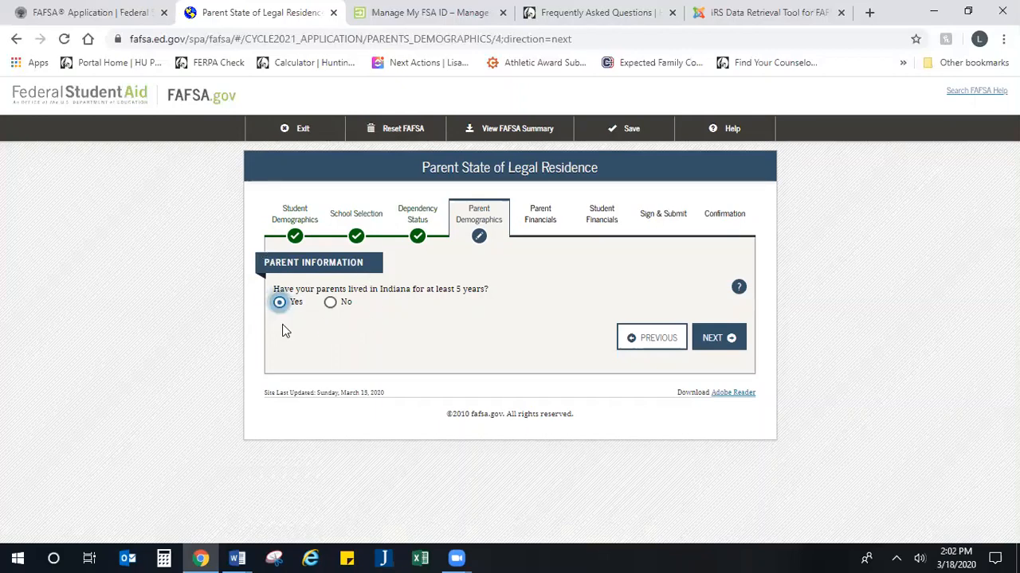
left_click(711, 343)
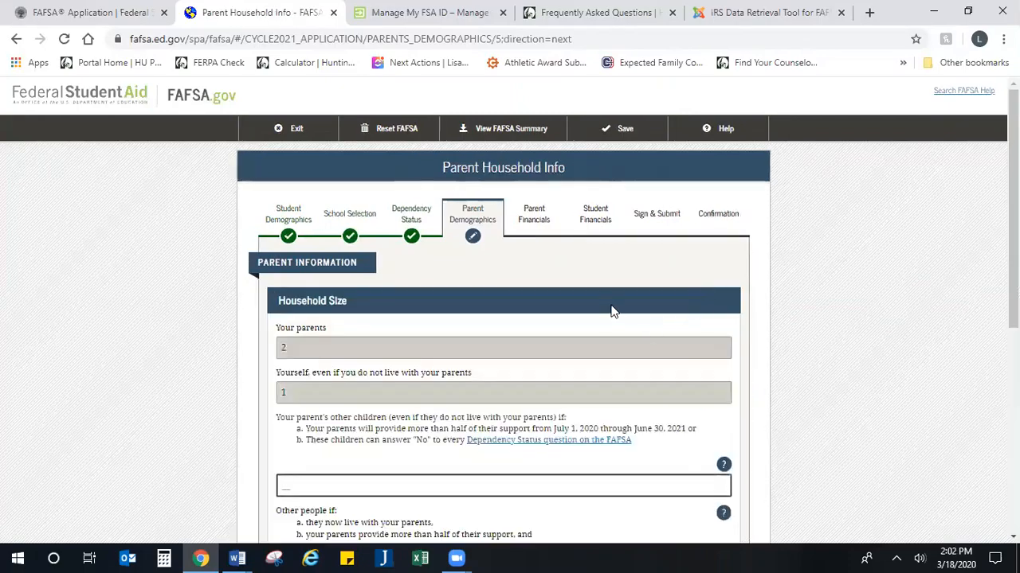
Step: Review the prefilled household counts for the parents and the student
scroll(568, 289, "down", 2)
scroll(630, 269, "up", 1)
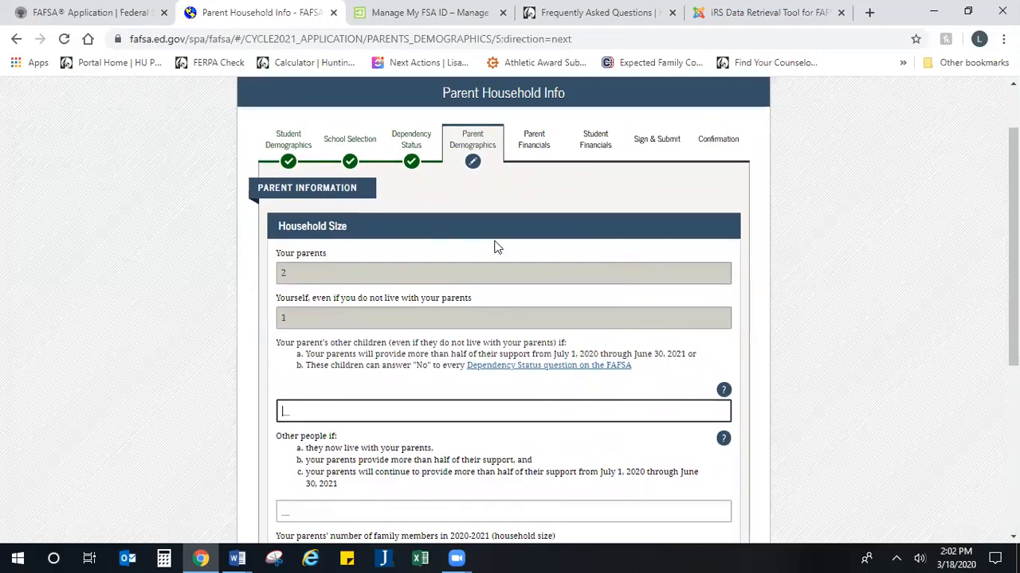
scroll(343, 247, "down", 1)
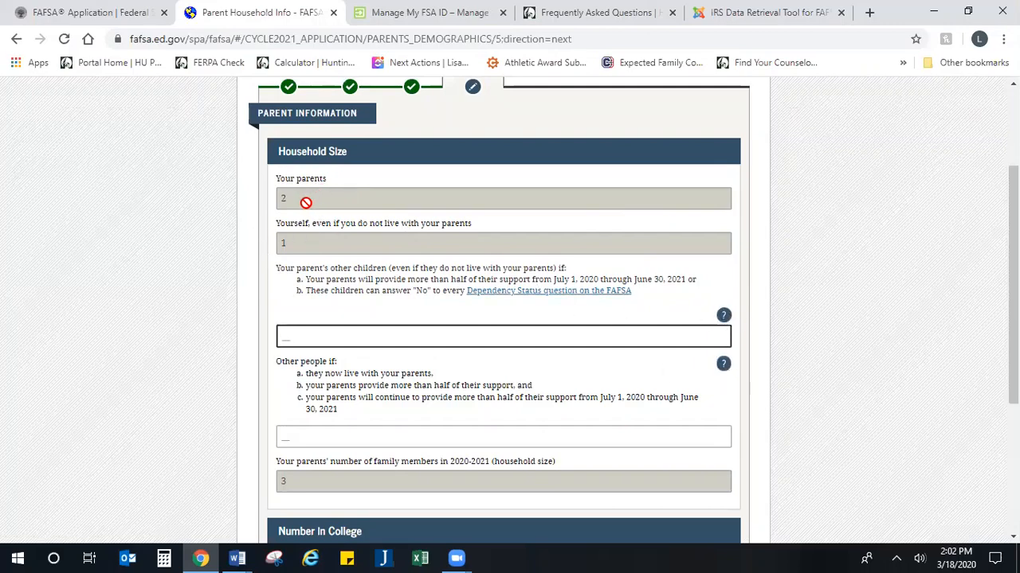
left_click_drag(311, 198, 267, 206)
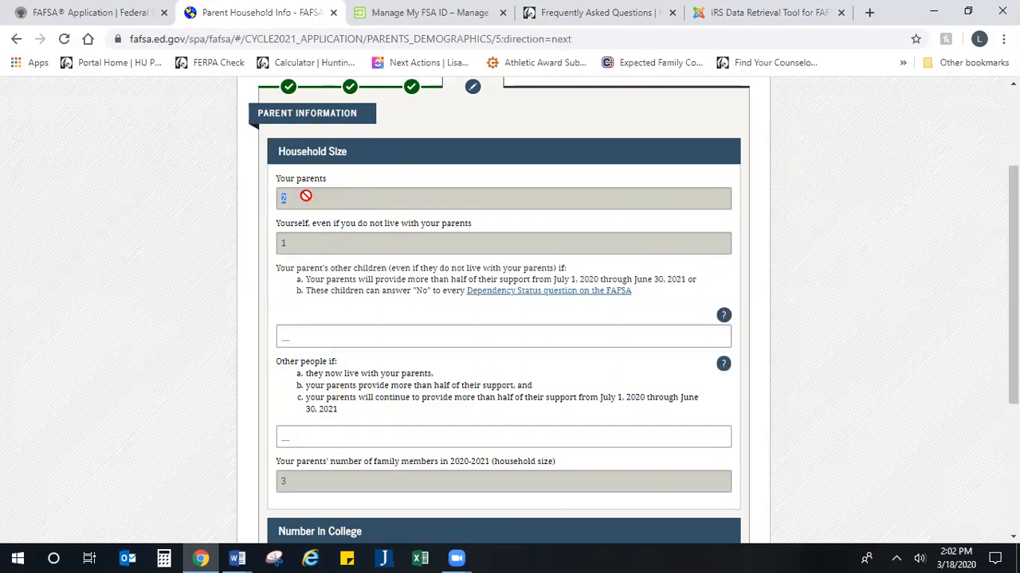
left_click_drag(319, 243, 265, 249)
scroll(265, 244, "down", 1)
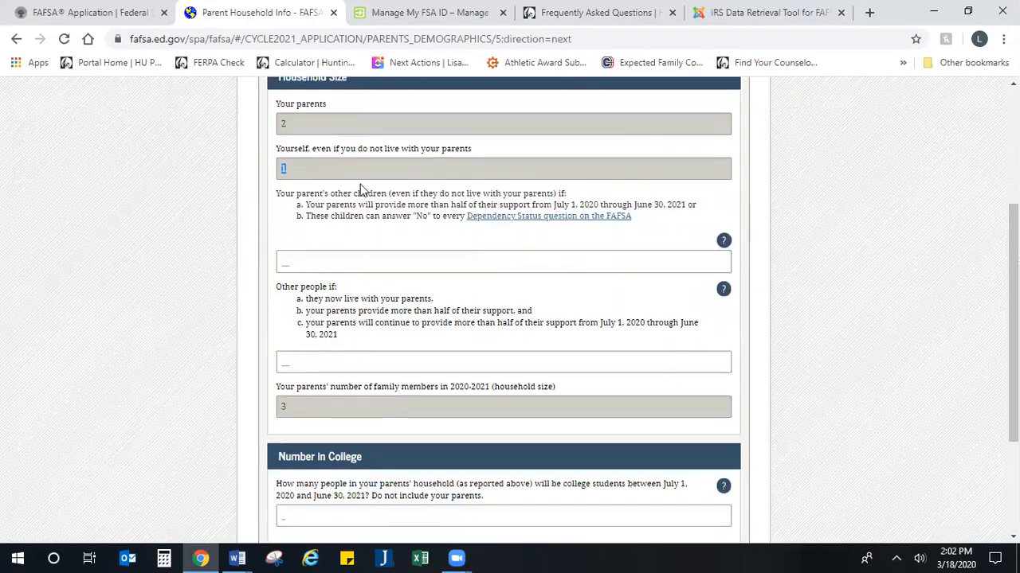
Step: Enter 2 other children and 1 other person so household size updates to 6
left_click(326, 265)
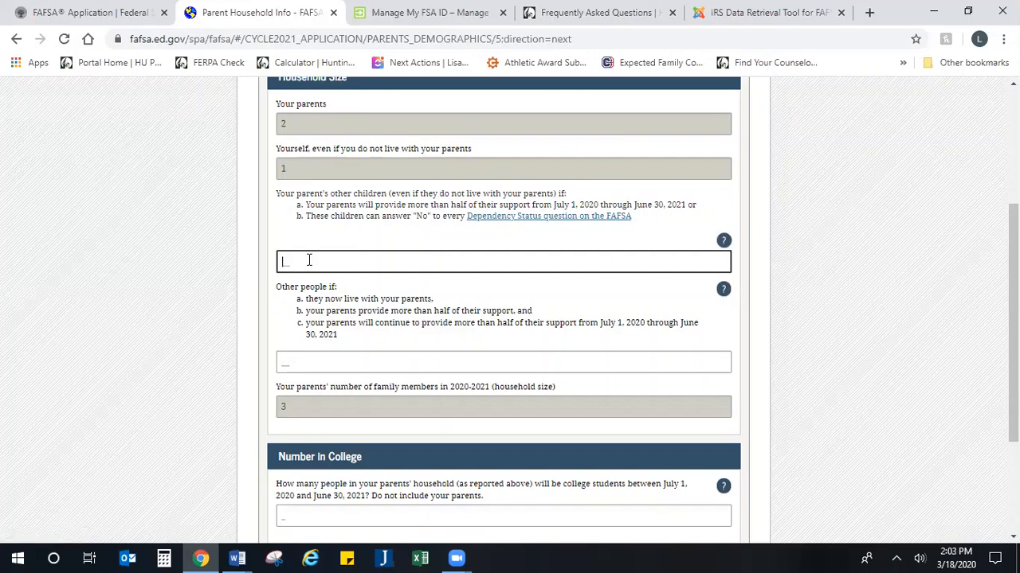
type("2")
scroll(303, 266, "down", 1)
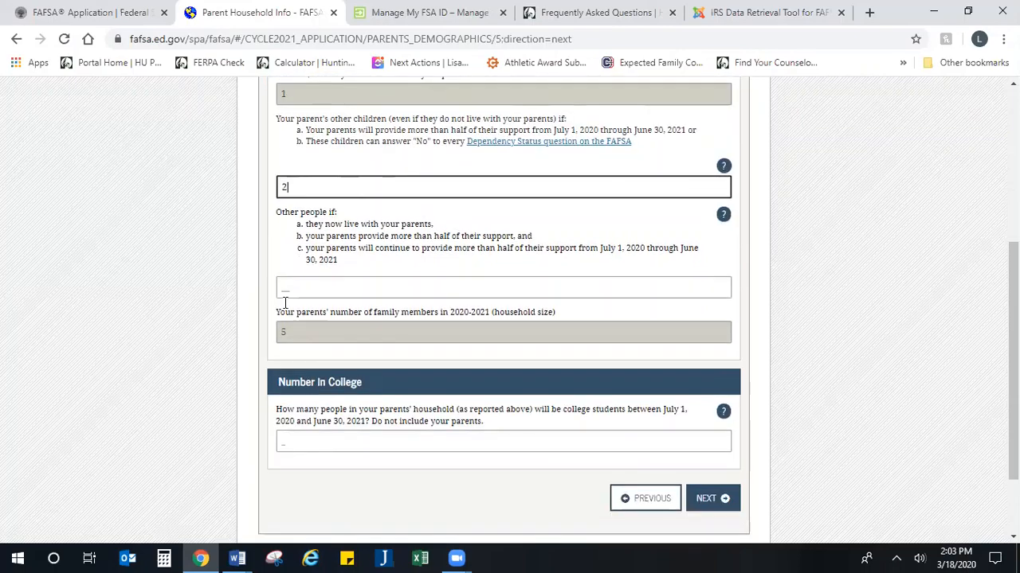
left_click(336, 287)
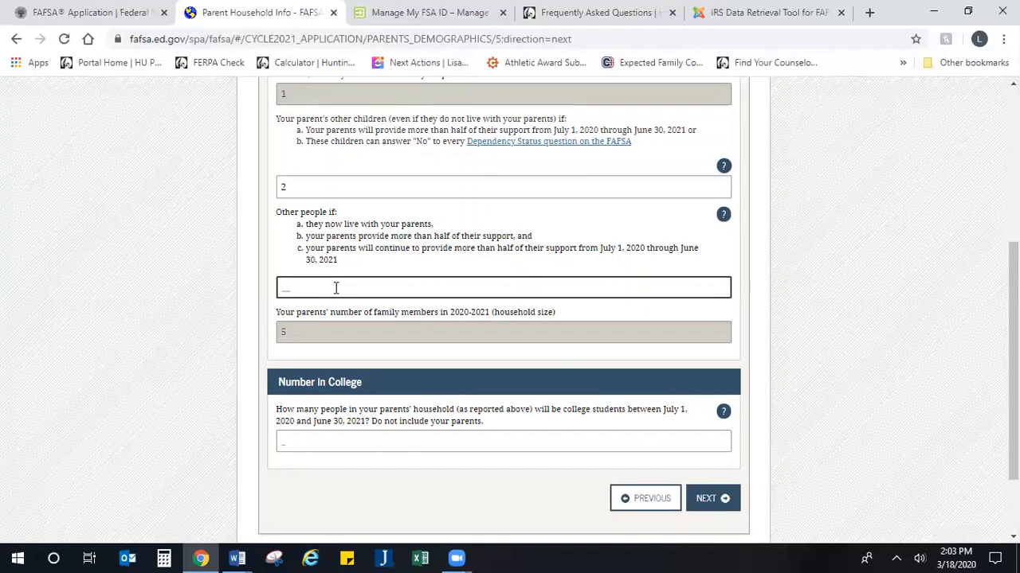
type("1")
scroll(336, 288, "down", 2)
left_click(293, 263)
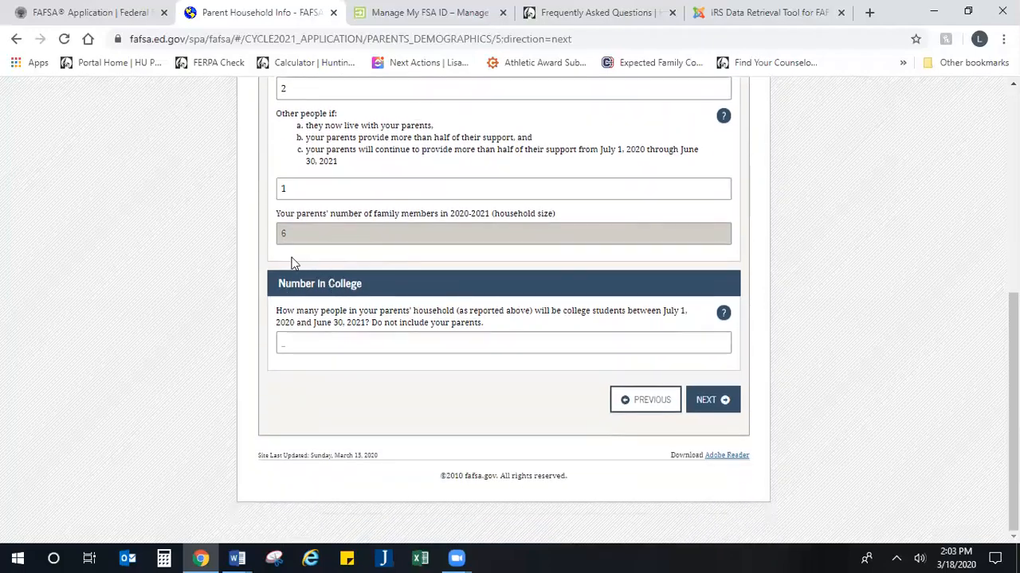
Step: Enter 3 as the number in college, excluding parents, and save the household answers
left_click(373, 345)
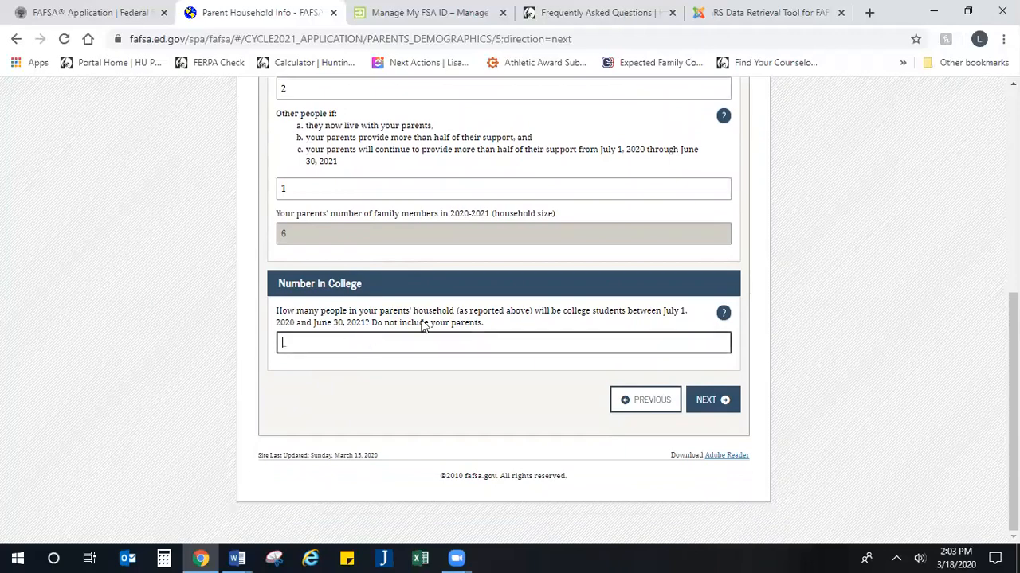
left_click_drag(485, 323, 370, 327)
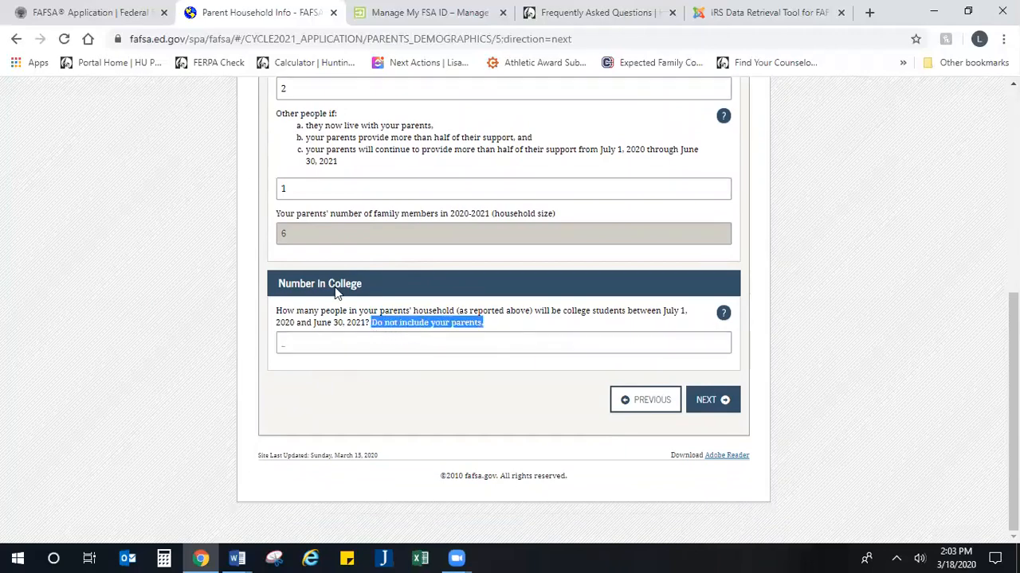
left_click(339, 340)
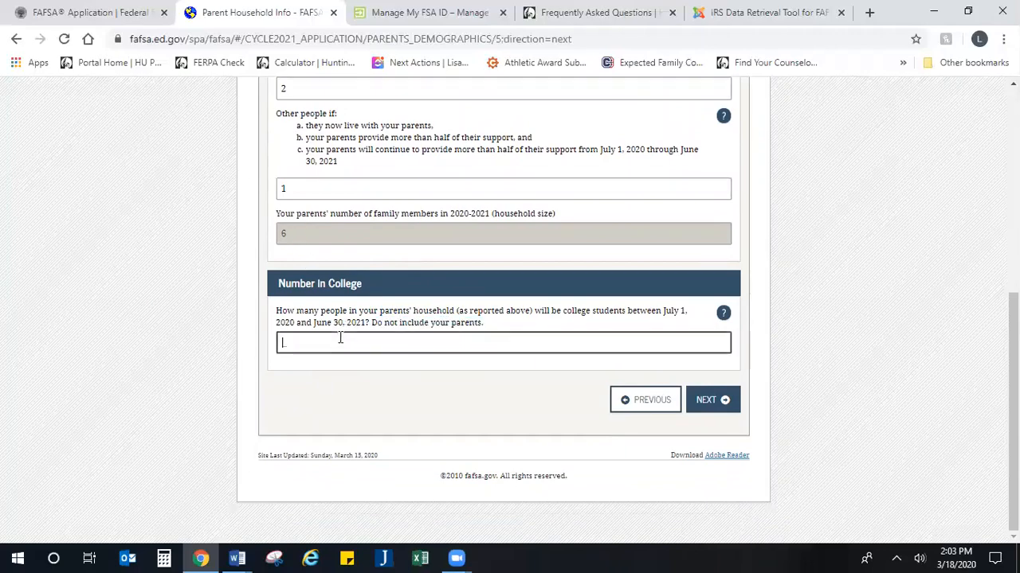
type("3")
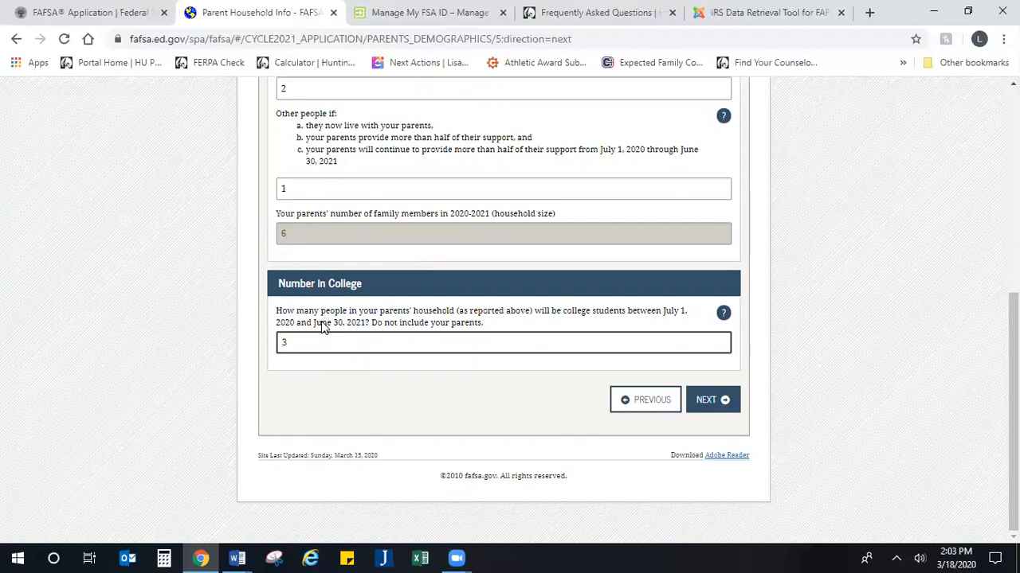
left_click(715, 410)
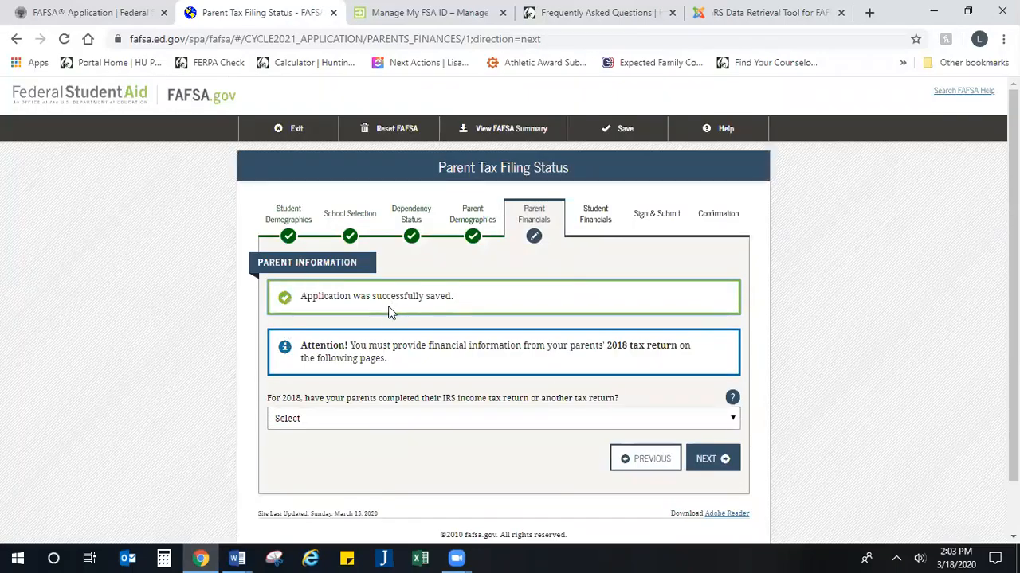
Step: Mark the parents' 2018 tax return as Already completed on an IRS 1040
scroll(388, 319, "down", 1)
left_click(401, 367)
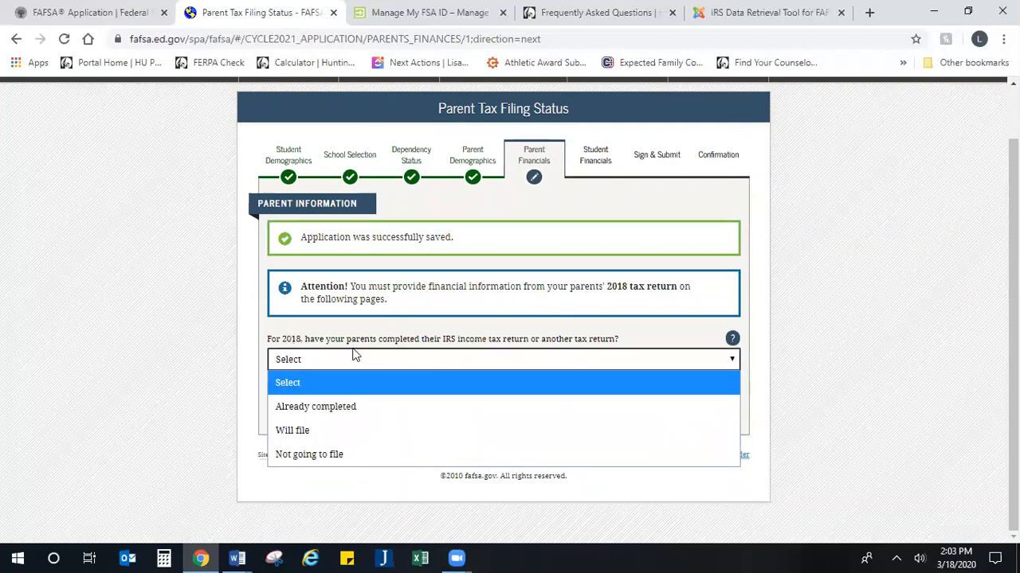
left_click(359, 406)
scroll(418, 398, "down", 1)
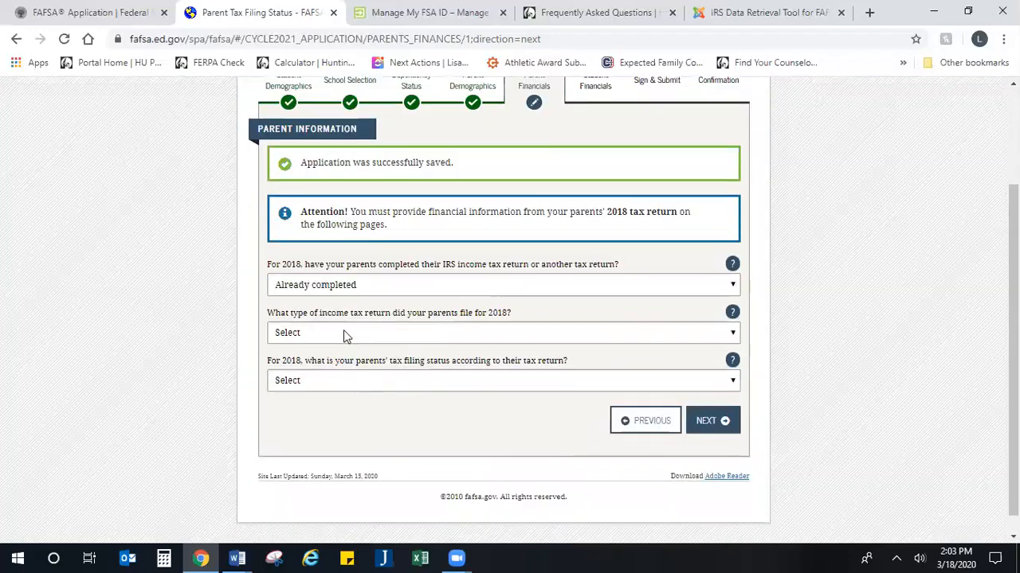
left_click(344, 329)
left_click(325, 378)
left_click(389, 380)
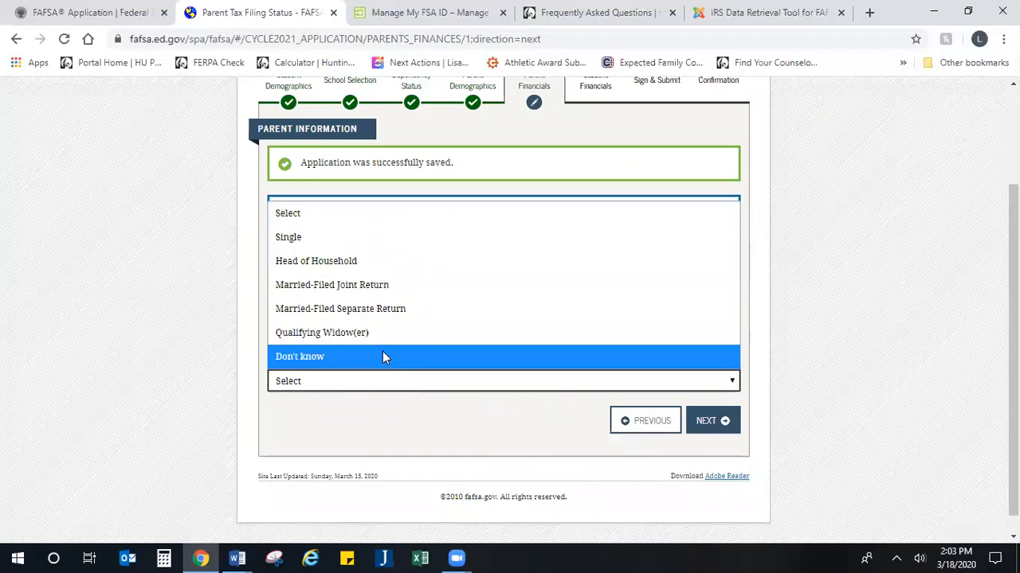
left_click(348, 384)
left_click(338, 338)
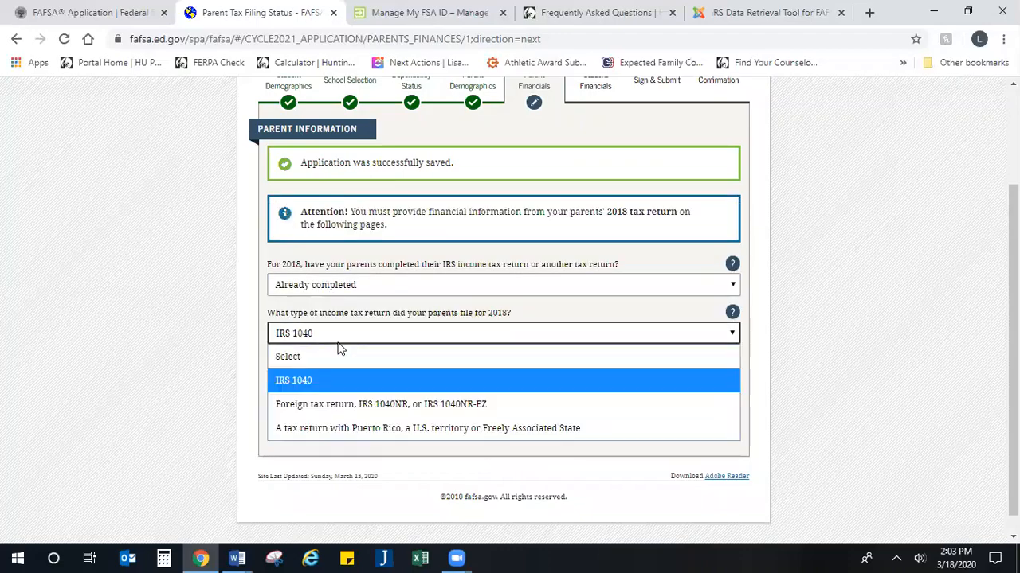
left_click(400, 384)
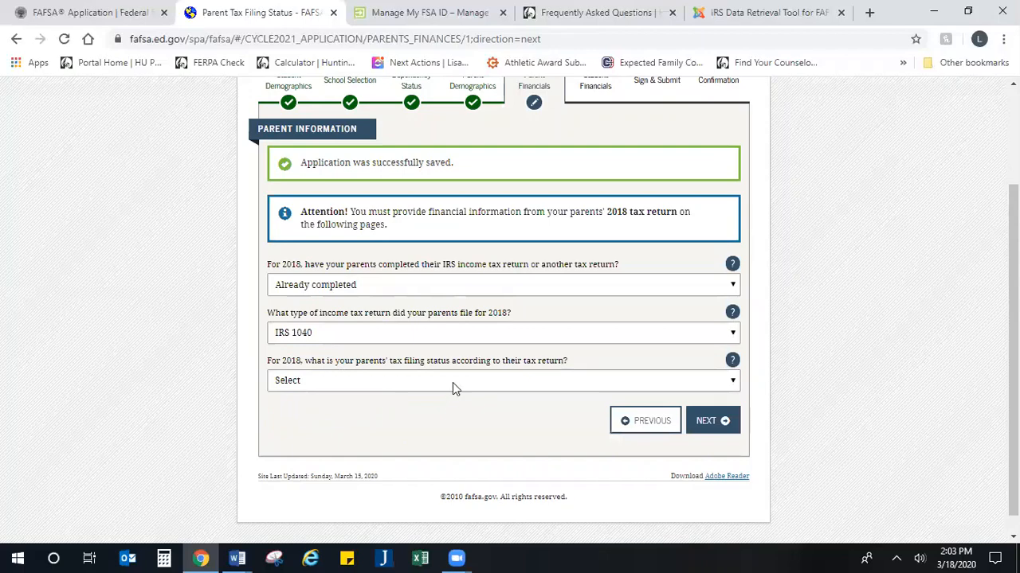
Step: Set filing status to Married-Filed Joint Return and view the IRS Data Retrieval Tool guide
left_click(430, 382)
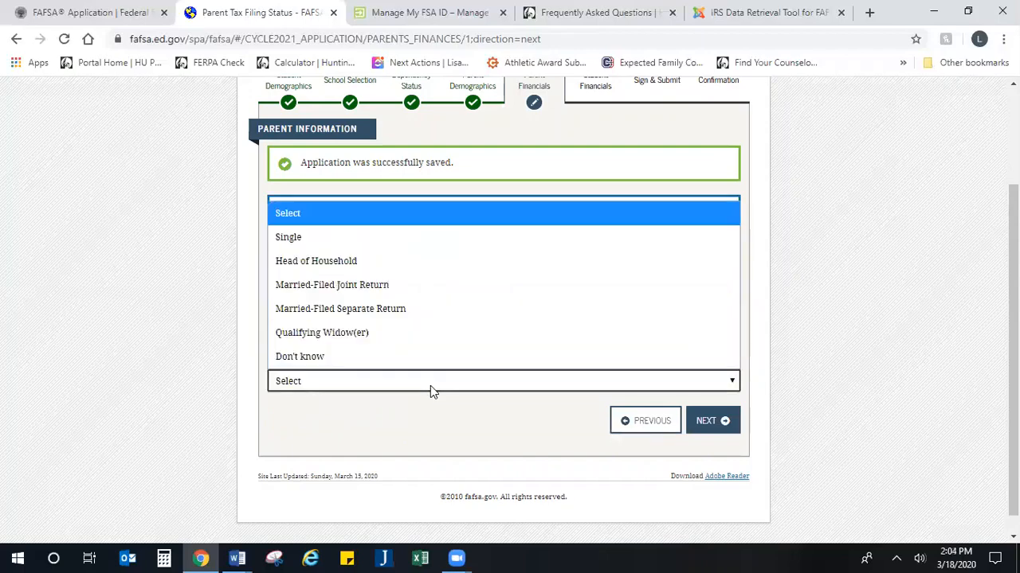
left_click(437, 294)
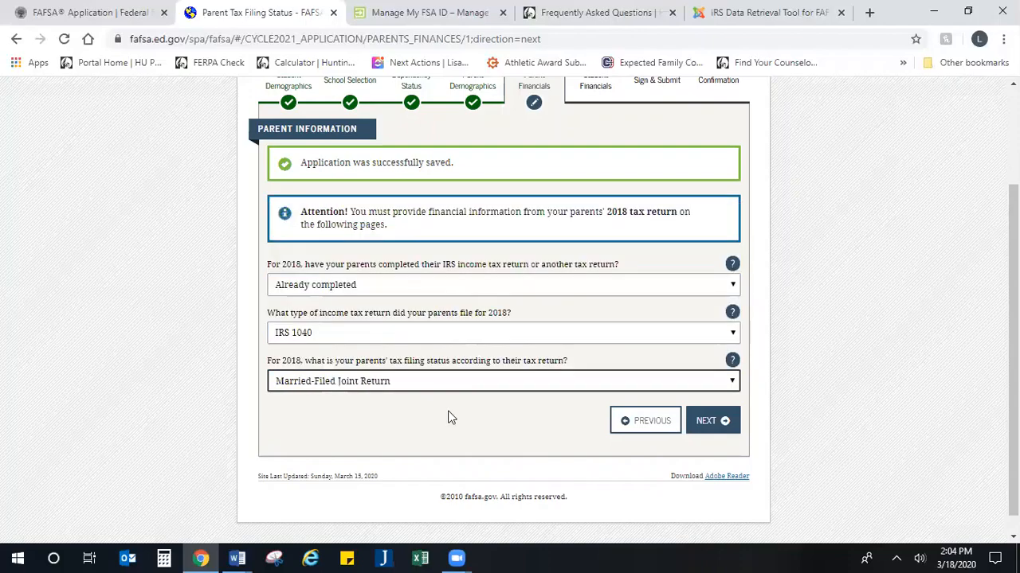
scroll(259, 321, "down", 2)
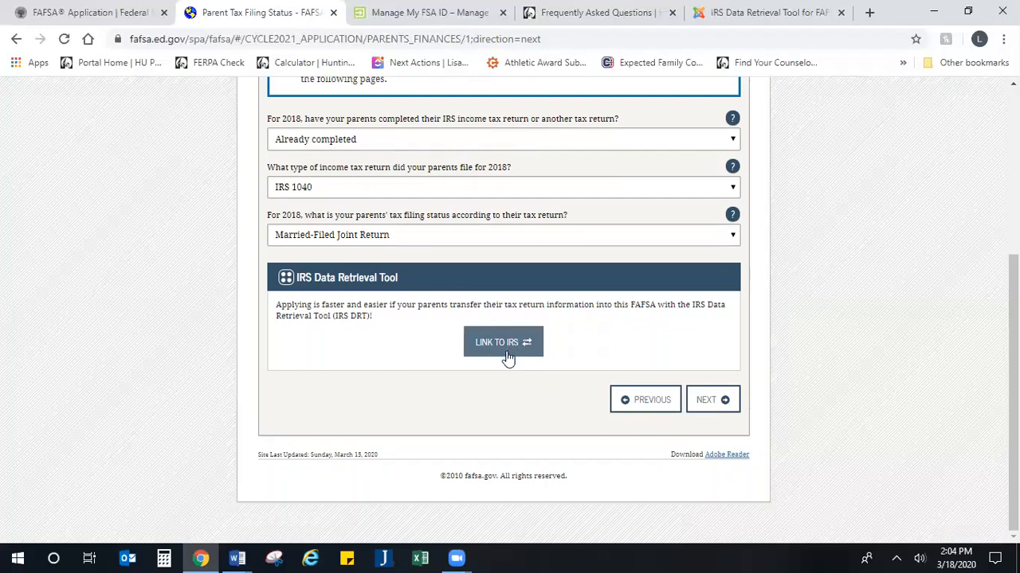
left_click(753, 10)
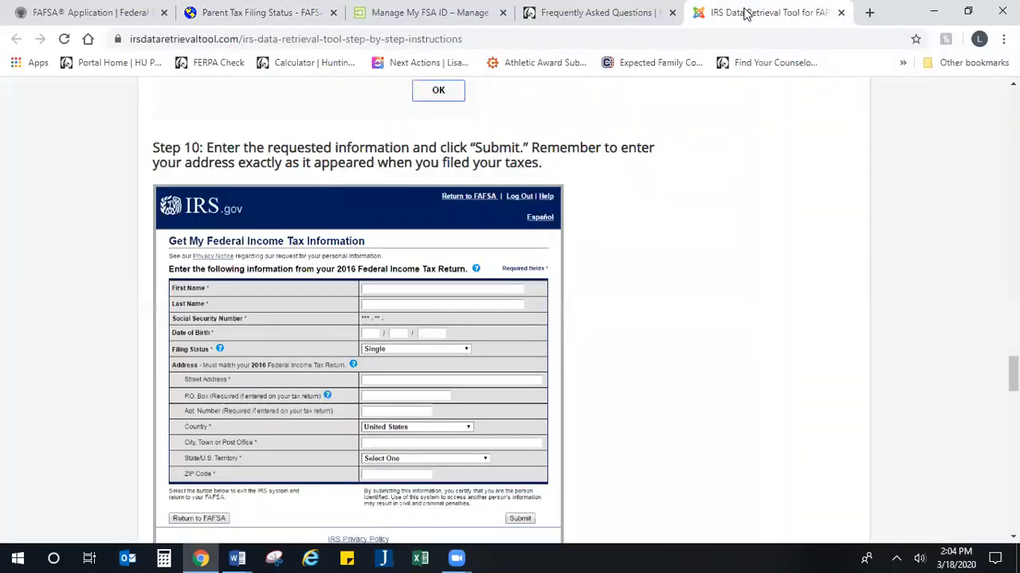
scroll(442, 339, "up", 6)
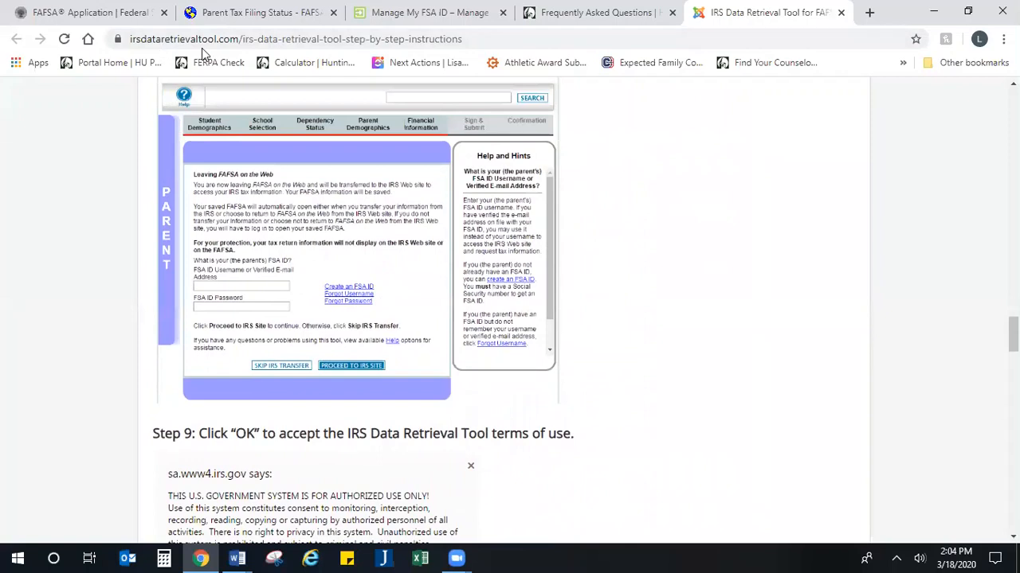
scroll(267, 271, "up", 1)
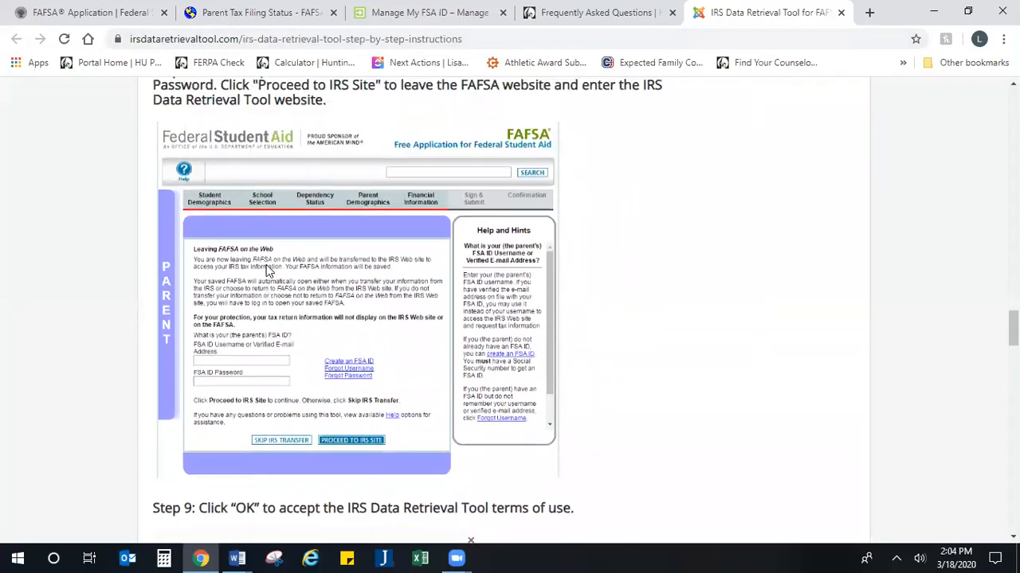
scroll(267, 271, "down", 1)
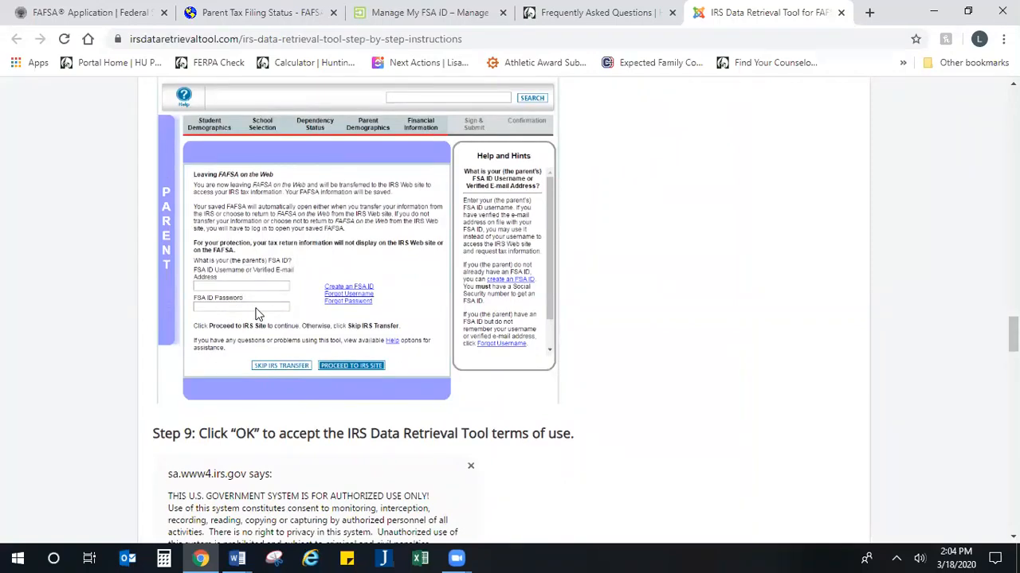
scroll(258, 315, "down", 3)
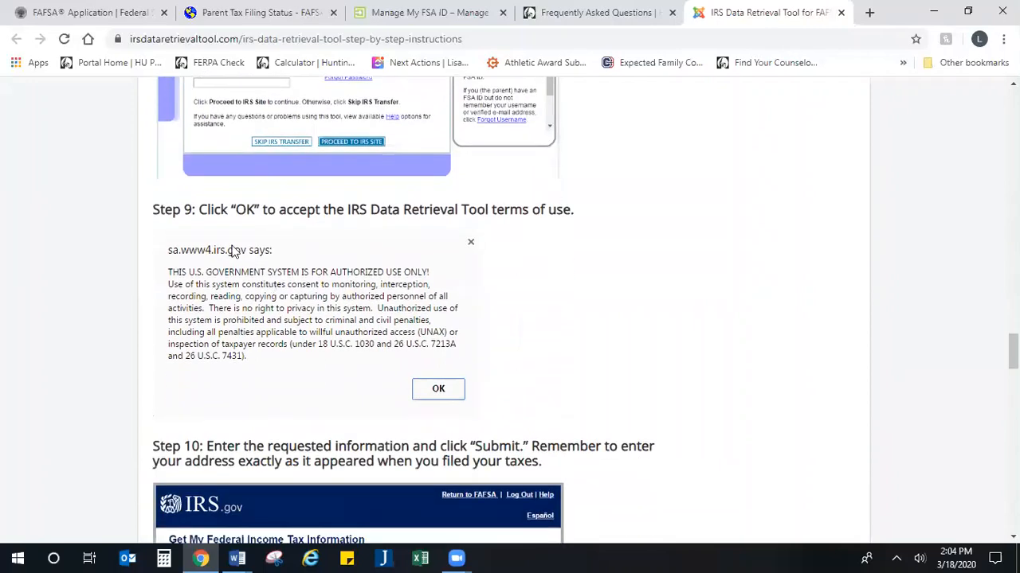
scroll(324, 157, "up", 1)
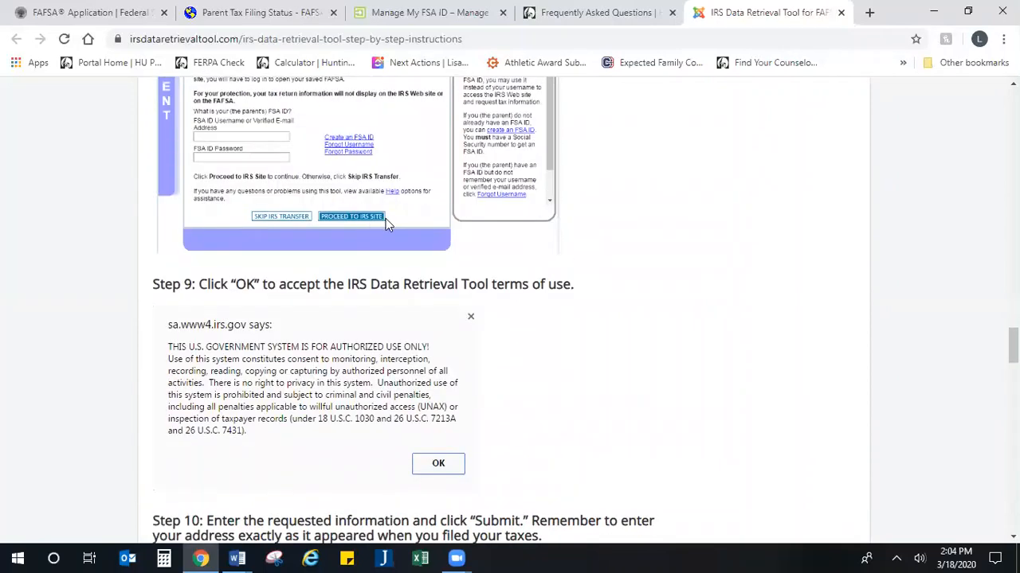
scroll(366, 264, "down", 3)
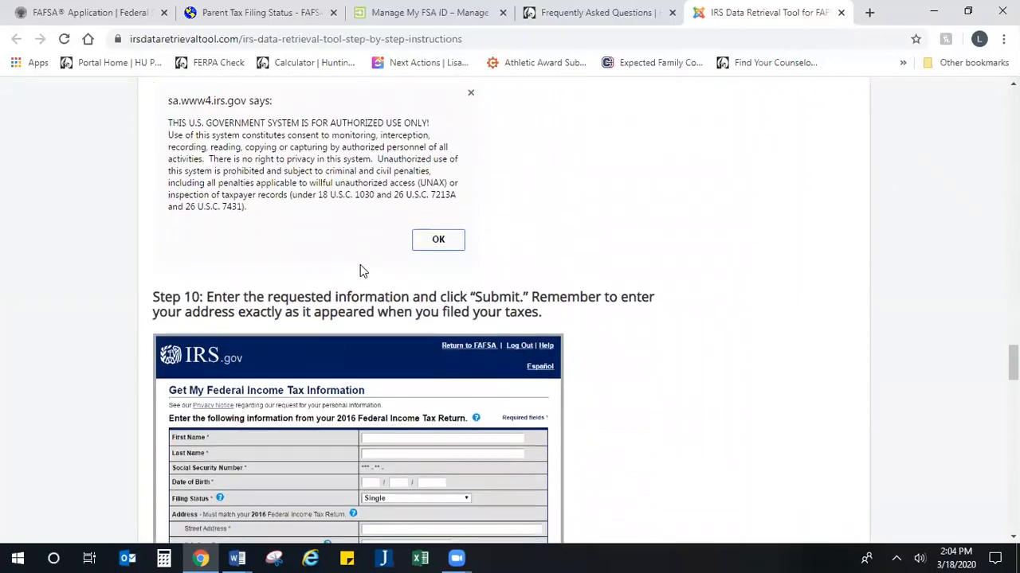
scroll(360, 267, "up", 1)
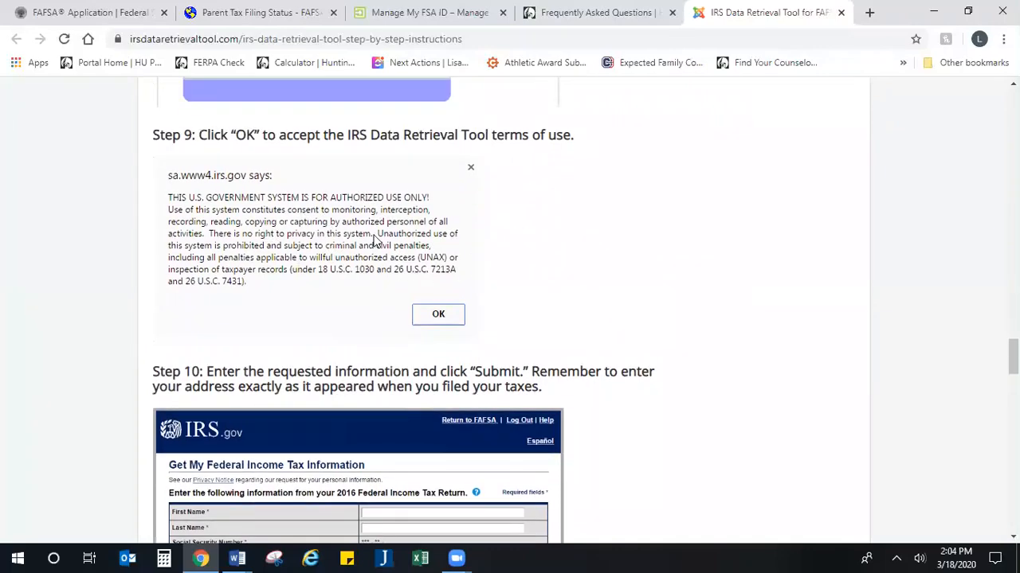
scroll(436, 310, "down", 3)
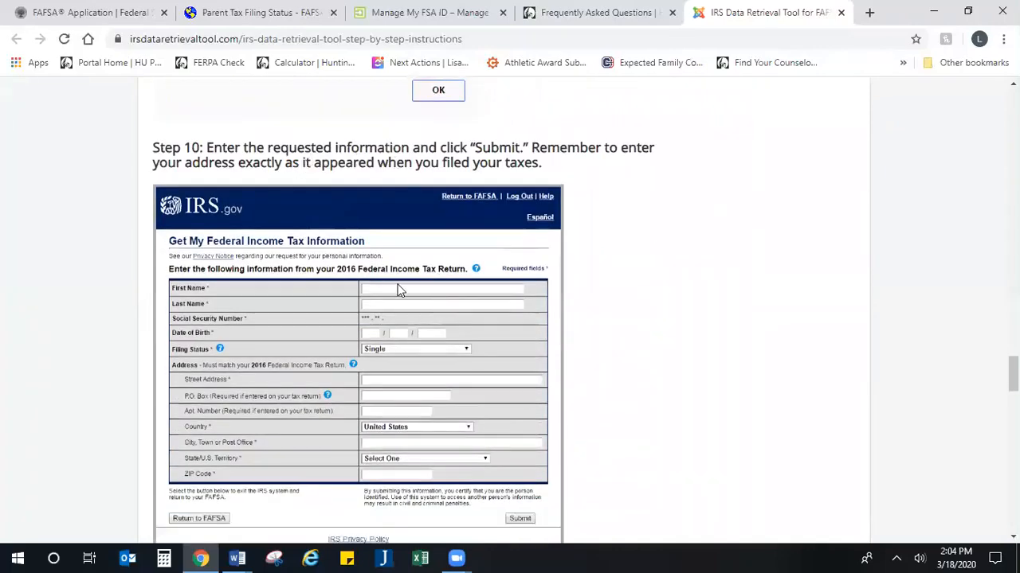
scroll(400, 311, "down", 1)
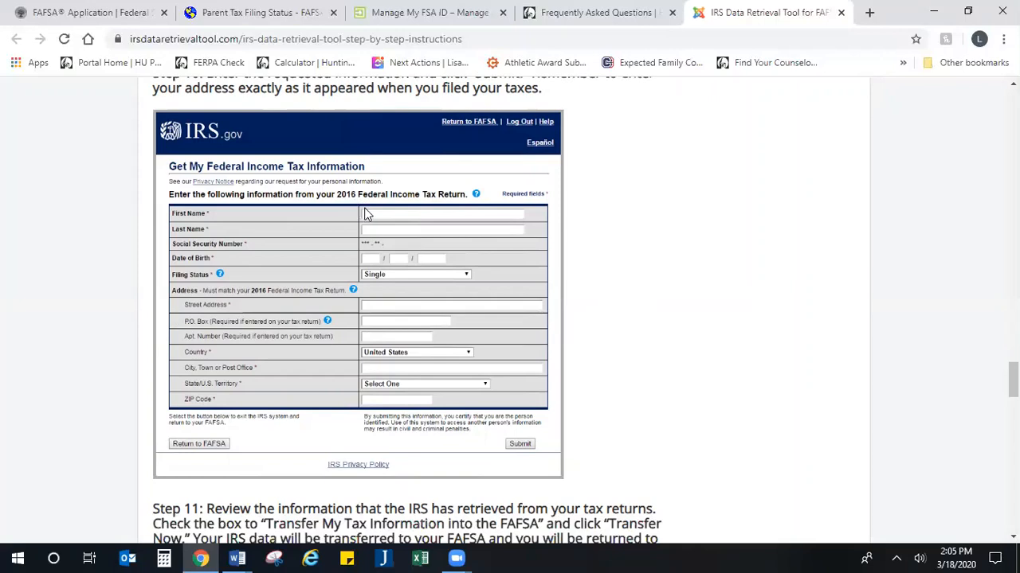
scroll(362, 213, "down", 1)
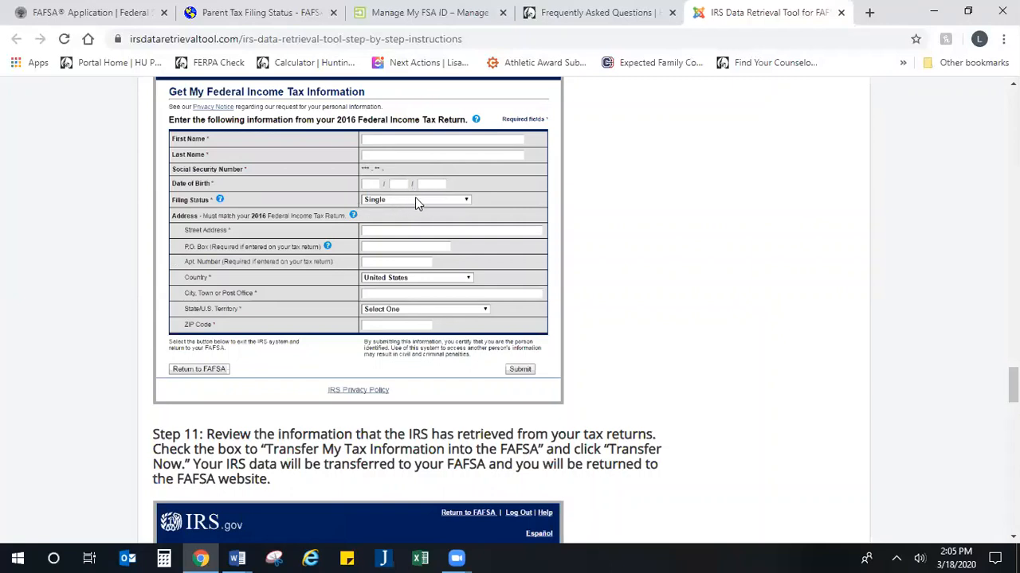
scroll(471, 395, "down", 1)
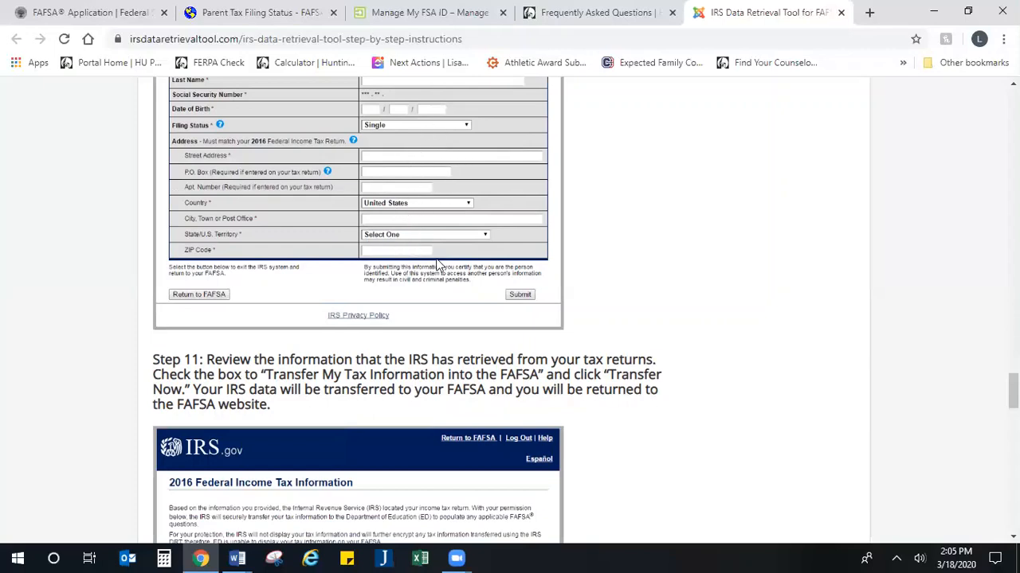
Step: Scroll through the page to review the parent tax filing questions
scroll(421, 273, "down", 1)
scroll(418, 266, "down", 1)
scroll(382, 295, "up", 2)
scroll(355, 318, "down", 3)
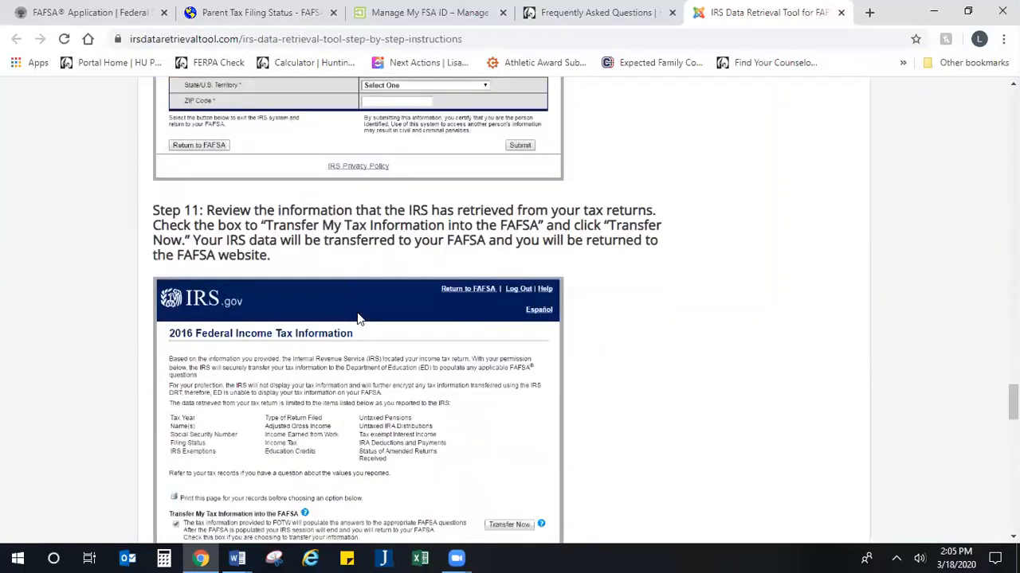
scroll(356, 316, "down", 1)
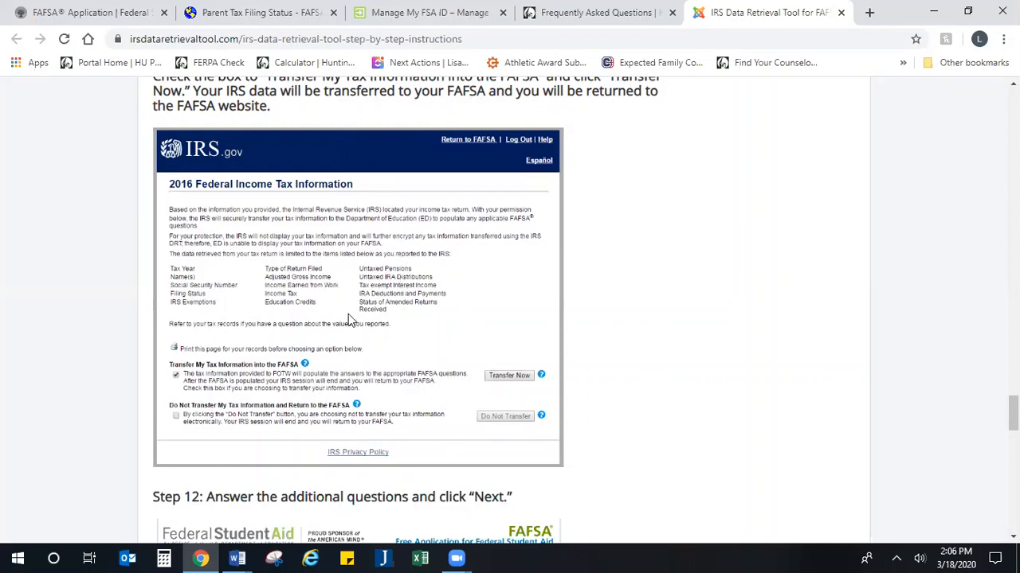
scroll(434, 326, "down", 5)
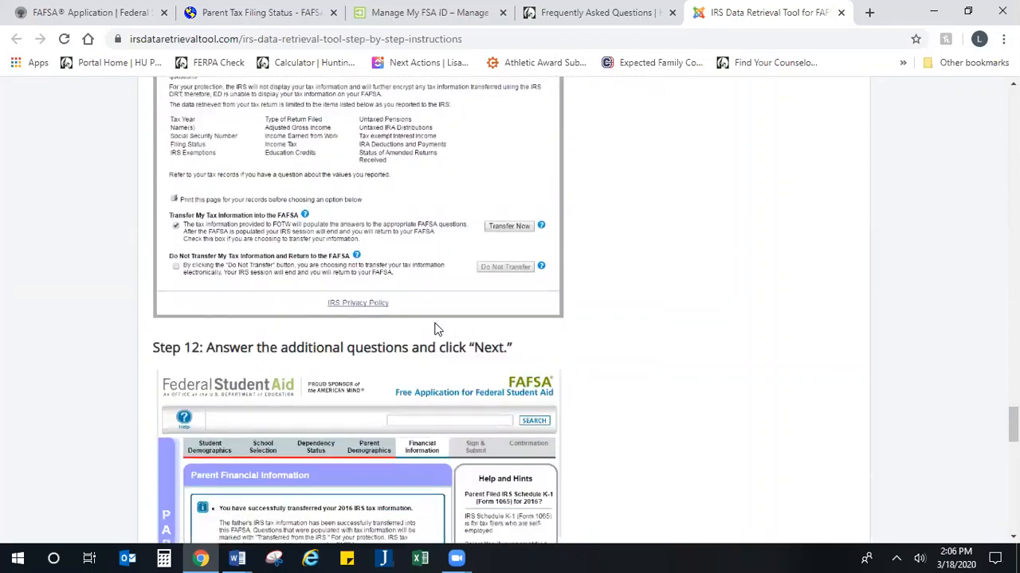
scroll(418, 303, "up", 2)
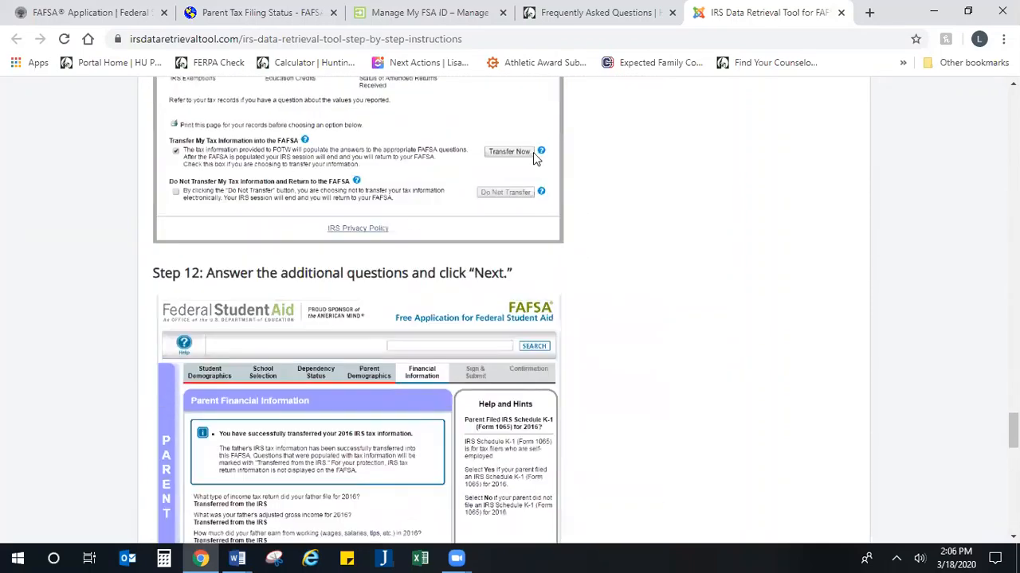
scroll(398, 215, "down", 2)
scroll(348, 223, "down", 2)
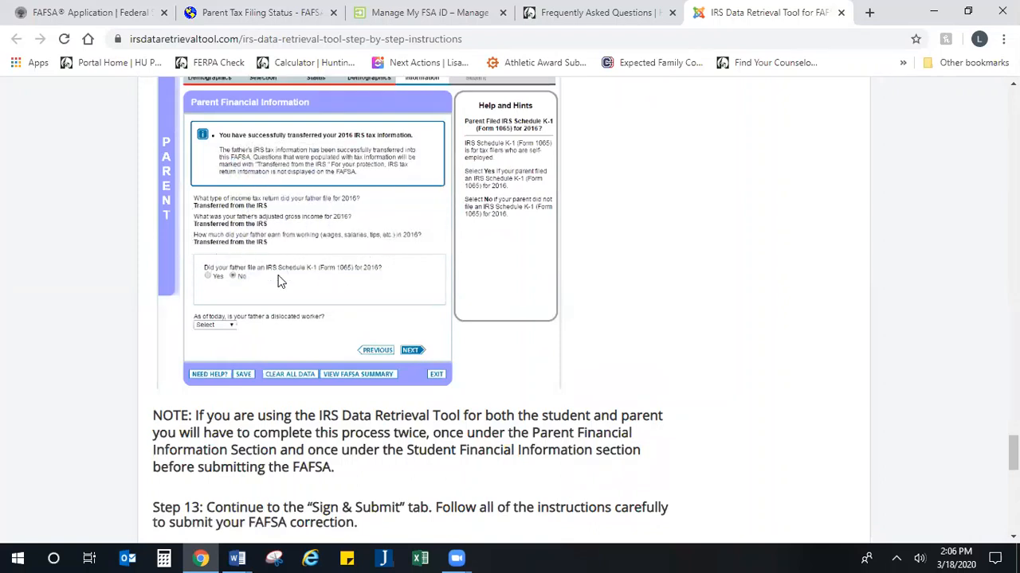
scroll(239, 295, "down", 1)
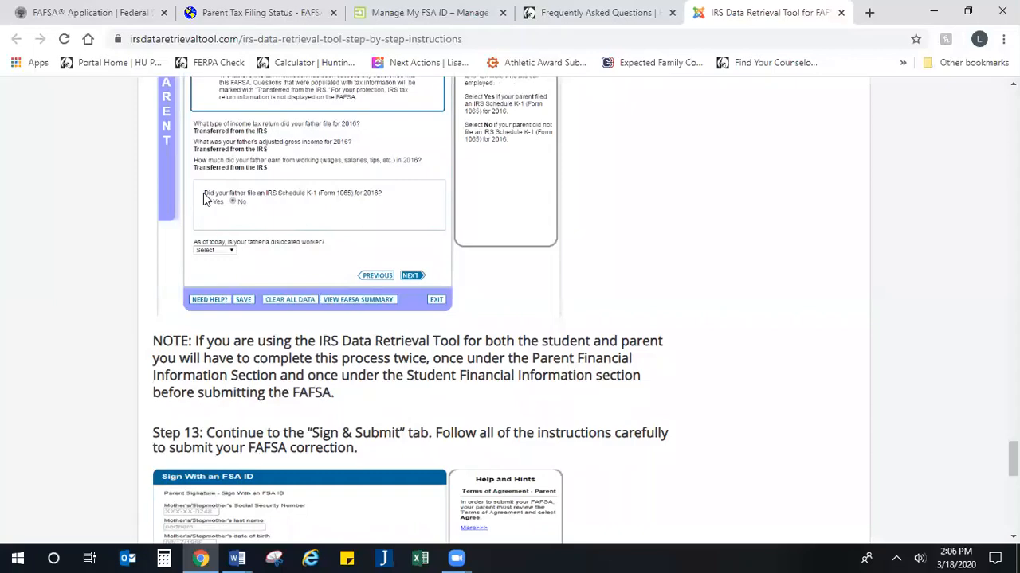
scroll(242, 219, "down", 2)
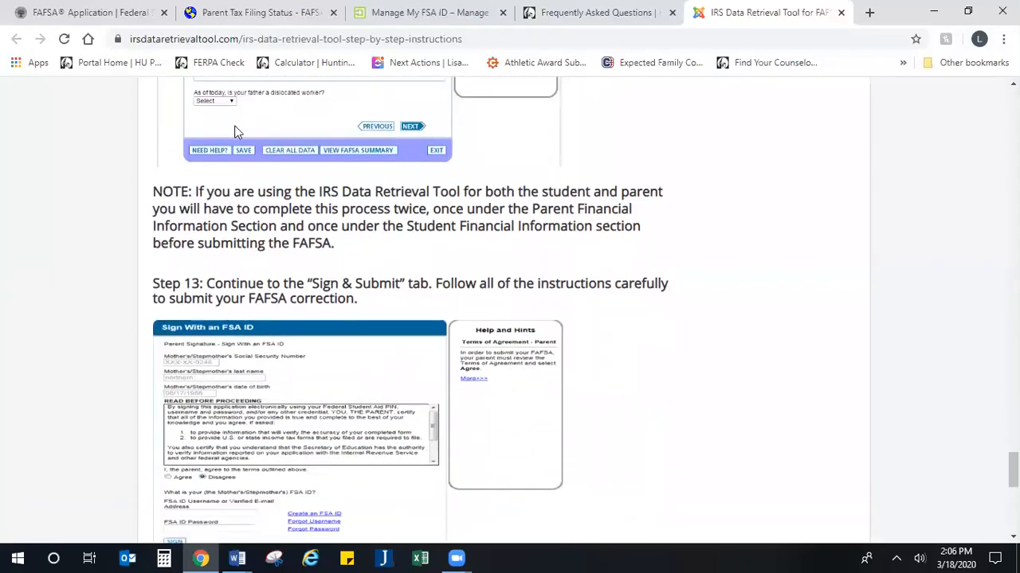
scroll(239, 136, "down", 3)
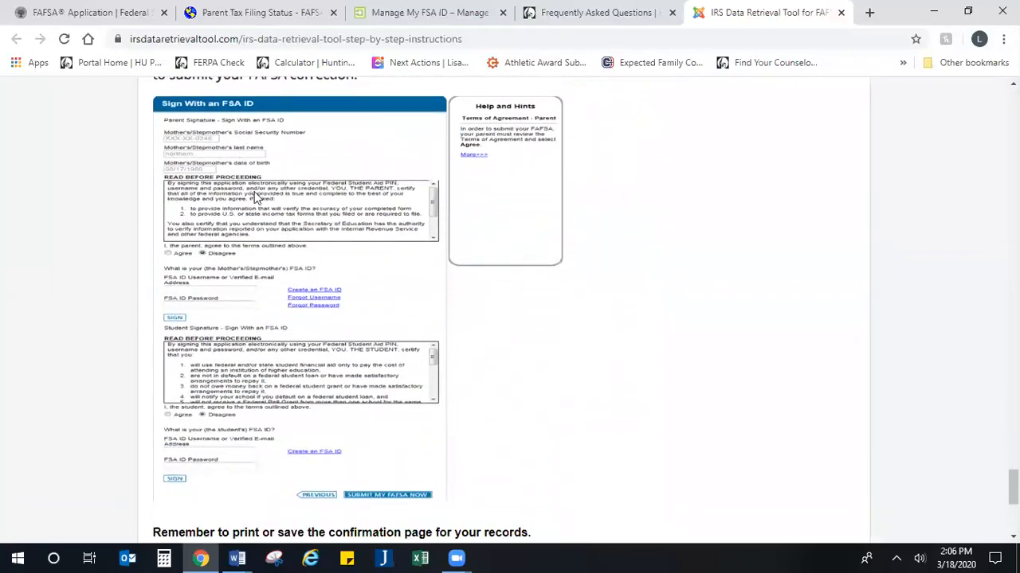
scroll(255, 198, "up", 1)
scroll(256, 197, "down", 1)
scroll(199, 167, "down", 5)
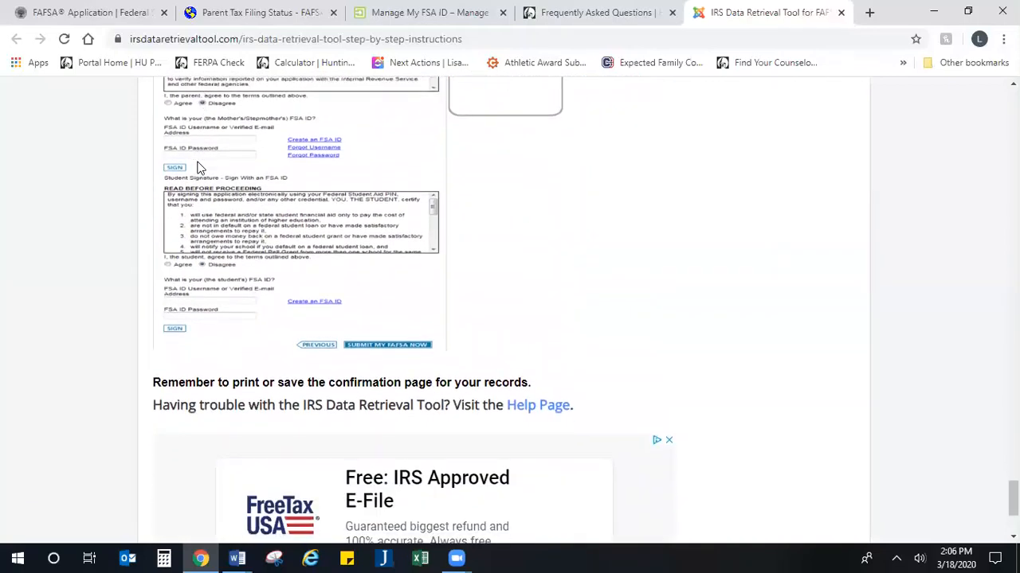
Step: Glance at the FAQ and FSA ID tabs, then submit the parent tax filing answers
left_click(570, 10)
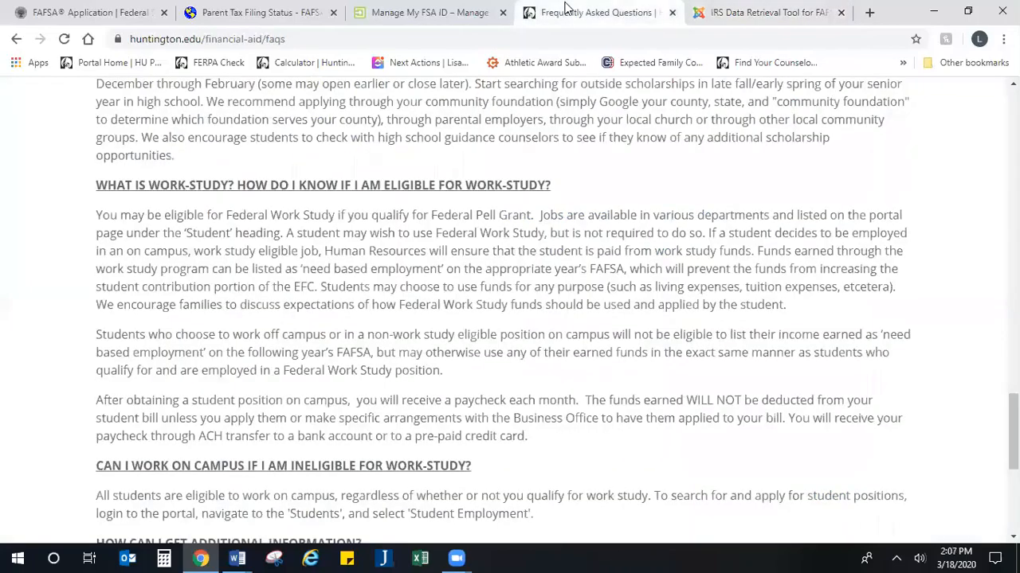
left_click(420, 12)
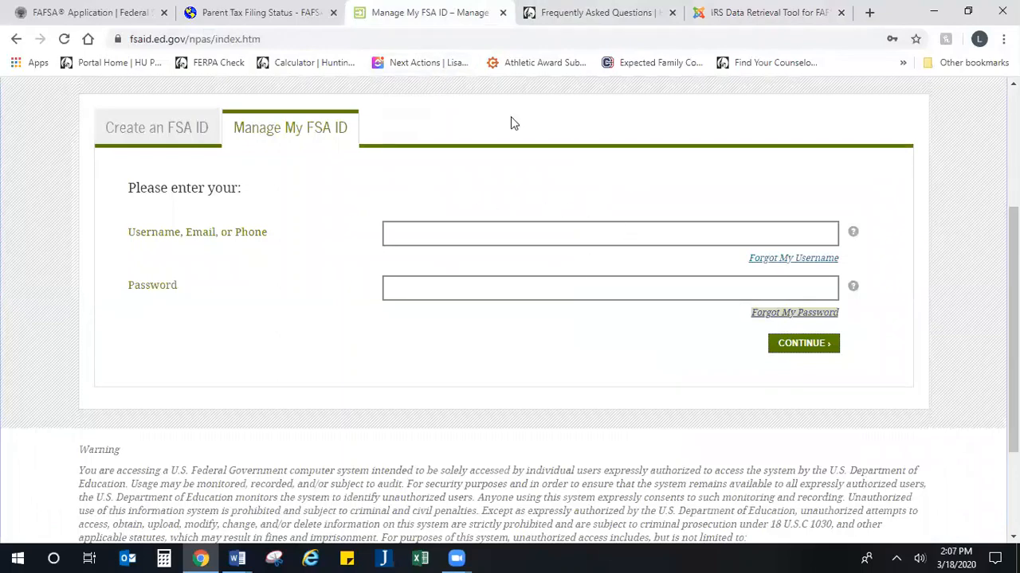
left_click(282, 12)
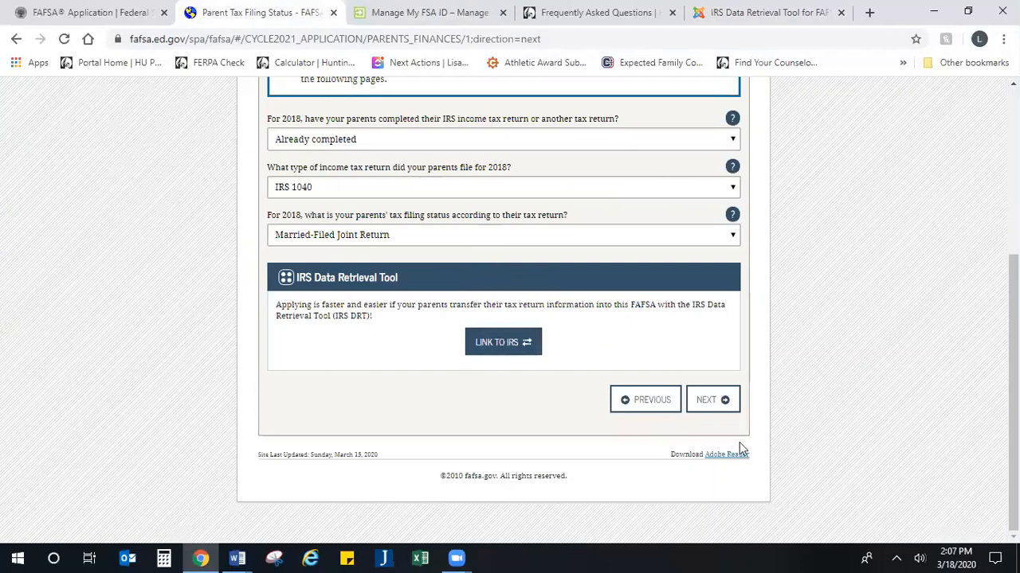
left_click(708, 403)
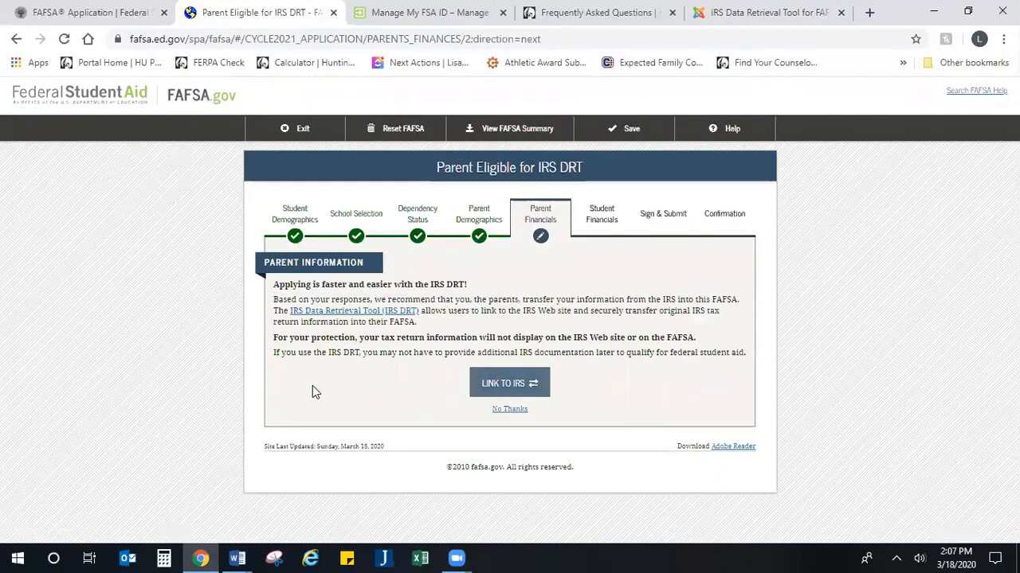
Step: Decline the IRS Data Retrieval Tool and enter 55,000 as the parents' 2018 adjusted gross income
left_click(510, 409)
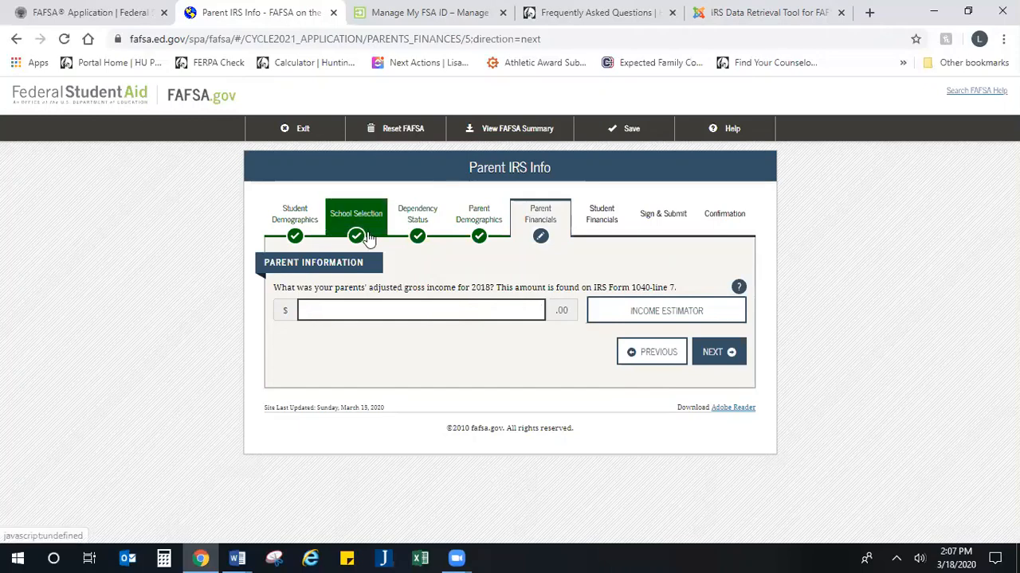
left_click_drag(678, 287, 592, 295)
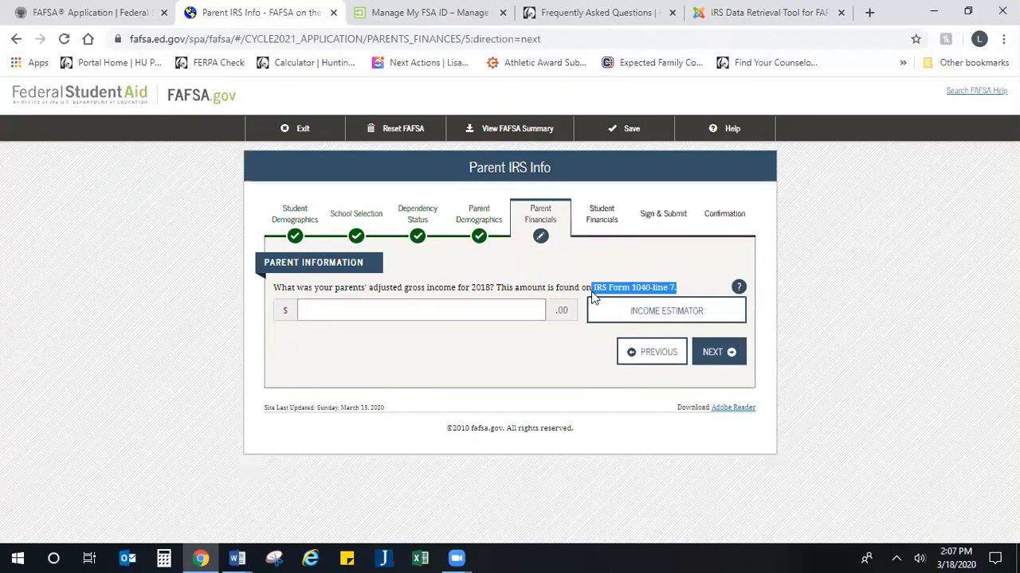
left_click_drag(690, 285, 590, 289)
left_click(393, 314)
type("550000")
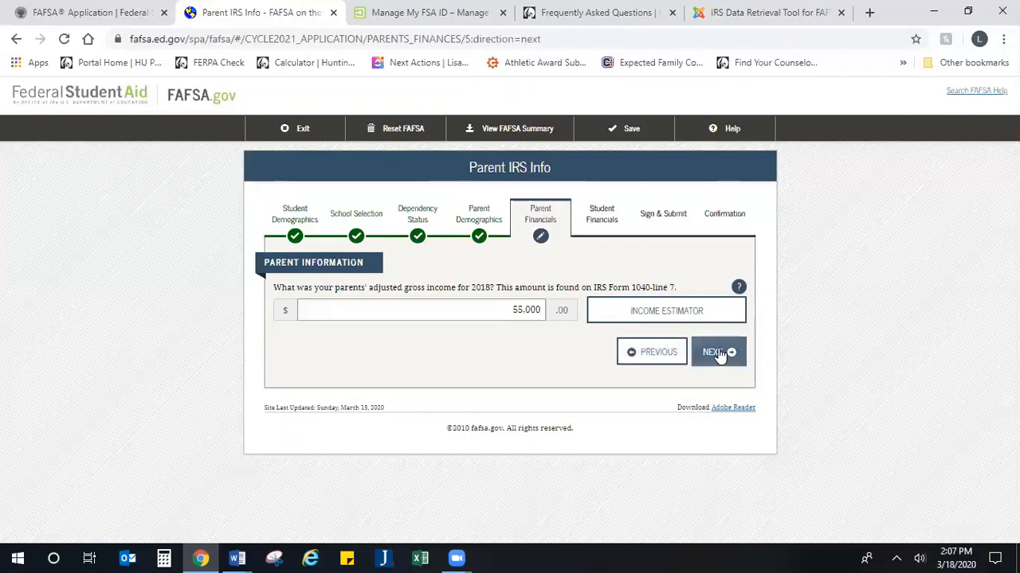
left_click(719, 355)
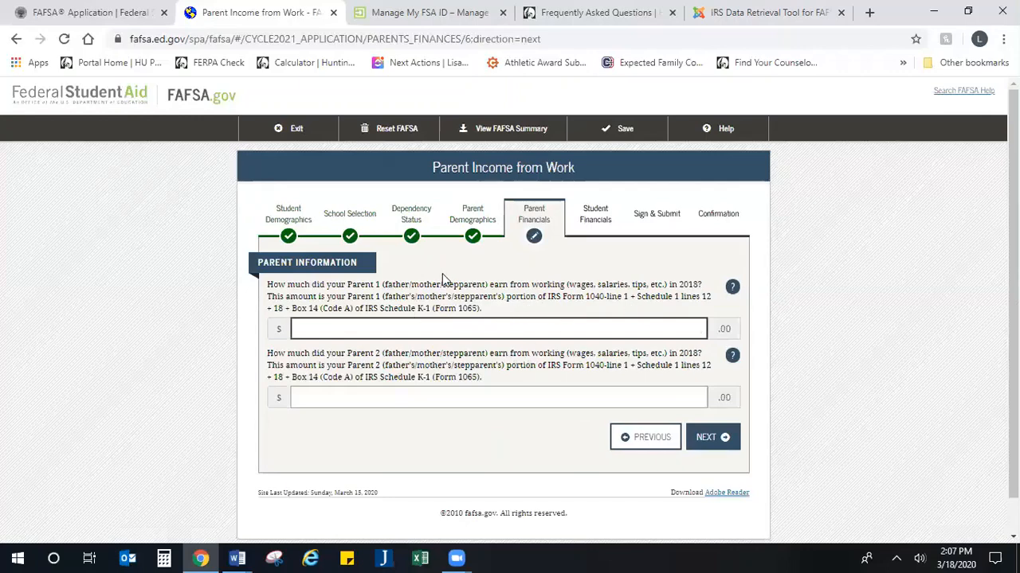
Step: Enter 2018 work earnings of 52,000 for Parent 1 and 4,500 for Parent 2
left_click_drag(443, 275, 569, 310)
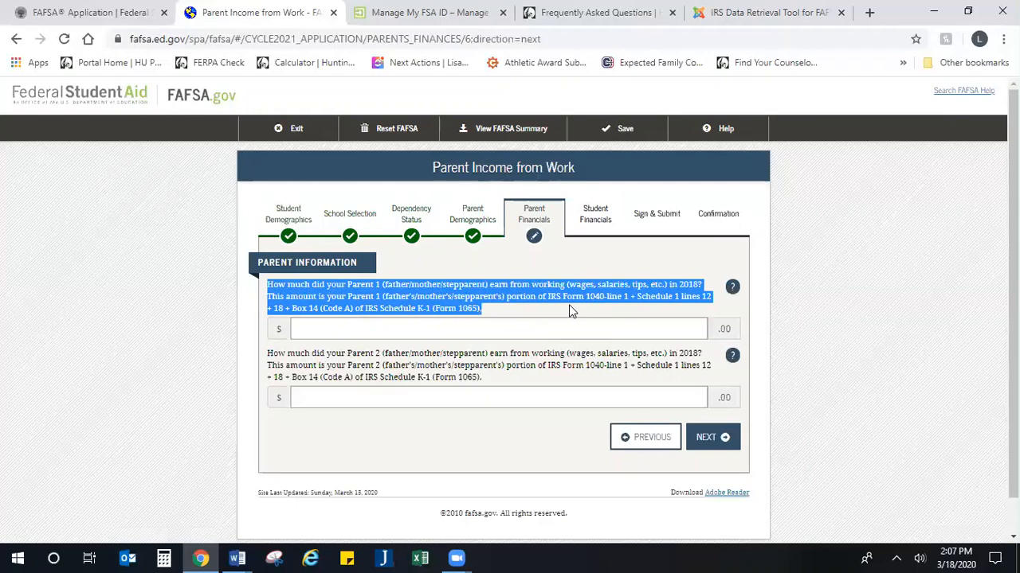
left_click(566, 310)
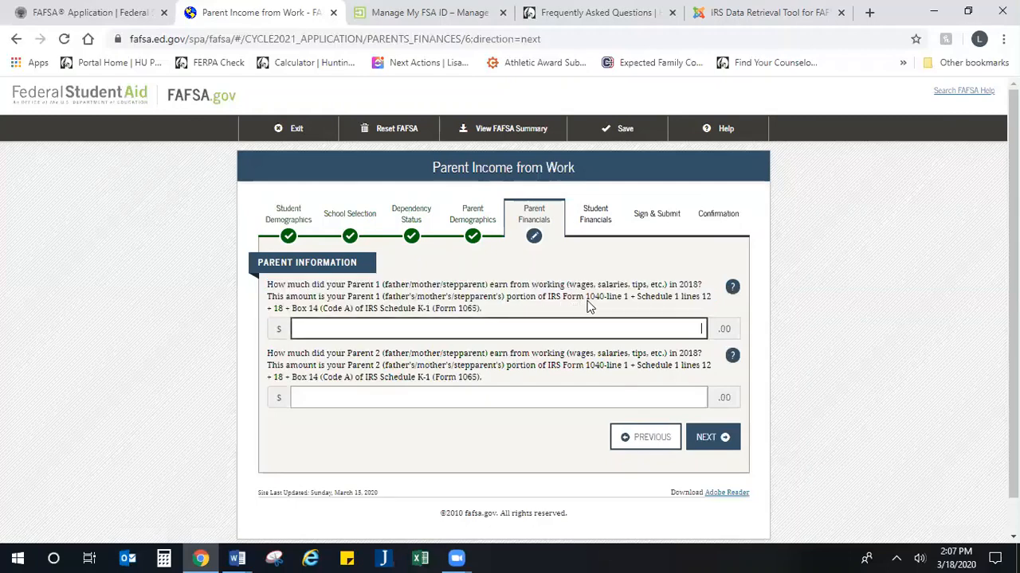
left_click_drag(586, 299, 728, 291)
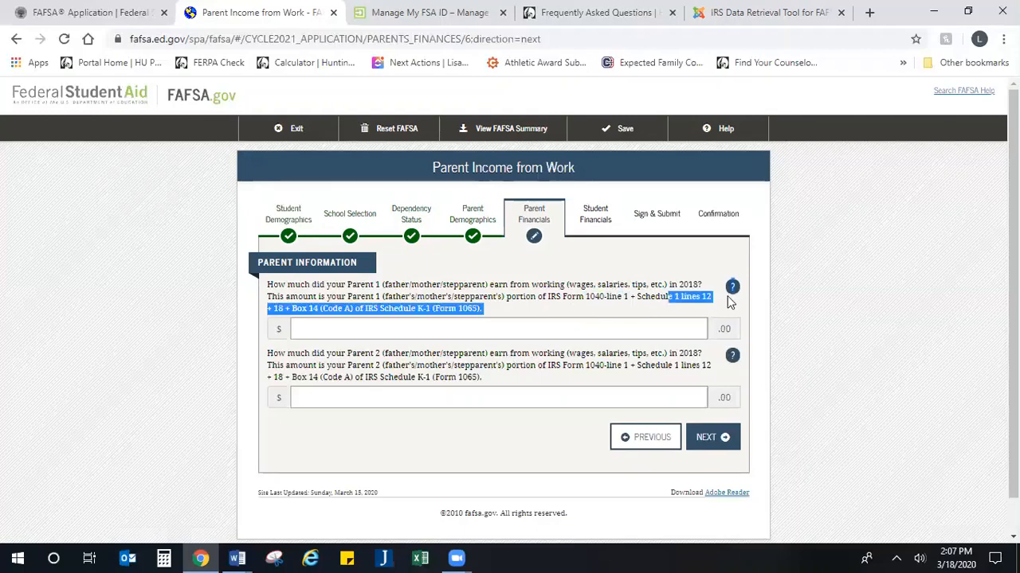
left_click(572, 312)
left_click_drag(572, 313, 548, 301)
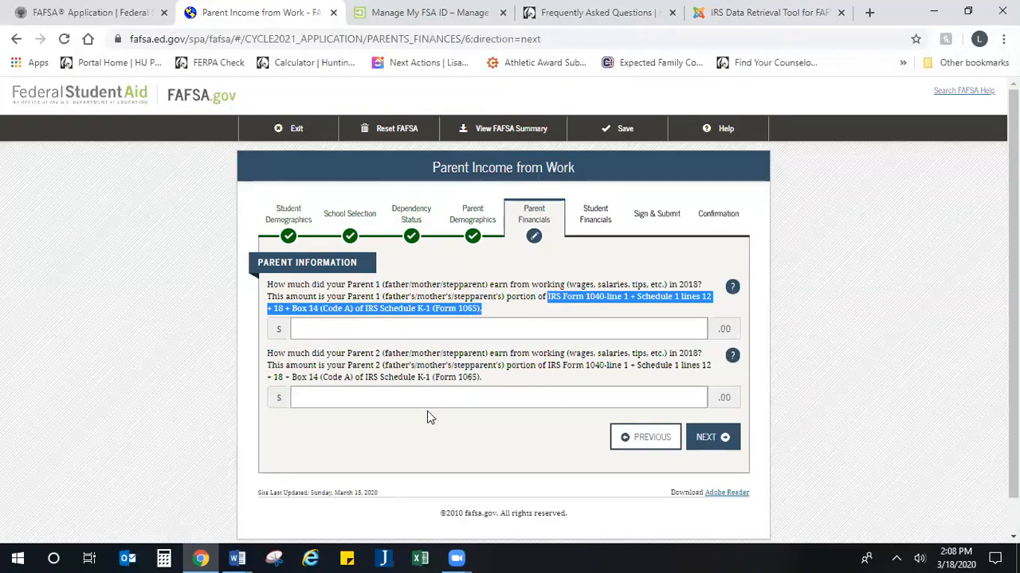
left_click_drag(486, 380, 364, 383)
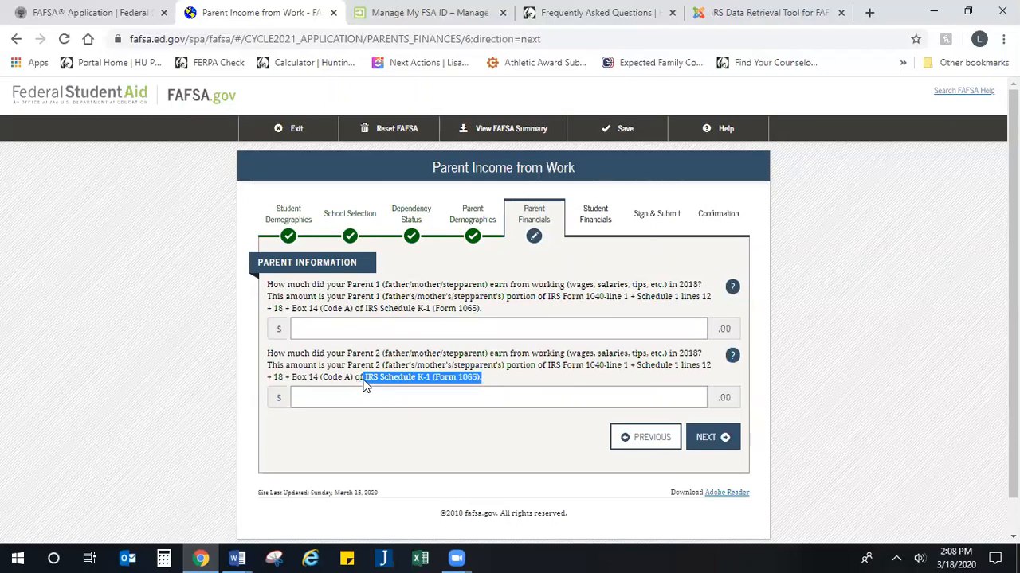
left_click(403, 322)
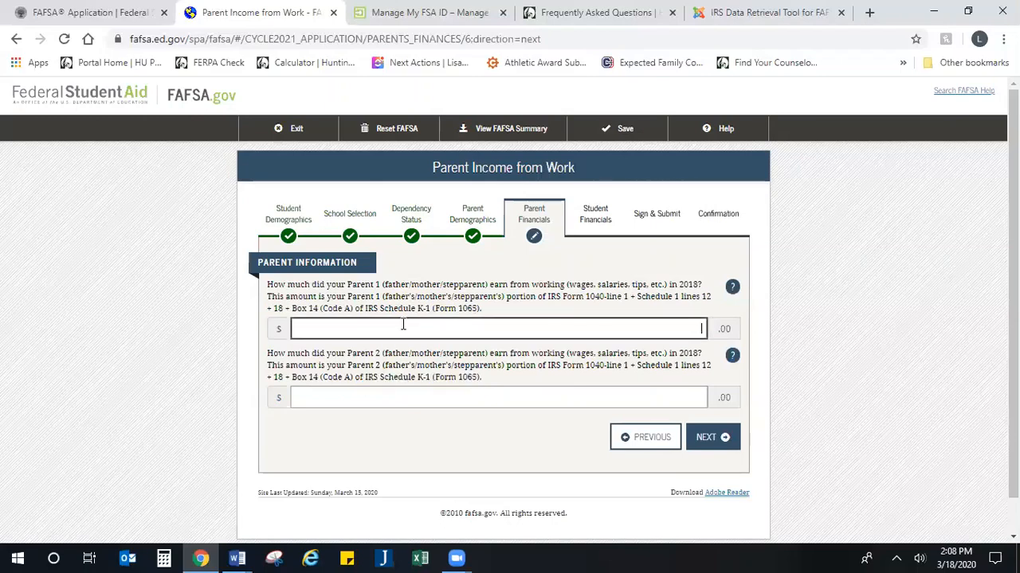
type("5,20")
type("0")
left_click(532, 392)
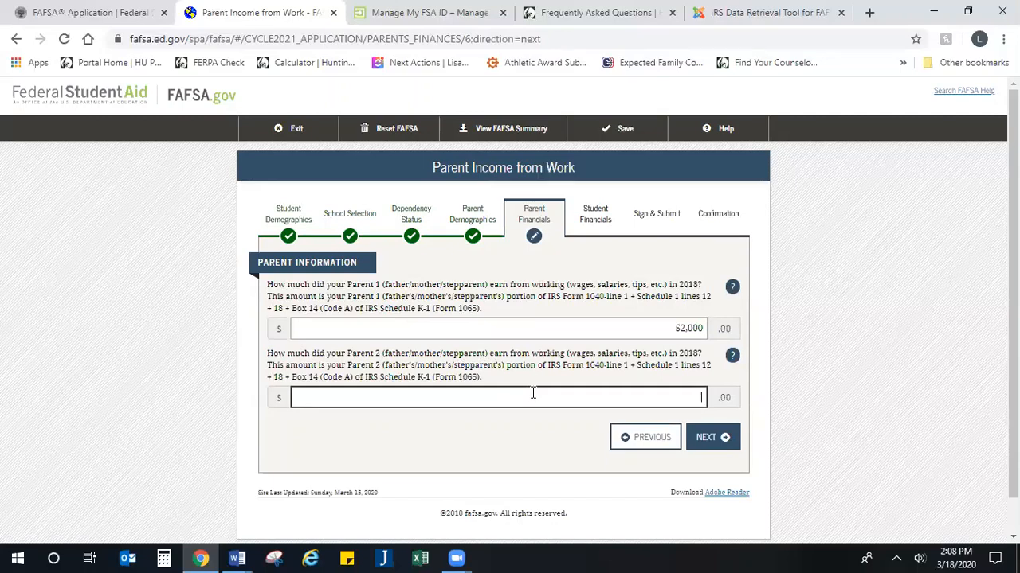
type("4,500")
left_click(699, 444)
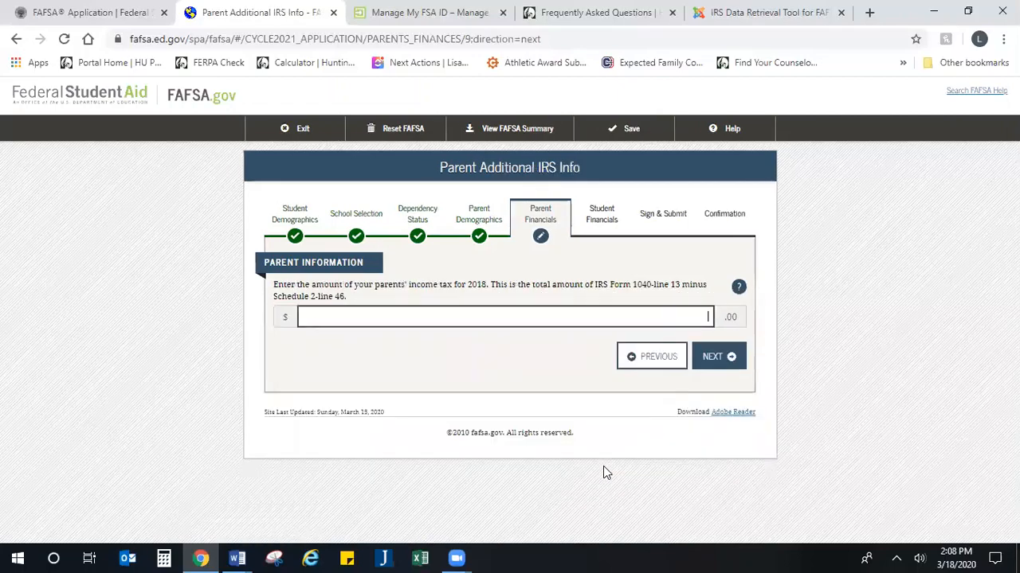
Step: Enter 5,500 as the parents' 2018 income tax from Schedule 2 line 46
left_click(479, 318)
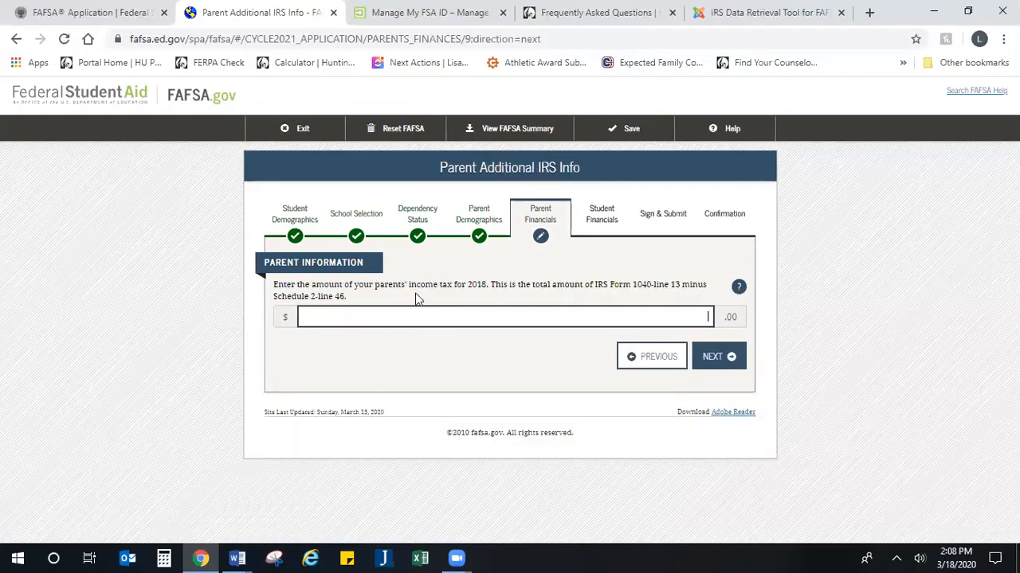
left_click_drag(409, 285, 484, 293)
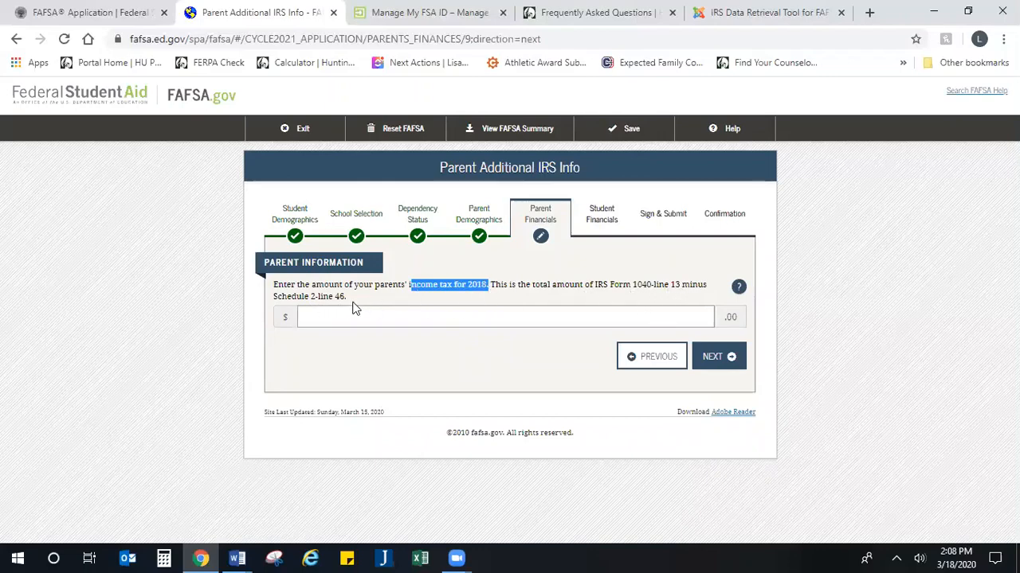
left_click_drag(354, 304, 251, 304)
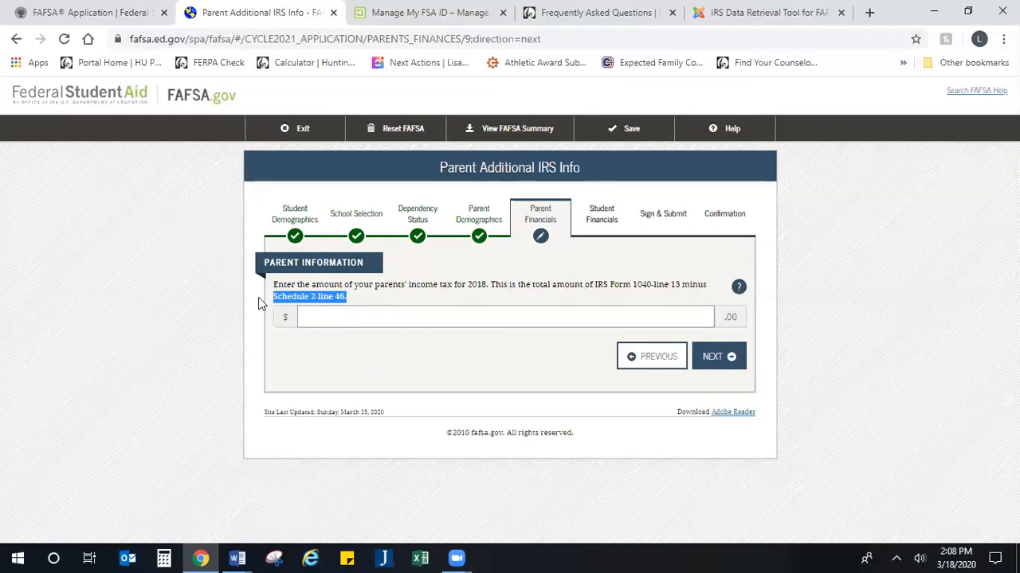
left_click(341, 318)
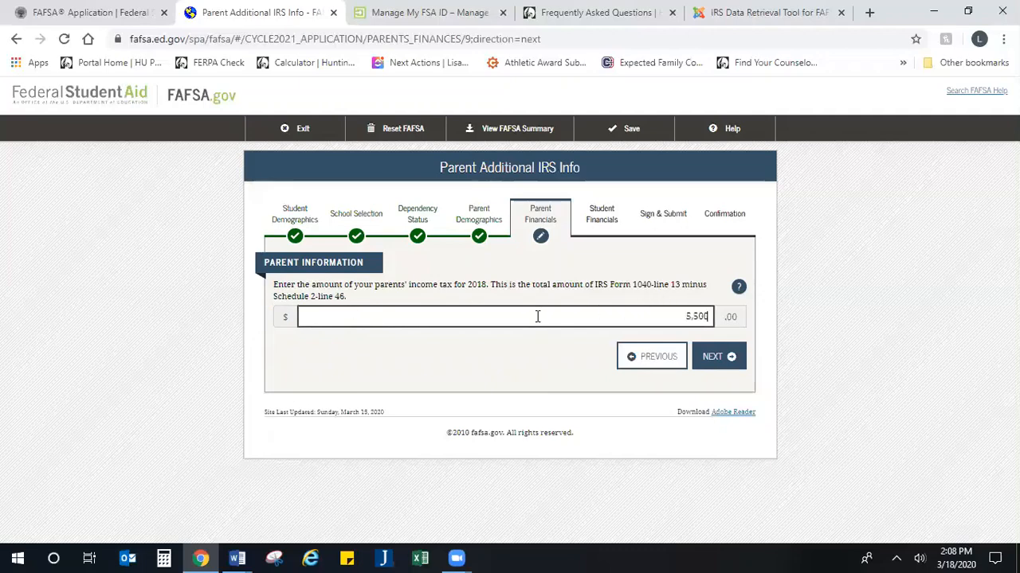
left_click(705, 358)
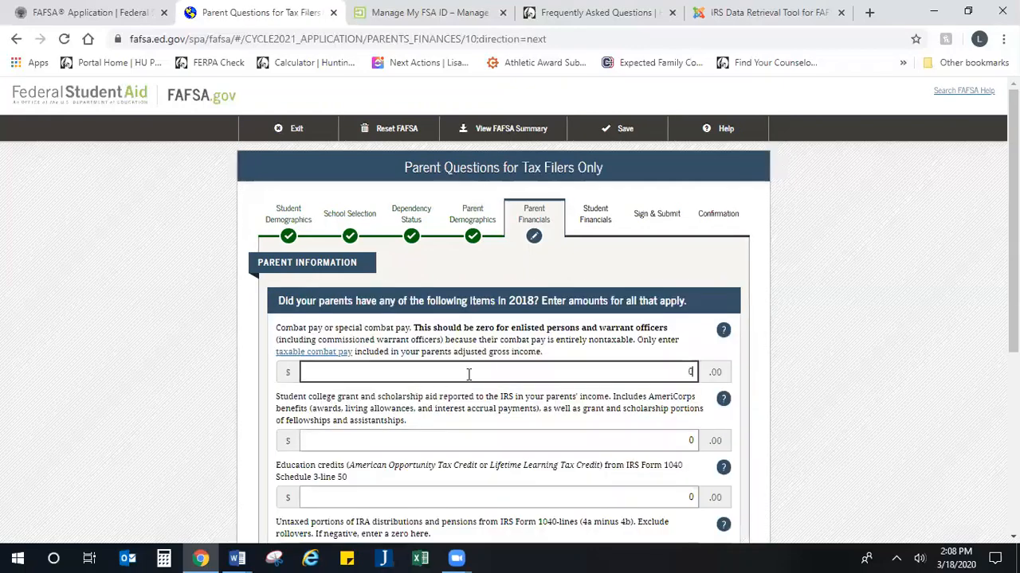
Step: Review the tax-filer items, including education credits, leaving every amount at 0
scroll(492, 364, "down", 1)
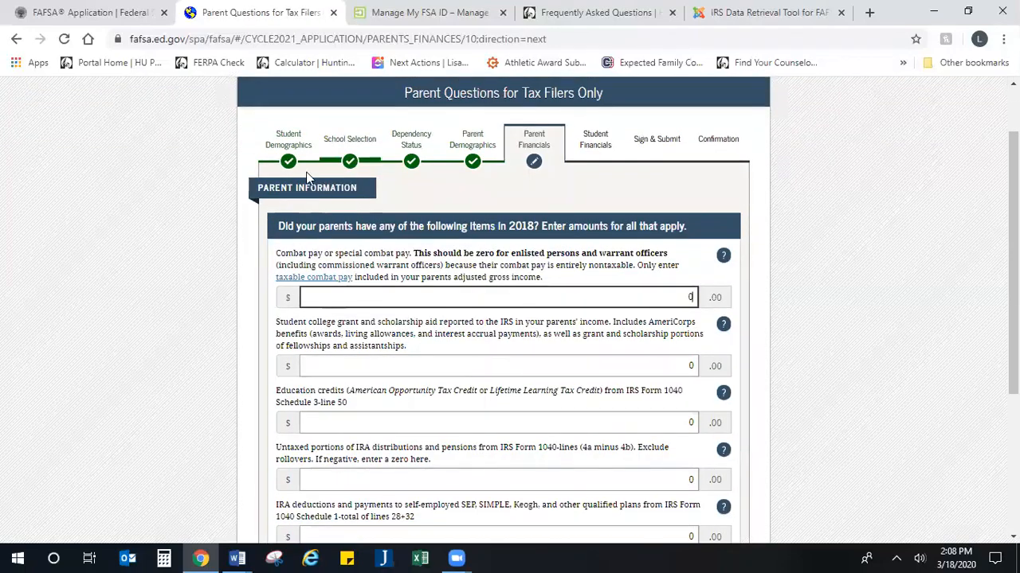
scroll(365, 297, "down", 3)
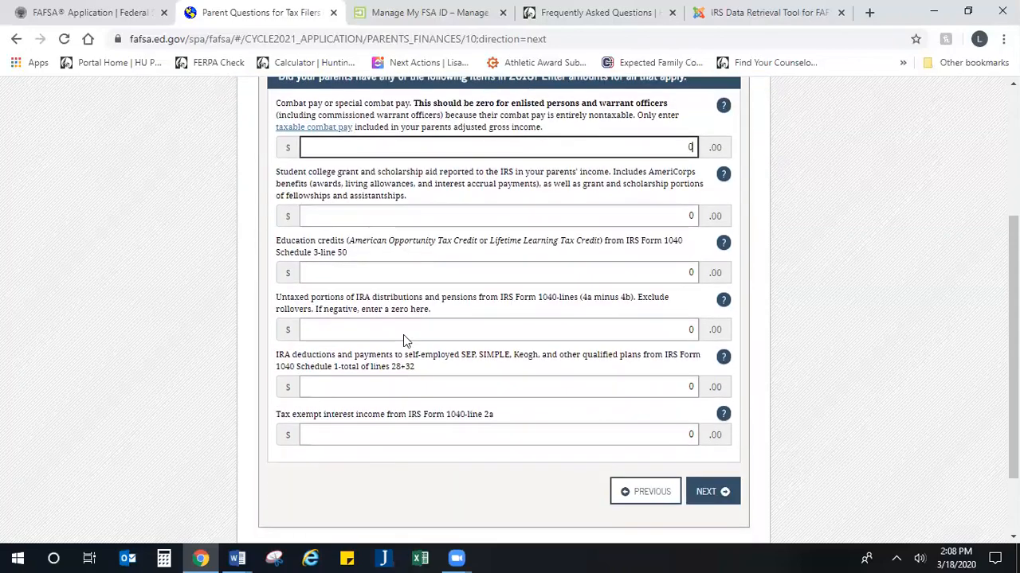
scroll(405, 337, "up", 2)
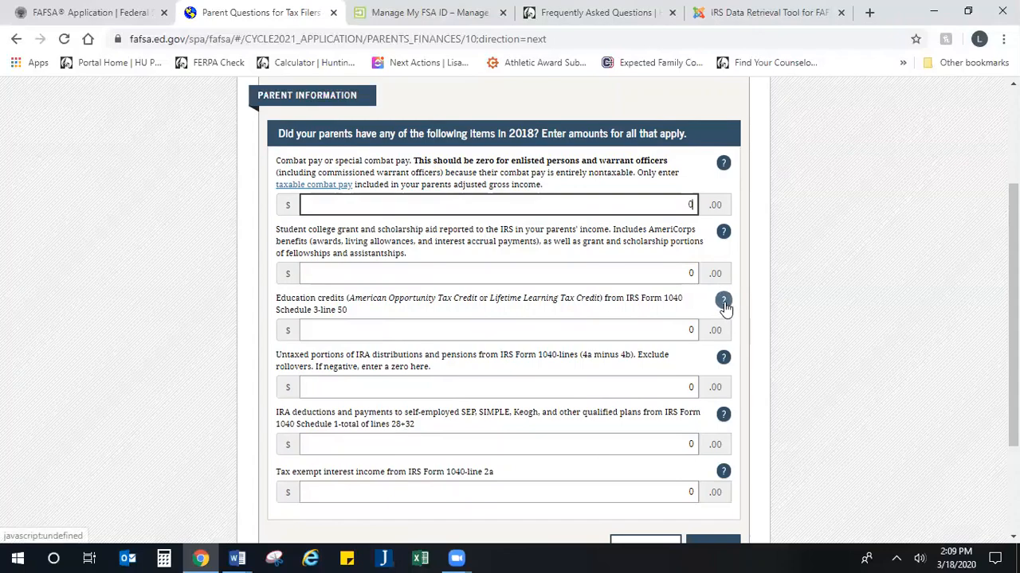
left_click(560, 333)
left_click_drag(347, 310, 277, 311)
scroll(429, 321, "down", 2)
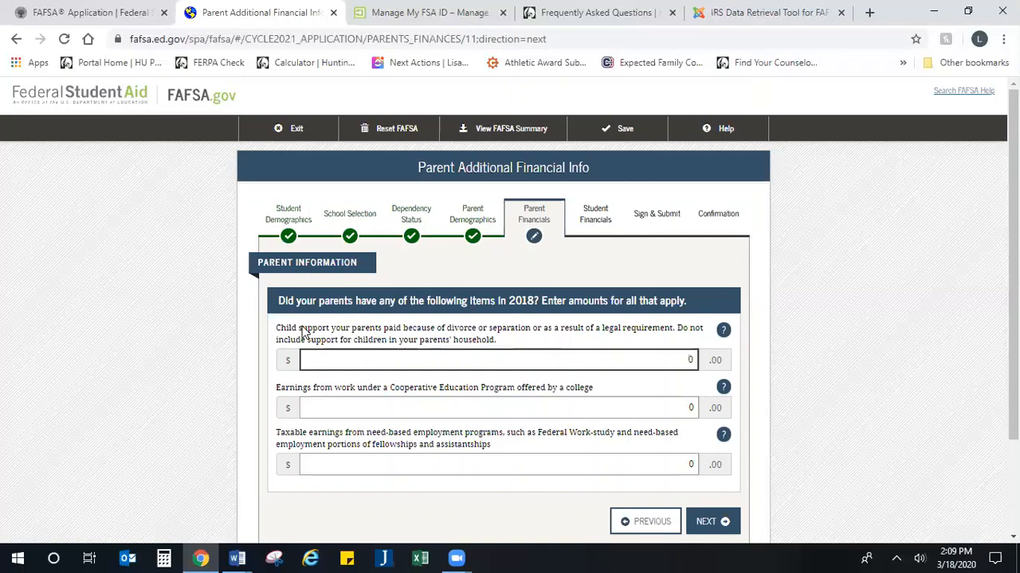
Step: Enter 5,000 as child support paid, leaving Co-op and need-based employment earnings at 0
left_click_drag(301, 330, 542, 345)
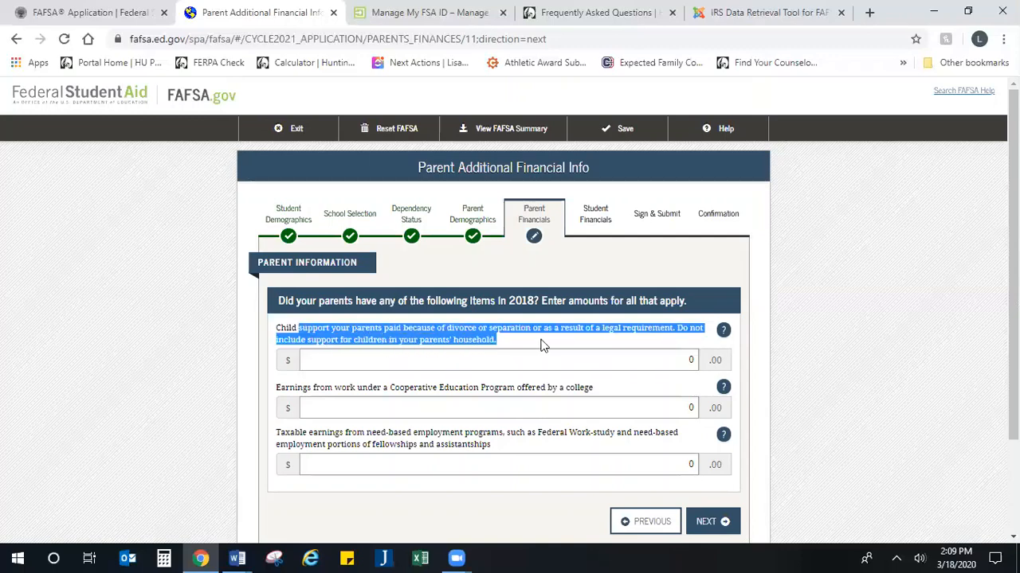
left_click(532, 346)
left_click(537, 363)
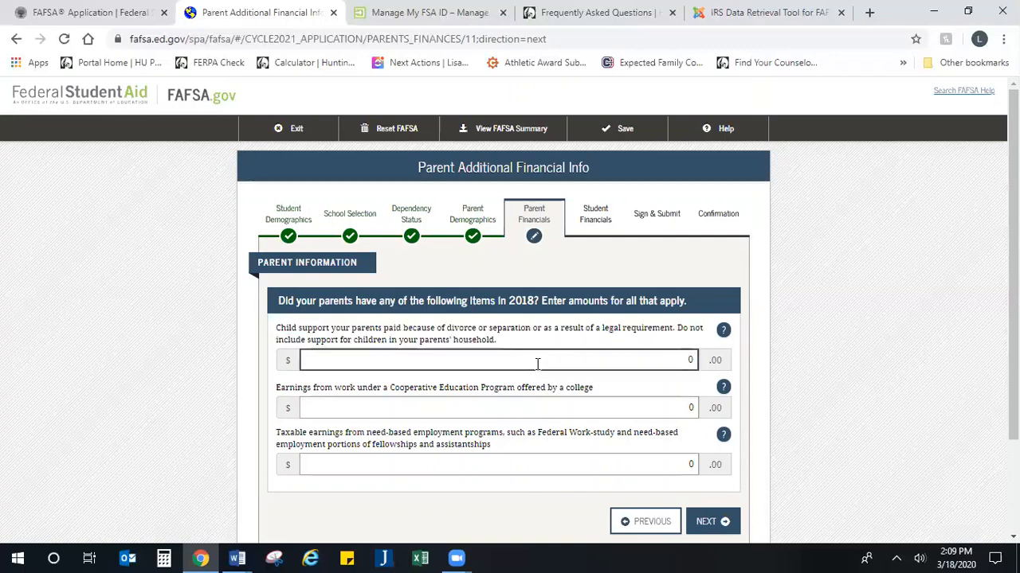
type("5000")
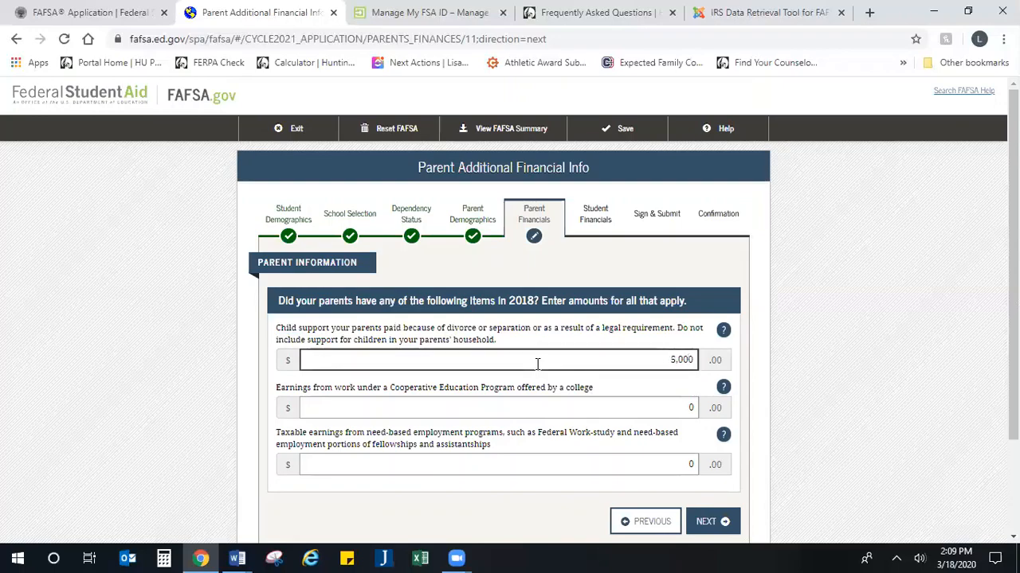
scroll(590, 415, "down", 1)
left_click(649, 327)
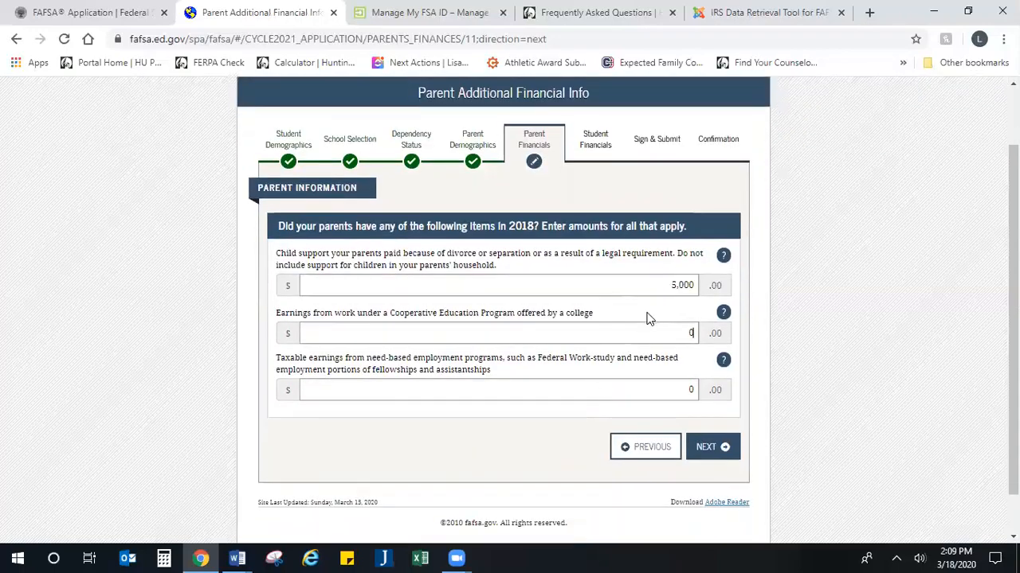
left_click(660, 390)
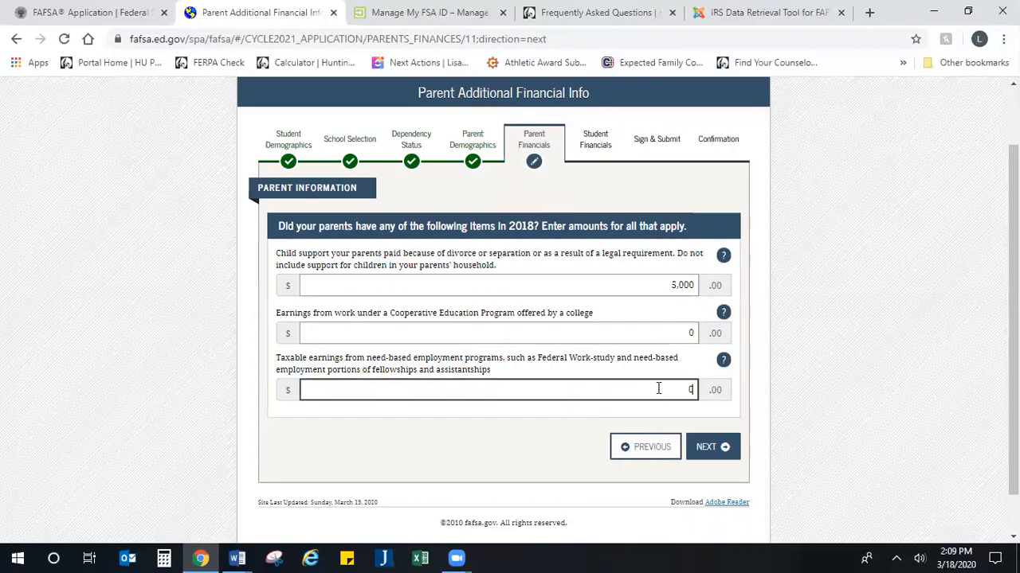
left_click(721, 448)
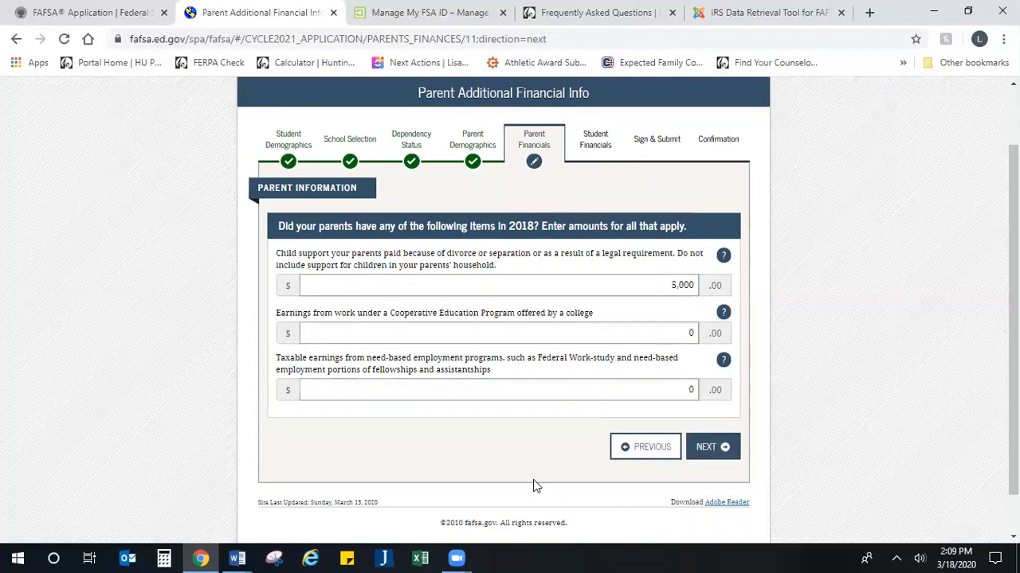
scroll(508, 416, "down", 2)
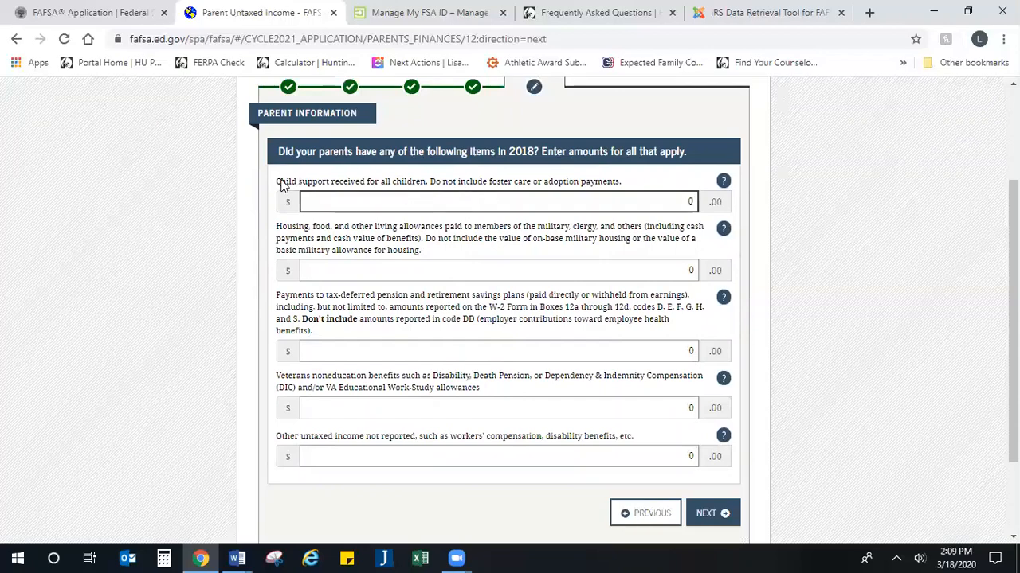
left_click_drag(291, 182, 415, 188)
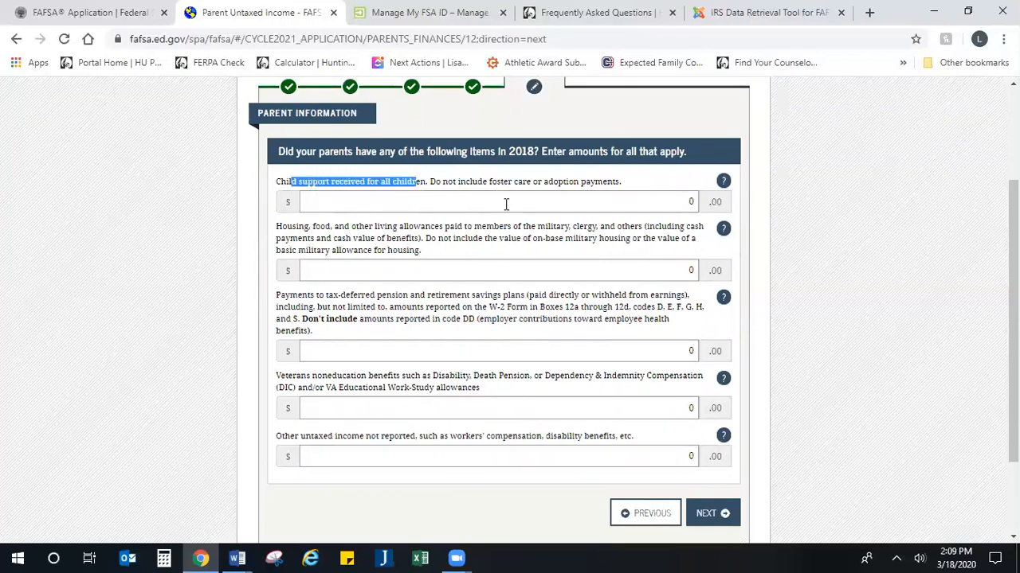
left_click_drag(488, 181, 633, 192)
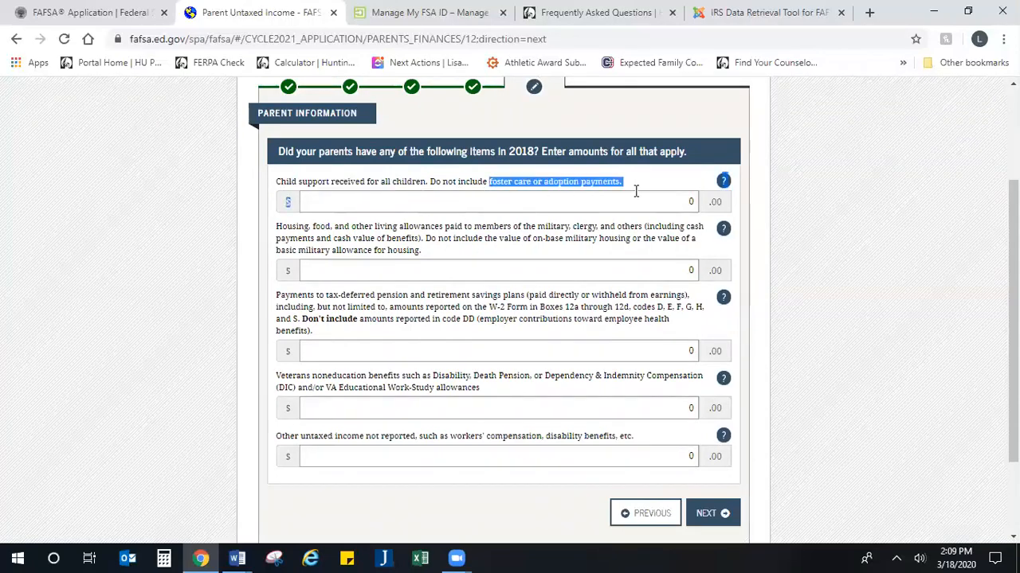
left_click(435, 266)
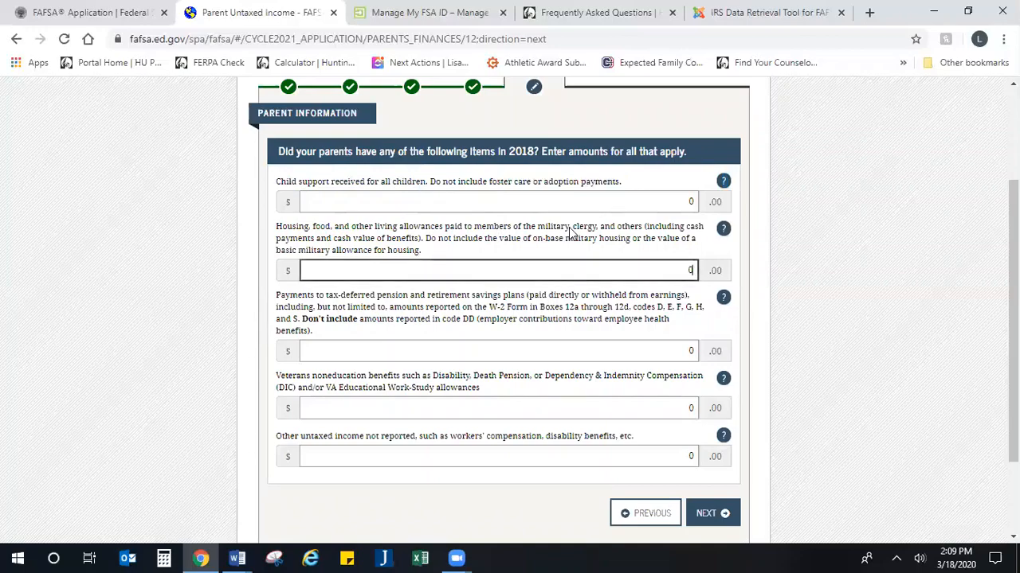
left_click_drag(575, 230, 731, 231)
Step: Open help for question 92f and read which housing and living allowances are excluded
left_click(724, 230)
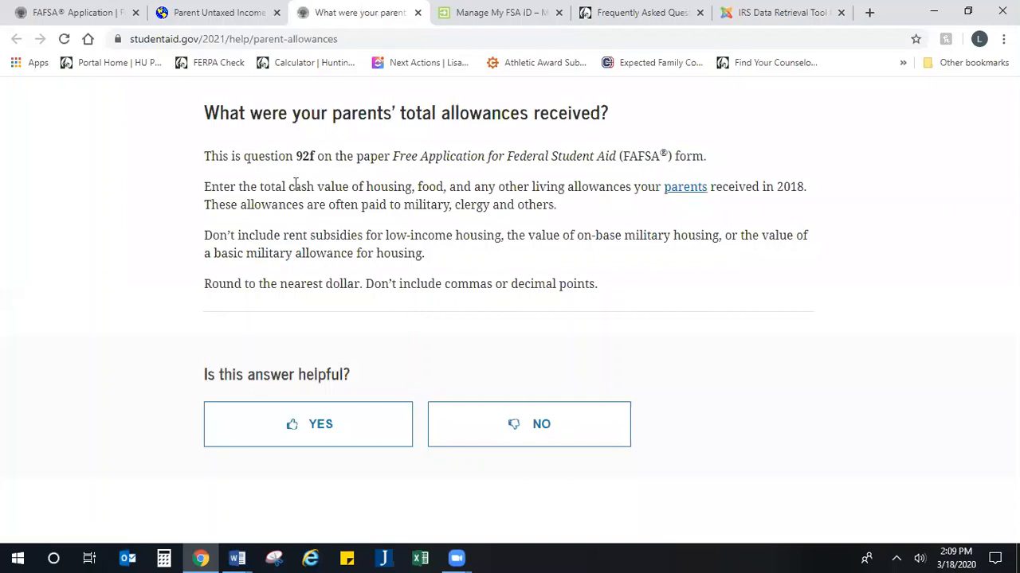
left_click_drag(294, 186, 563, 256)
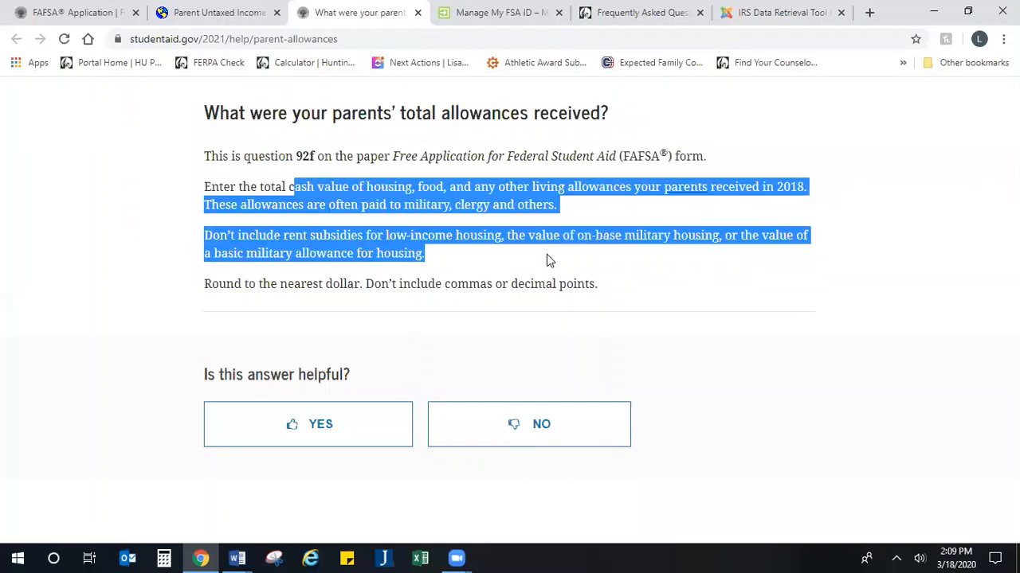
left_click(547, 255)
left_click_drag(326, 254, 438, 251)
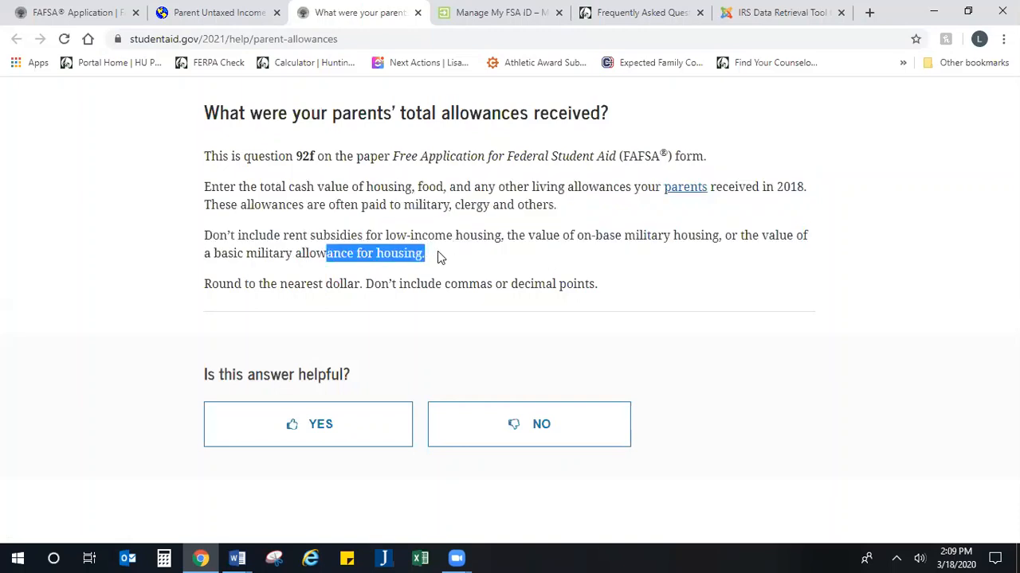
left_click(464, 256)
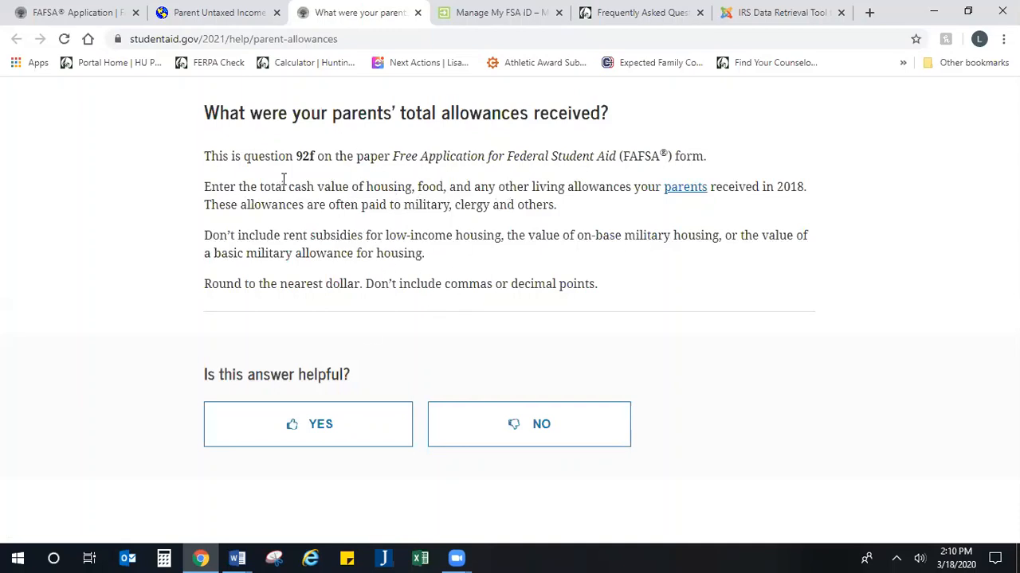
Step: Return to the Parent Untaxed Income form and submit it with all amounts at 0
left_click(231, 13)
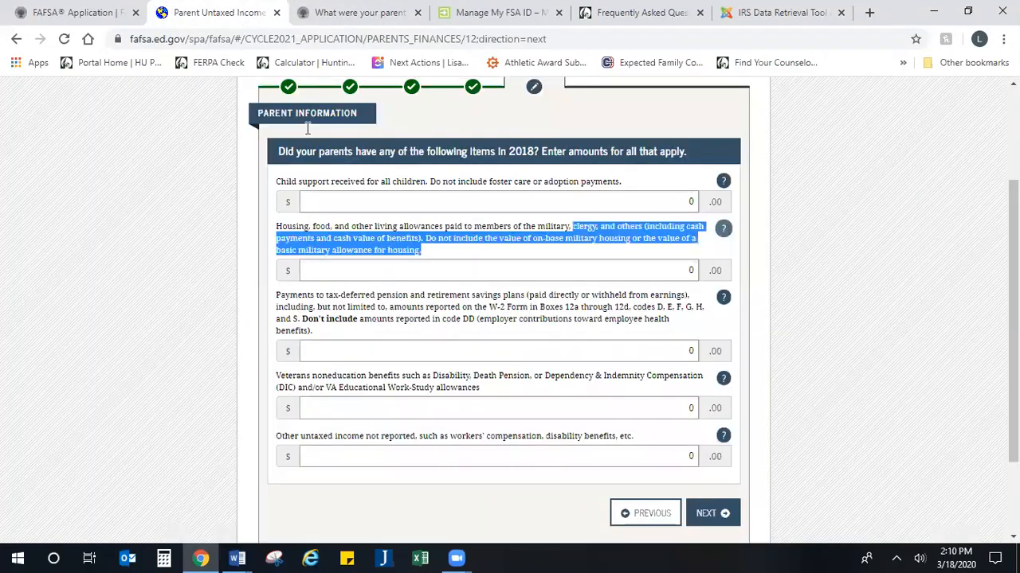
scroll(563, 380, "down", 1)
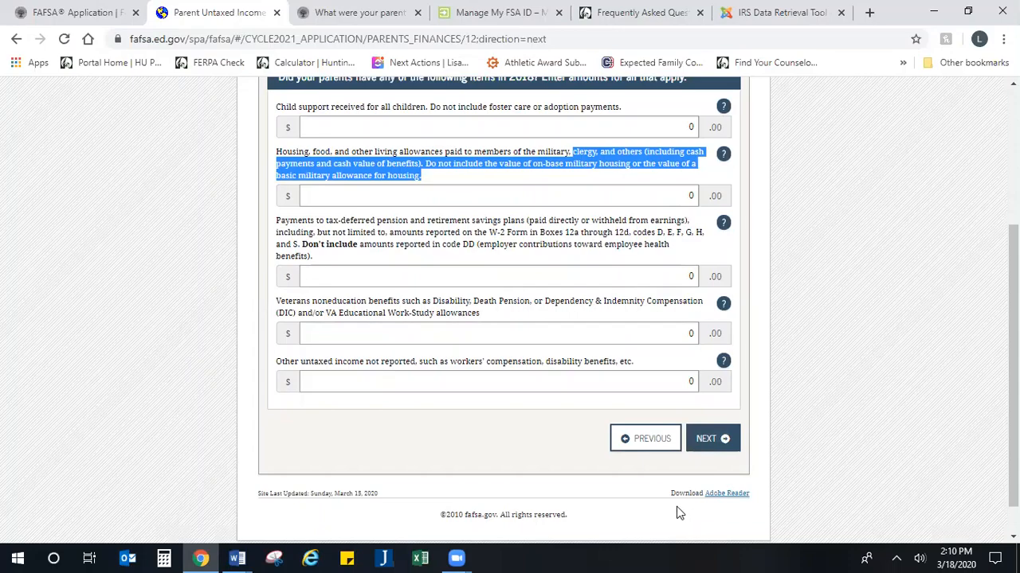
left_click(712, 442)
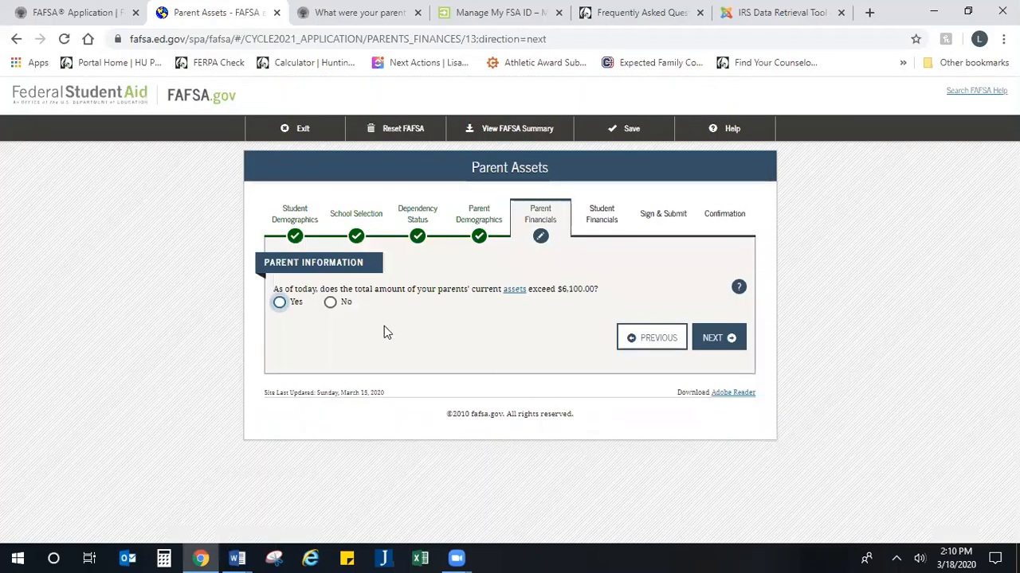
left_click_drag(387, 292, 610, 293)
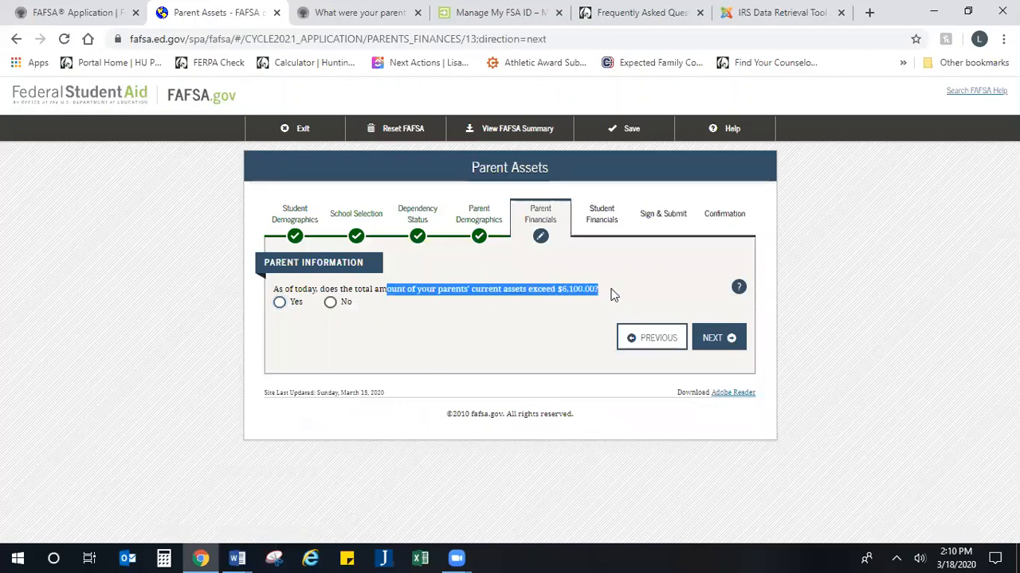
left_click(610, 293)
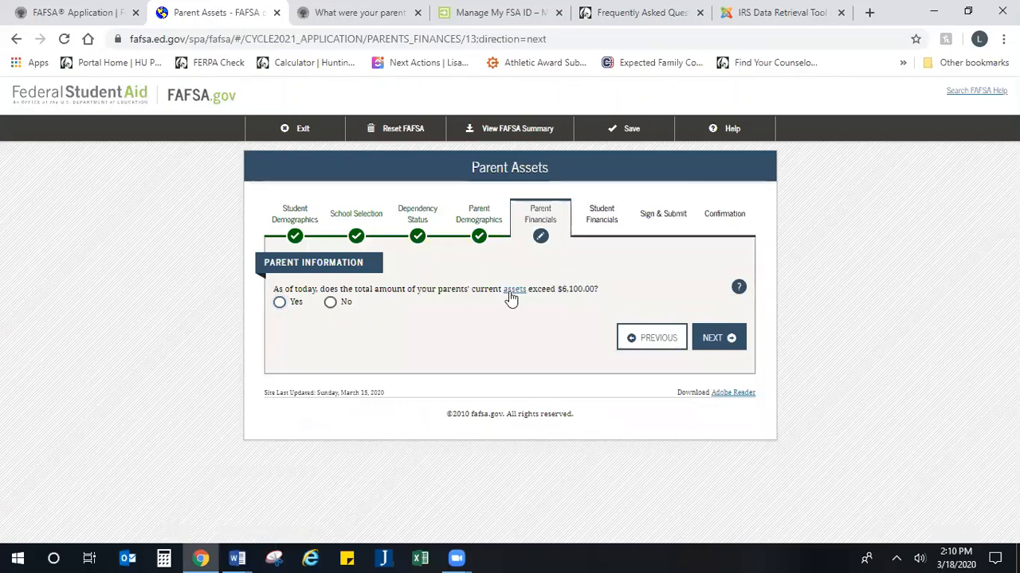
left_click(742, 291)
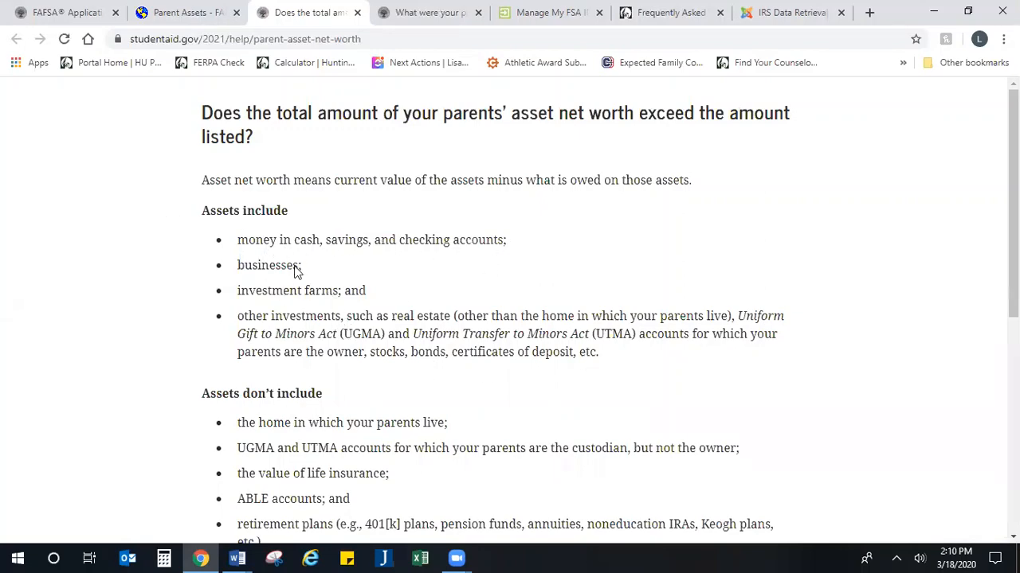
Step: Read the help on parent investments and which assets, such as retirement plans, are excluded
scroll(334, 295, "down", 2)
scroll(336, 294, "up", 1)
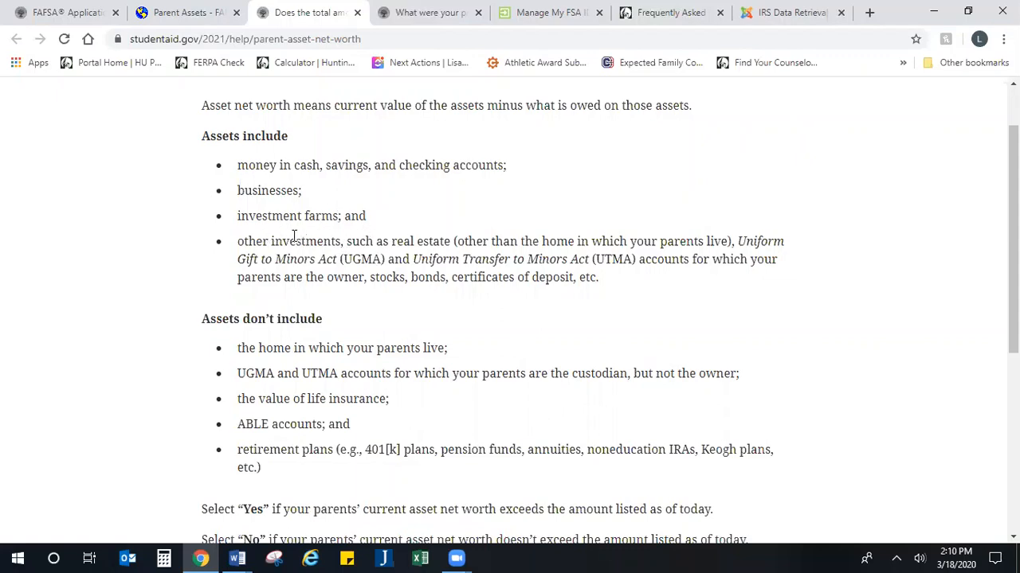
left_click_drag(294, 236, 691, 278)
left_click(691, 278)
scroll(390, 345, "down", 1)
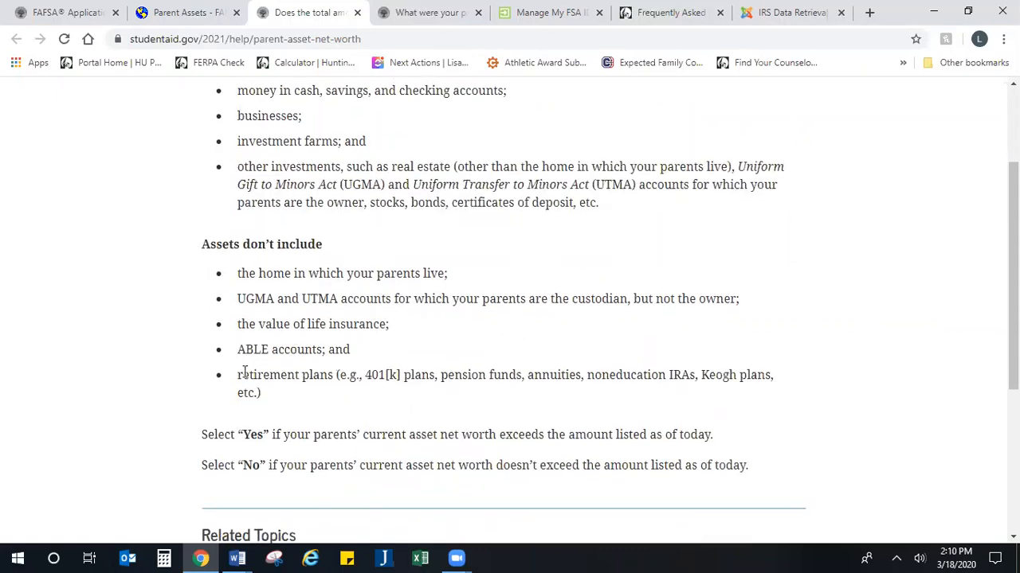
left_click_drag(242, 374, 543, 405)
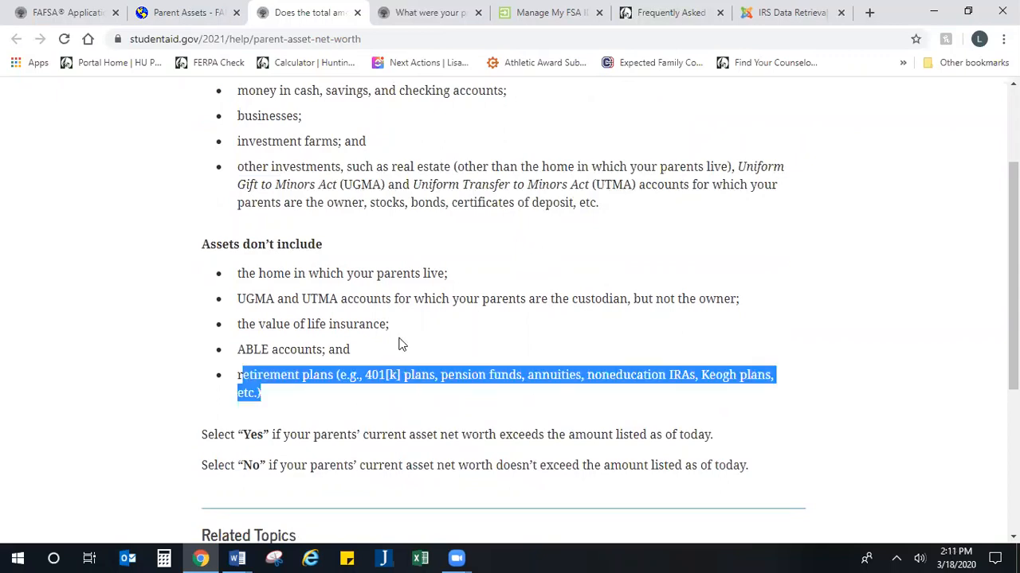
left_click_drag(408, 325, 386, 325)
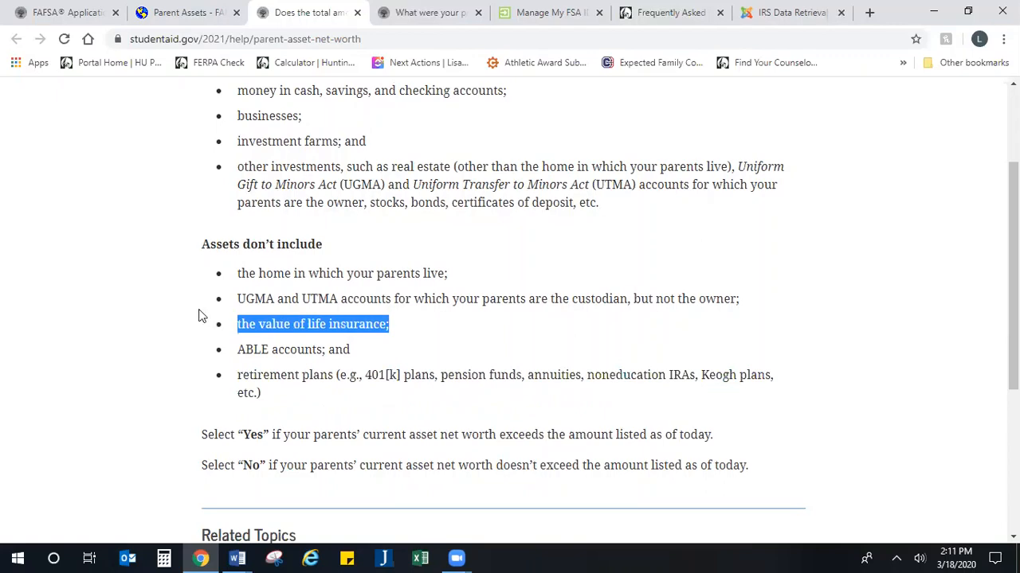
left_click_drag(251, 261, 603, 393)
left_click(572, 388)
Step: Review which assets count, then answer No to parents' assets exceeding $6,100
scroll(466, 348, "up", 2)
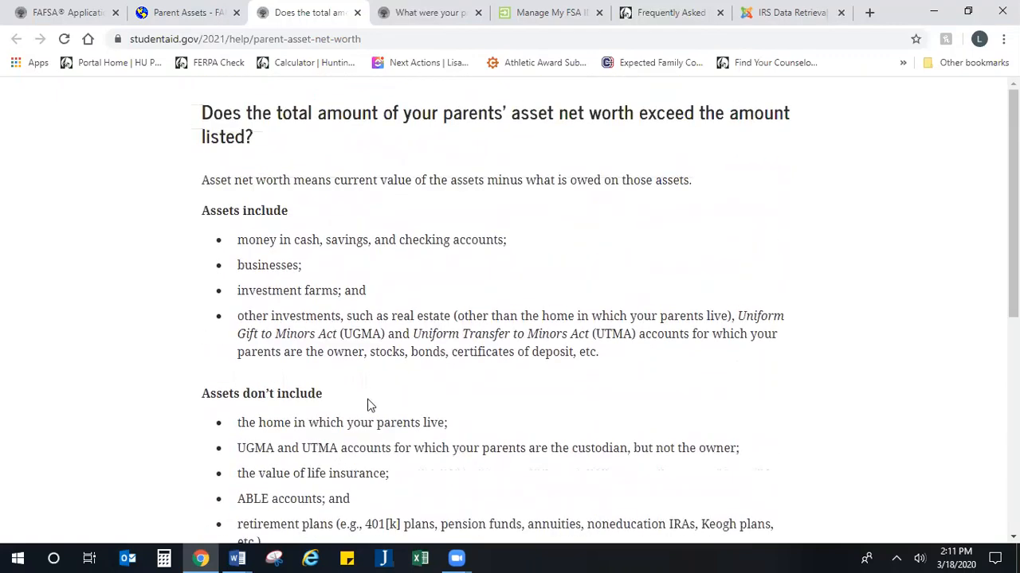
left_click_drag(250, 247, 588, 354)
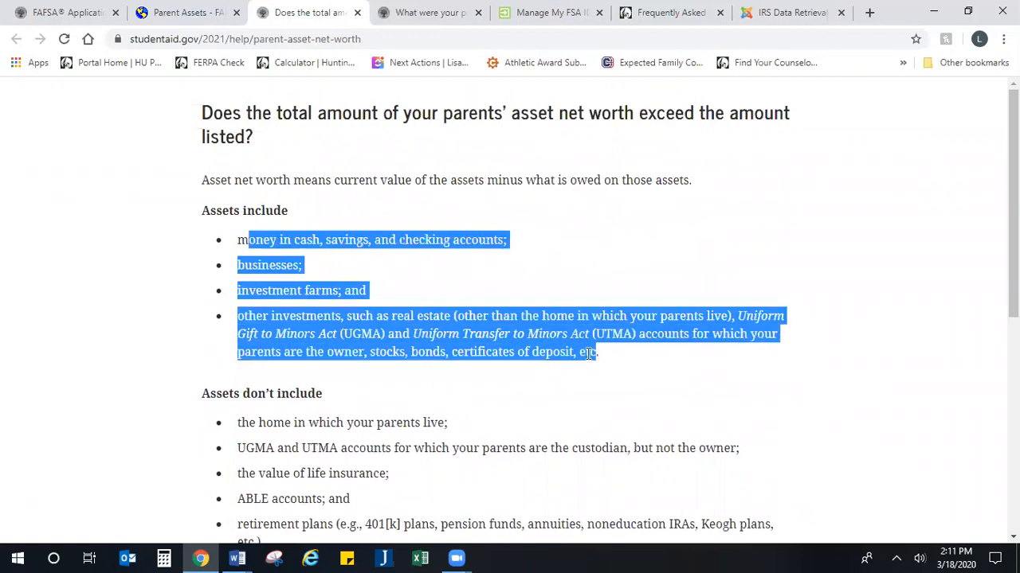
left_click(205, 13)
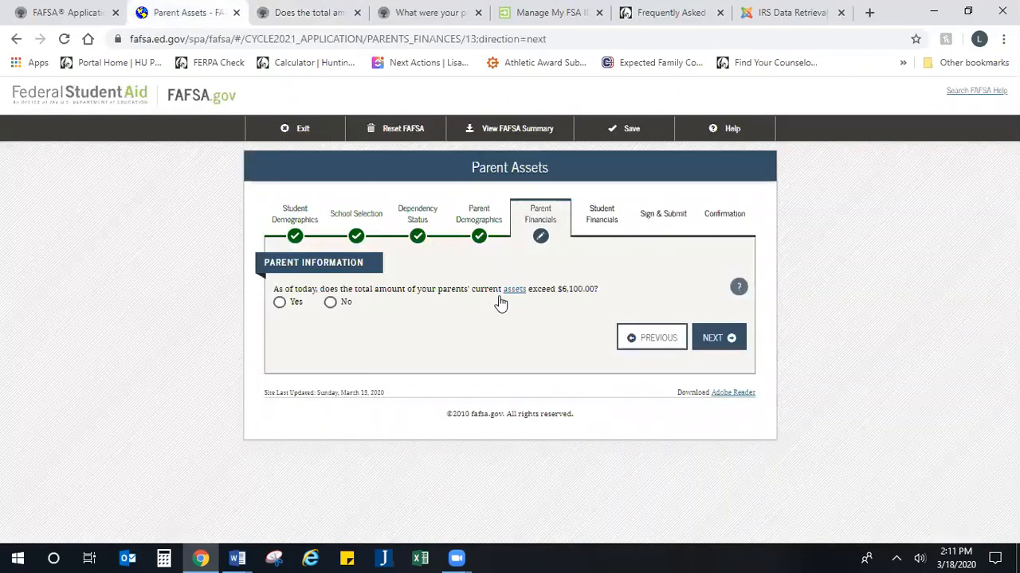
left_click(330, 303)
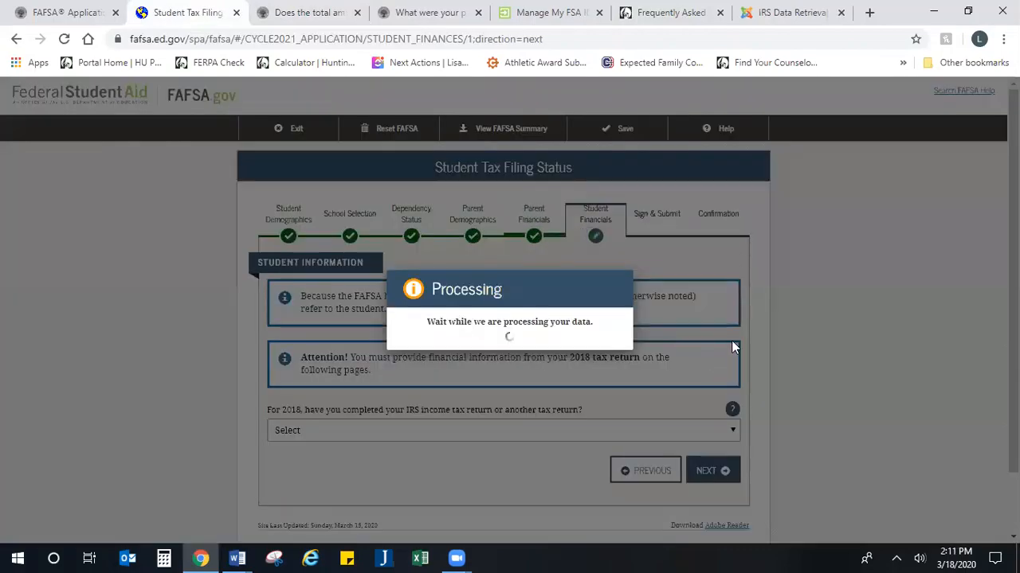
Step: Mark the student's 2018 tax return as Not going to file and continue
scroll(619, 380, "down", 2)
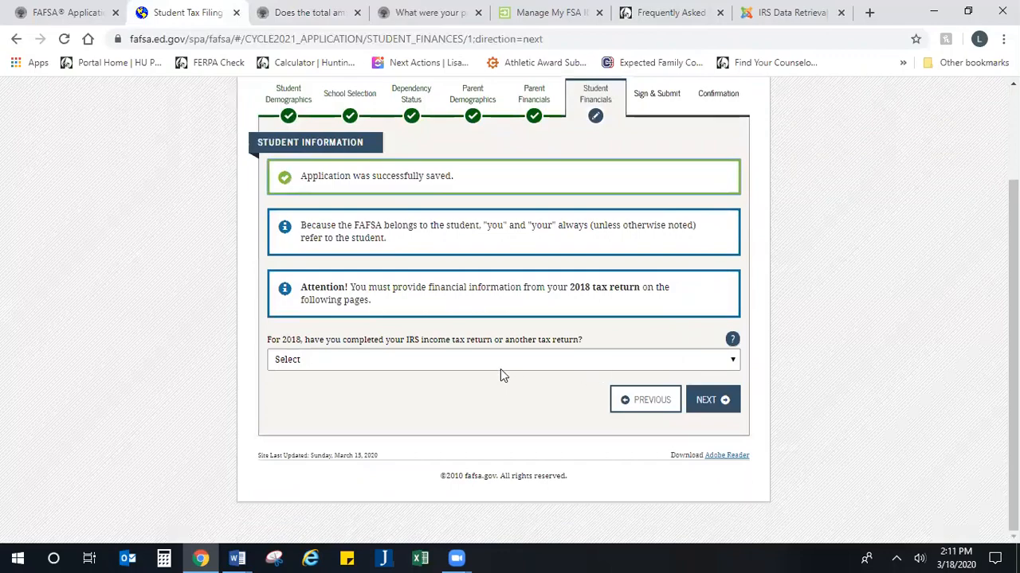
scroll(487, 369, "up", 1)
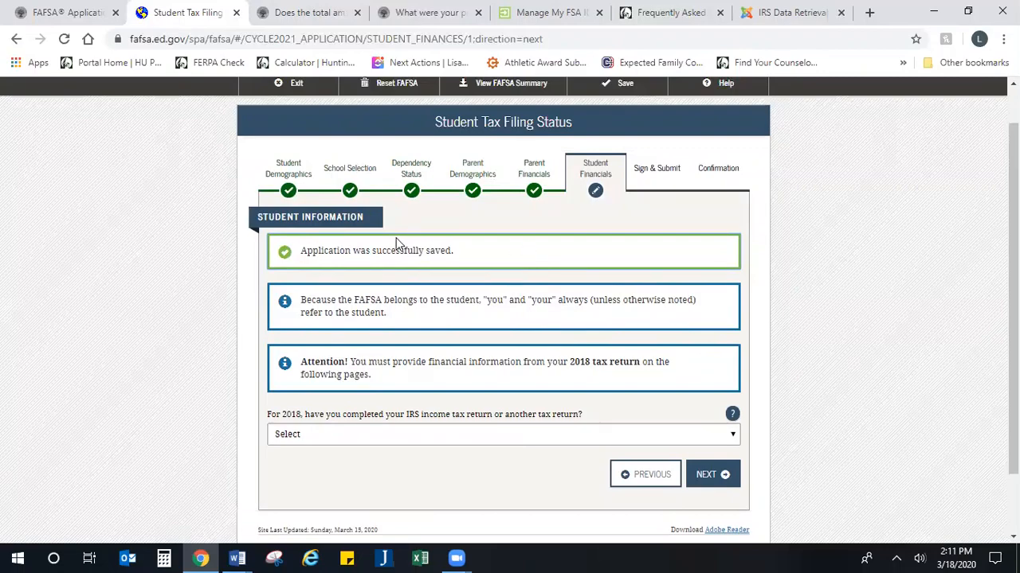
scroll(398, 243, "down", 1)
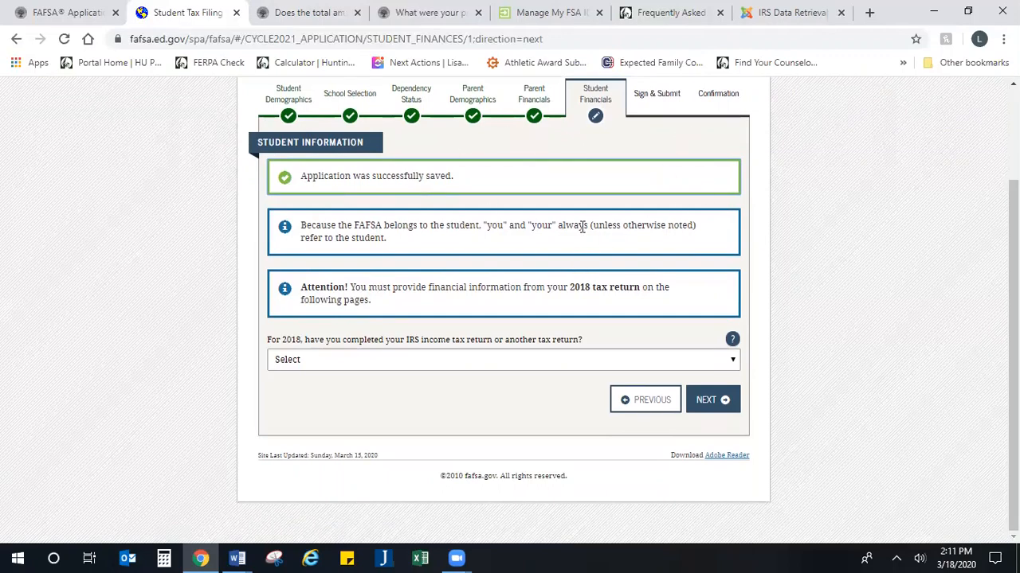
left_click(430, 367)
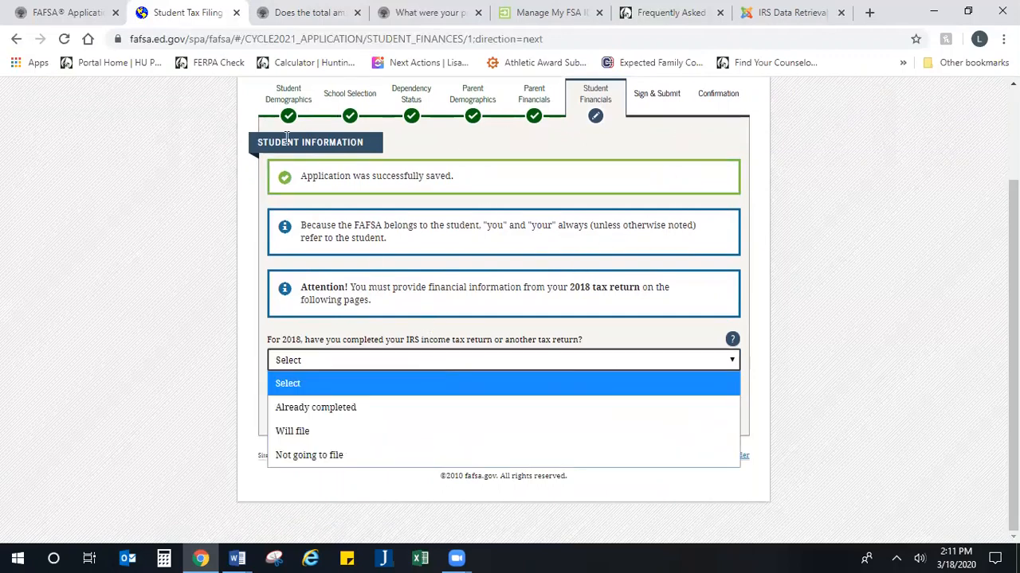
left_click(333, 454)
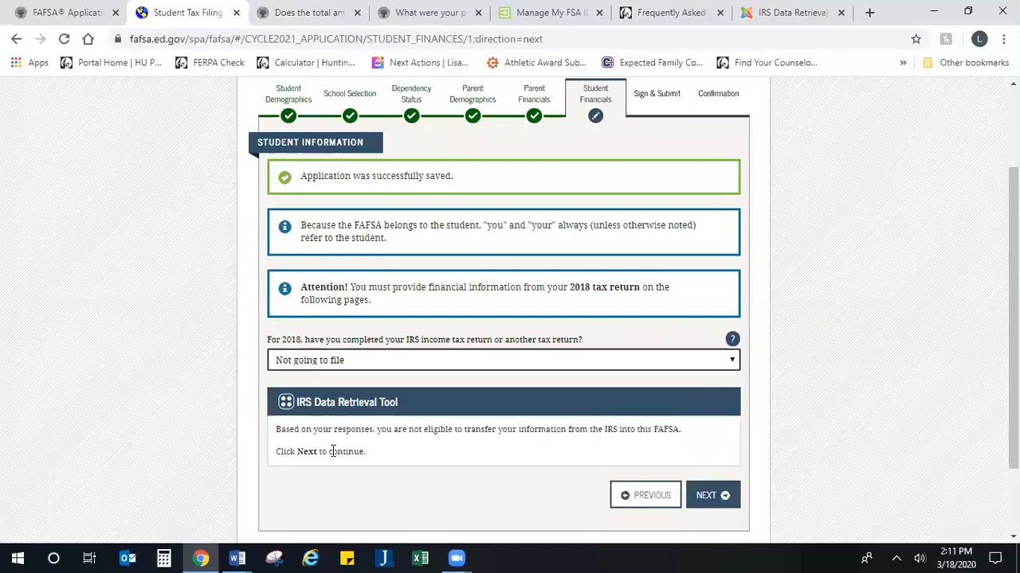
left_click(354, 400)
scroll(357, 398, "down", 1)
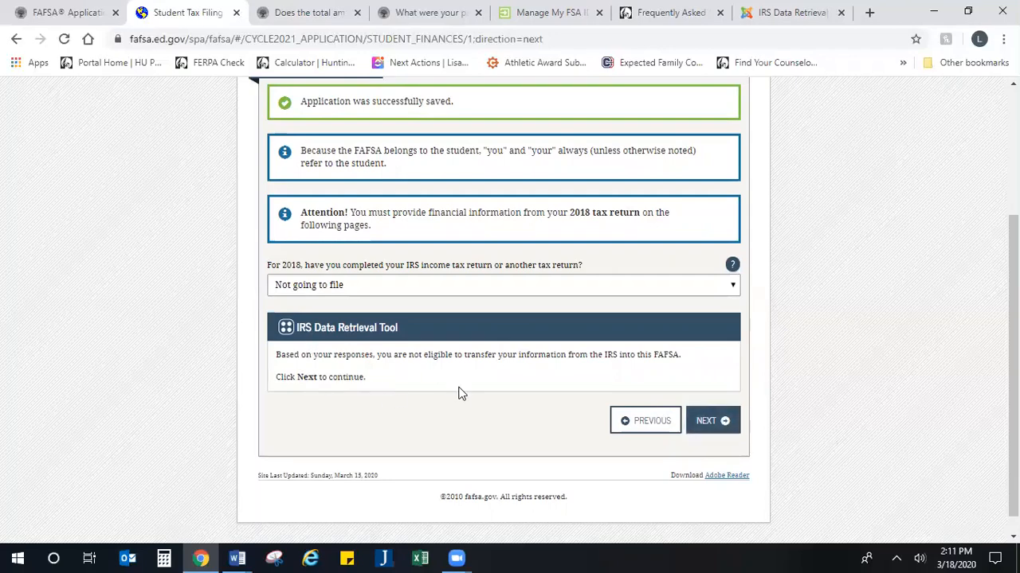
left_click(702, 422)
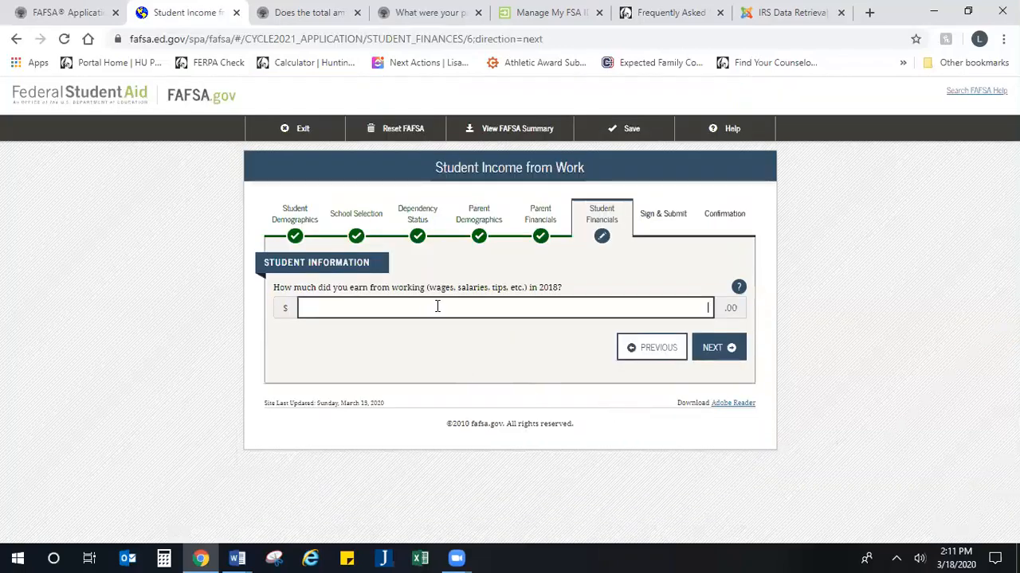
Step: Enter 1200 as the student's 2018 earnings from work and continue
type("1,200")
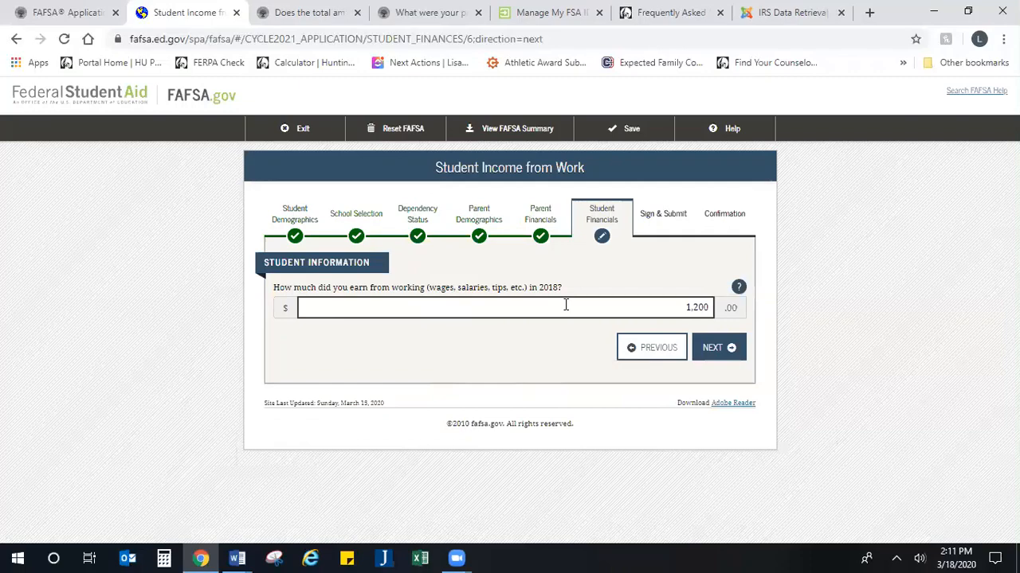
left_click(714, 353)
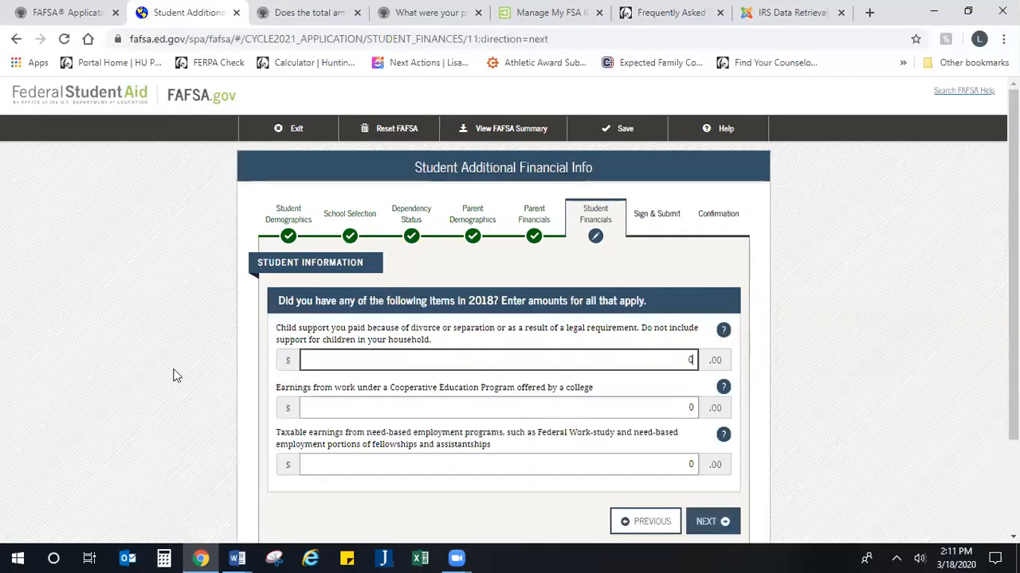
Step: Submit the Additional Financial Info and Untaxed Income pages with every amount left at 0
scroll(337, 359, "down", 1)
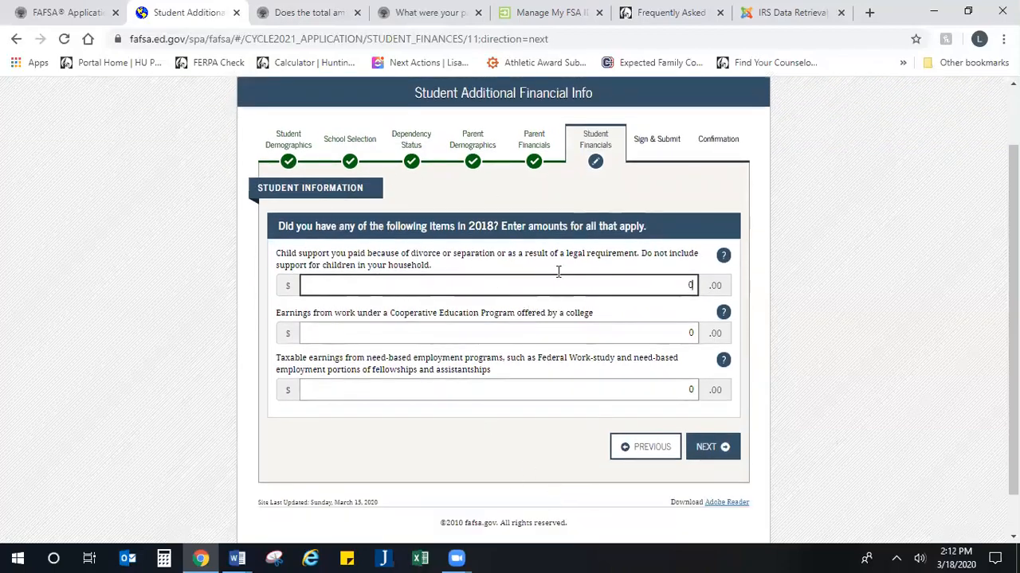
left_click(705, 448)
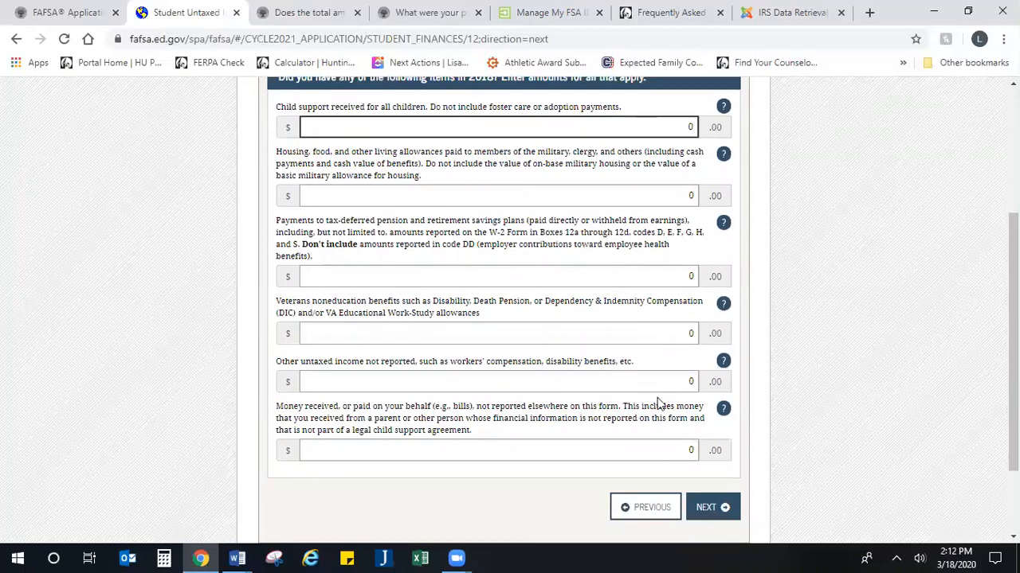
scroll(658, 404, "down", 1)
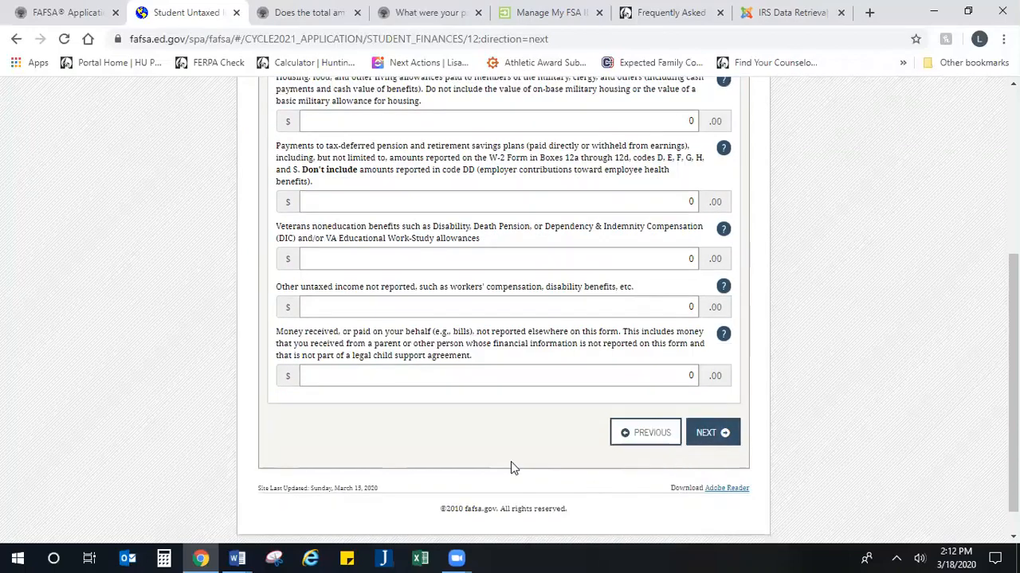
key("Return")
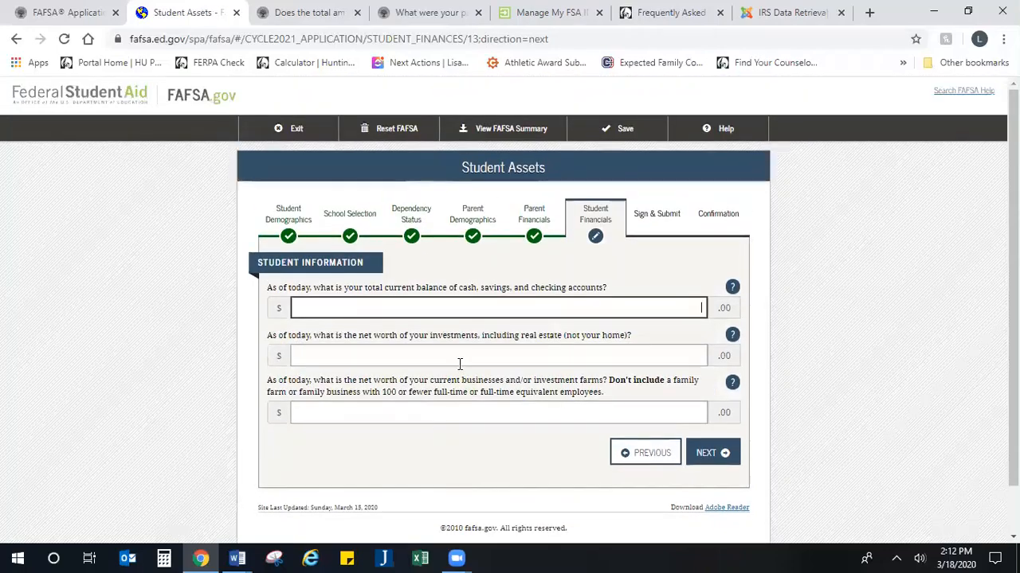
Step: Enter 500 for cash and savings and 0 for investments and business net worth, then submit
scroll(486, 354, "down", 1)
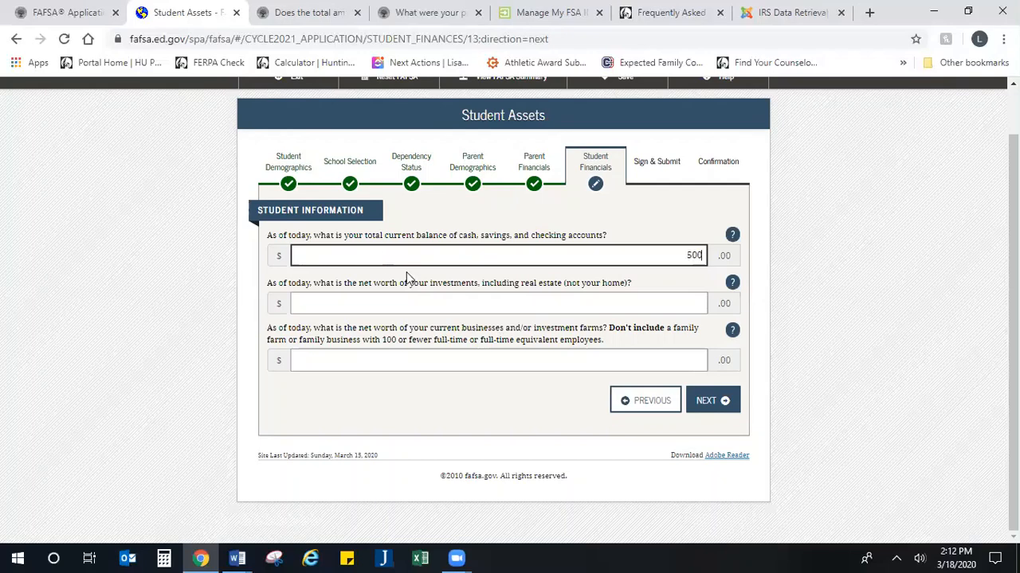
left_click(407, 310)
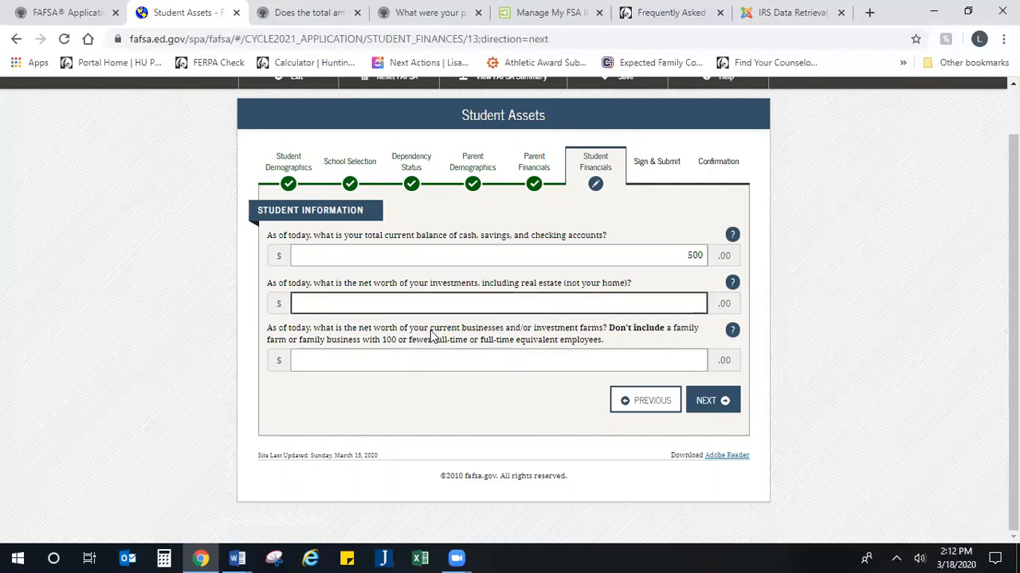
left_click_drag(430, 335, 614, 347)
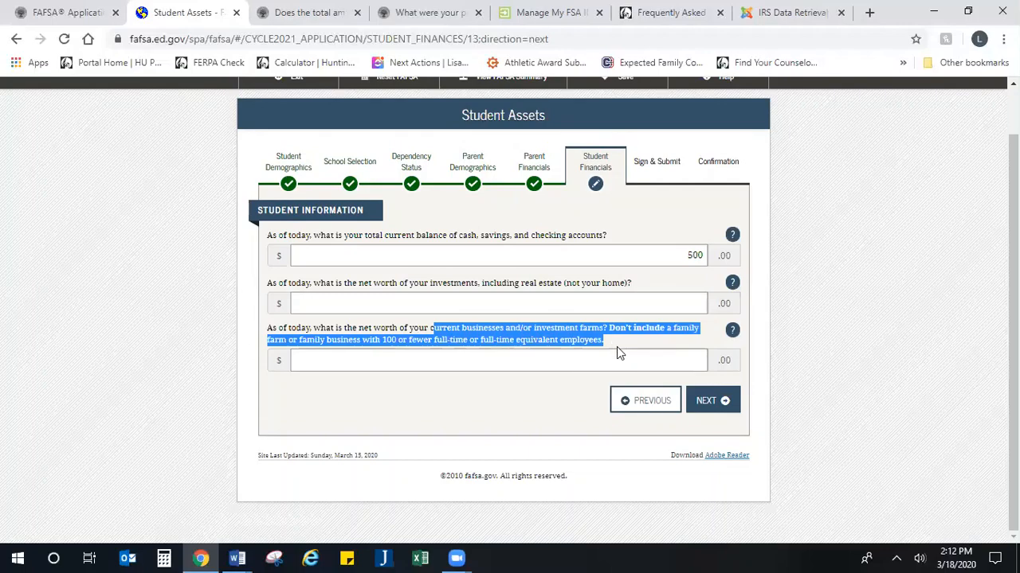
left_click(705, 402)
left_click(595, 351)
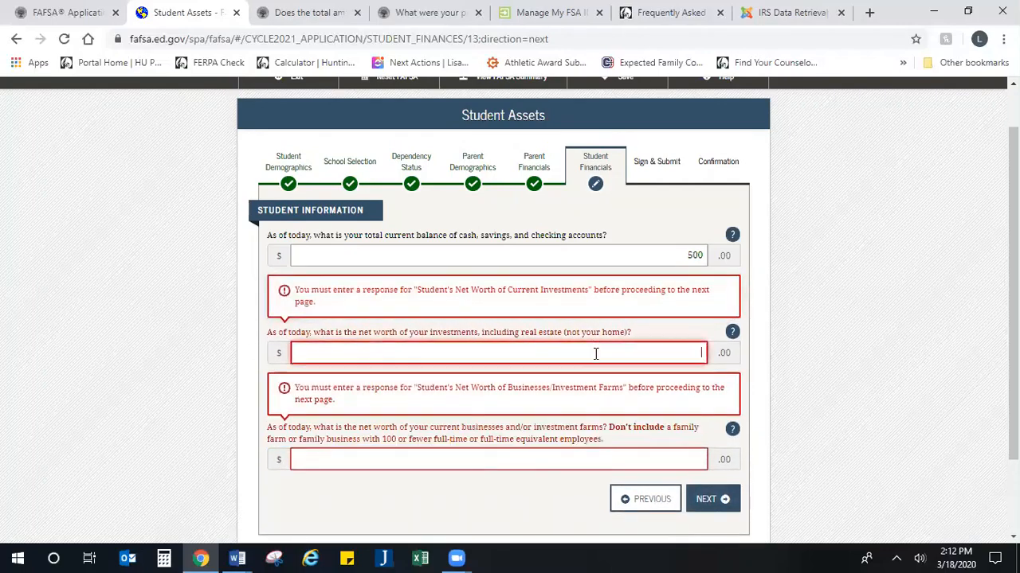
type("0")
left_click(672, 460)
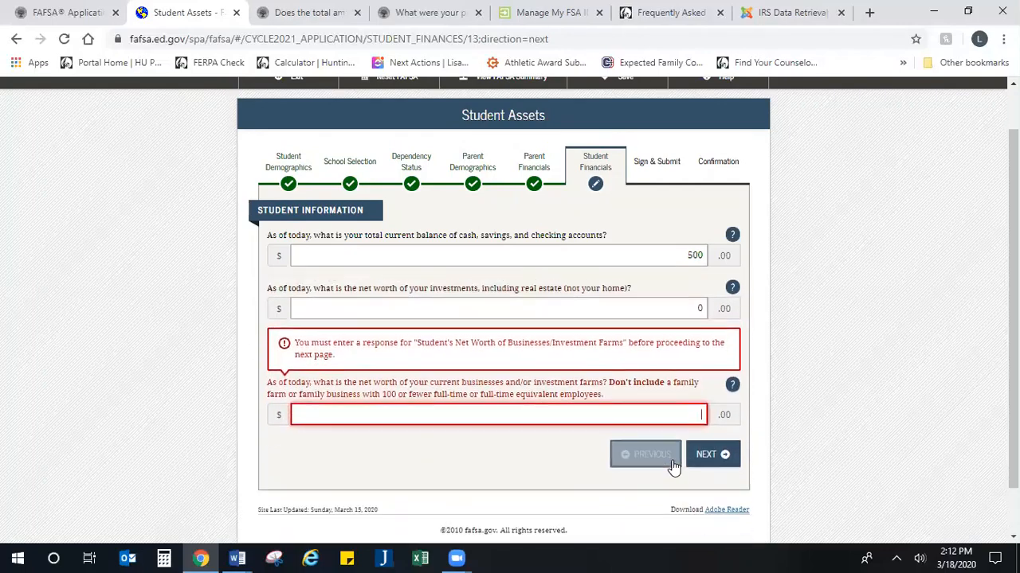
type("0")
left_click(725, 460)
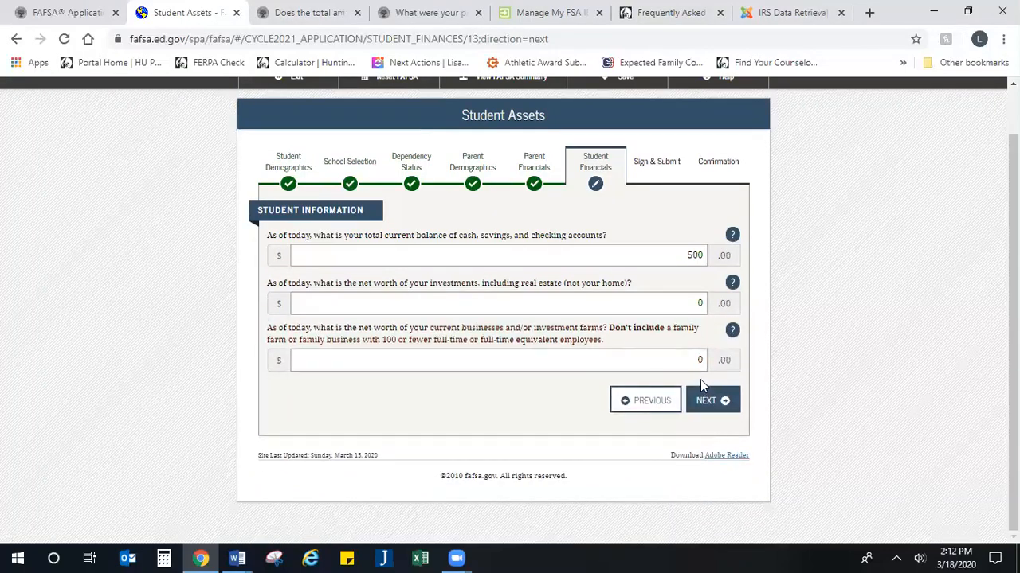
left_click(703, 394)
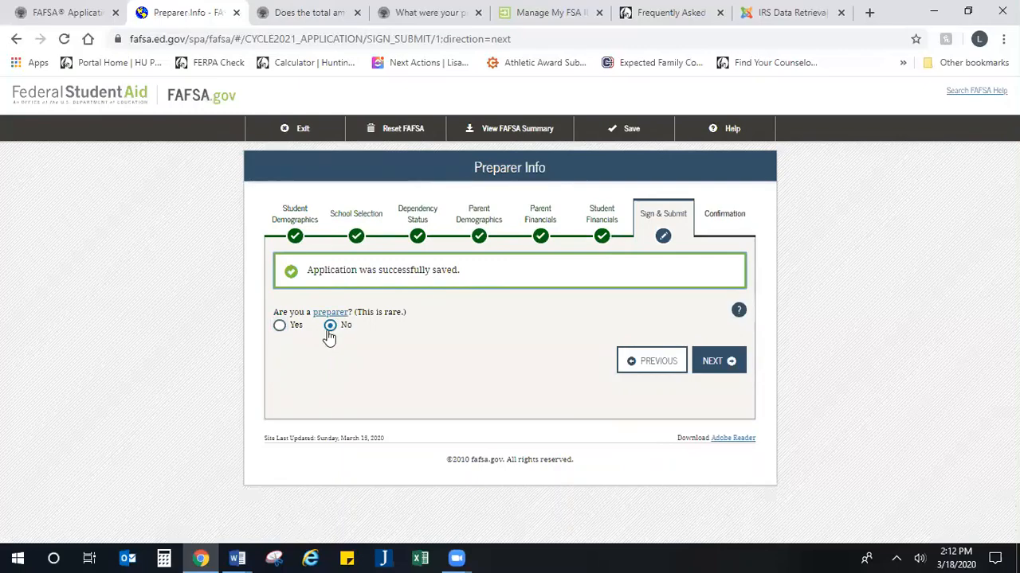
Step: With the preparer question answered No, continue to the FAFSA Summary
left_click(714, 362)
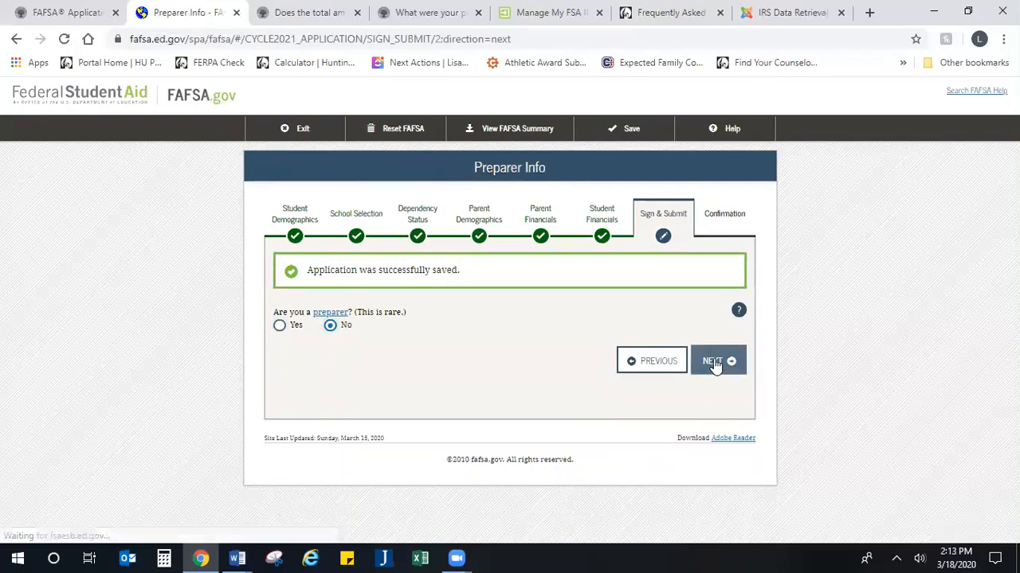
Step: Scroll through the FAFSA Summary to Sign & Submit and move on to Signature Status
scroll(630, 374, "down", 1)
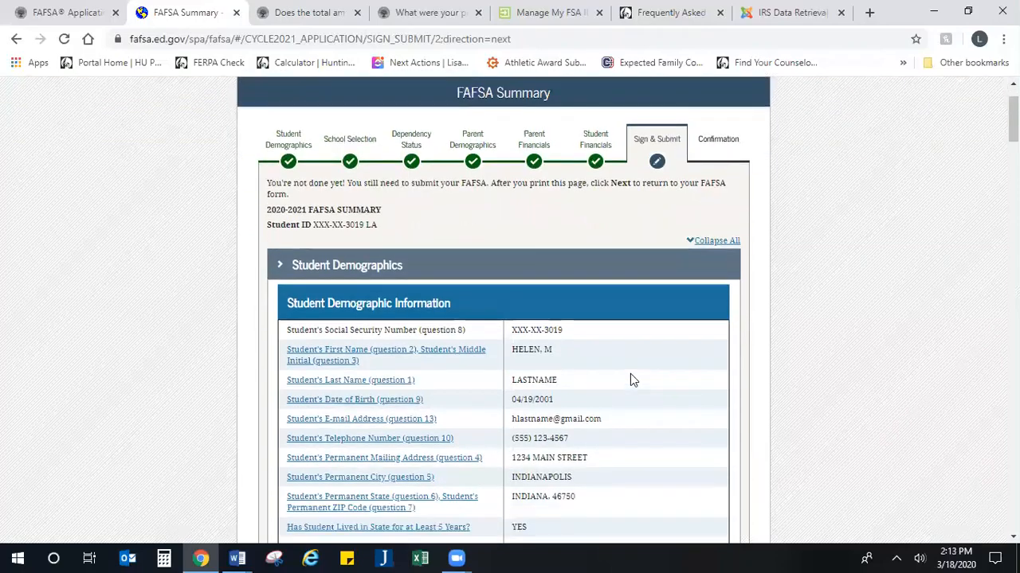
scroll(631, 374, "down", 1)
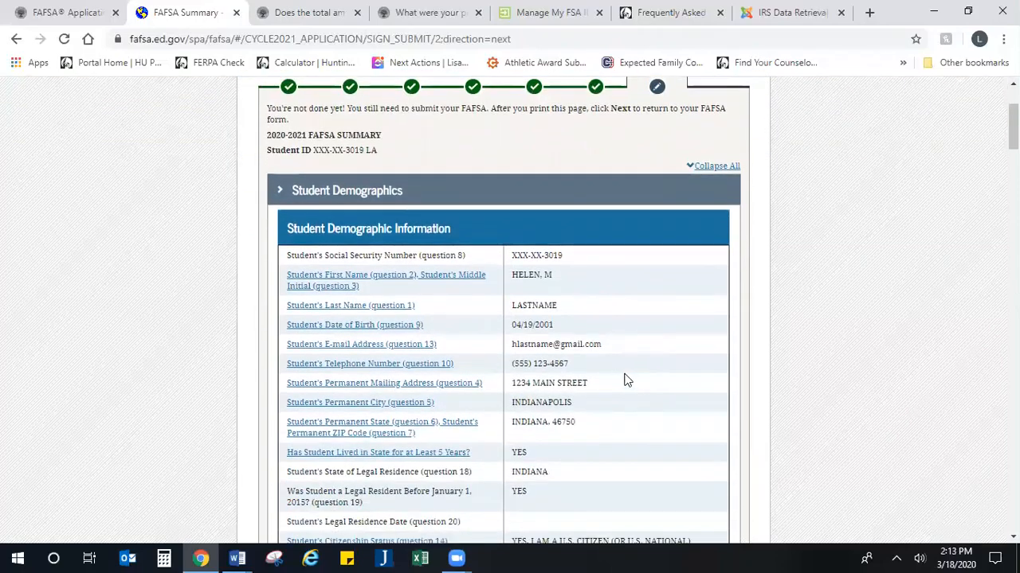
scroll(622, 375, "up", 2)
scroll(589, 351, "down", 2)
scroll(612, 274, "down", 1)
scroll(611, 274, "up", 1)
scroll(469, 223, "down", 2)
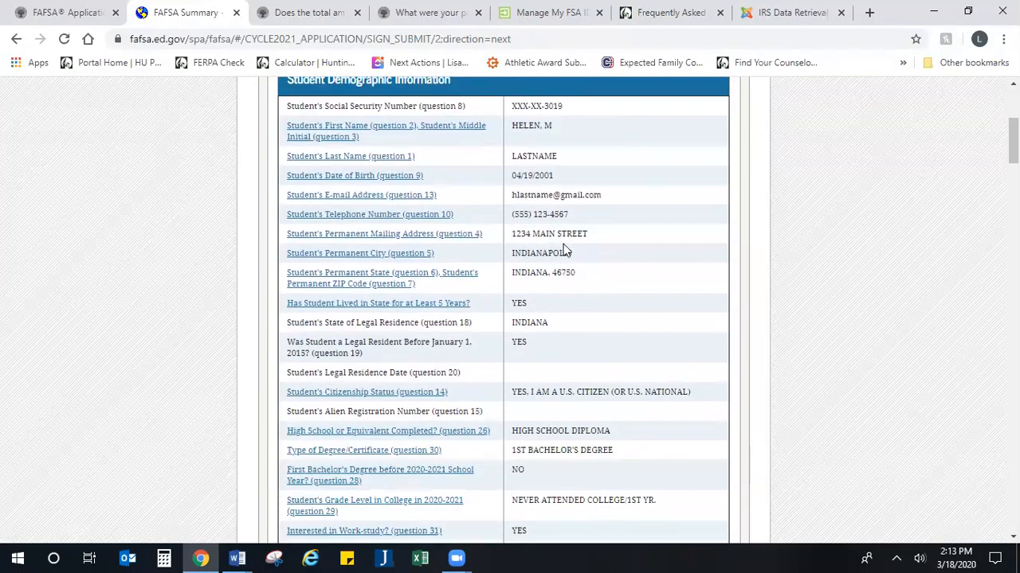
scroll(564, 251, "down", 9)
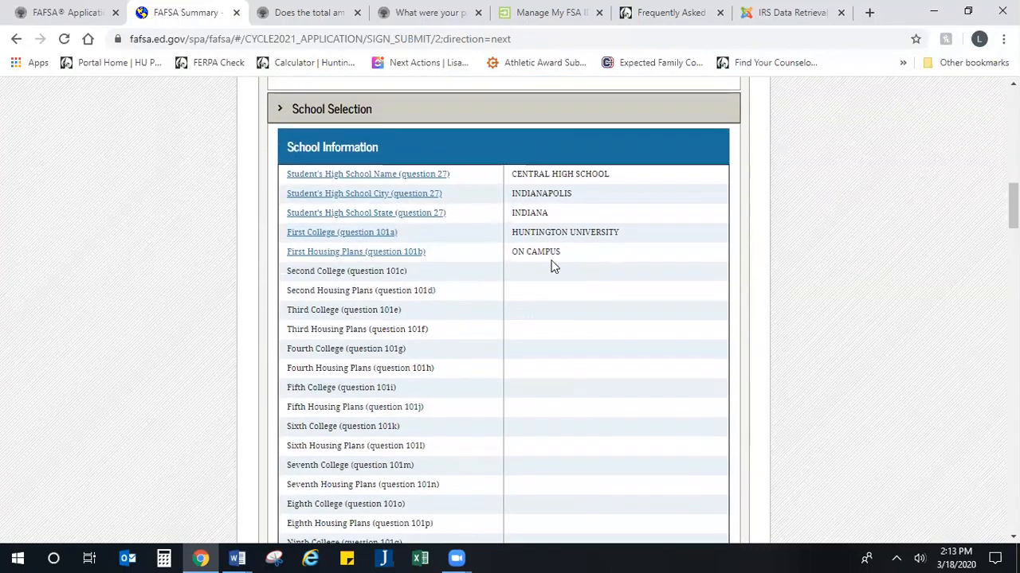
scroll(554, 266, "down", 10)
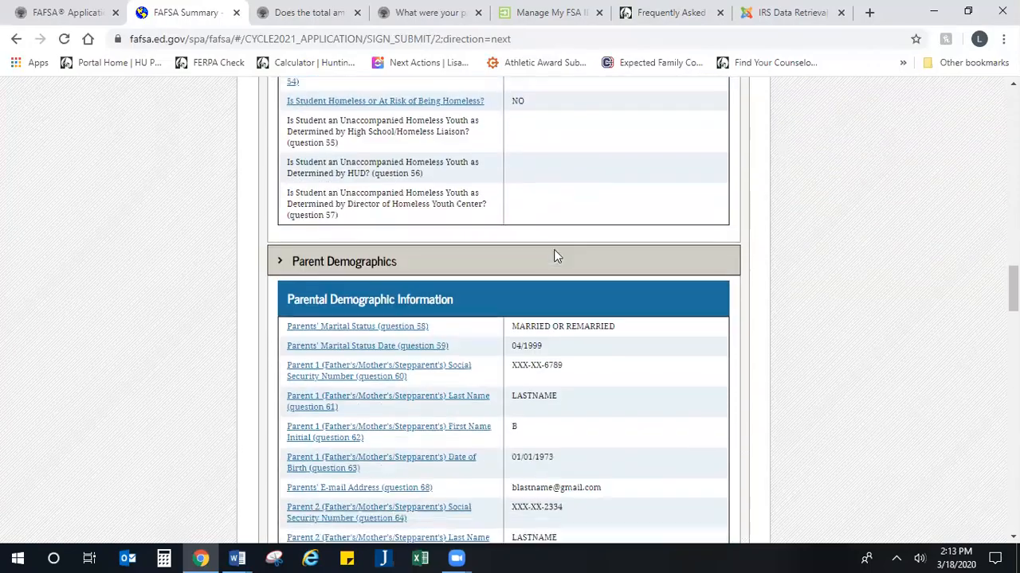
scroll(555, 255, "down", 15)
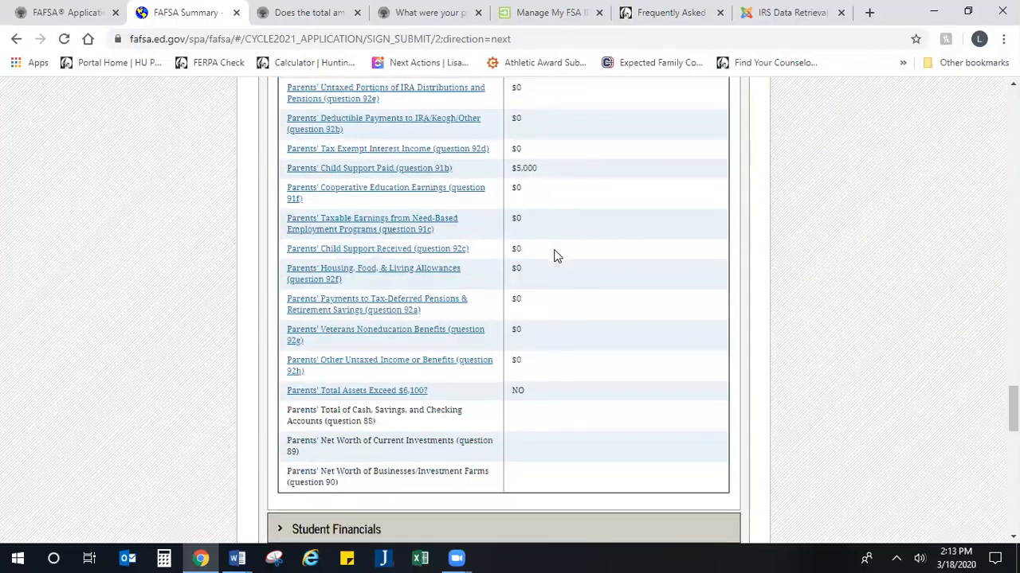
scroll(556, 256, "down", 9)
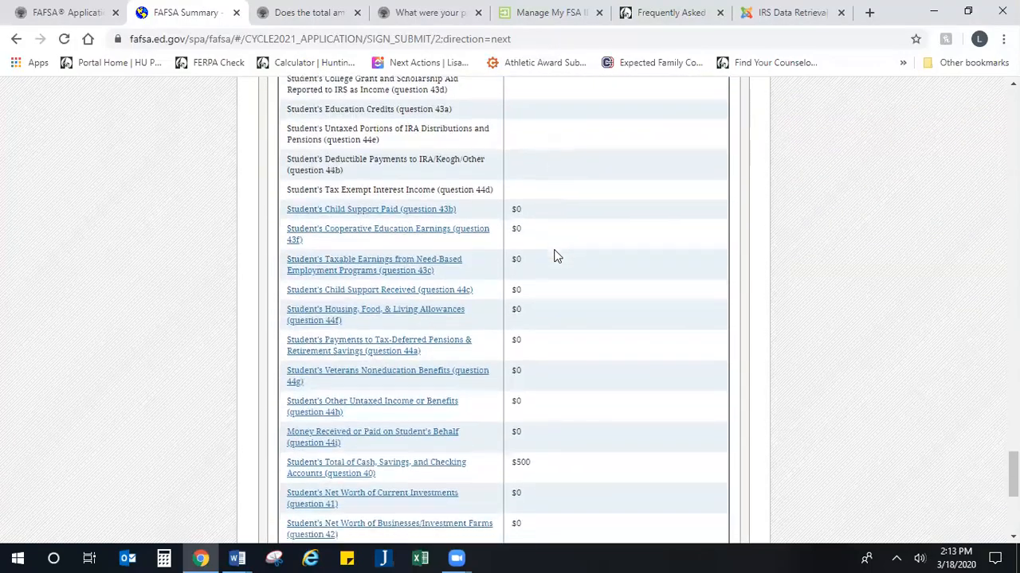
scroll(556, 255, "down", 4)
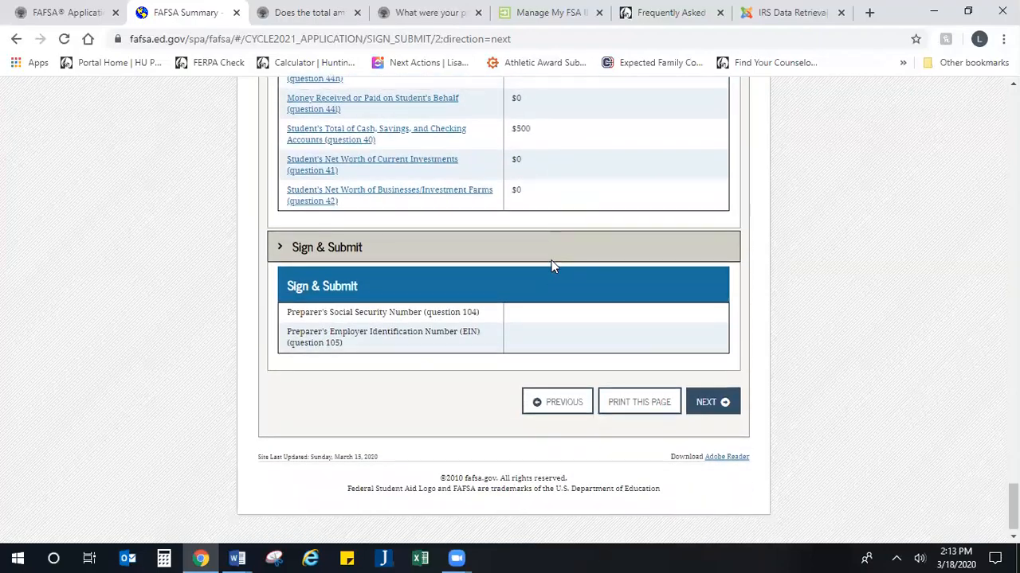
scroll(554, 266, "up", 7)
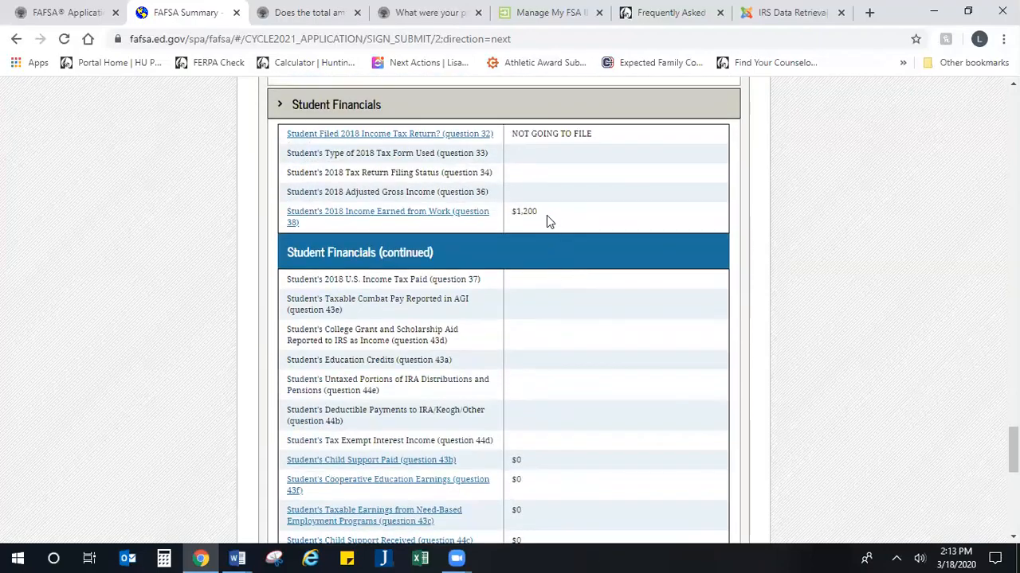
scroll(555, 239, "down", 7)
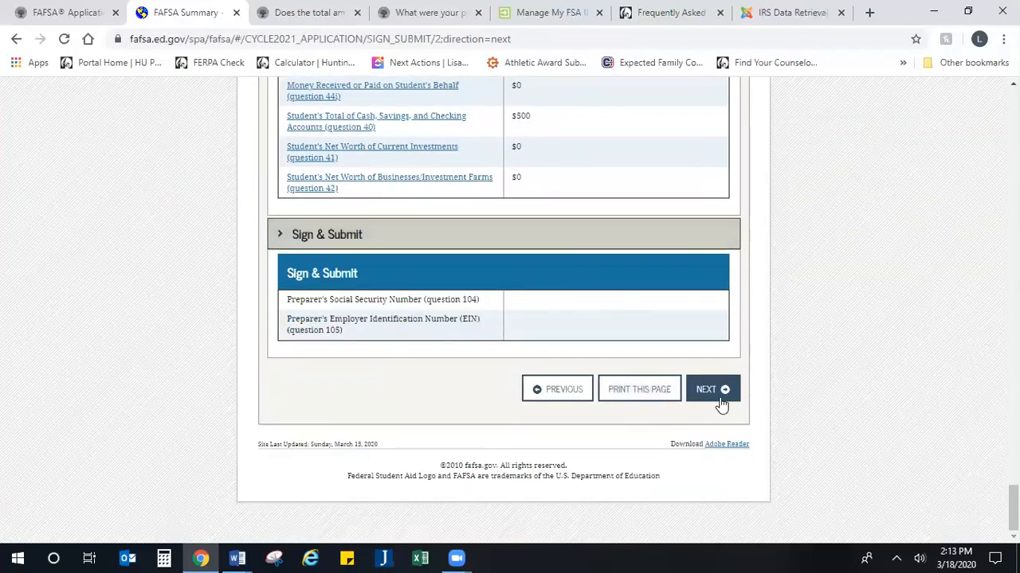
left_click(708, 390)
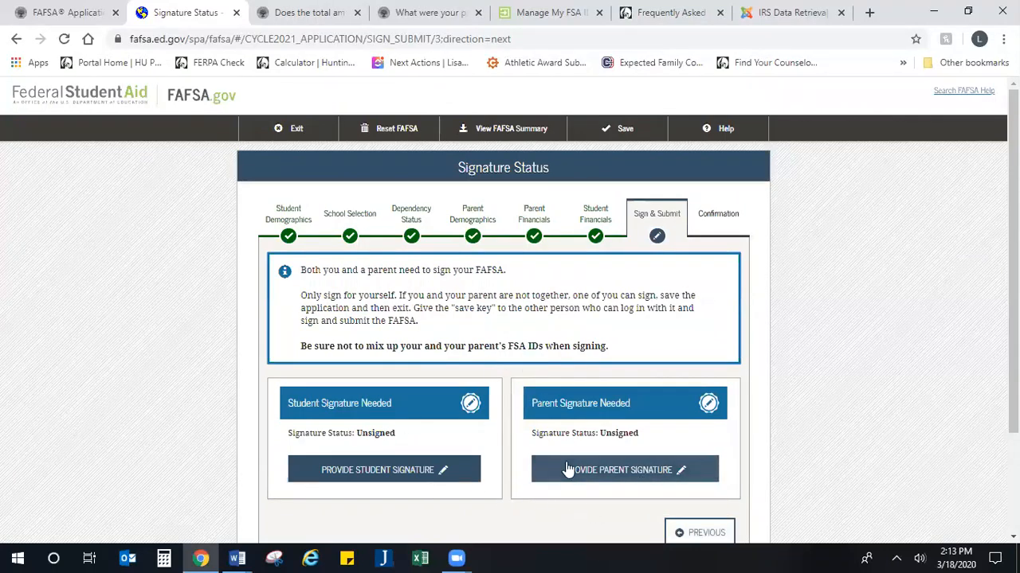
Step: Start the student signature, agree to the terms, and continue to FSA ID signing
scroll(558, 426, "down", 2)
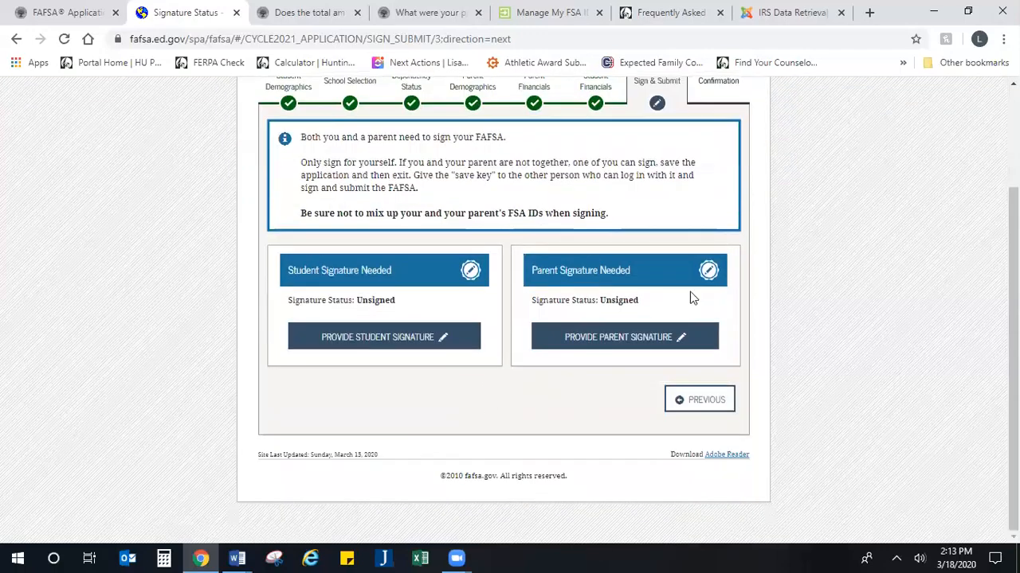
left_click(390, 348)
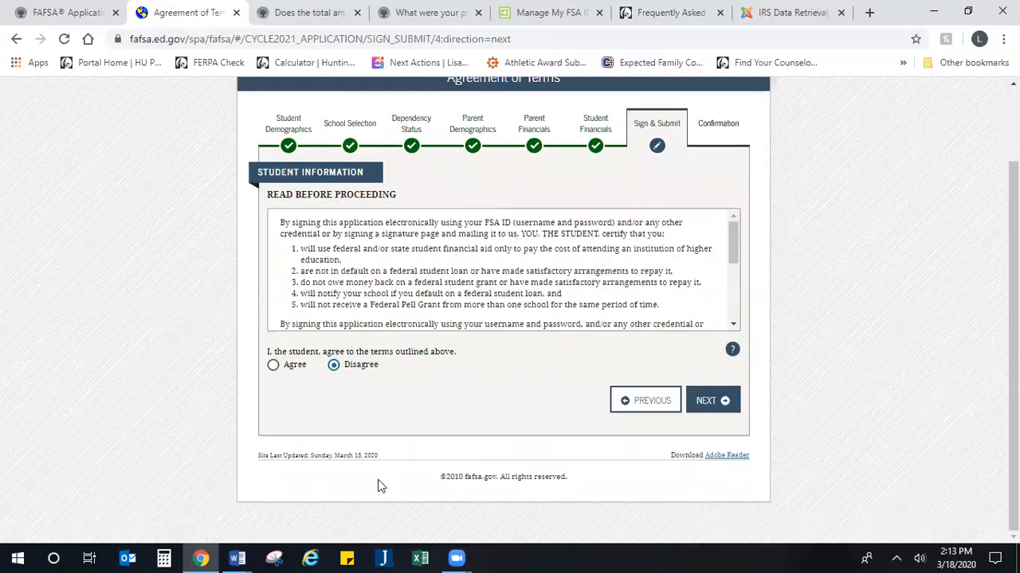
scroll(351, 382, "down", 5)
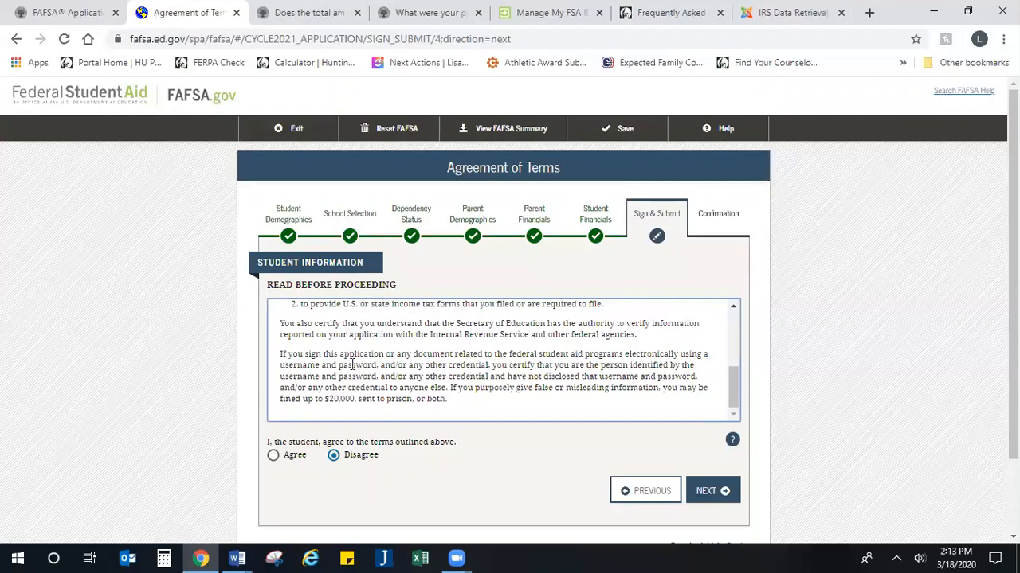
left_click(272, 455)
scroll(536, 370, "down", 1)
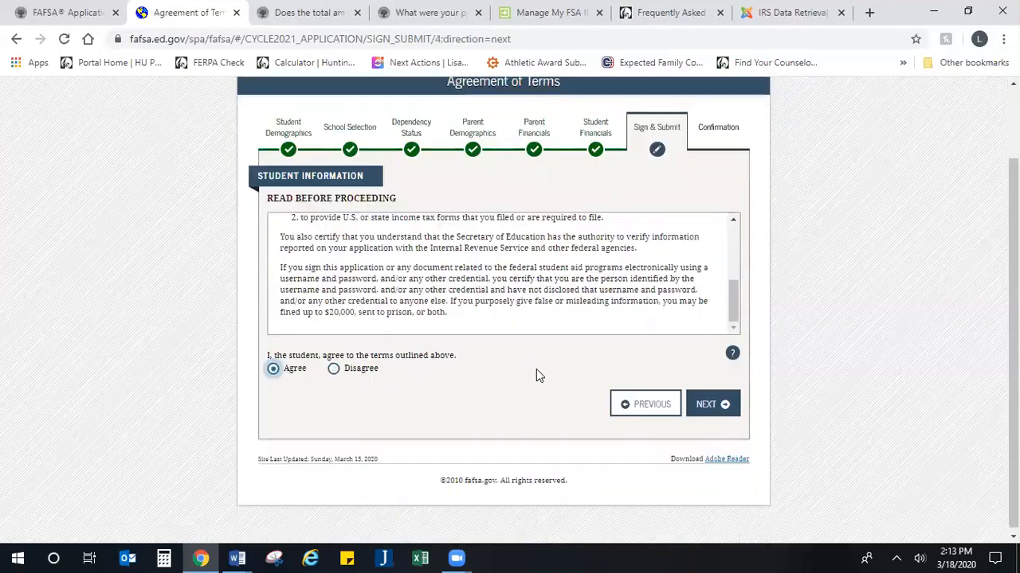
left_click(713, 405)
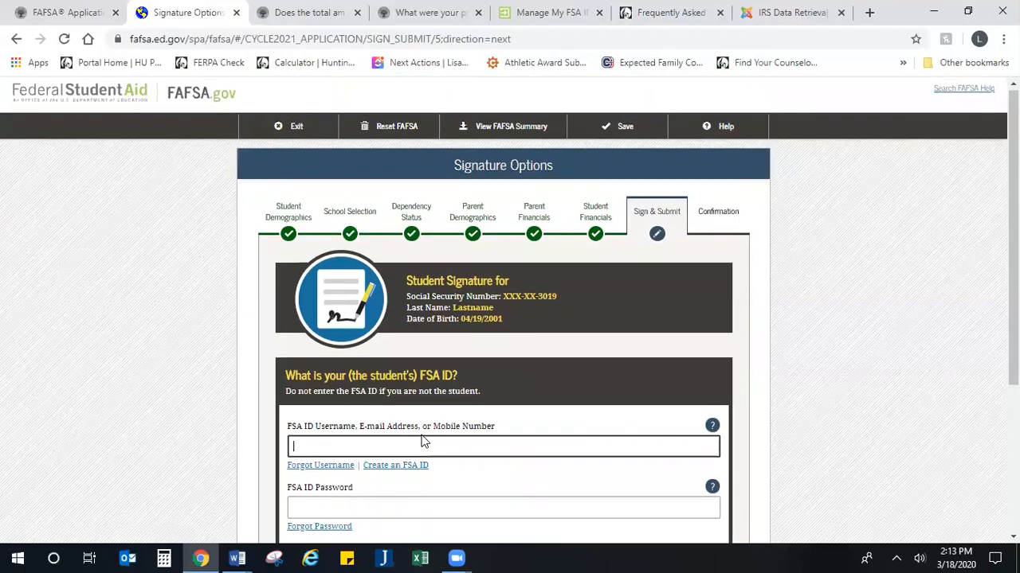
Step: Click into the student's FSA ID username and password fields, then return to Signature Status unsigned
scroll(422, 442, "down", 2)
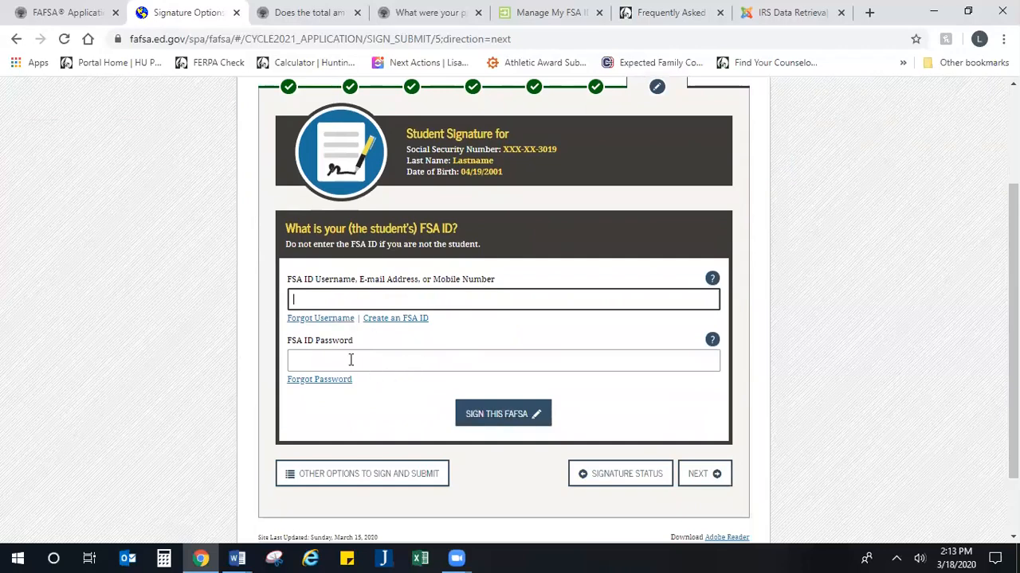
left_click(423, 302)
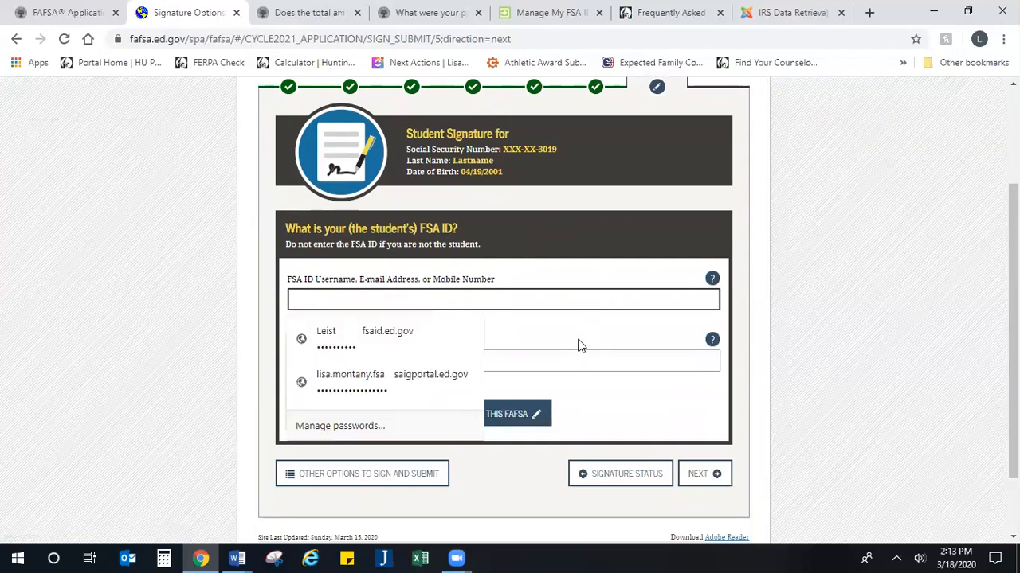
left_click(444, 360)
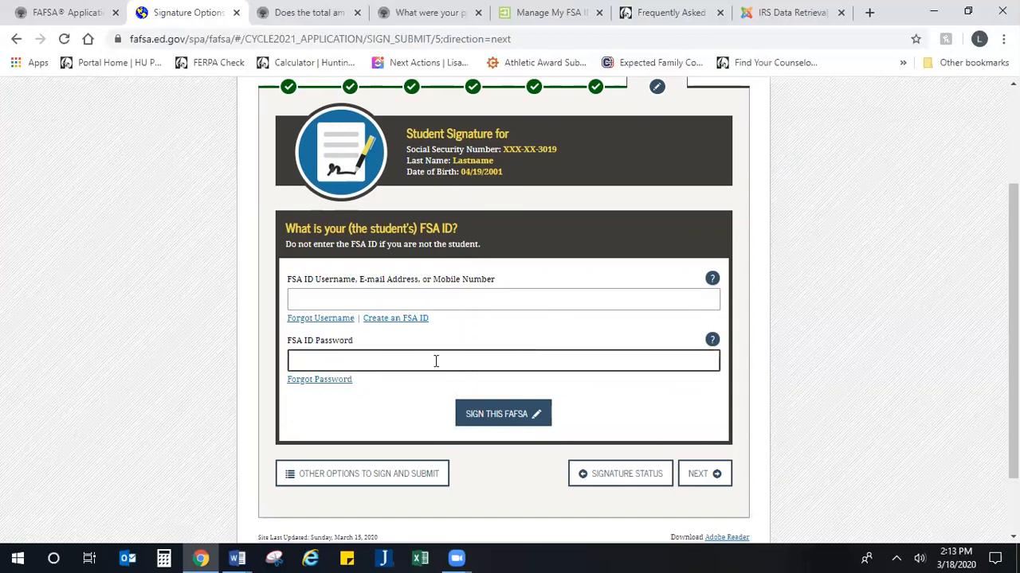
left_click(642, 480)
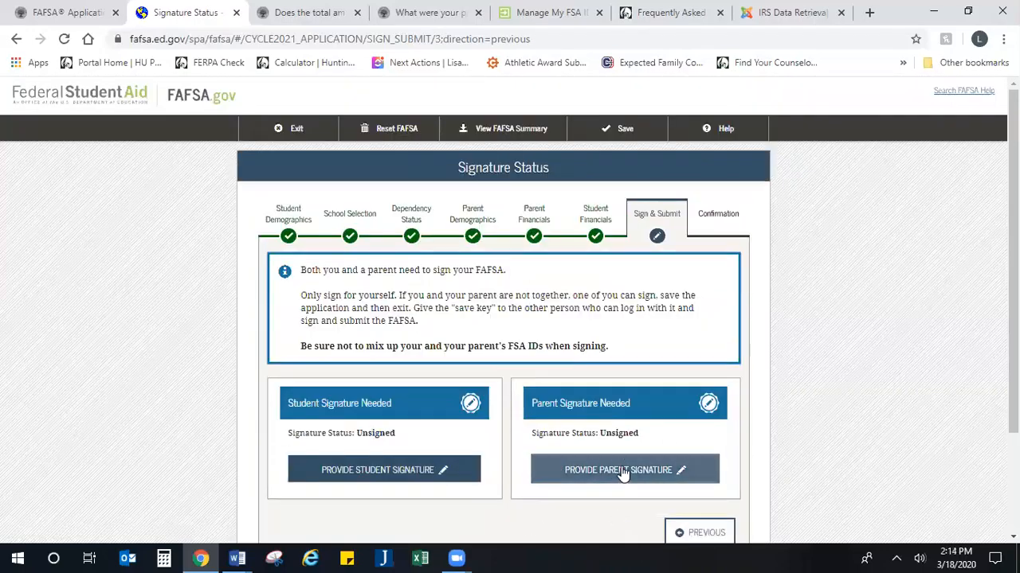
Step: Start the parent signature as Parent 1, agree to the terms, and continue to FSA ID signing
left_click(623, 470)
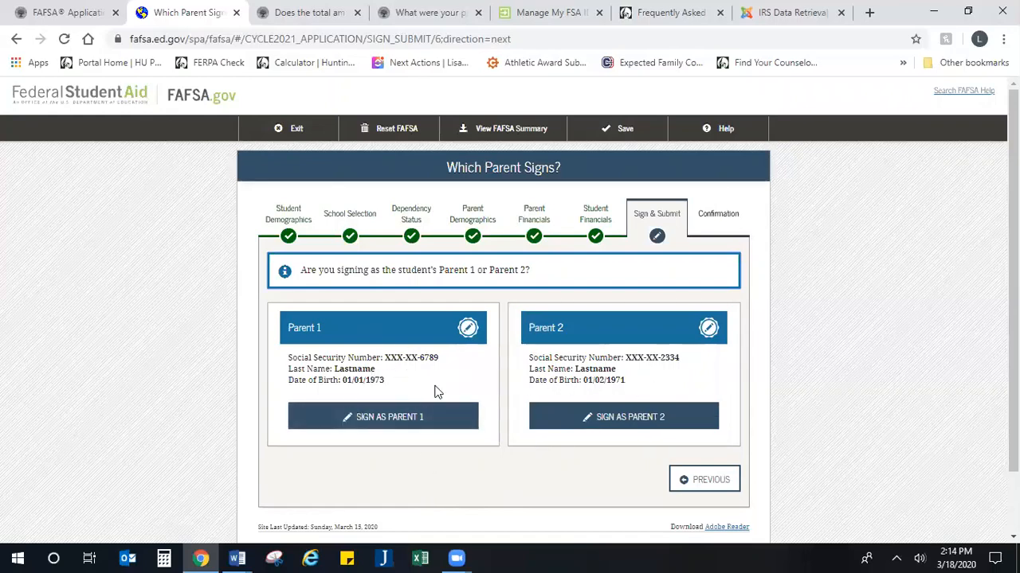
left_click(381, 424)
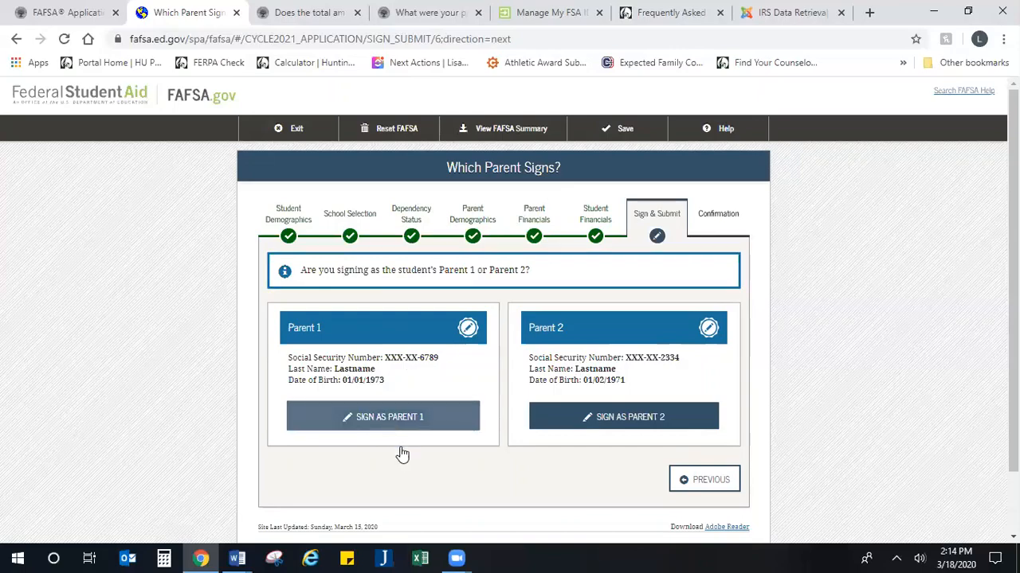
left_click(274, 455)
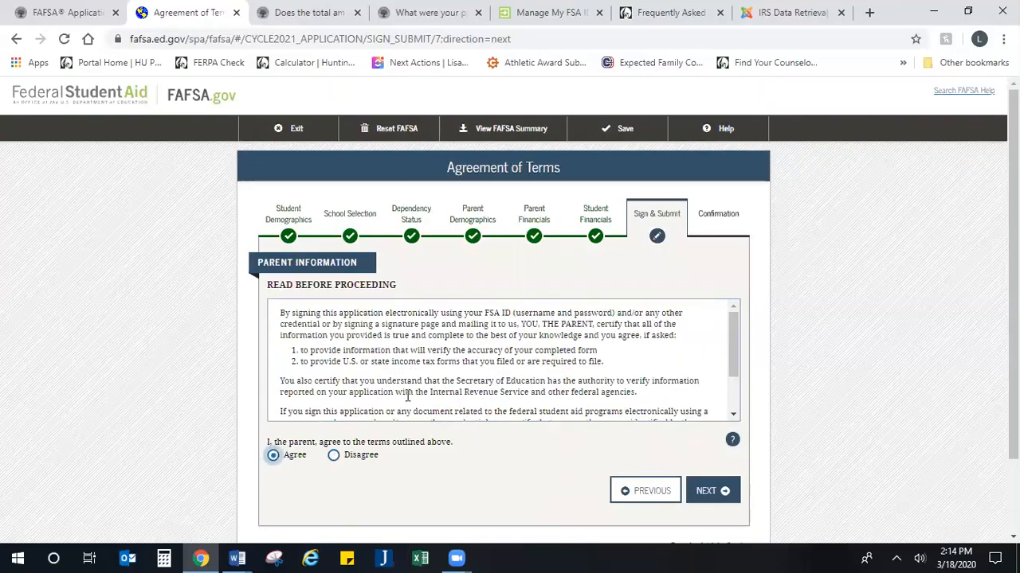
scroll(415, 387, "down", 2)
scroll(415, 387, "down", 1)
left_click(717, 419)
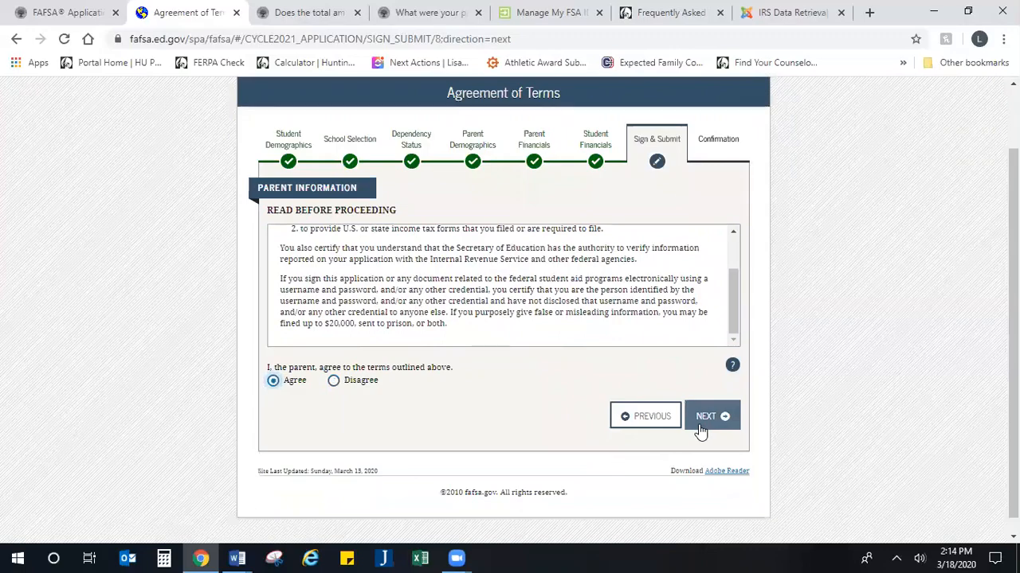
Step: Try Sign This FAFSA with the parent's FSA ID empty, then return to Signature Status
scroll(536, 440, "down", 3)
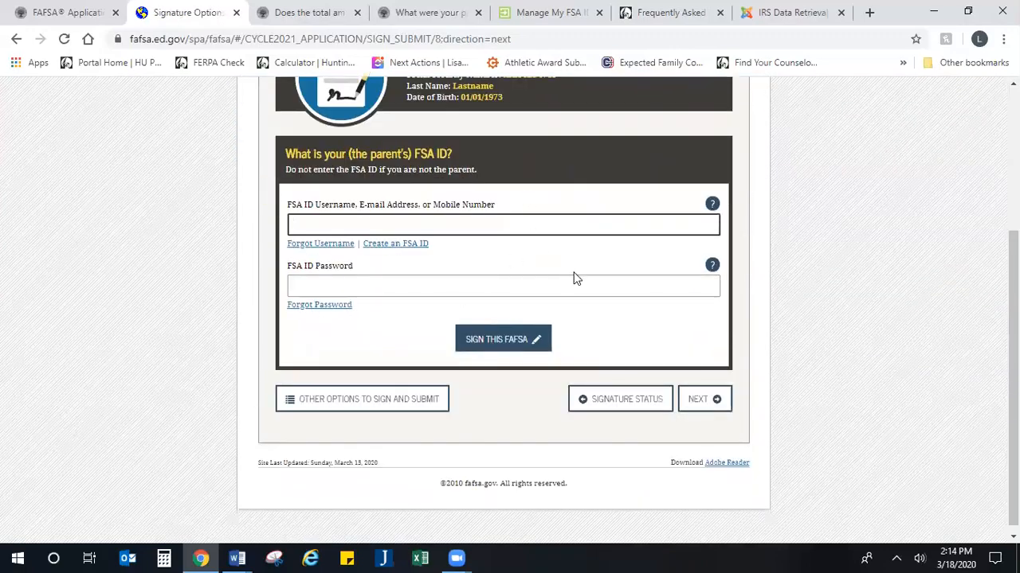
left_click(478, 343)
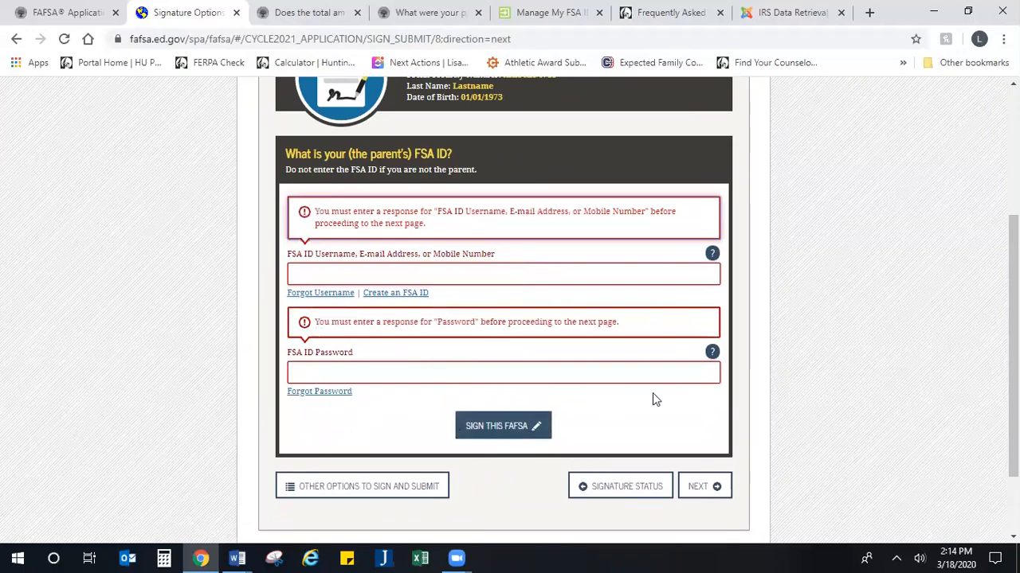
left_click(689, 479)
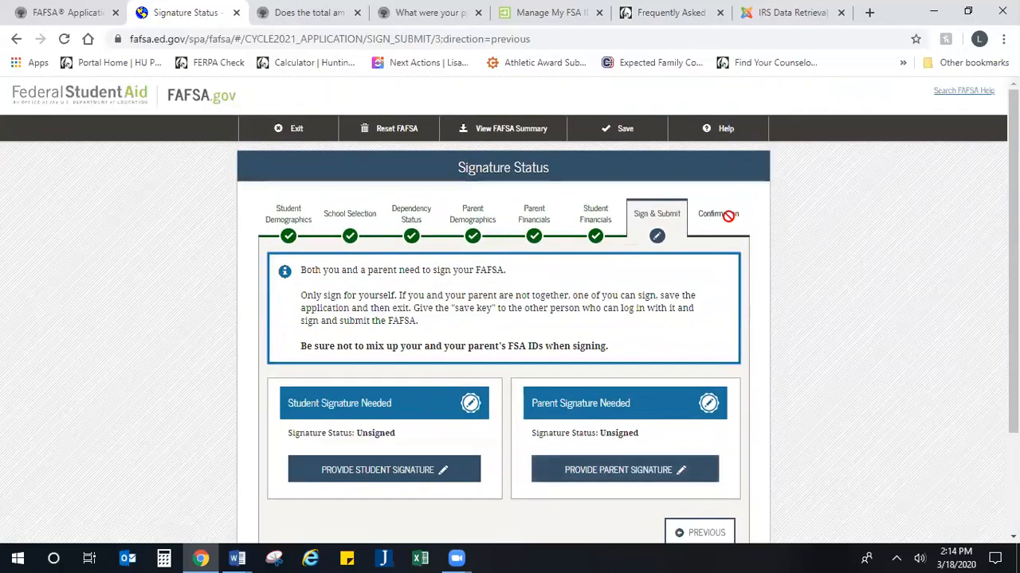
left_click_drag(730, 213, 744, 246)
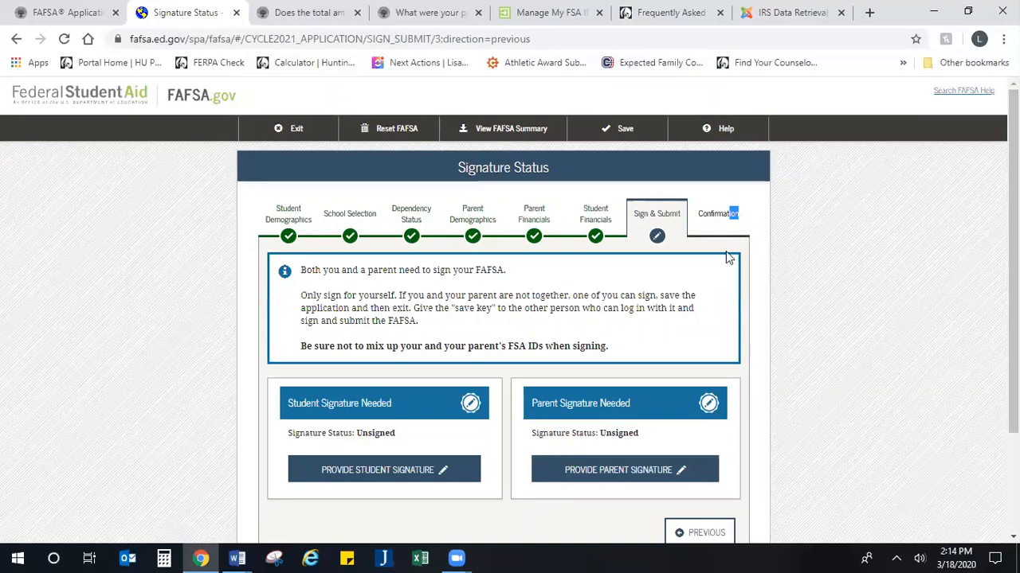
left_click(831, 101)
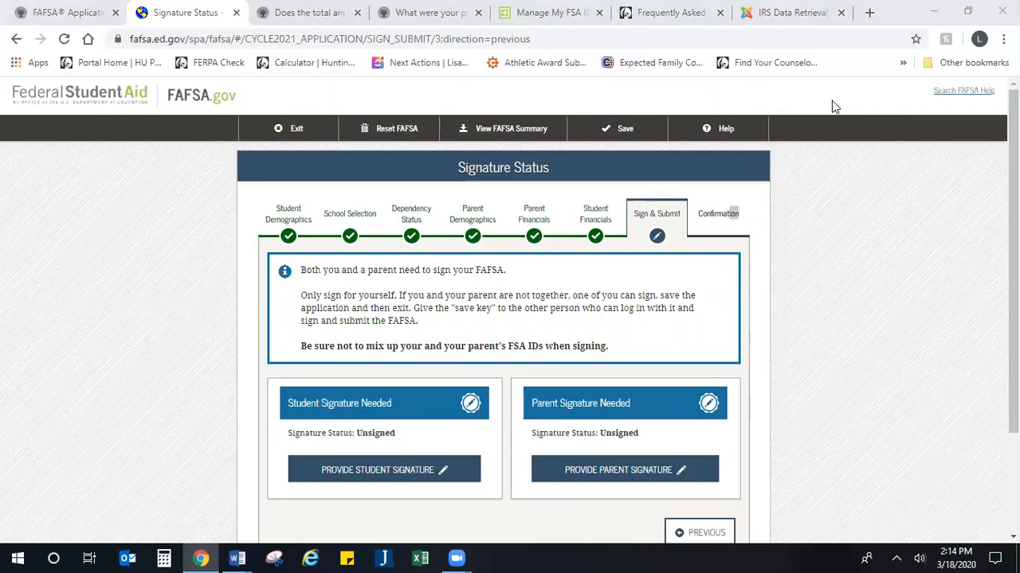